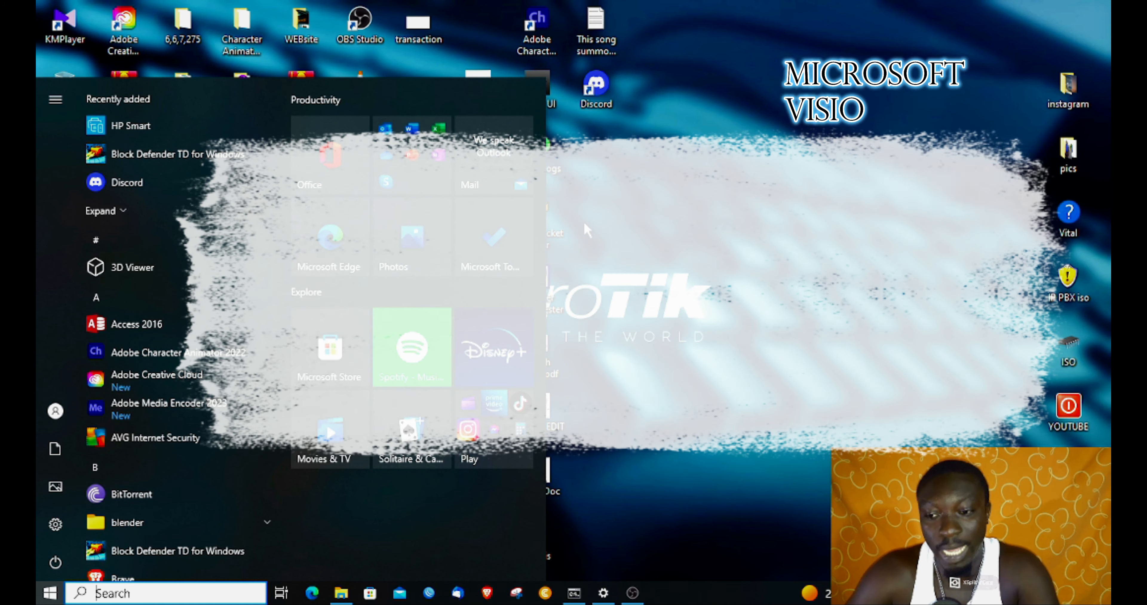
Launch Visio and create a new blank drawing
{"action": "type", "text": "vi"}
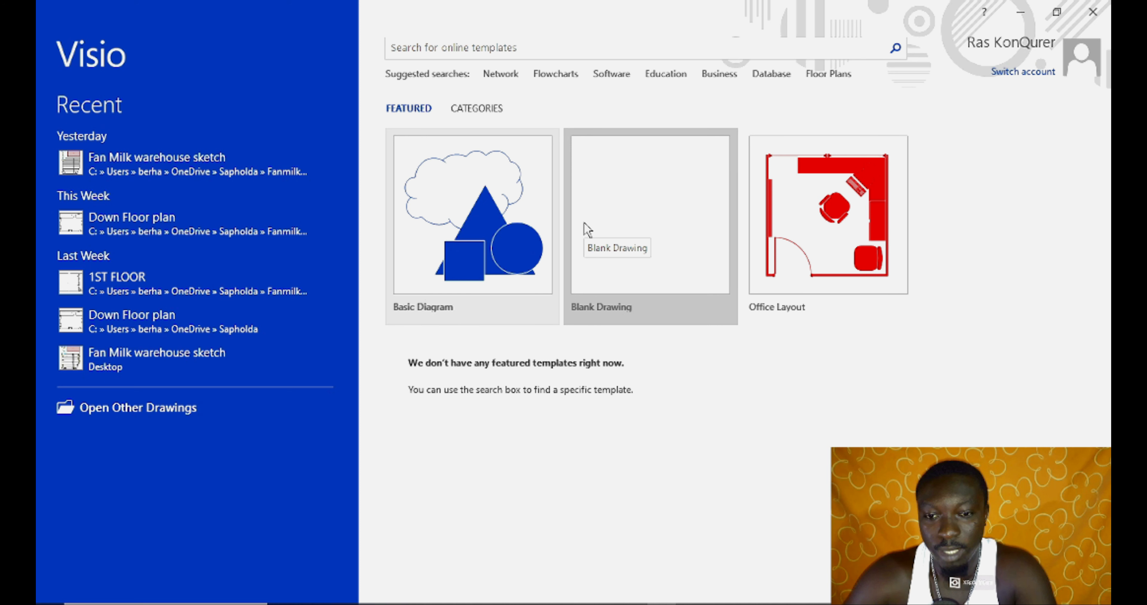
{"action": "left_click", "coordinate": [587, 228]}
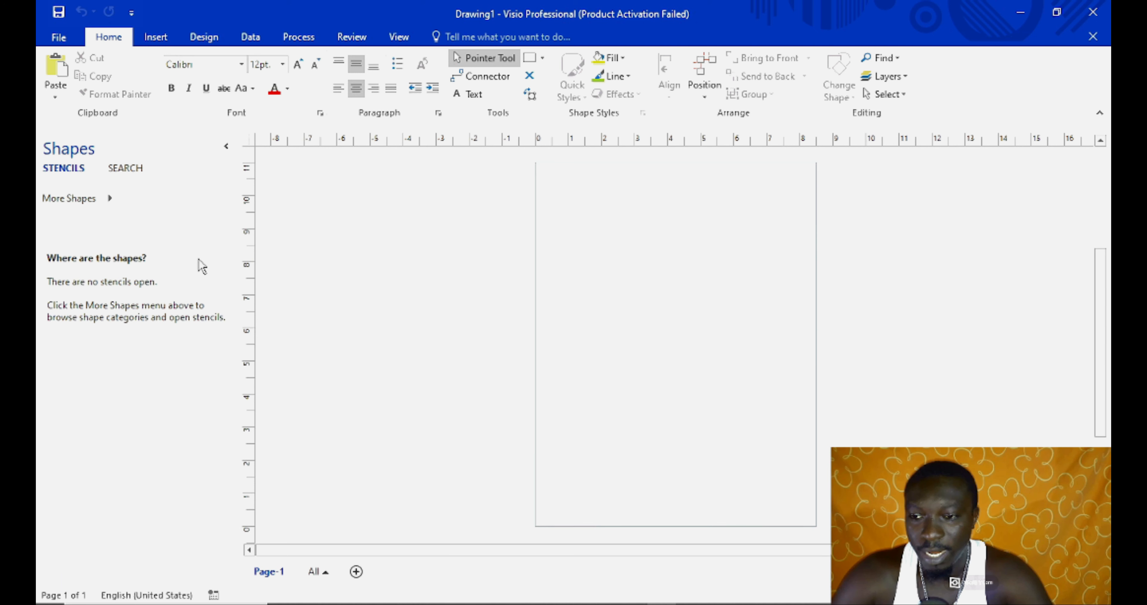
Add the Analog and Digital Logic stencil from the Electrical Engineering shape category
{"action": "left_click", "coordinate": [114, 203]}
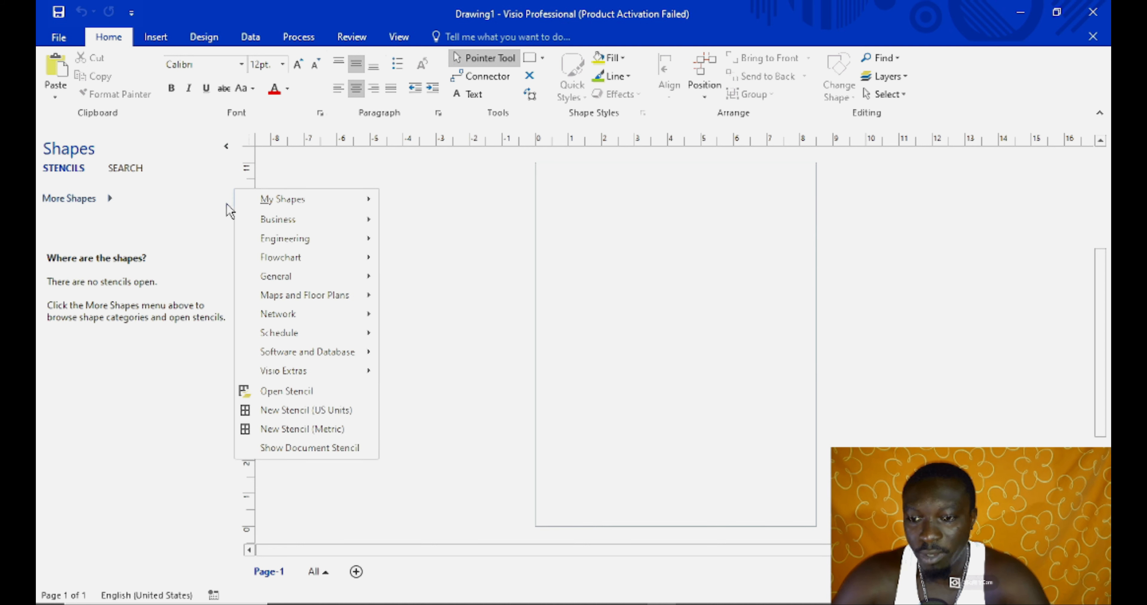
{"action": "mouse_move", "coordinate": [296, 207]}
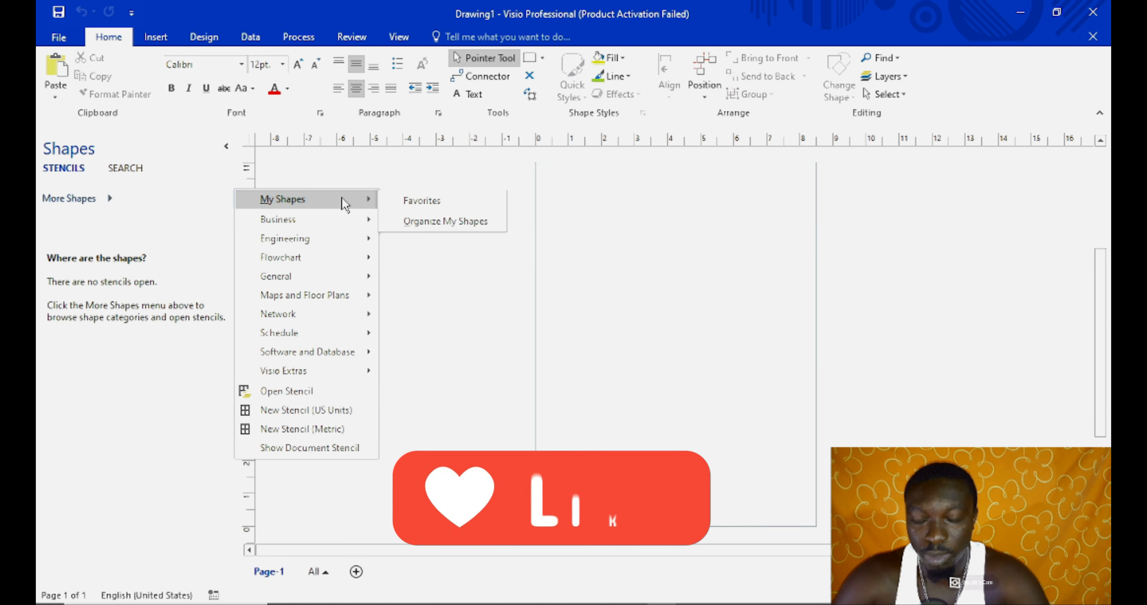
{"action": "mouse_move", "coordinate": [290, 225]}
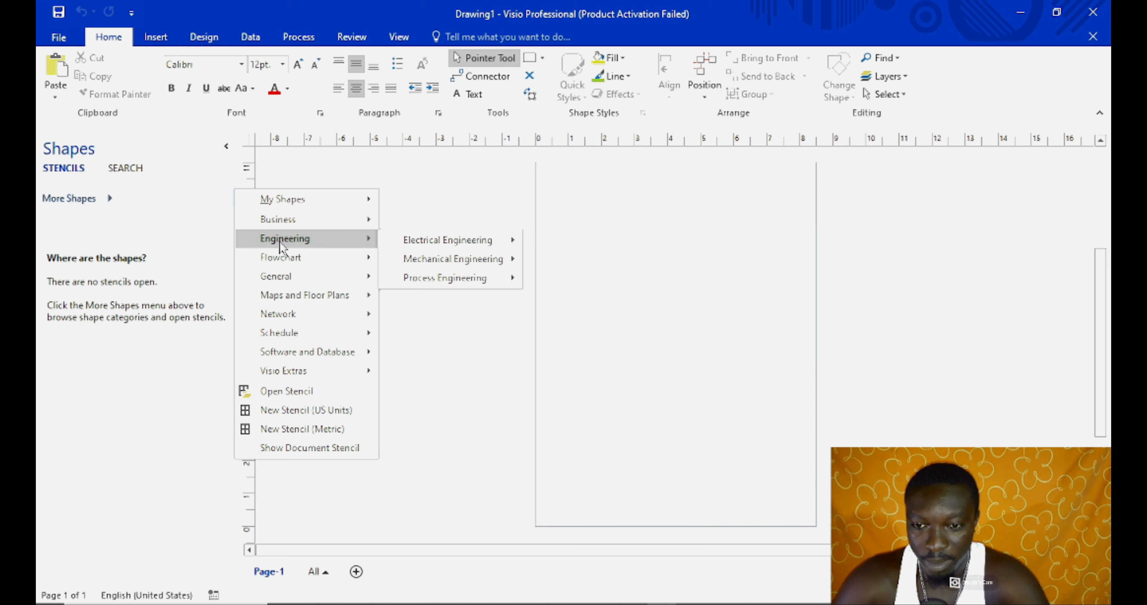
{"action": "mouse_move", "coordinate": [439, 243]}
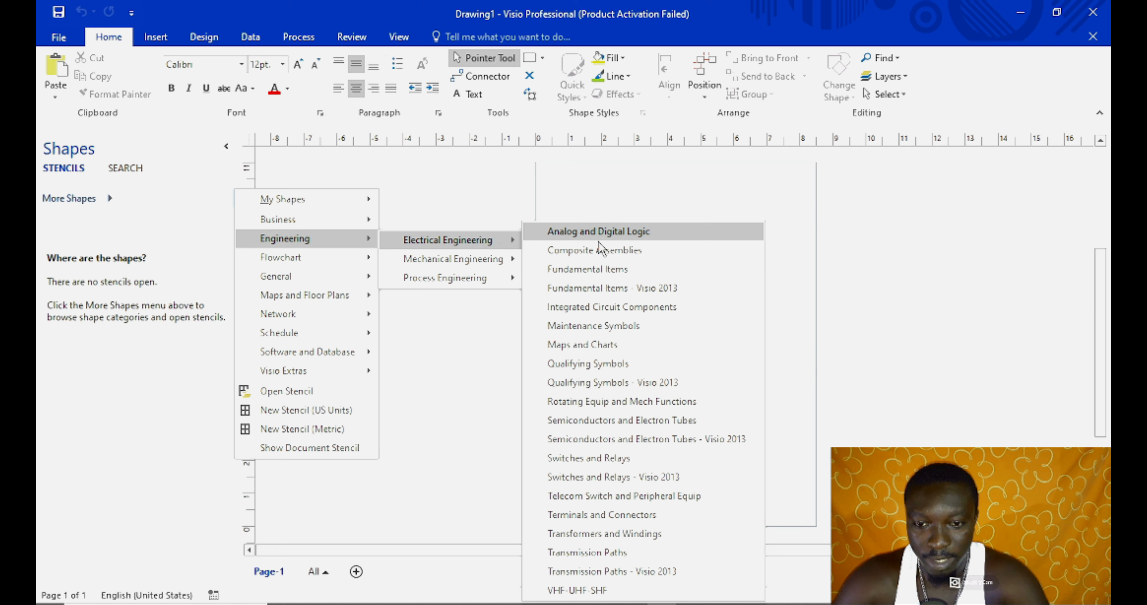
{"action": "left_click", "coordinate": [597, 232]}
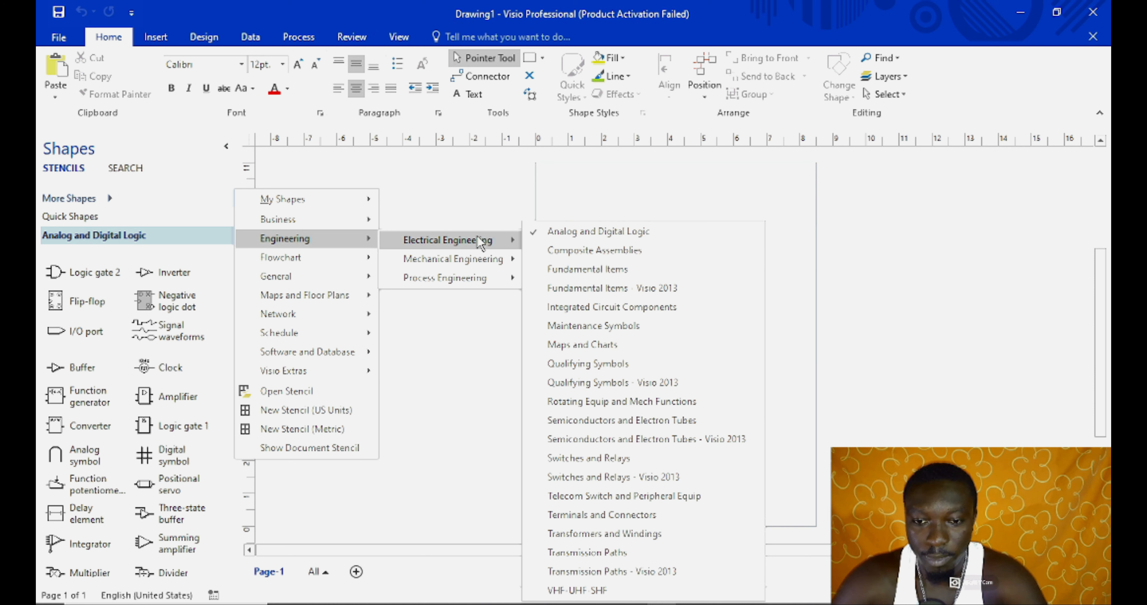
Add the Basic Shapes stencil from the General shape category
{"action": "mouse_move", "coordinate": [453, 259]}
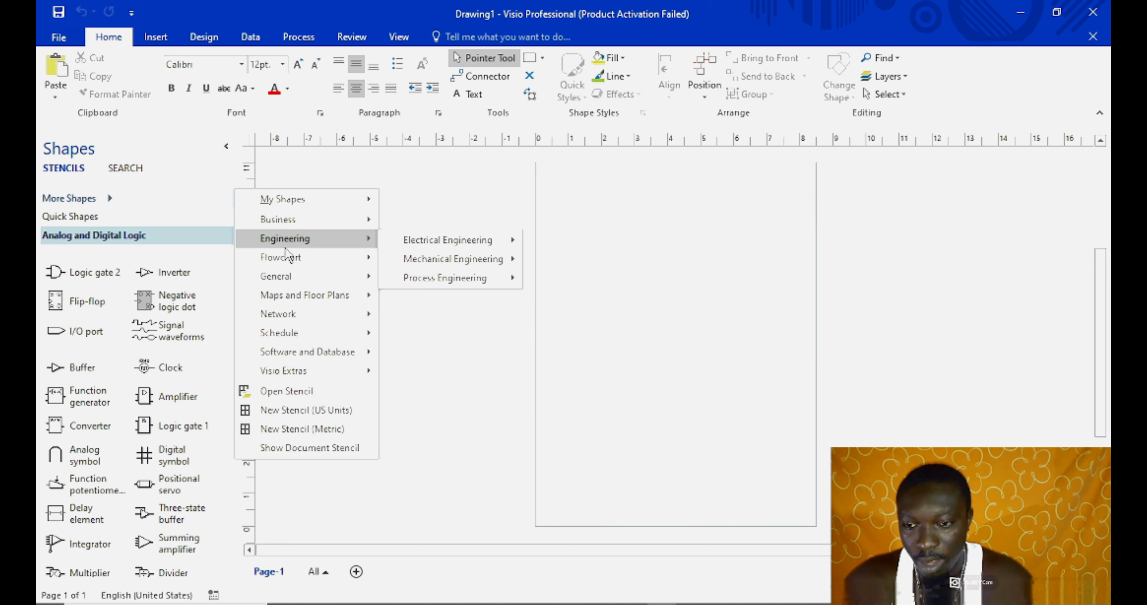
{"action": "mouse_move", "coordinate": [288, 278]}
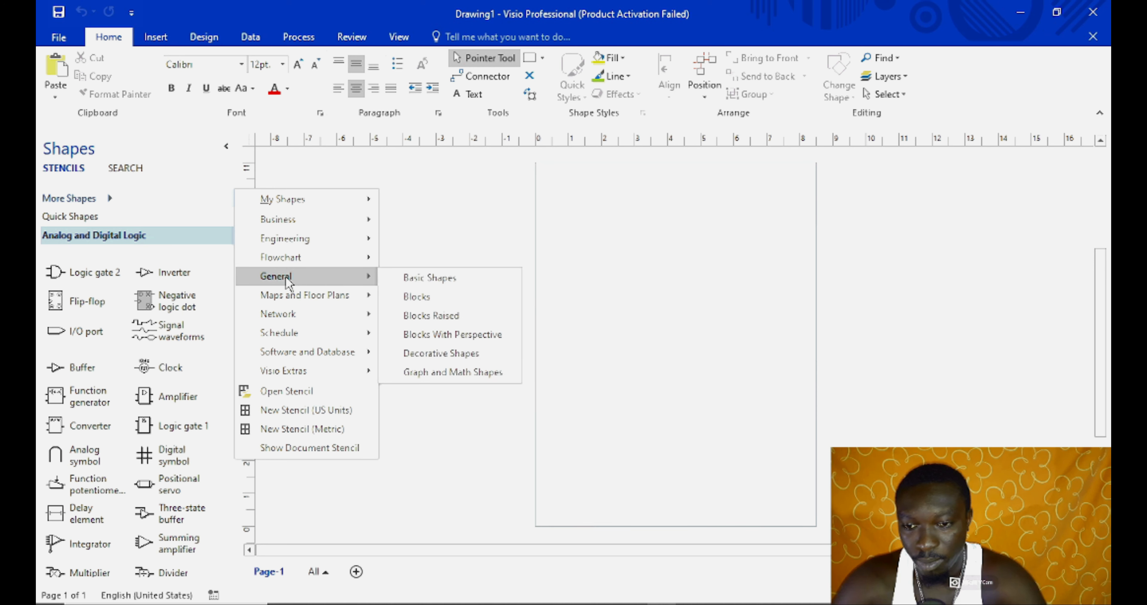
{"action": "left_click", "coordinate": [436, 277]}
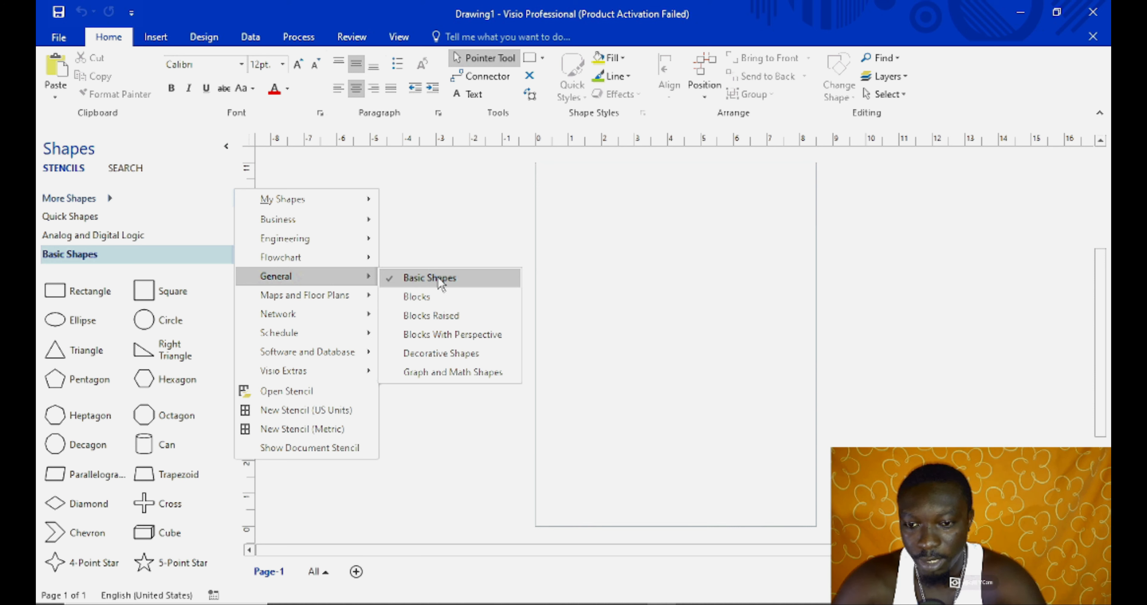
Add the Building Plan stencils Alarm and Access Control, Appliances, and Electrical and Telecom
{"action": "mouse_move", "coordinate": [328, 296]}
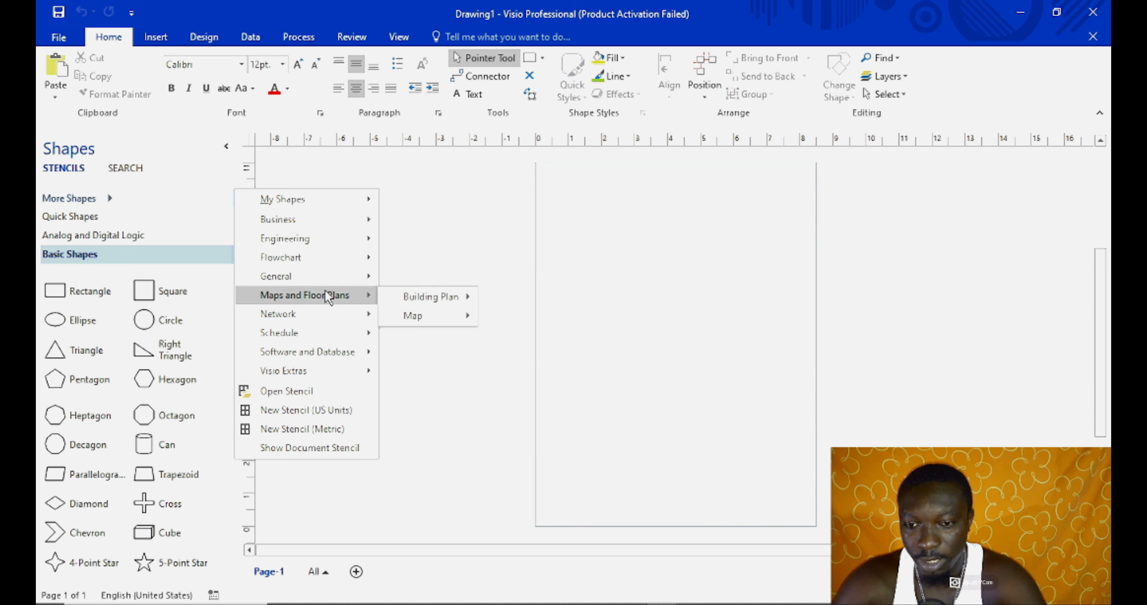
{"action": "mouse_move", "coordinate": [431, 303]}
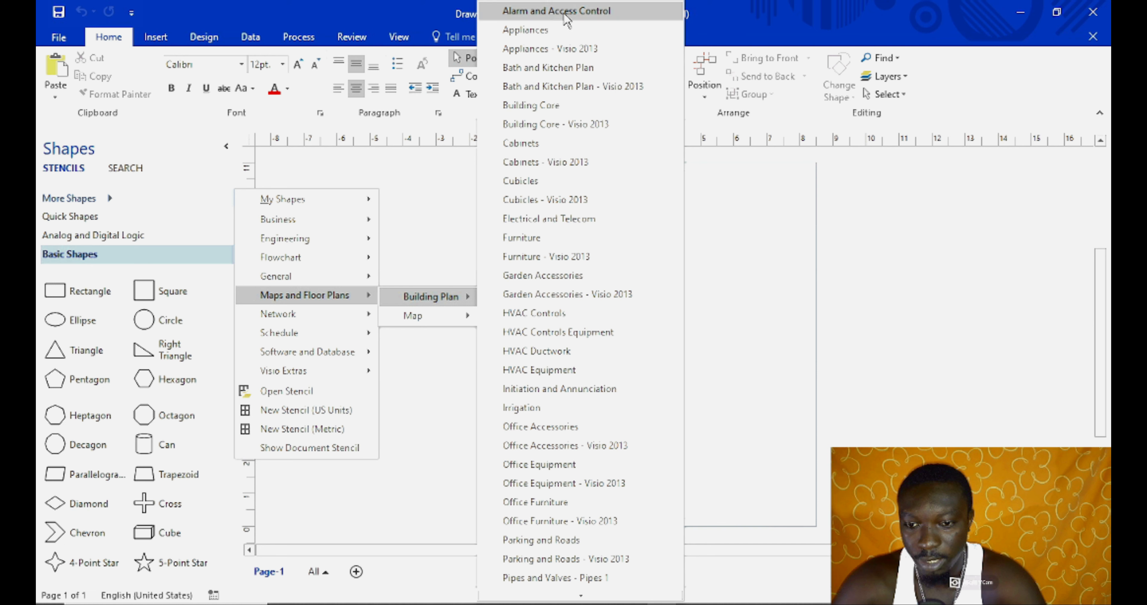
{"action": "left_click", "coordinate": [599, 22]}
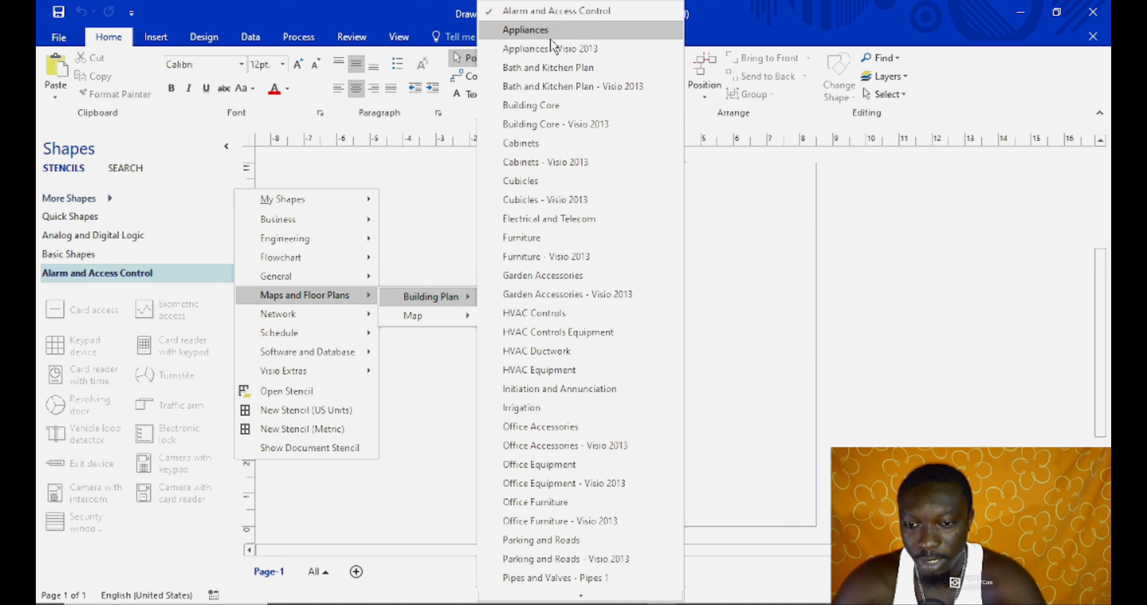
{"action": "left_click", "coordinate": [568, 34]}
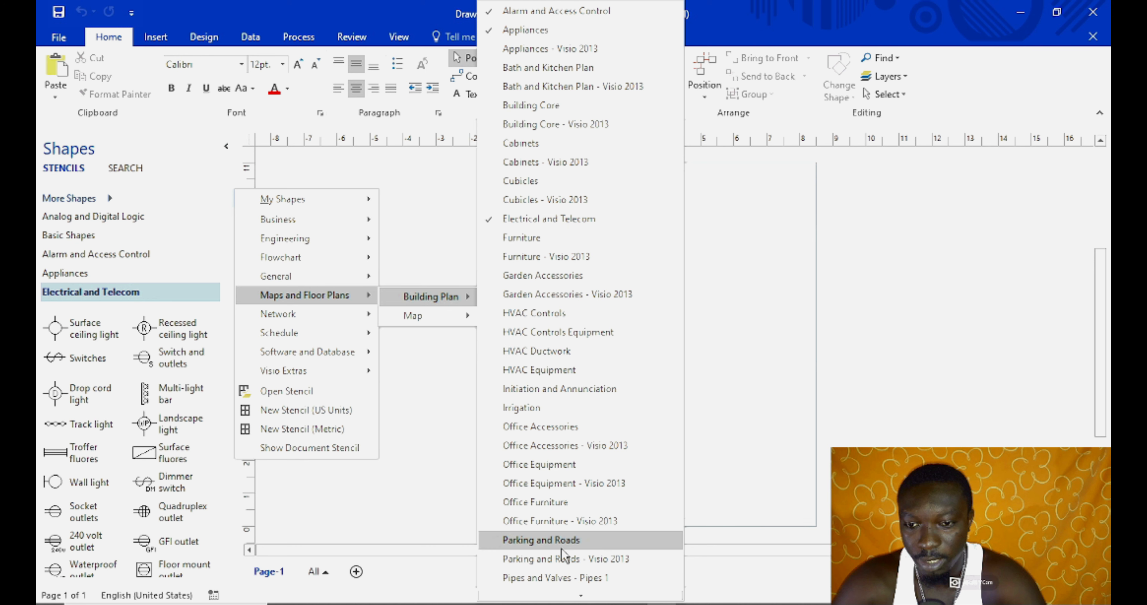
Add the Building Plan stencils Pipes and Valves - Pipes 1, Video Surveillance, Walls, Doors and Windows, and Walls, Shell and Structure
{"action": "mouse_move", "coordinate": [567, 593]}
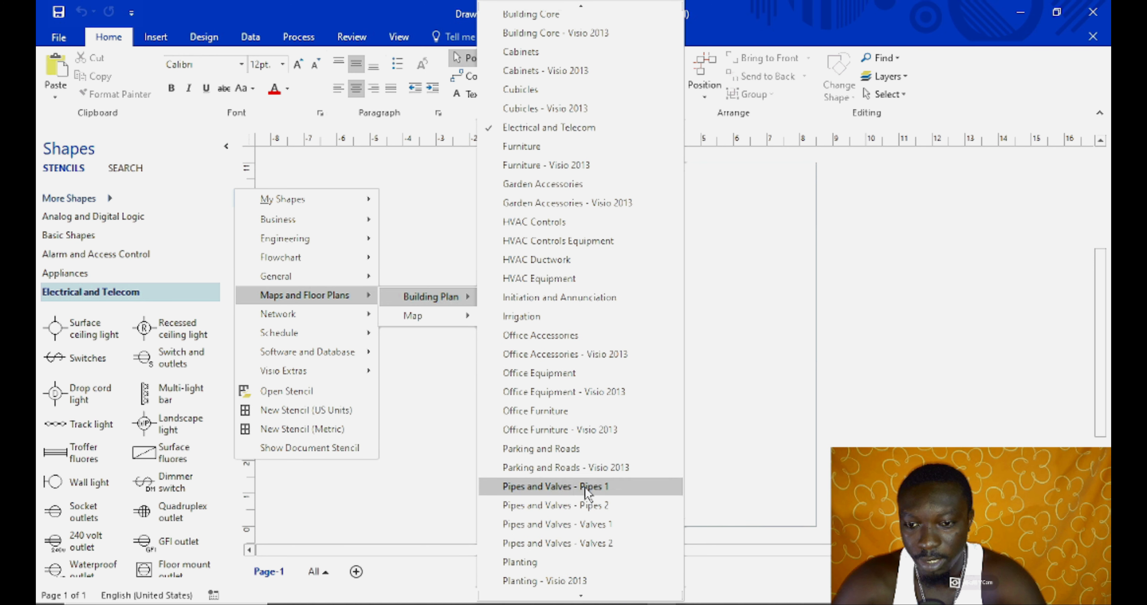
{"action": "left_click", "coordinate": [592, 487]}
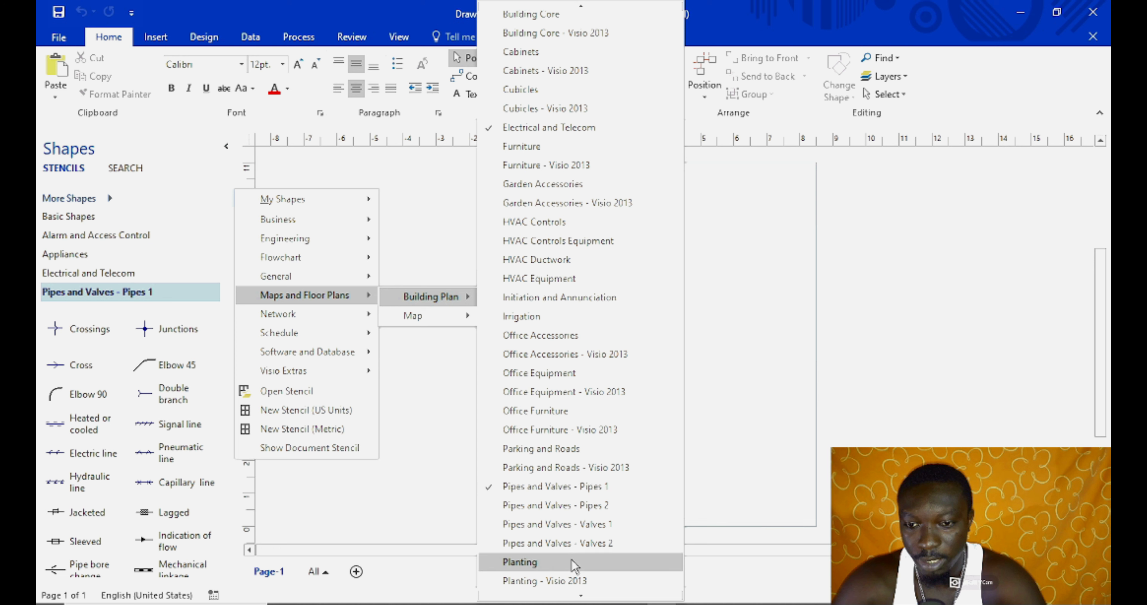
{"action": "scroll", "coordinate": [573, 566], "scroll_direction": "down", "scroll_amount": 6}
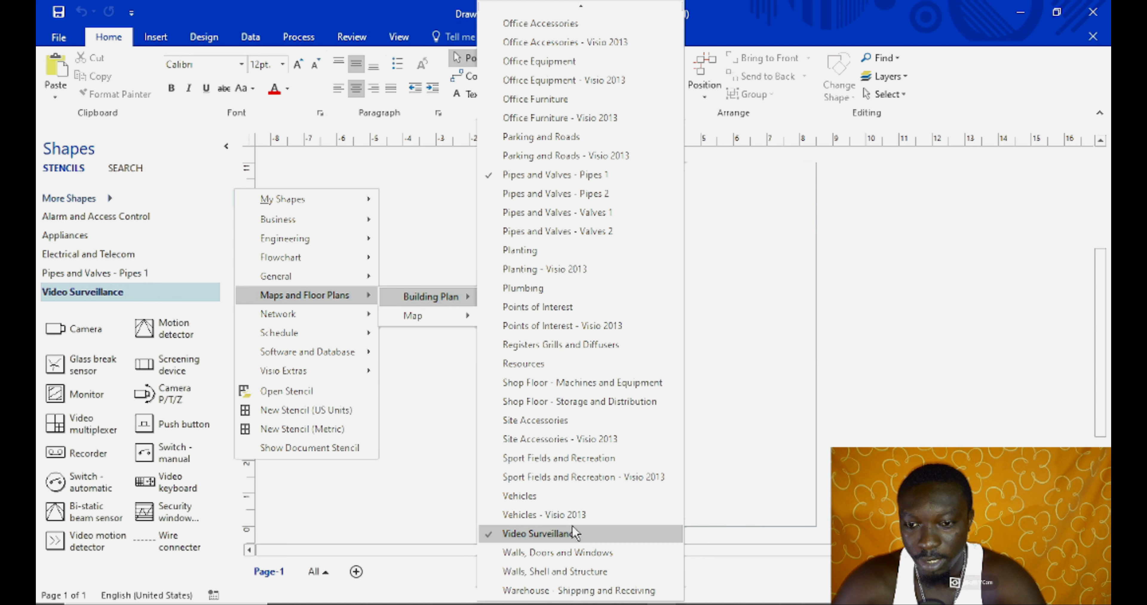
{"action": "left_click", "coordinate": [574, 554]}
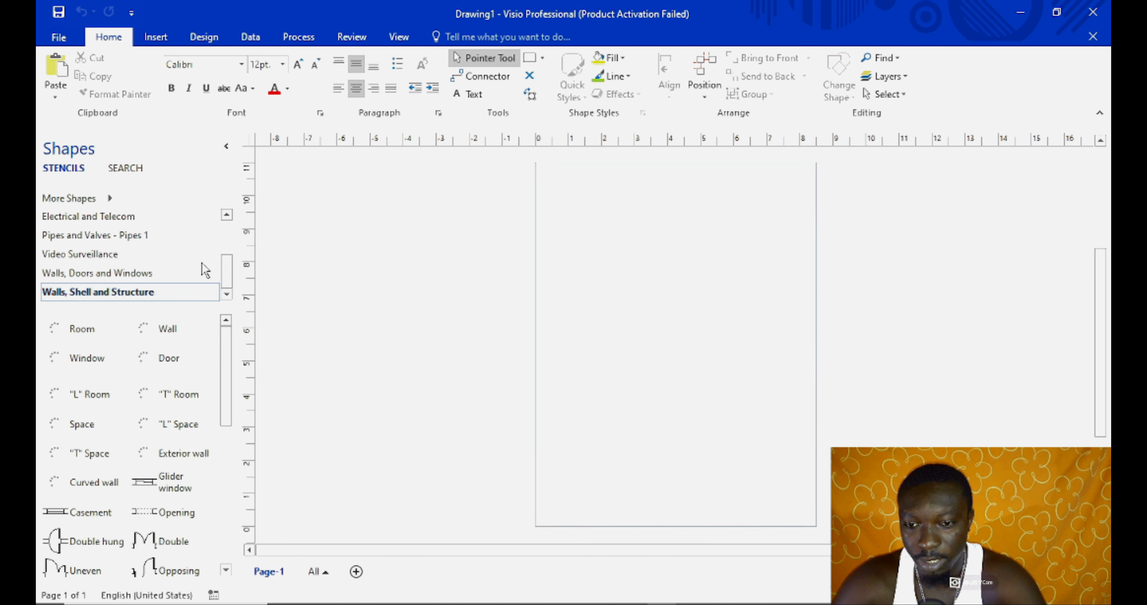
Add the Network stencils Computers and Monitors, Detailed Network Diagram, and Network and Peripherals
{"action": "left_click", "coordinate": [110, 198]}
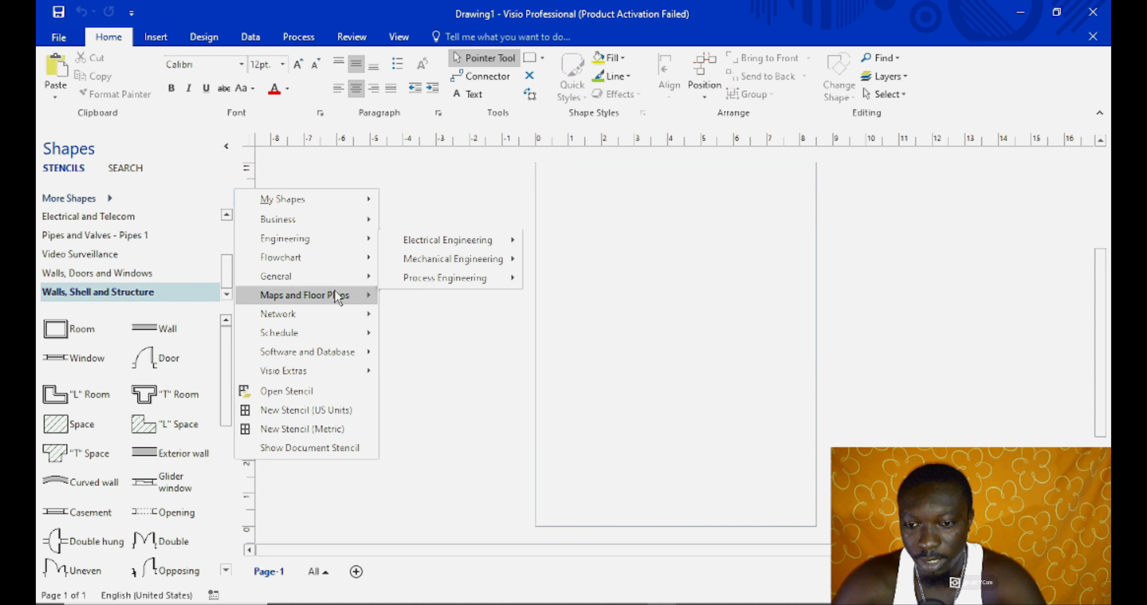
{"action": "mouse_move", "coordinate": [346, 314]}
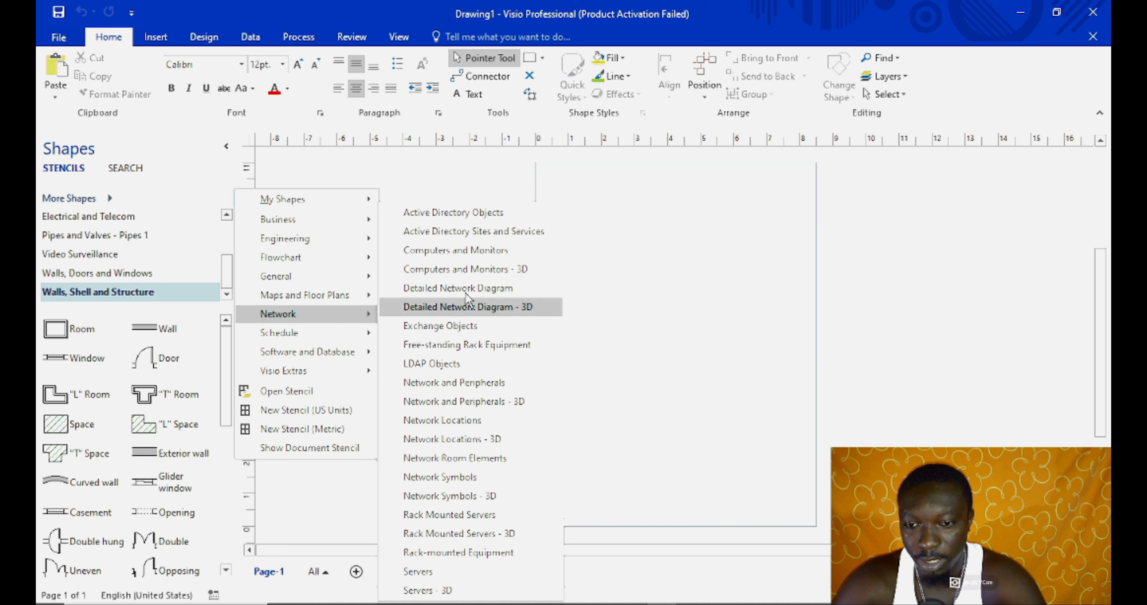
{"action": "left_click", "coordinate": [483, 247]}
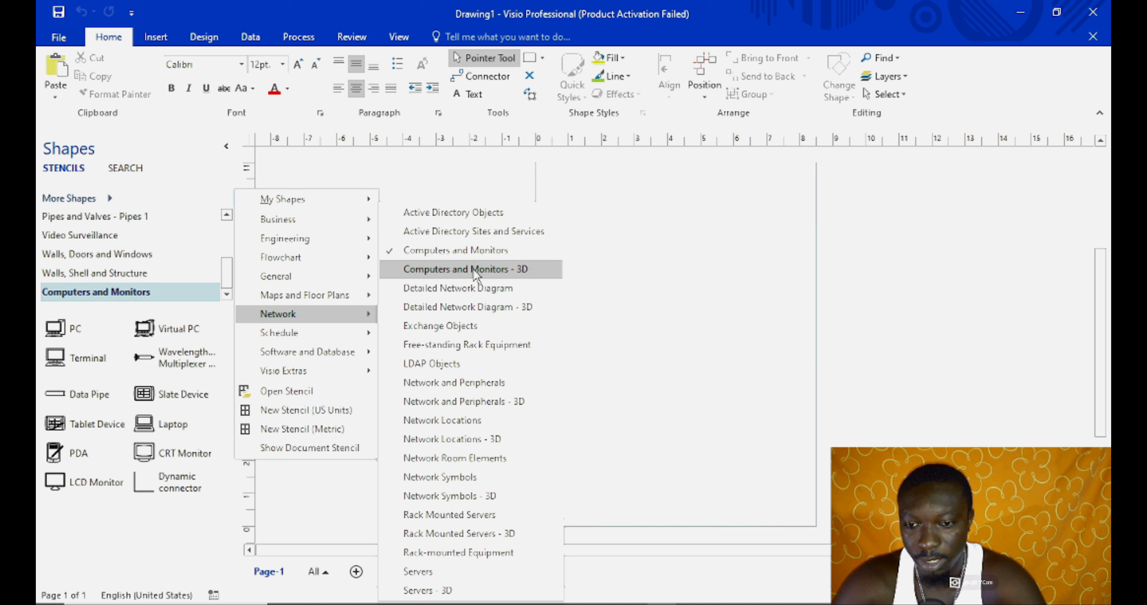
{"action": "left_click", "coordinate": [500, 273]}
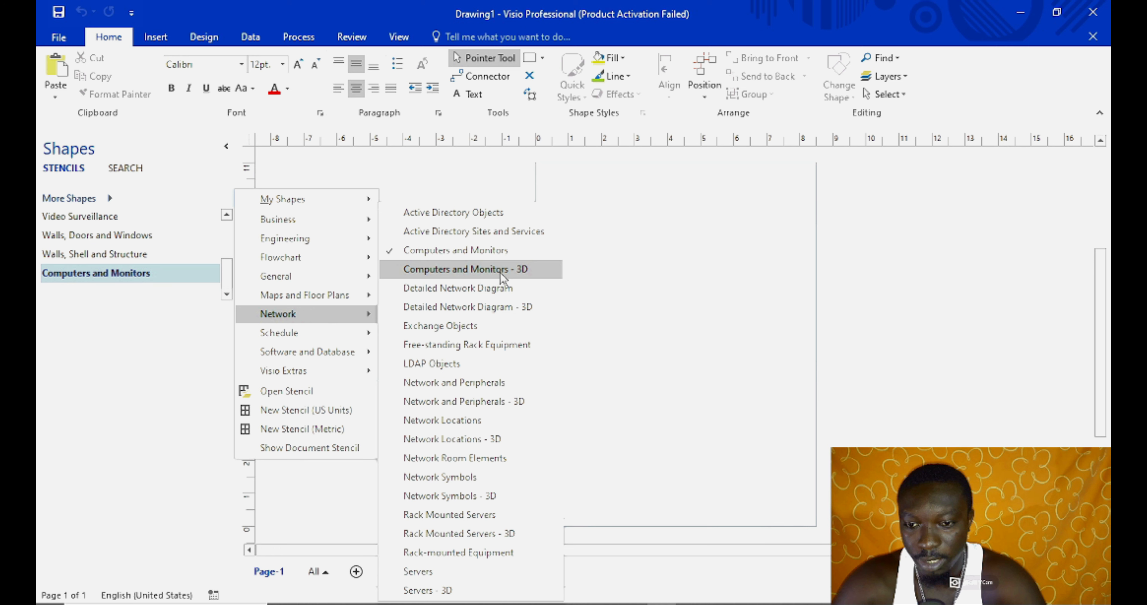
{"action": "left_click", "coordinate": [494, 289]}
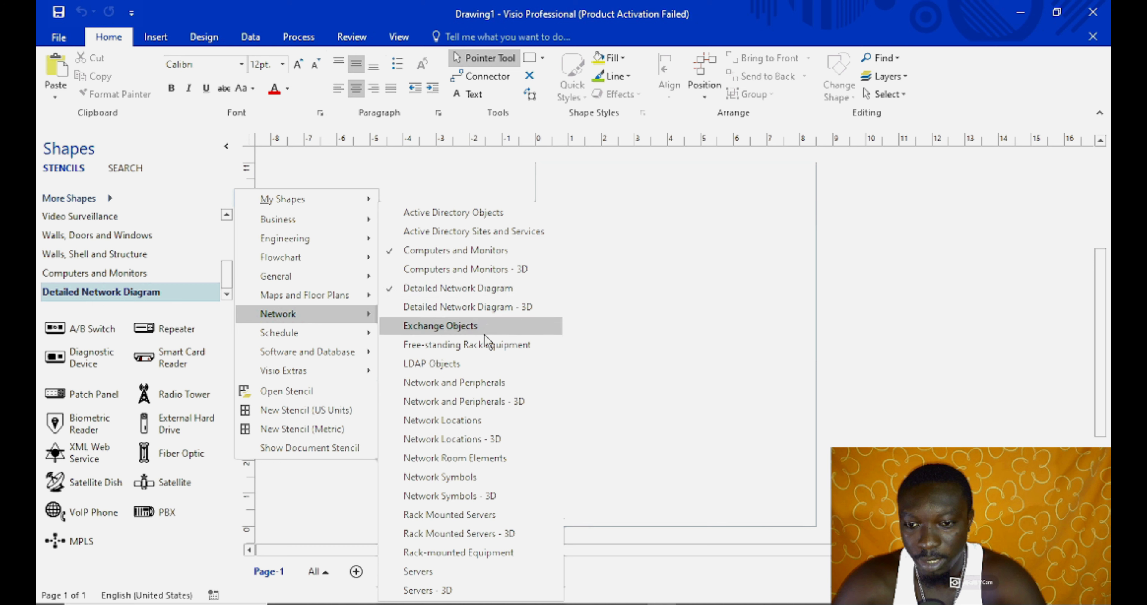
{"action": "left_click", "coordinate": [487, 389]}
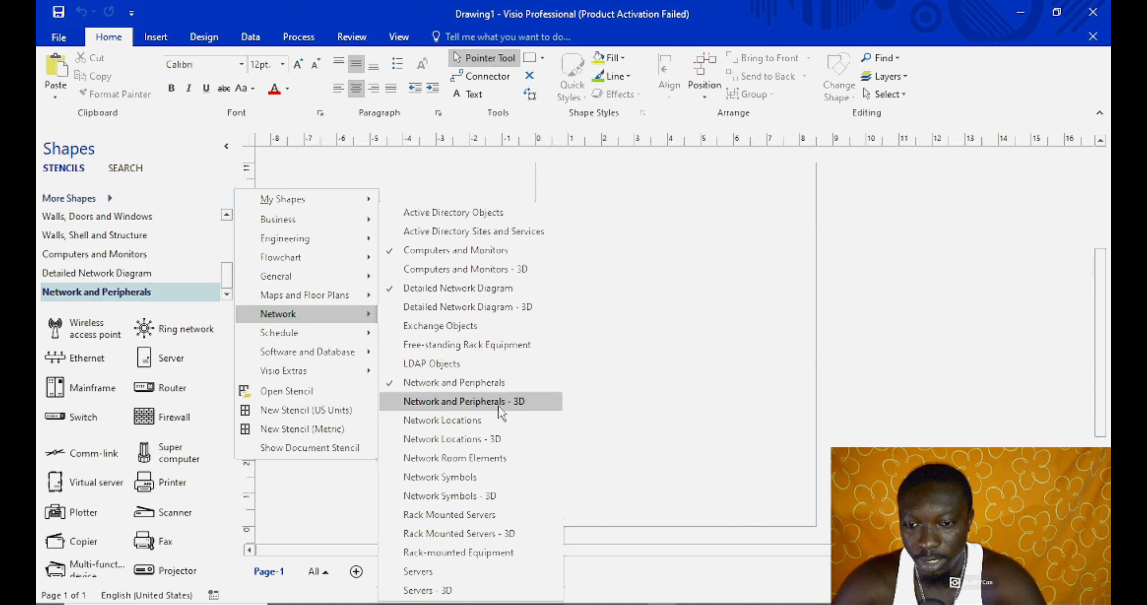
Add the Network stencils Network Symbols, Rack Mounted Servers, Servers, and Rack-mounted Equipment
{"action": "left_click", "coordinate": [483, 475]}
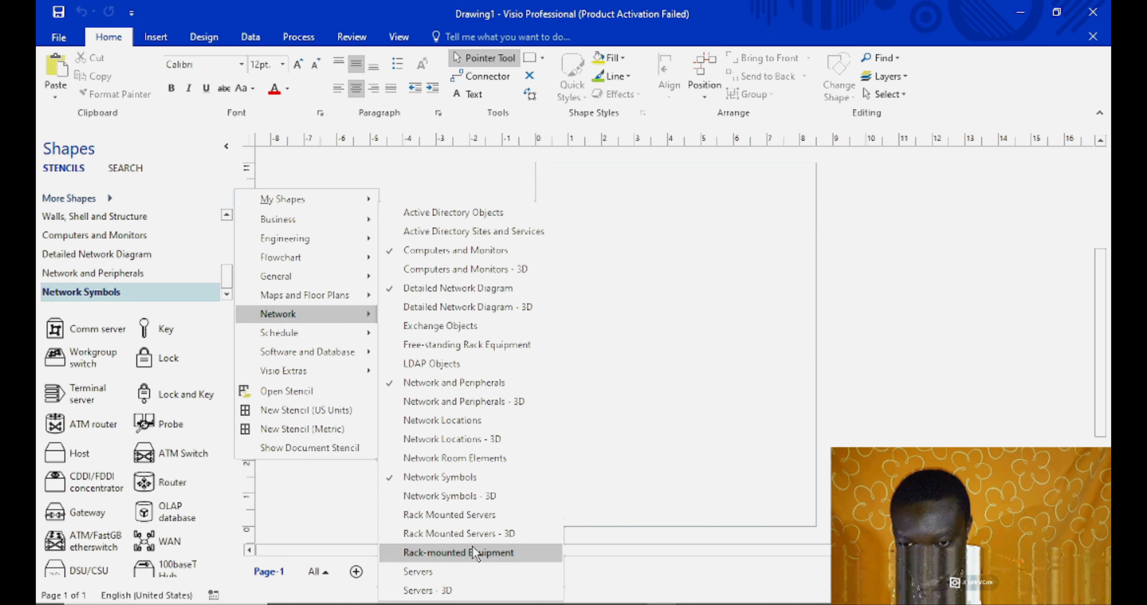
{"action": "left_click", "coordinate": [501, 518]}
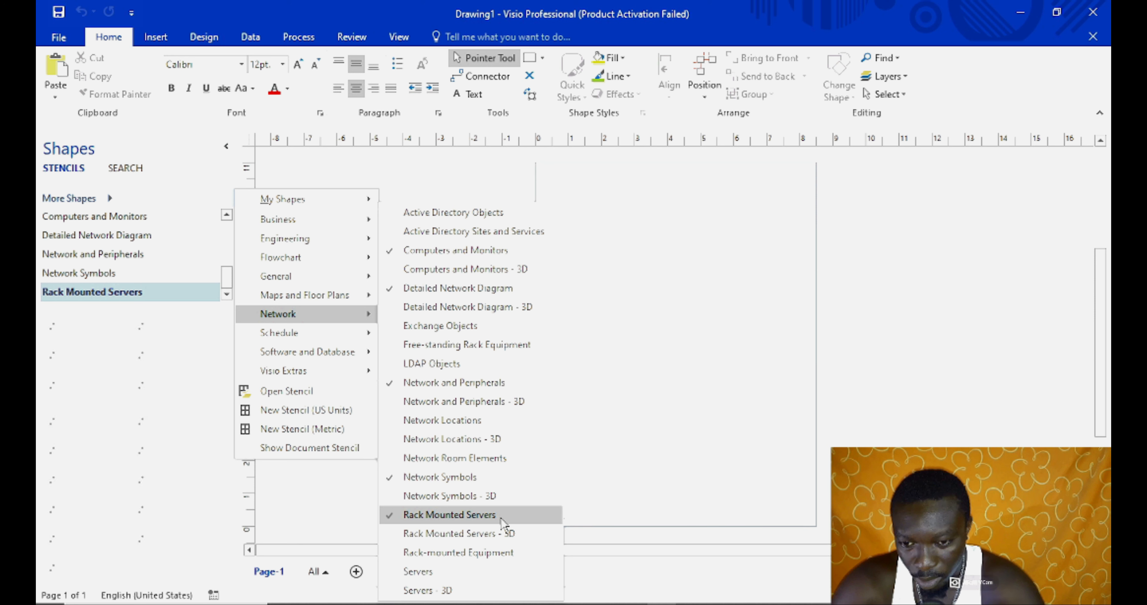
{"action": "left_click", "coordinate": [483, 573]}
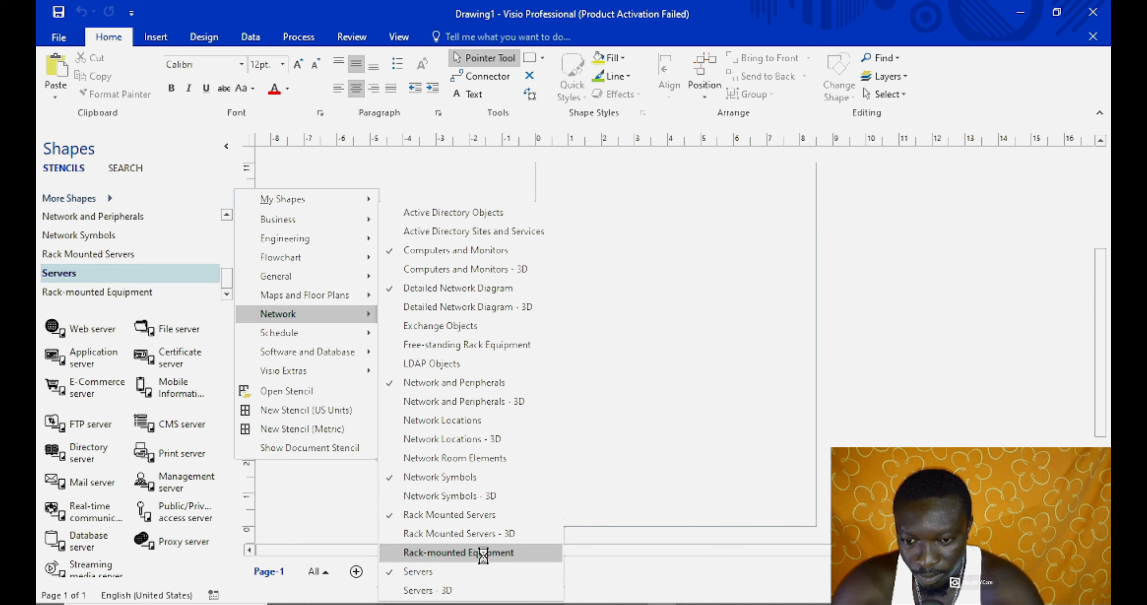
{"action": "left_click", "coordinate": [485, 559]}
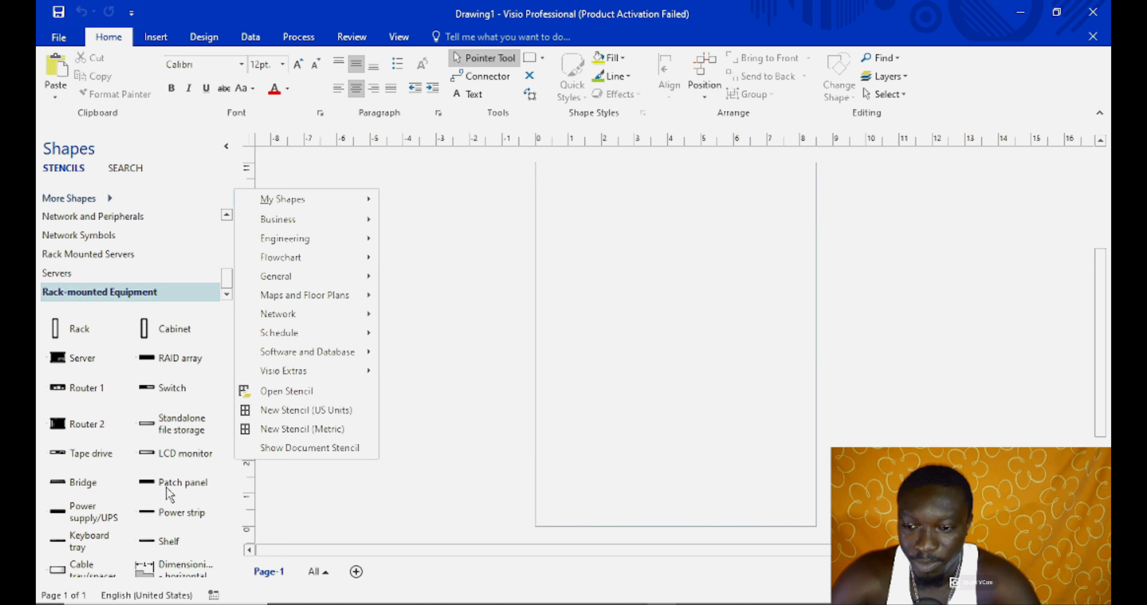
Look through the shapes in the opened network, server and rack stencils, ending on Network and Peripherals
{"action": "left_click", "coordinate": [134, 227]}
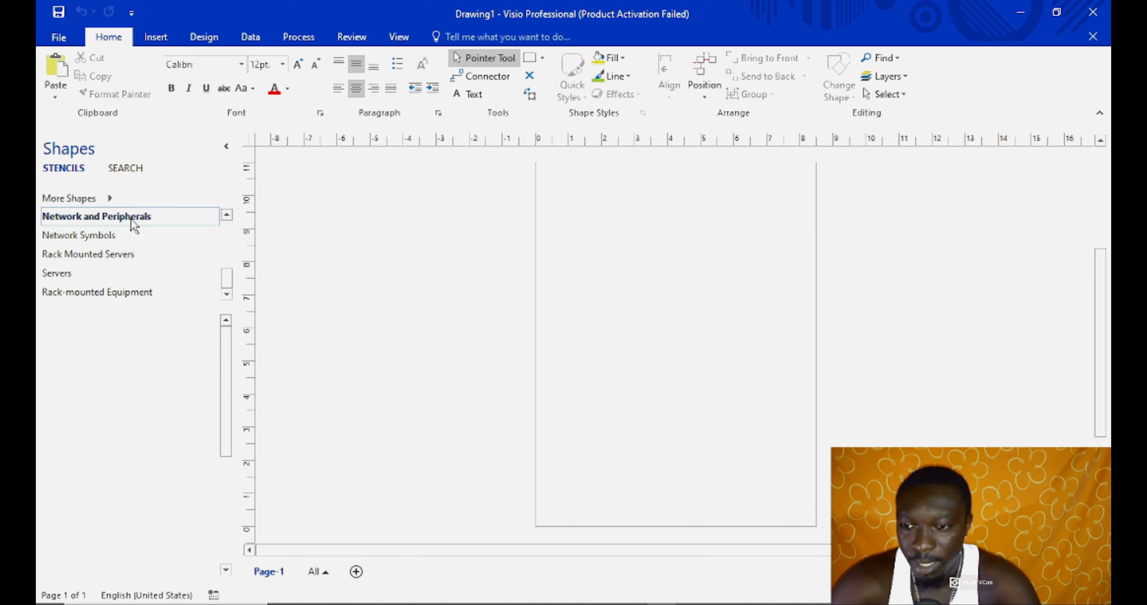
{"action": "mouse_move", "coordinate": [227, 280]}
{"action": "left_mouse_down"}
{"action": "mouse_move", "coordinate": [226, 229]}
{"action": "mouse_move", "coordinate": [213, 296]}
{"action": "left_mouse_up"}
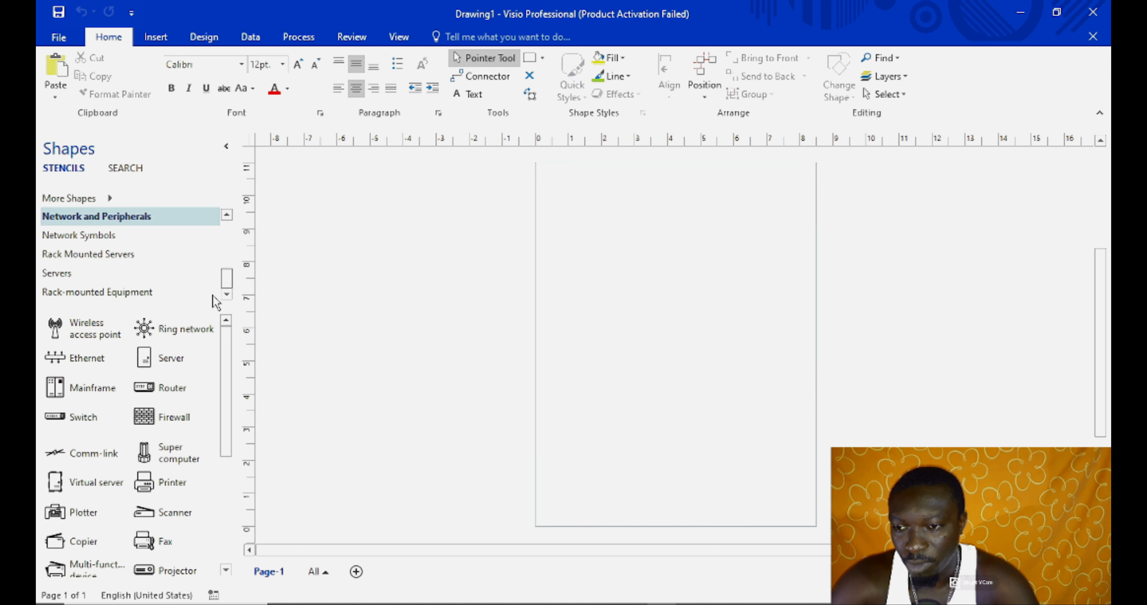
{"action": "left_click", "coordinate": [95, 236]}
{"action": "left_click", "coordinate": [105, 254]}
{"action": "left_click", "coordinate": [117, 275]}
{"action": "left_click", "coordinate": [115, 293]}
{"action": "left_click", "coordinate": [139, 218]}
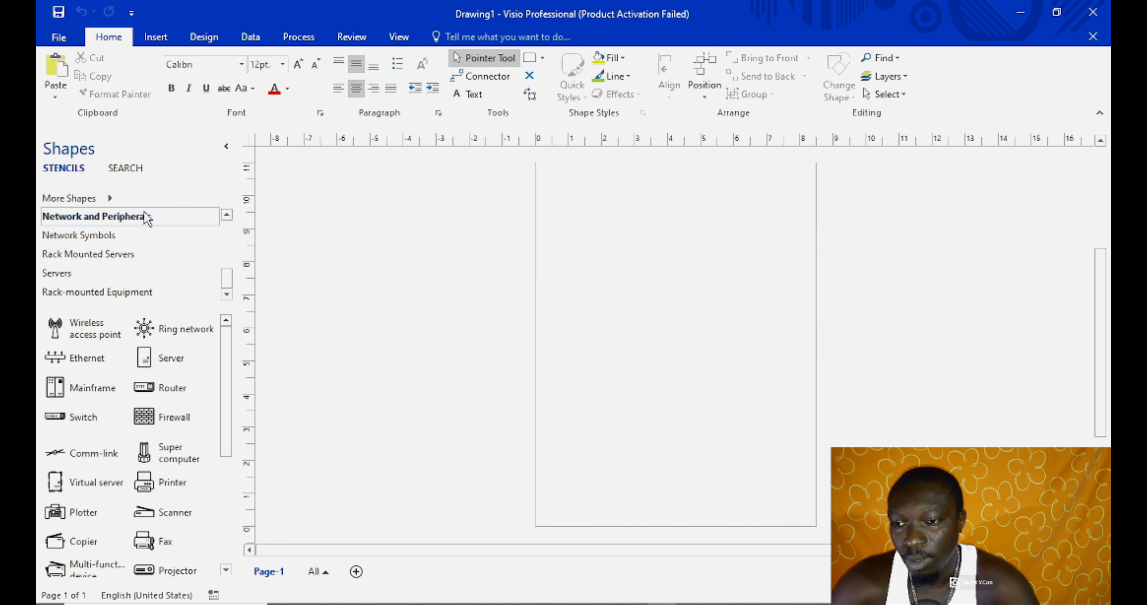
Search the shapes for "line" and look through the matching shapes
{"action": "left_click", "coordinate": [141, 169]}
{"action": "left_click", "coordinate": [120, 199]}
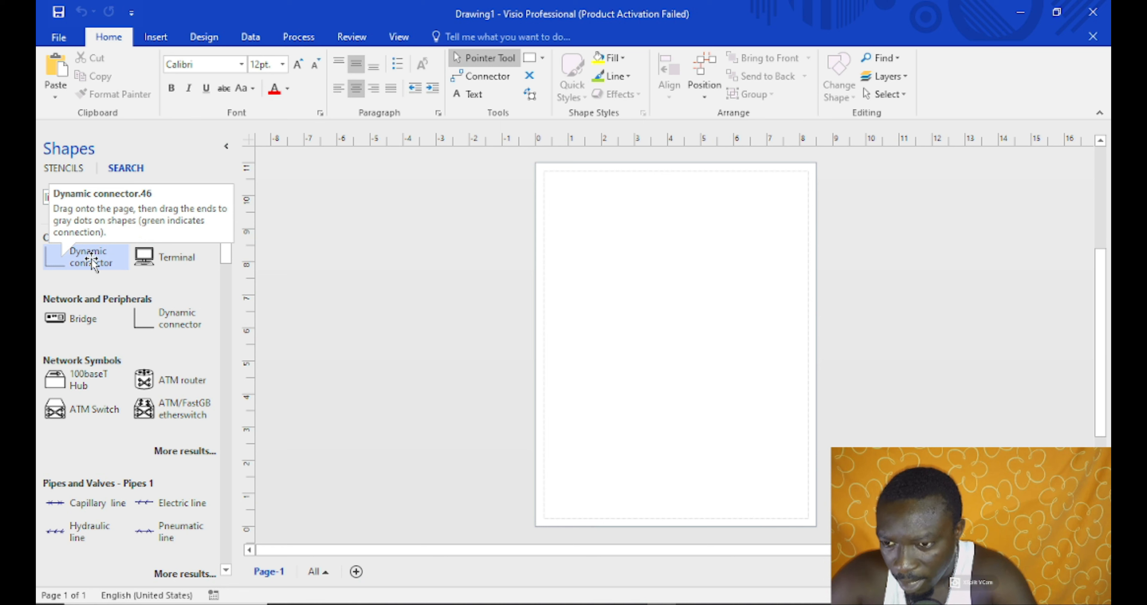
{"action": "scroll", "coordinate": [226, 249], "scroll_direction": "down", "scroll_amount": 5}
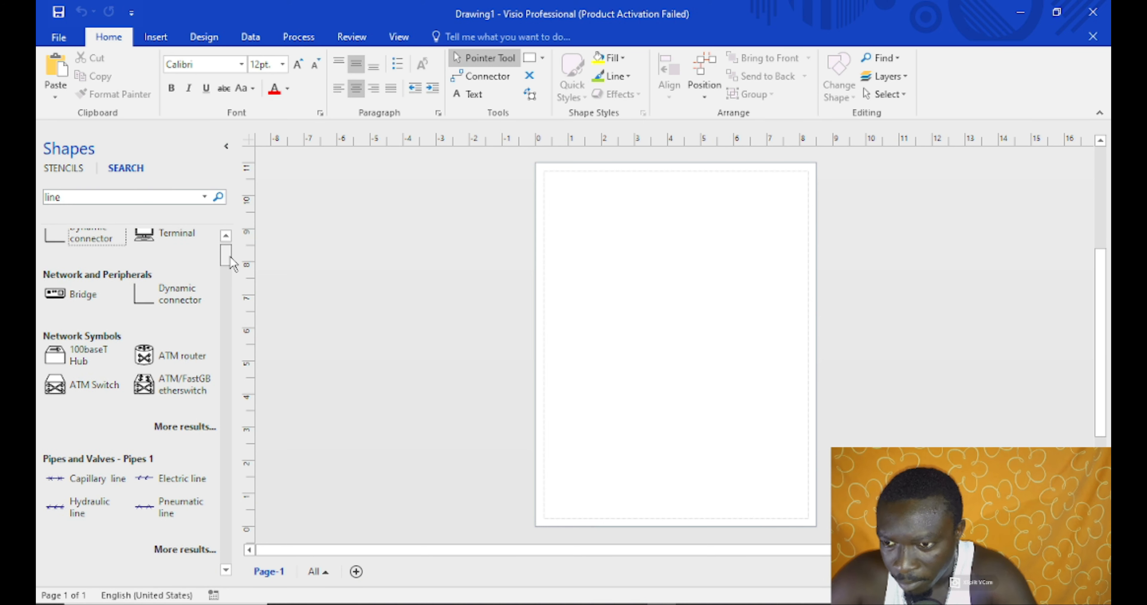
Search the shapes for "warehouse"
{"action": "mouse_move", "coordinate": [231, 273]}
{"action": "left_mouse_down"}
{"action": "mouse_move", "coordinate": [226, 538]}
{"action": "mouse_move", "coordinate": [233, 256]}
{"action": "left_mouse_up"}
{"action": "left_click", "coordinate": [170, 199]}
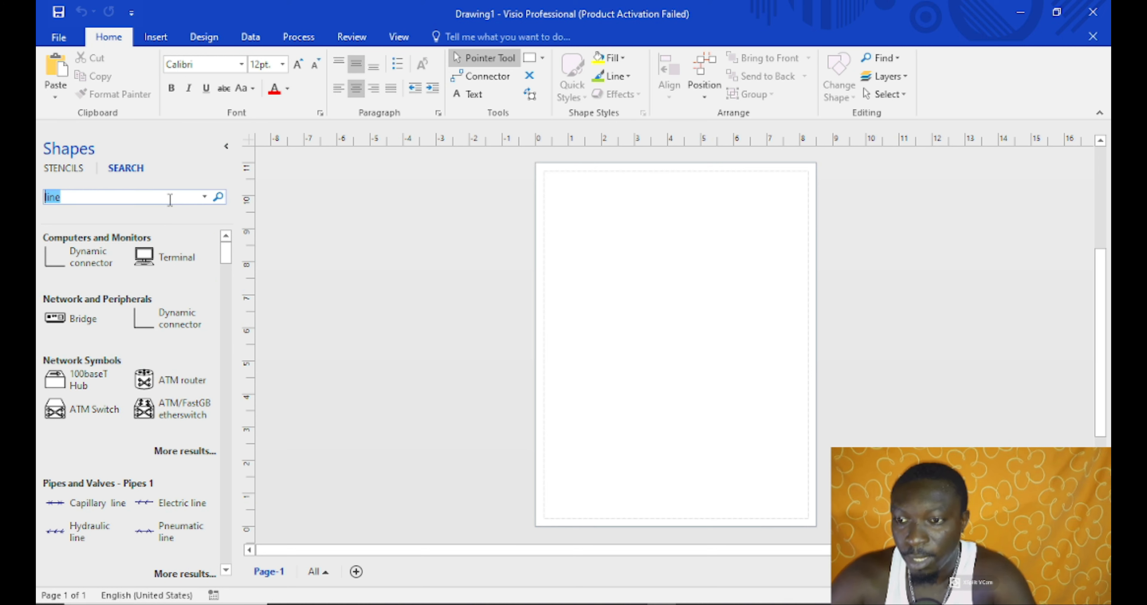
{"action": "type", "text": "warehouse"}
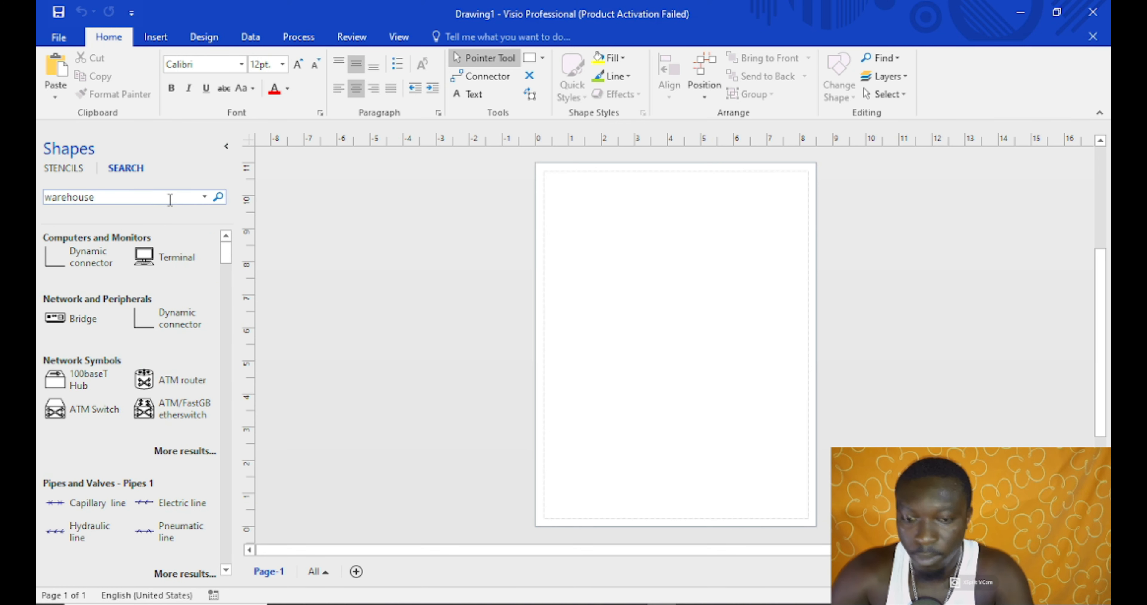
{"action": "key", "text": "Return"}
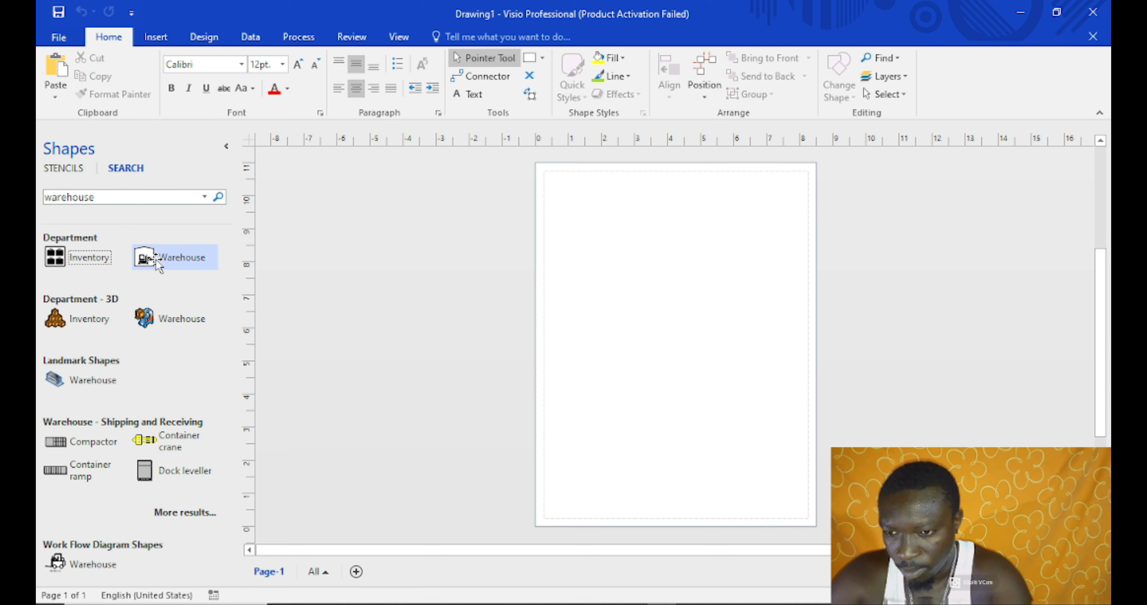
Try out the Department stencil's Warehouse shape on the page and delete it
{"action": "left_click_drag", "start_coordinate": [158, 263], "coordinate": [766, 479]}
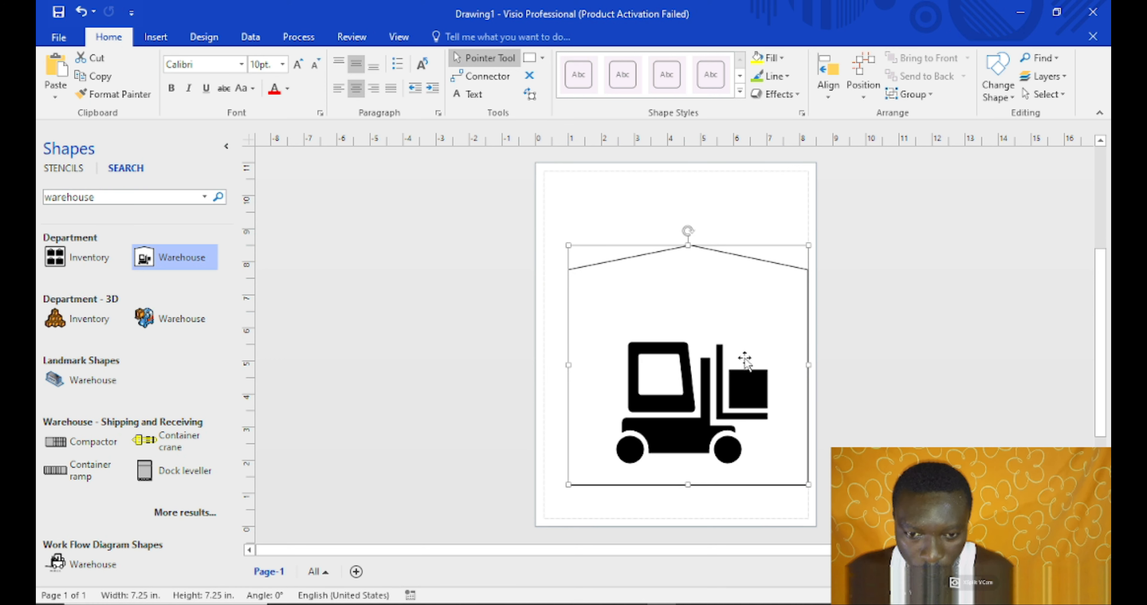
{"action": "key", "text": "Escape"}
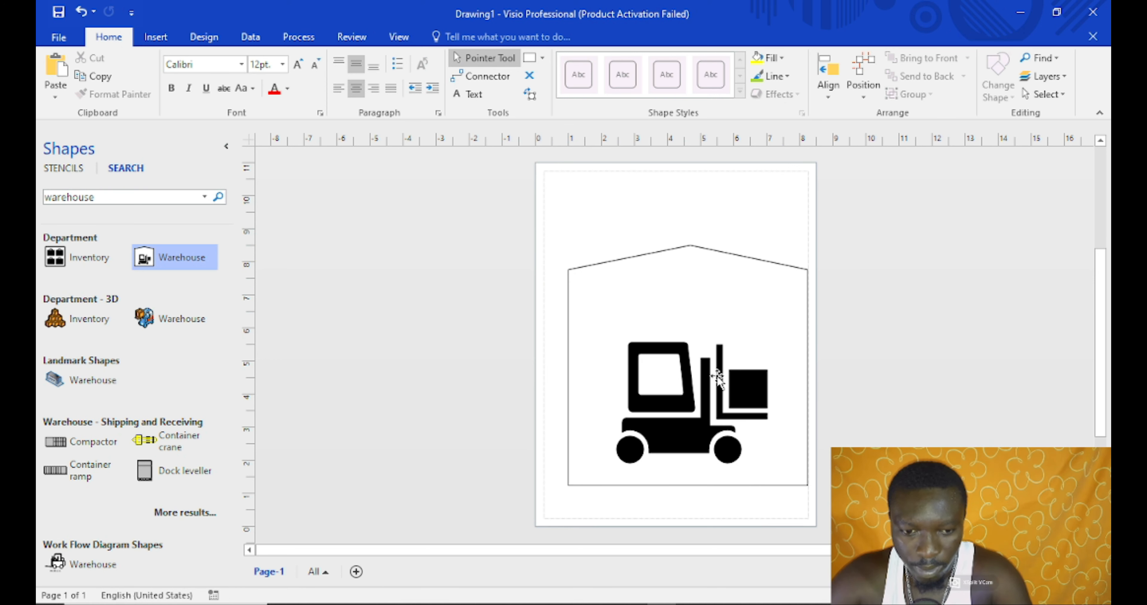
{"action": "left_click", "coordinate": [717, 376]}
{"action": "key", "text": "Delete"}
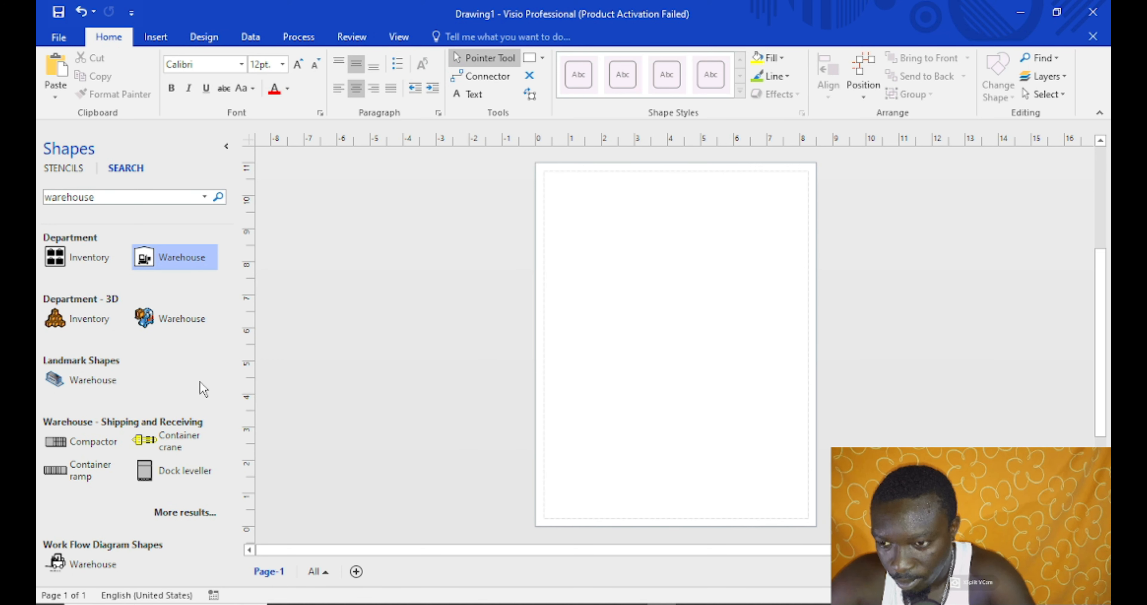
Try out the Landmark Shapes Warehouse on the page, enlarge it to about 15.7 by 13.1 in, and delete it
{"action": "left_click_drag", "start_coordinate": [93, 383], "coordinate": [873, 482]}
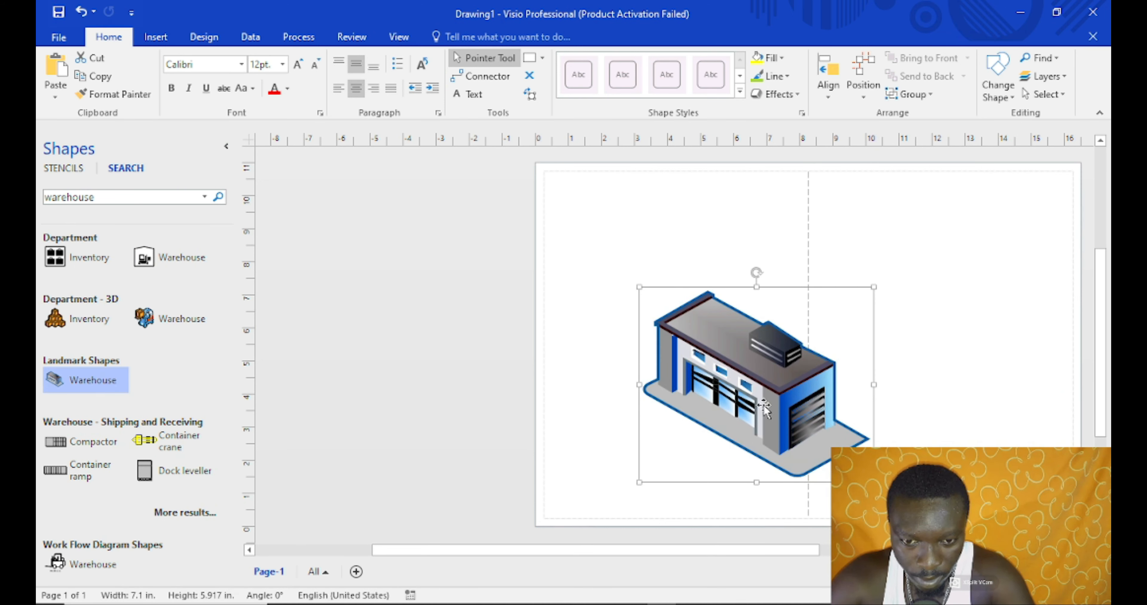
{"action": "left_click_drag", "start_coordinate": [639, 287], "coordinate": [478, 242]}
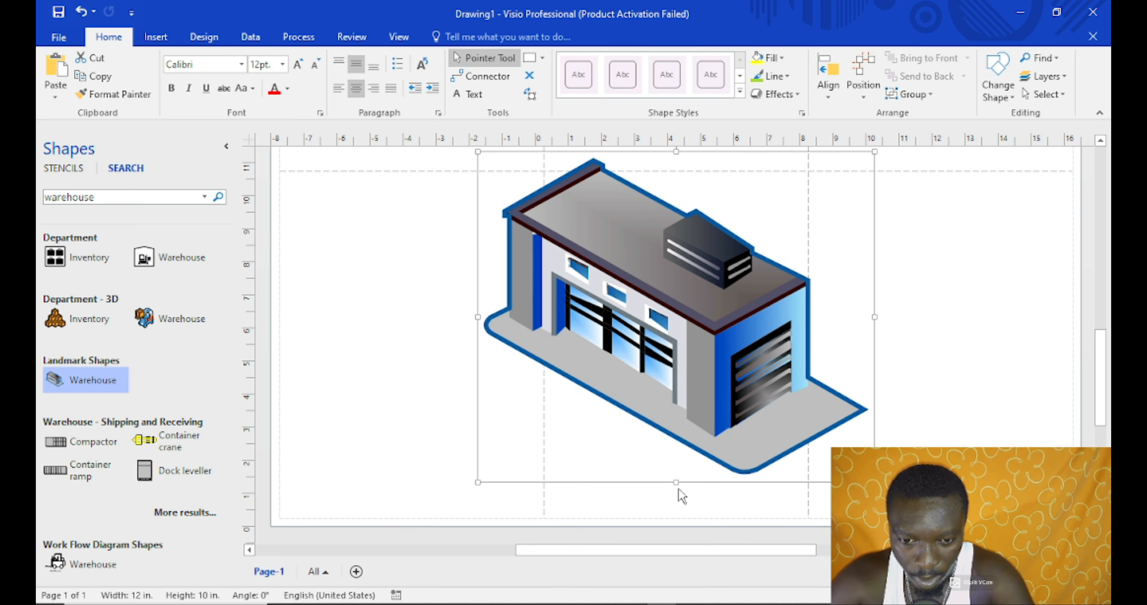
{"action": "left_click_drag", "start_coordinate": [675, 478], "coordinate": [649, 493]}
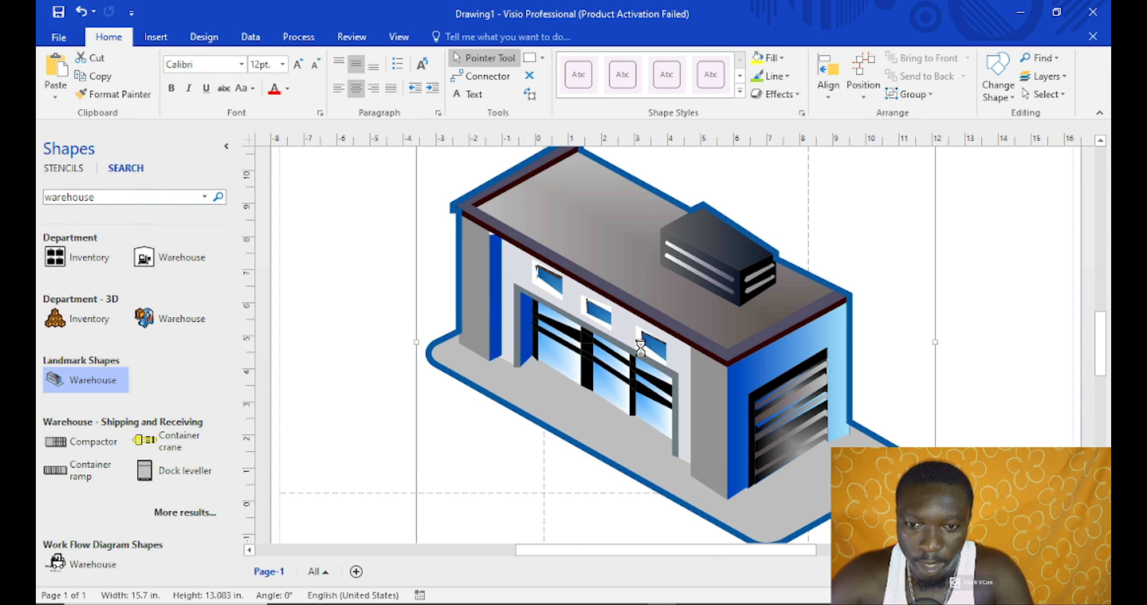
{"action": "key", "text": "Delete"}
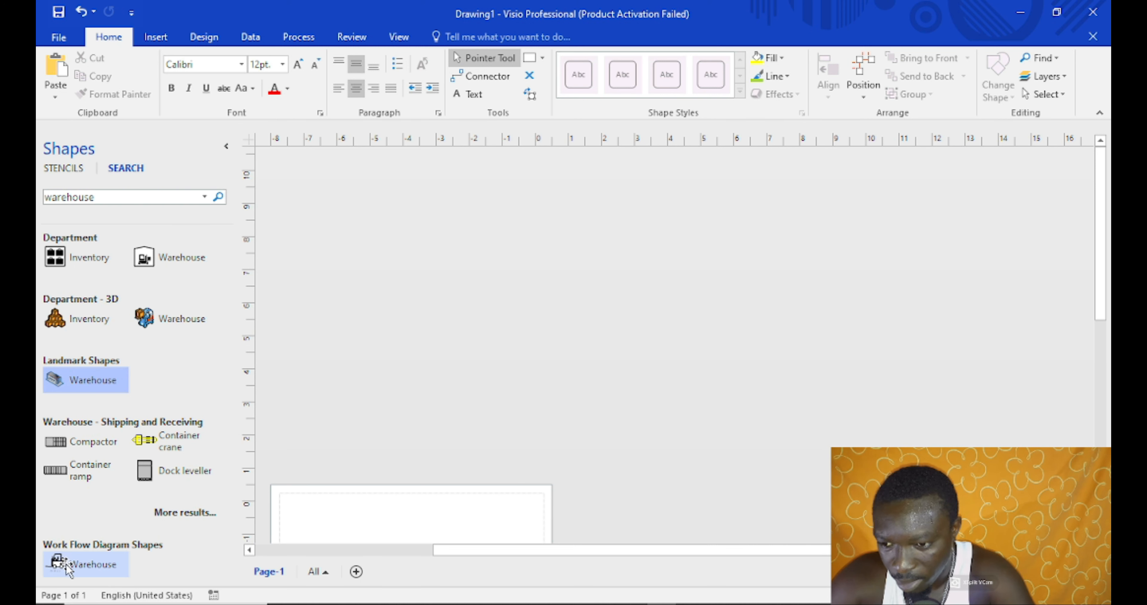
Try out the Work Flow Diagram Shapes Warehouse on the page and delete it
{"action": "left_click_drag", "start_coordinate": [75, 568], "coordinate": [753, 474]}
{"action": "double_click", "coordinate": [686, 430]}
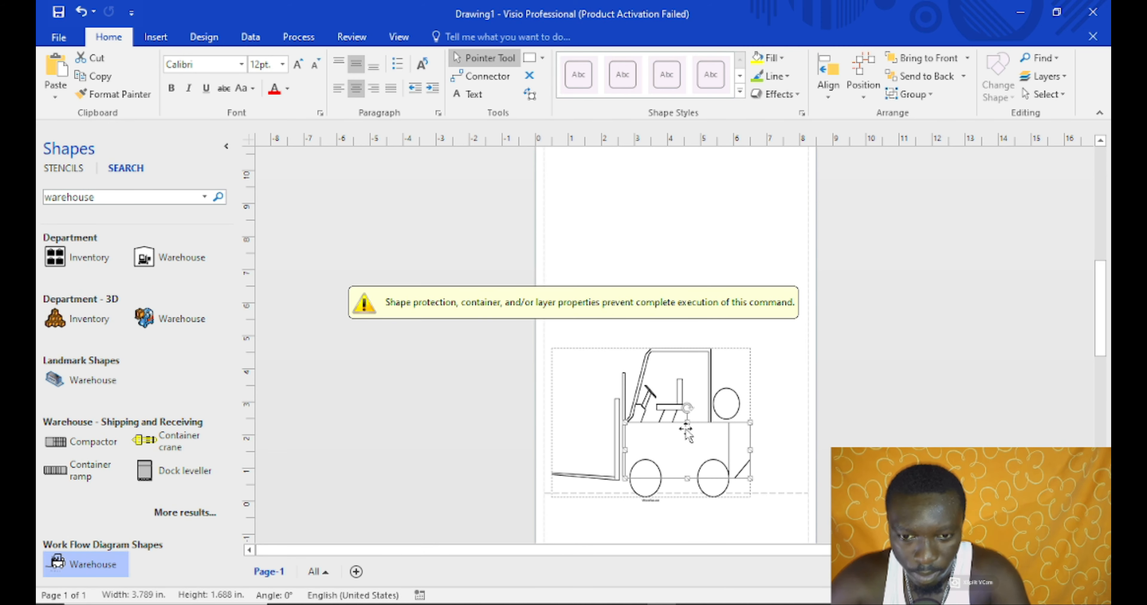
{"action": "key", "text": "Delete"}
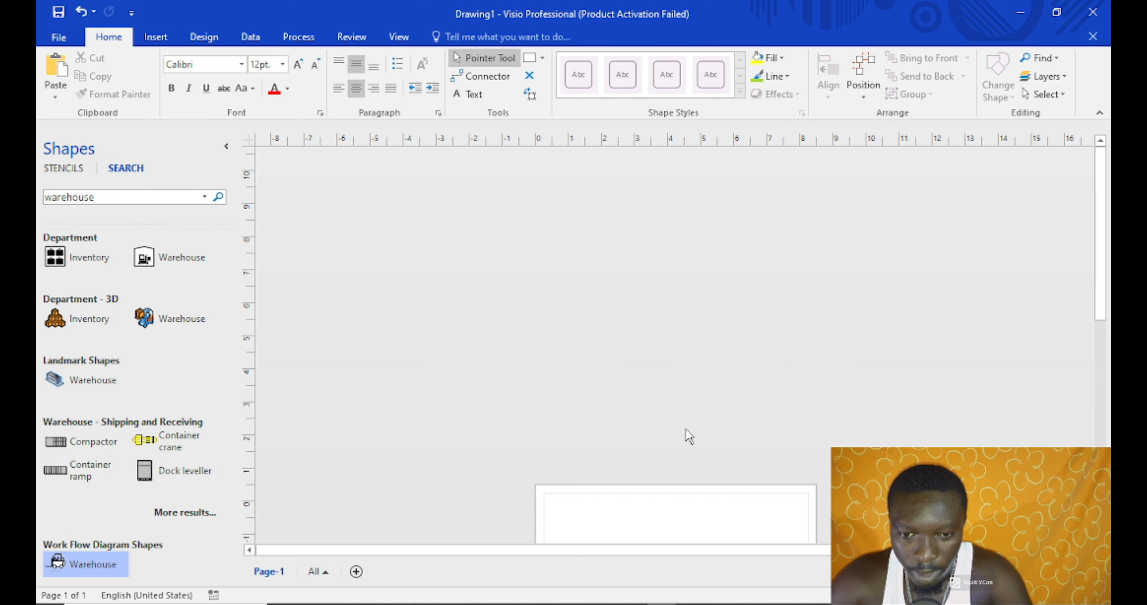
{"action": "left_click_drag", "start_coordinate": [1097, 255], "coordinate": [1072, 416]}
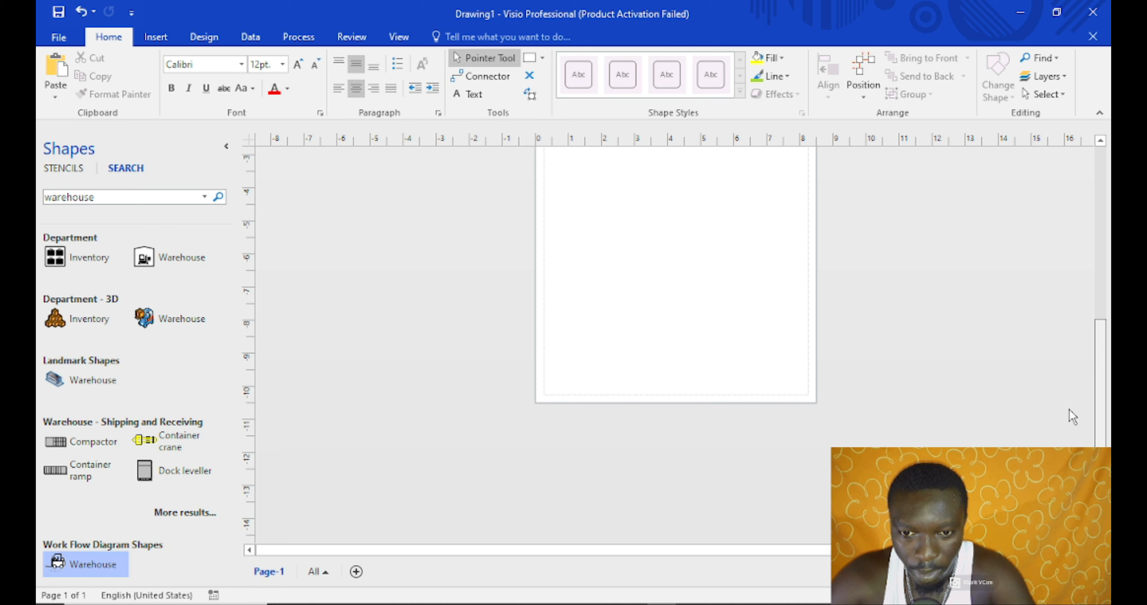
{"action": "scroll", "coordinate": [1072, 416], "scroll_direction": "up", "scroll_amount": 3}
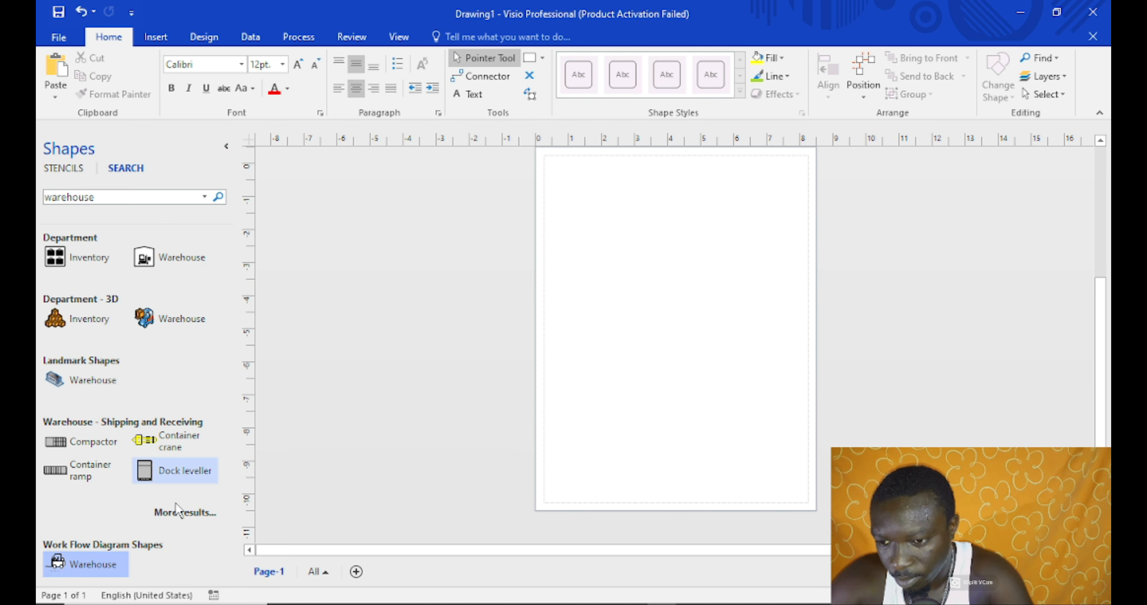
Expand the Warehouse - Shipping and Receiving results and look through all the matching shapes
{"action": "left_click", "coordinate": [180, 513]}
{"action": "scroll", "coordinate": [147, 427], "scroll_direction": "down", "scroll_amount": 5}
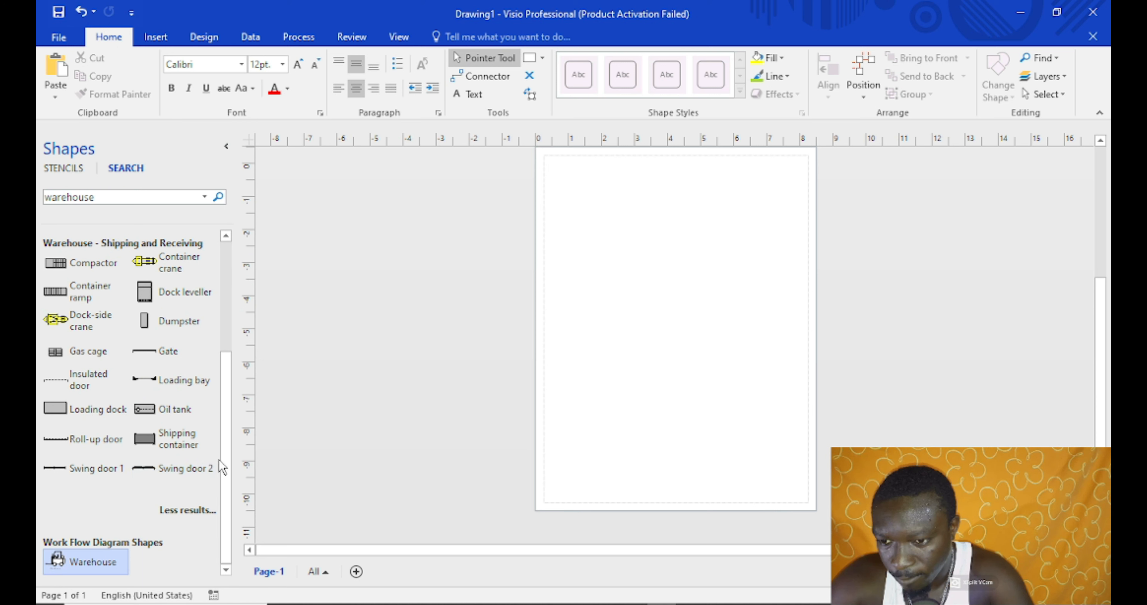
{"action": "left_click_drag", "start_coordinate": [228, 472], "coordinate": [552, 369]}
{"action": "left_click_drag", "start_coordinate": [229, 381], "coordinate": [227, 262]}
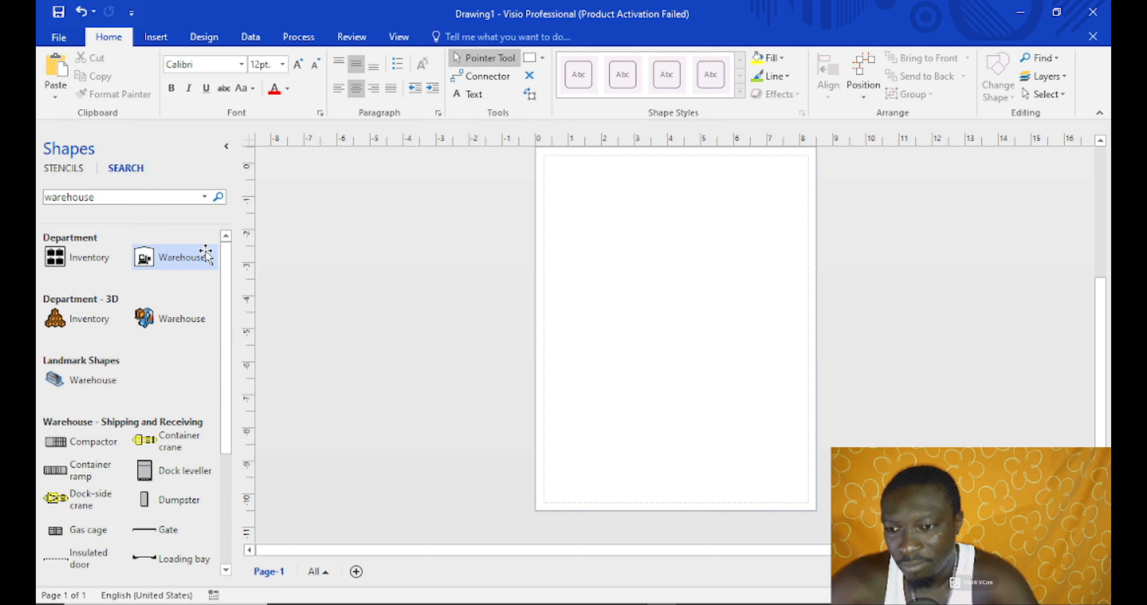
Search the shapes for "line" and place the Graph and Math Shapes Multi-Line near the page's upper-left corner
{"action": "double_click", "coordinate": [123, 198]}
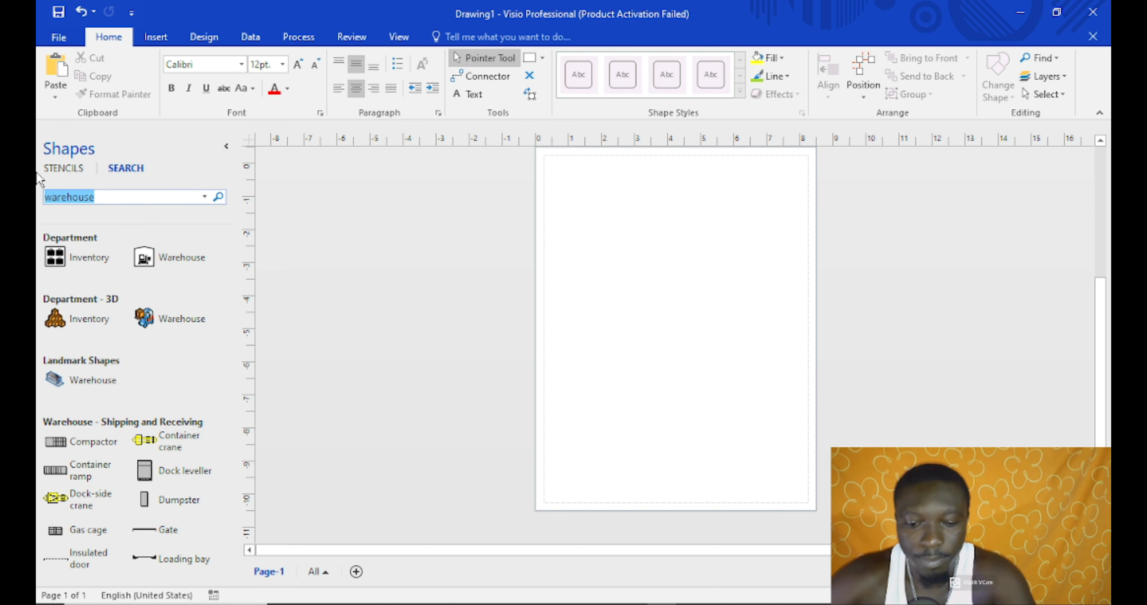
{"action": "type", "text": "line"}
{"action": "key", "text": "Return"}
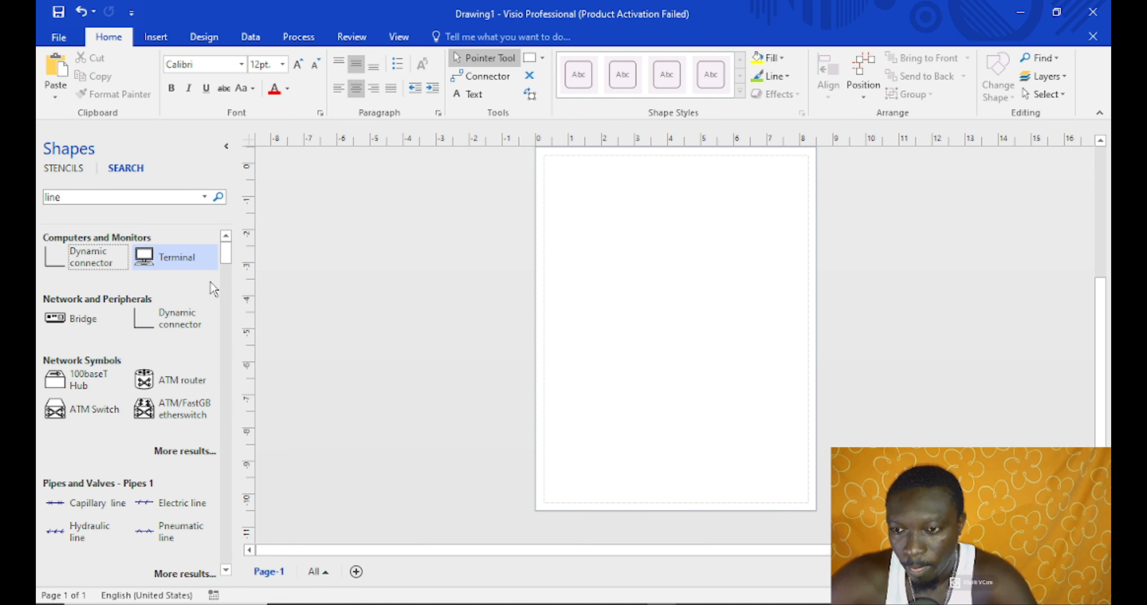
{"action": "left_click_drag", "start_coordinate": [225, 253], "coordinate": [230, 350]}
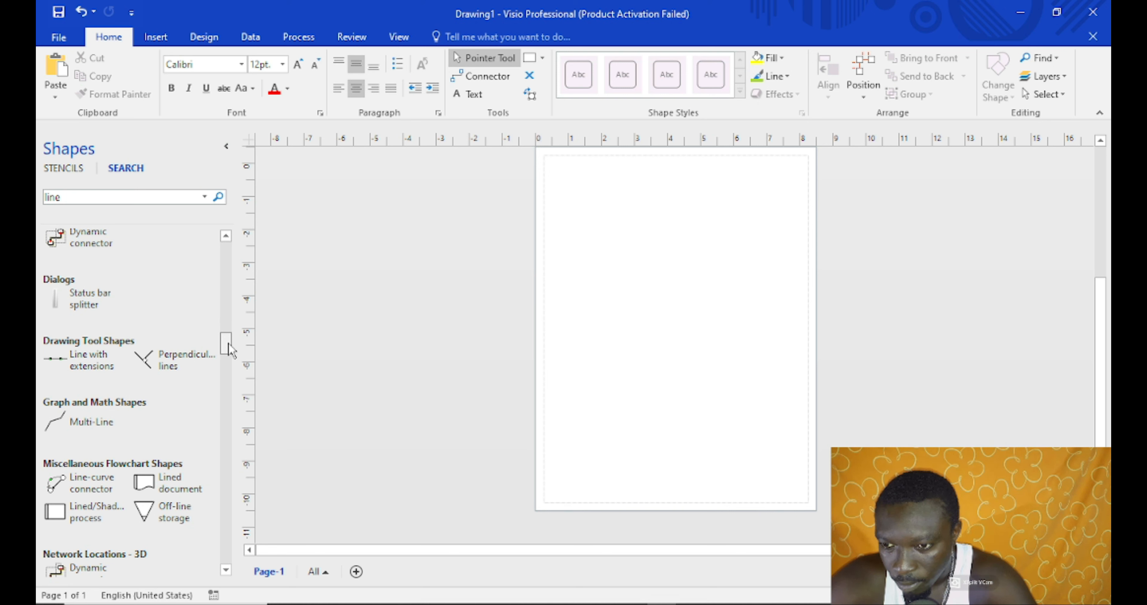
{"action": "left_click_drag", "start_coordinate": [231, 350], "coordinate": [569, 180]}
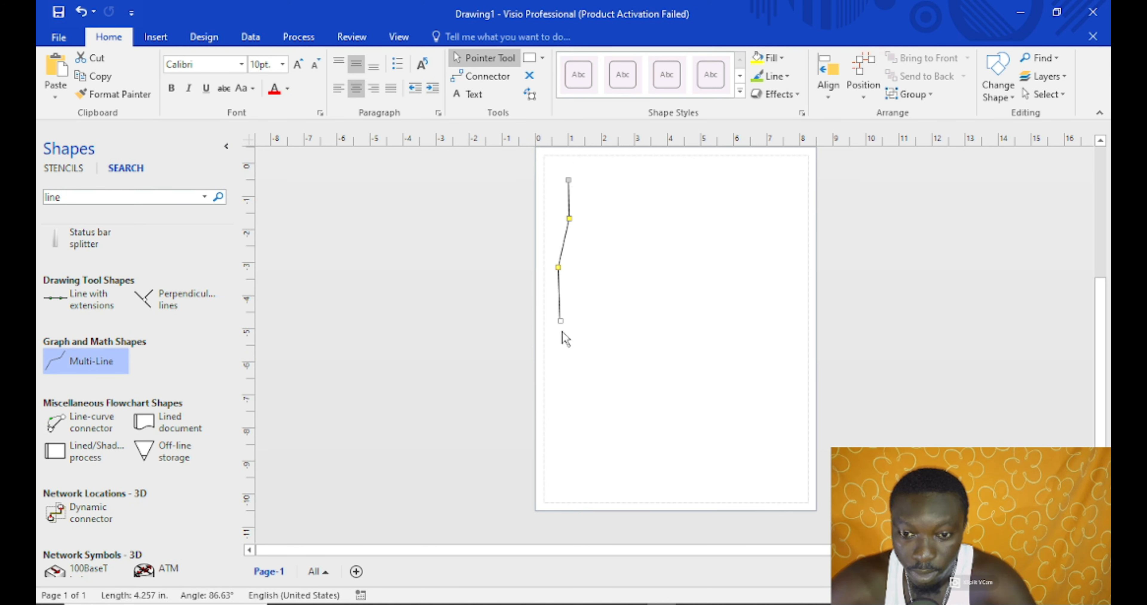
Stretch the Multi-Line down the page to about 9.25 in and align its bend points into a straight vertical line
{"action": "left_click_drag", "start_coordinate": [562, 320], "coordinate": [566, 478]}
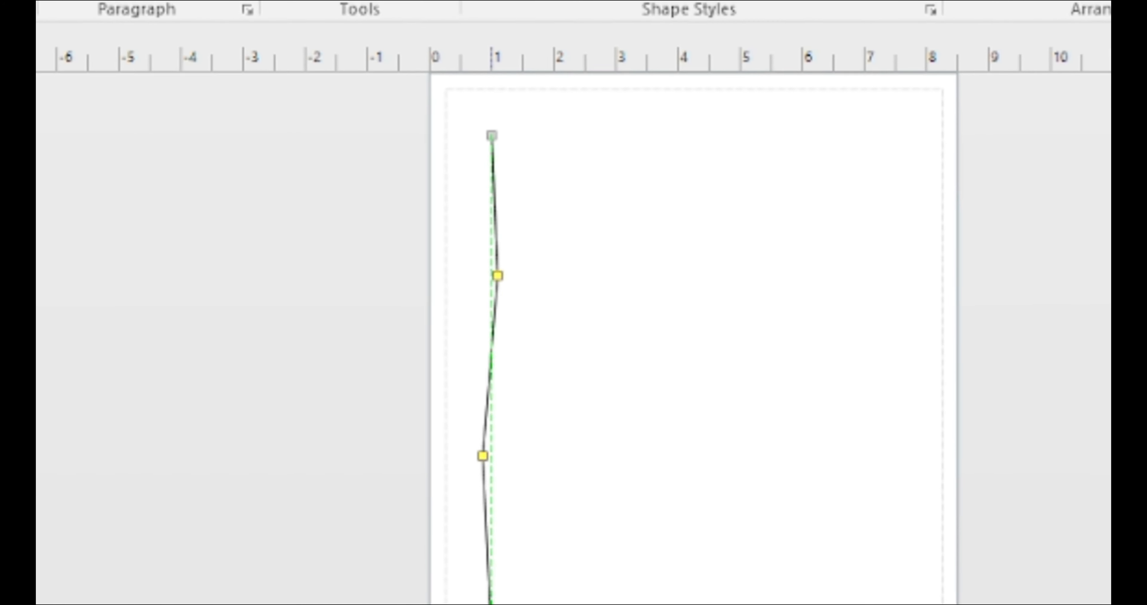
{"action": "left_click_drag", "start_coordinate": [497, 601], "coordinate": [497, 604]}
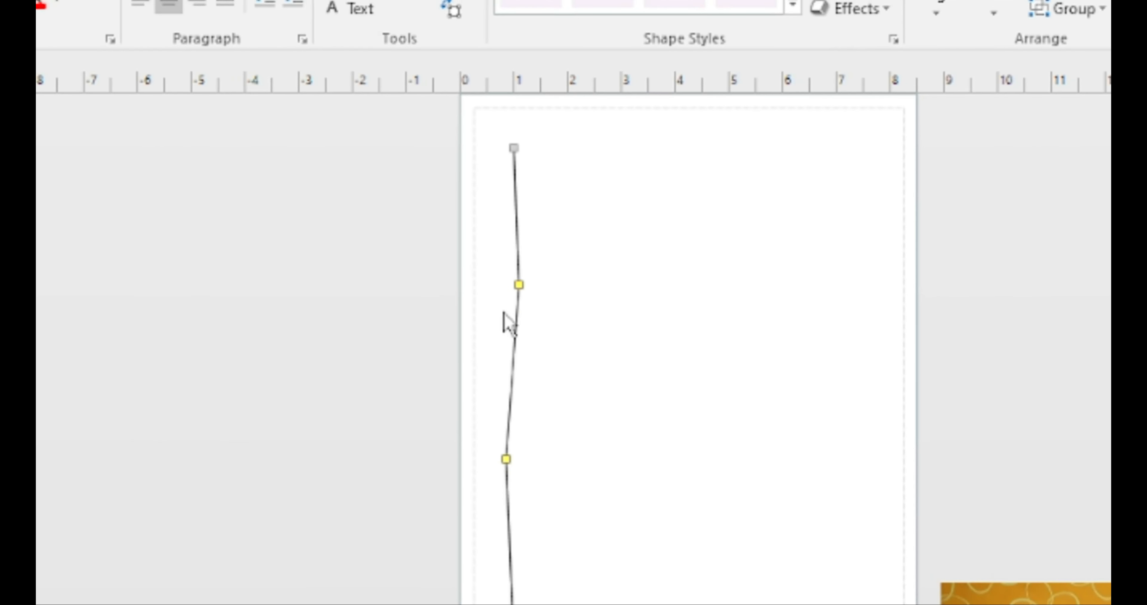
{"action": "left_click_drag", "start_coordinate": [519, 285], "coordinate": [514, 281]}
{"action": "left_click_drag", "start_coordinate": [520, 437], "coordinate": [528, 436]}
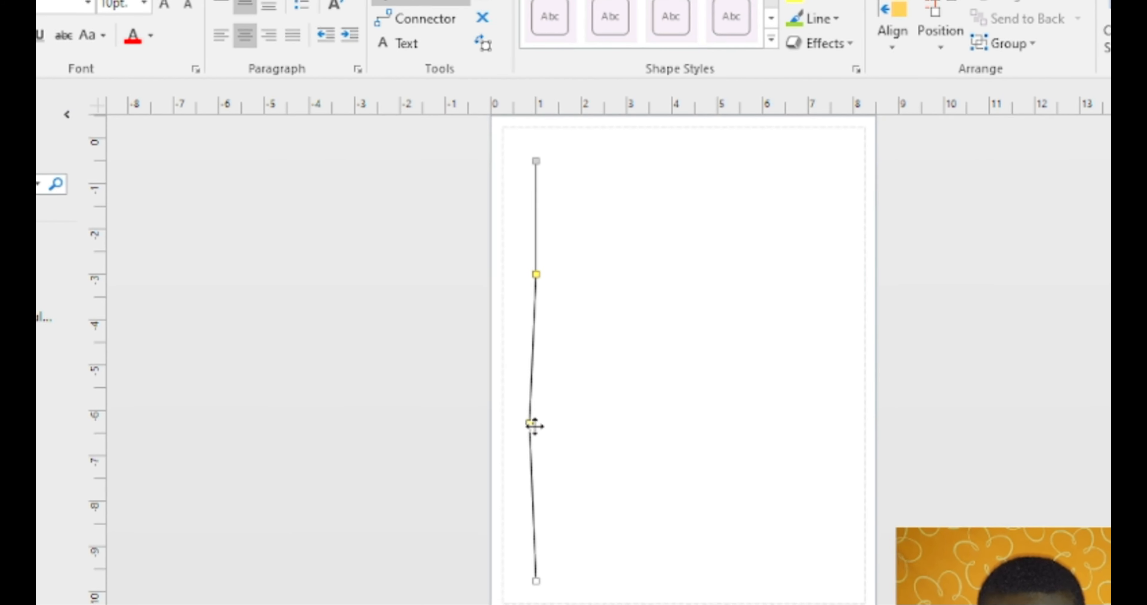
{"action": "left_click", "coordinate": [677, 351]}
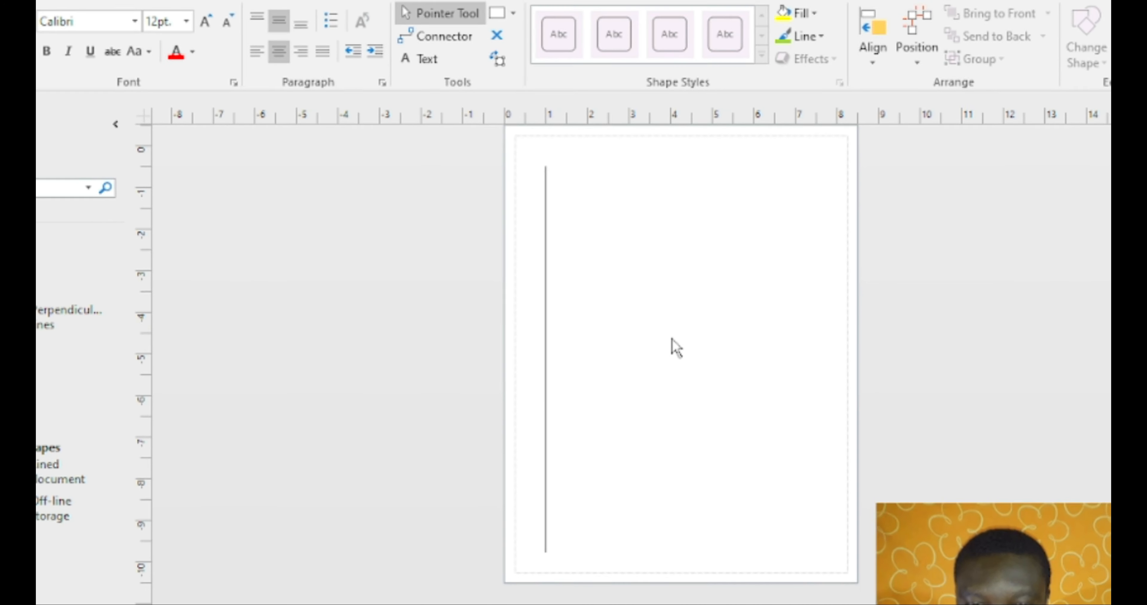
Duplicate the vertical line and move the copy across to about 7.5 in on the horizontal ruler
{"action": "left_click", "coordinate": [548, 308]}
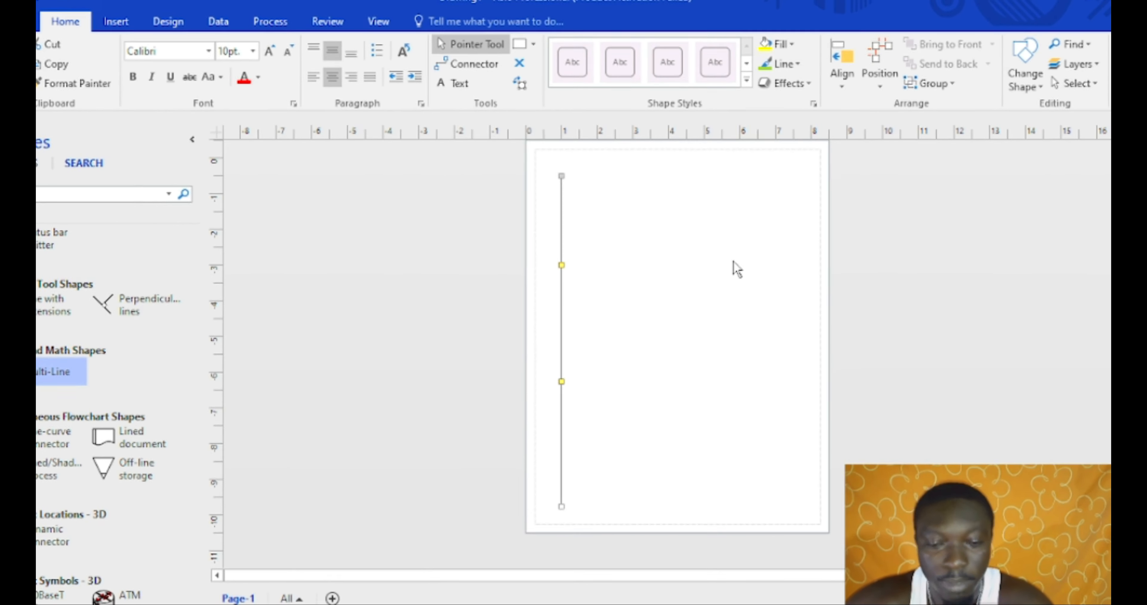
{"action": "key", "text": "ctrl+d"}
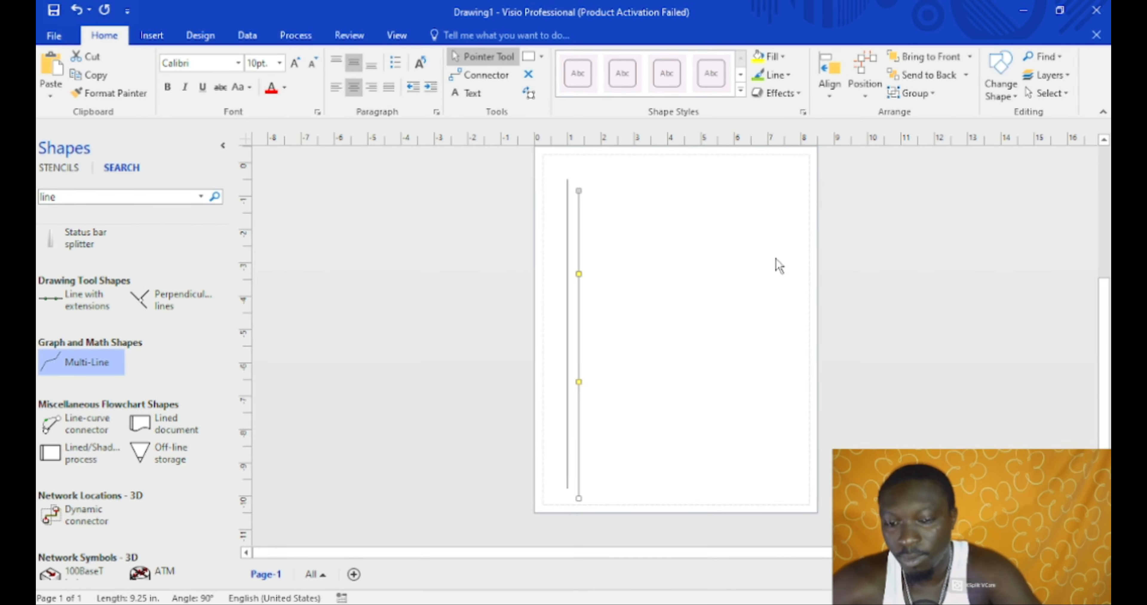
{"action": "left_click_drag", "start_coordinate": [581, 248], "coordinate": [784, 243]}
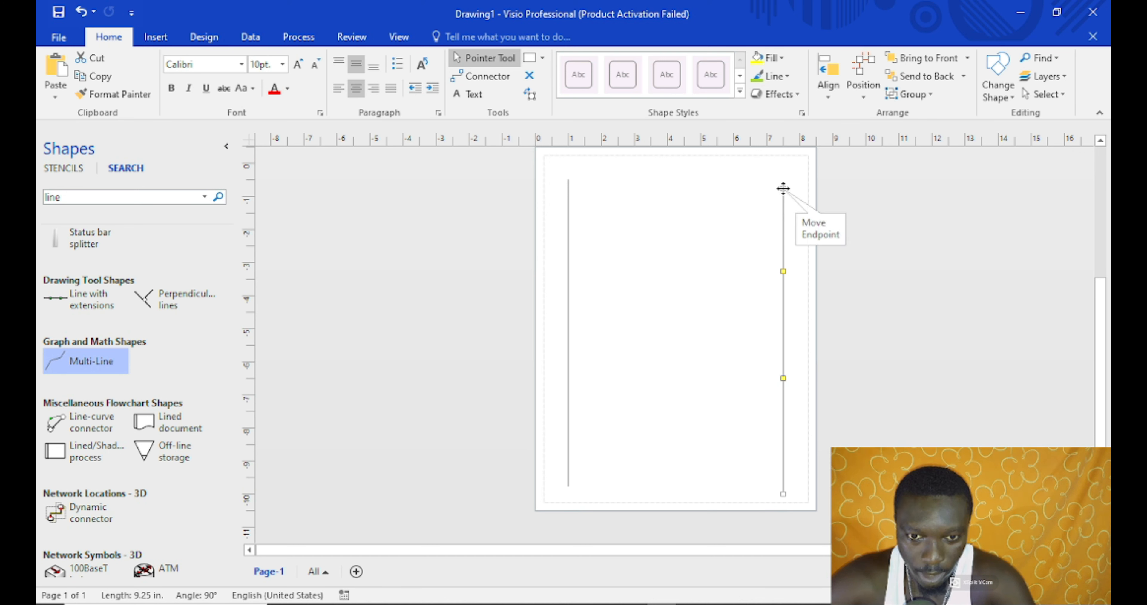
{"action": "key", "text": "Escape"}
Spread the two vertical lines apart to about 9.75 in and -3.75 in on the horizontal ruler
{"action": "left_click_drag", "start_coordinate": [782, 226], "coordinate": [855, 233]}
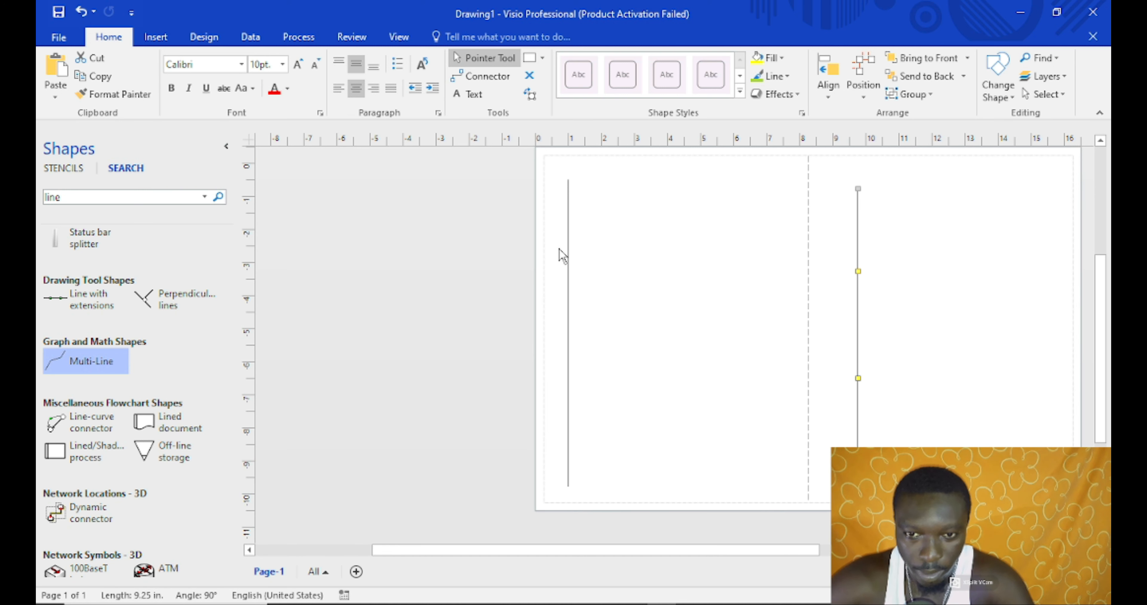
{"action": "left_click_drag", "start_coordinate": [569, 256], "coordinate": [412, 263]}
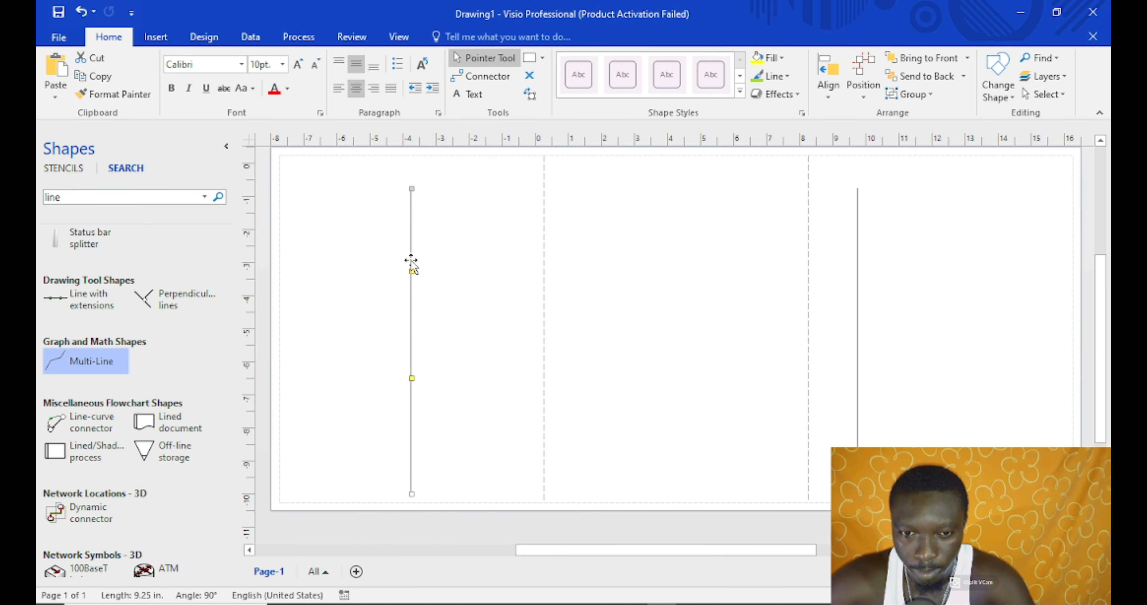
{"action": "left_click", "coordinate": [986, 335]}
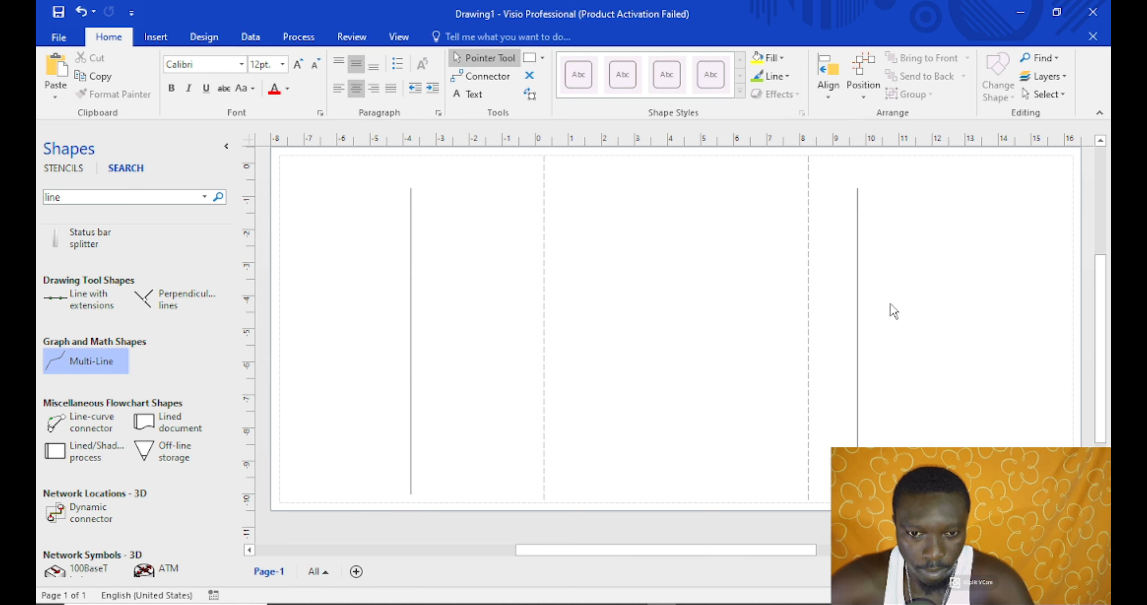
Duplicate the 9.75 in vertical line and turn the copy into a horizontal top line starting near -4 in on the horizontal ruler
{"action": "left_click", "coordinate": [858, 312]}
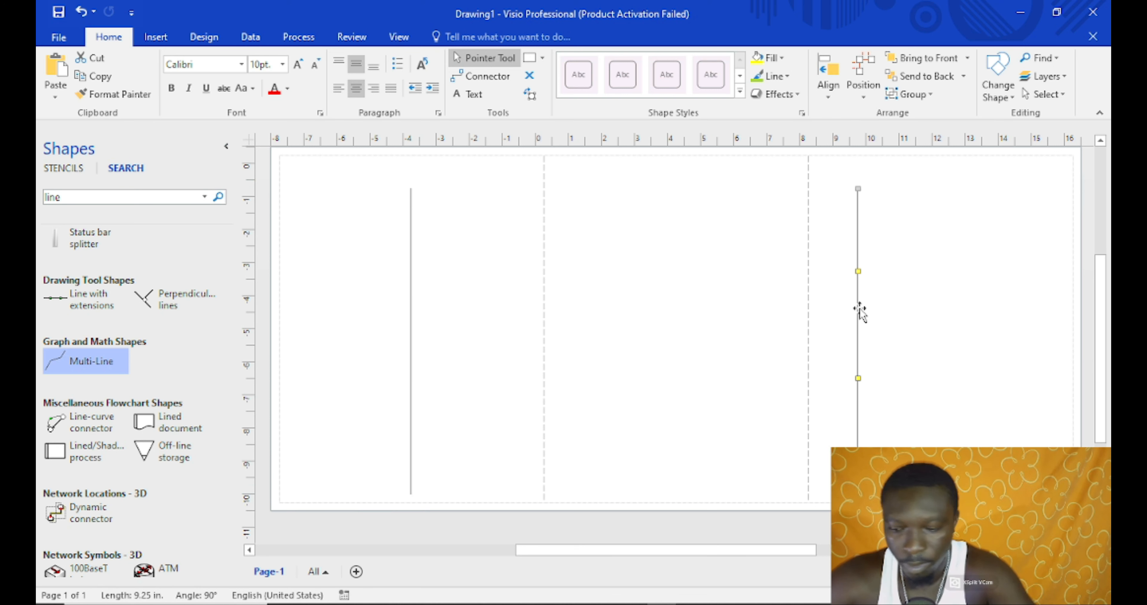
{"action": "left_click", "coordinate": [898, 342]}
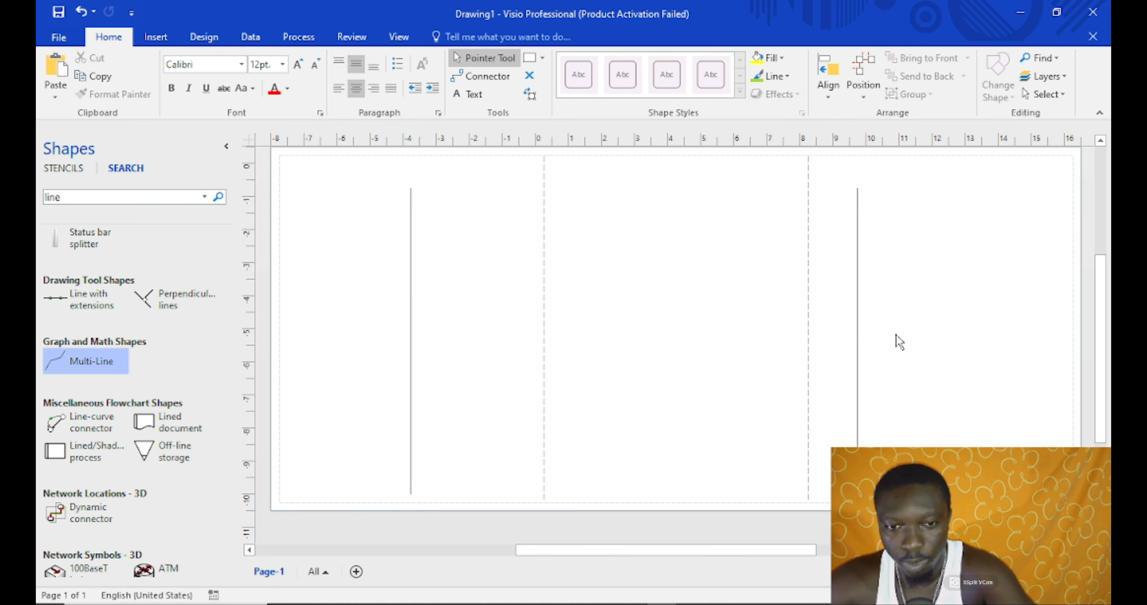
{"action": "key", "text": "ctrl+z"}
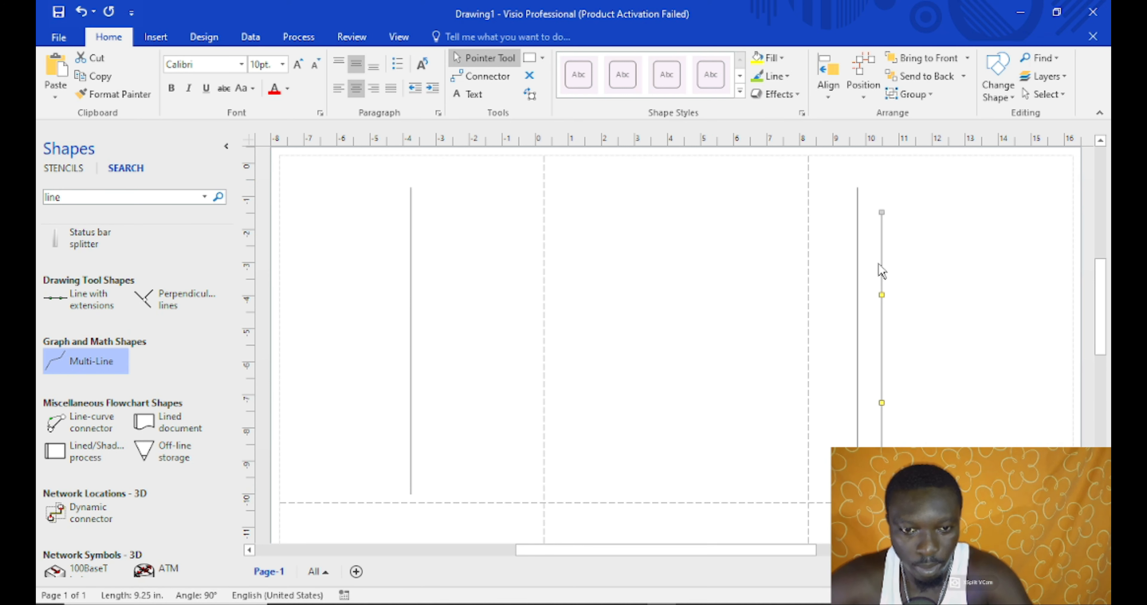
{"action": "left_click_drag", "start_coordinate": [881, 263], "coordinate": [859, 188]}
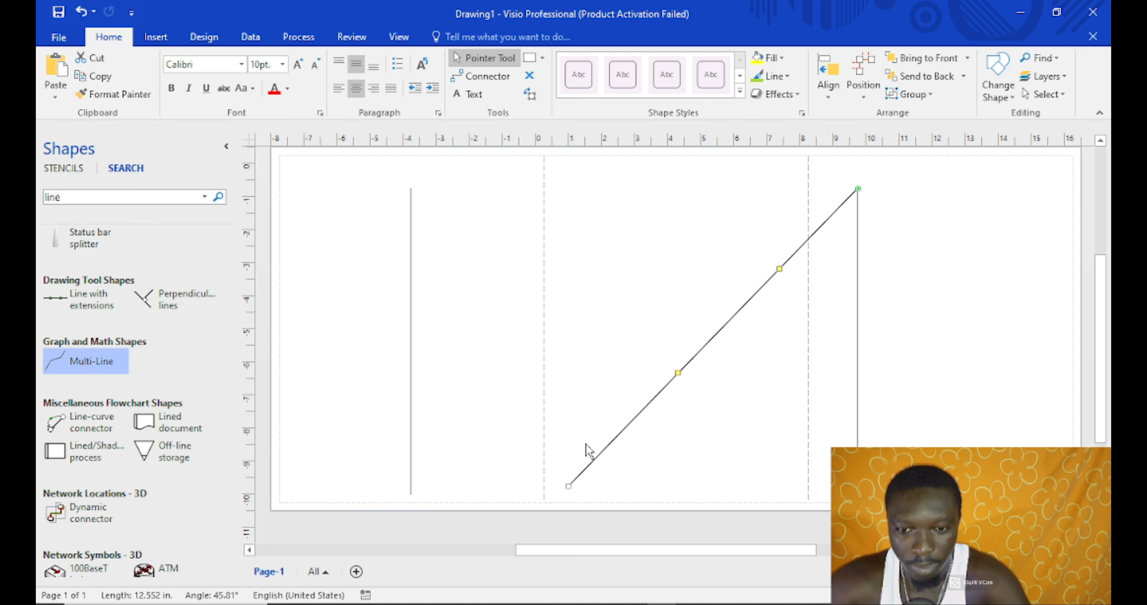
{"action": "left_click_drag", "start_coordinate": [567, 485], "coordinate": [403, 162]}
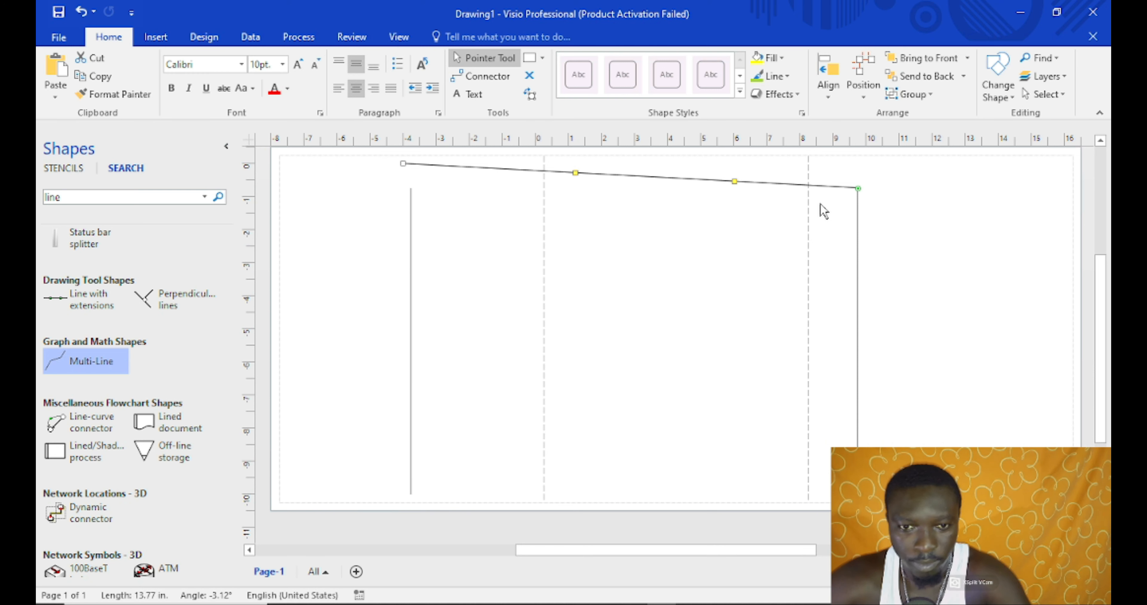
{"action": "left_click_drag", "start_coordinate": [858, 191], "coordinate": [874, 148]}
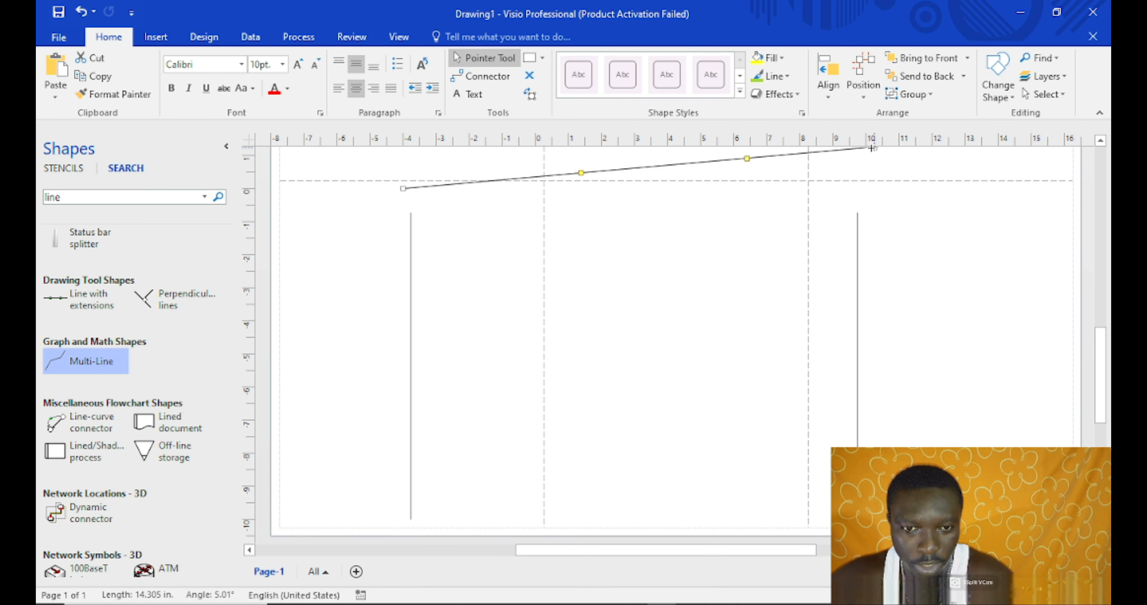
{"action": "left_click_drag", "start_coordinate": [405, 186], "coordinate": [404, 132]}
{"action": "left_click_drag", "start_coordinate": [873, 174], "coordinate": [858, 157]}
Extend both vertical lines up to the top horizontal line, making each about 12.5 in long
{"action": "left_click", "coordinate": [857, 315]}
{"action": "left_click_drag", "start_coordinate": [858, 264], "coordinate": [856, 158]}
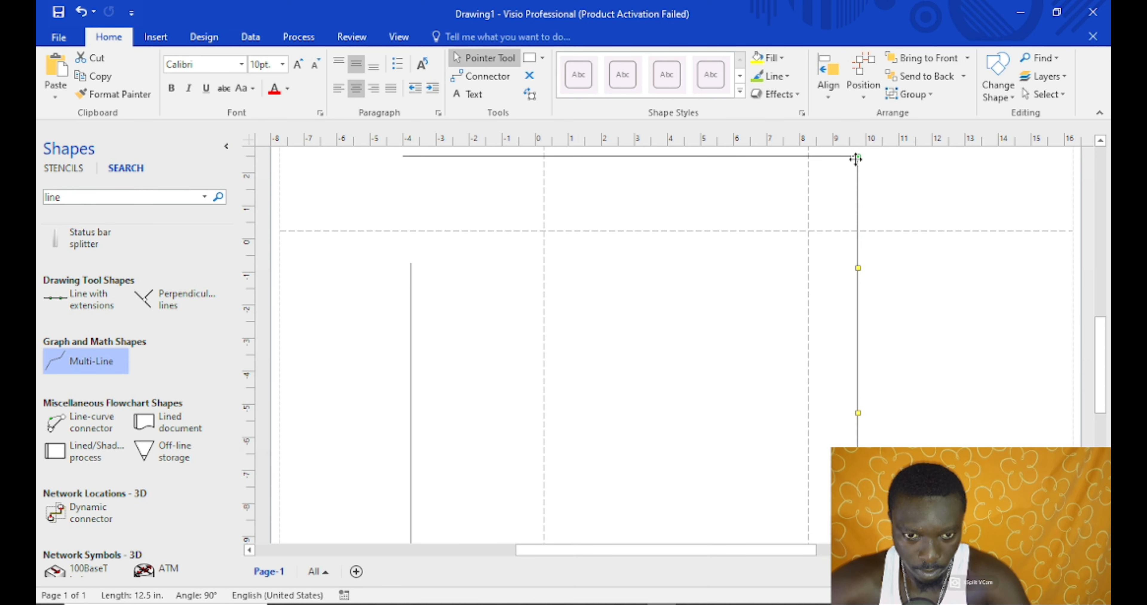
{"action": "left_click", "coordinate": [411, 285]}
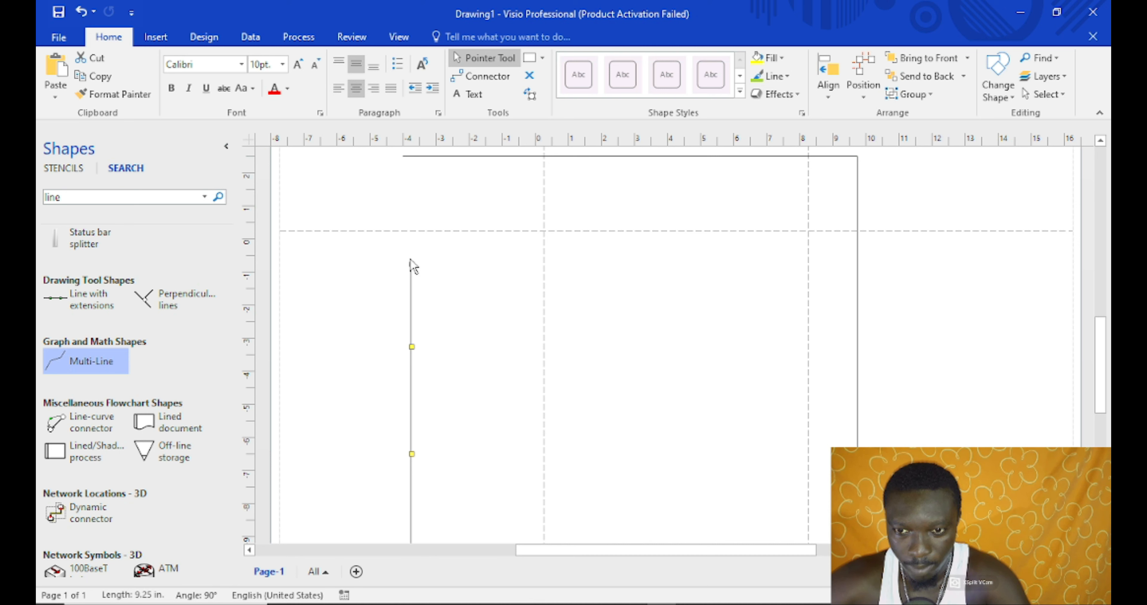
{"action": "left_click_drag", "start_coordinate": [412, 265], "coordinate": [408, 156]}
{"action": "left_click", "coordinate": [414, 156]}
{"action": "left_click", "coordinate": [603, 272]}
Duplicate the vertical line near 9.75 in and lay the copy below as a horizontal bottom line about 13.75 in long
{"action": "mouse_move", "coordinate": [1107, 353]}
{"action": "left_mouse_down"}
{"action": "mouse_move", "coordinate": [1107, 407]}
{"action": "mouse_move", "coordinate": [1108, 381]}
{"action": "left_mouse_up"}
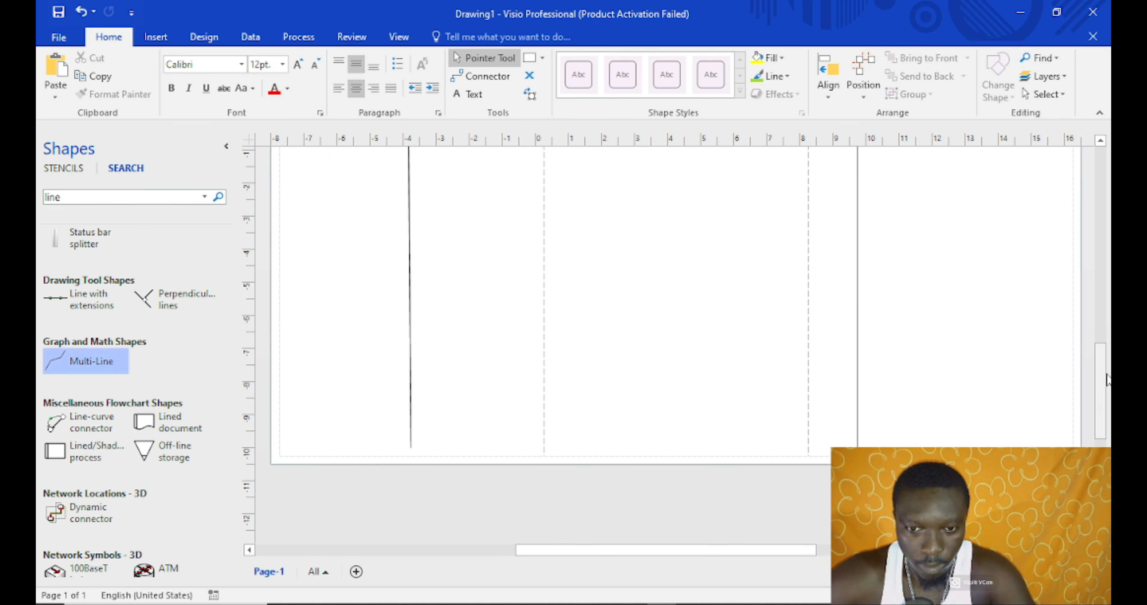
{"action": "left_click", "coordinate": [858, 404]}
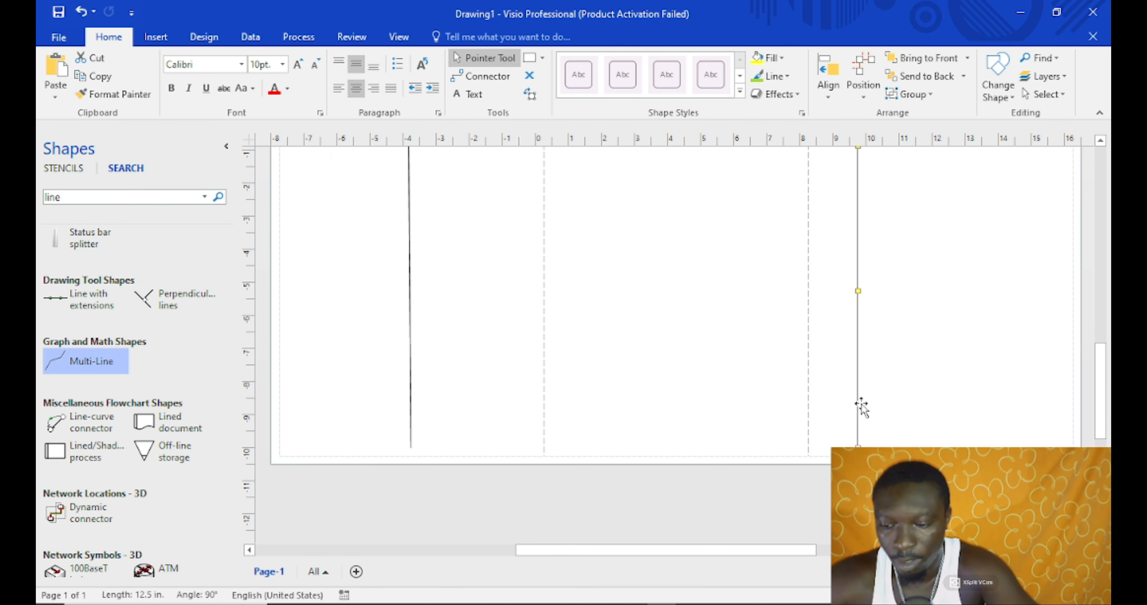
{"action": "left_click", "coordinate": [646, 413]}
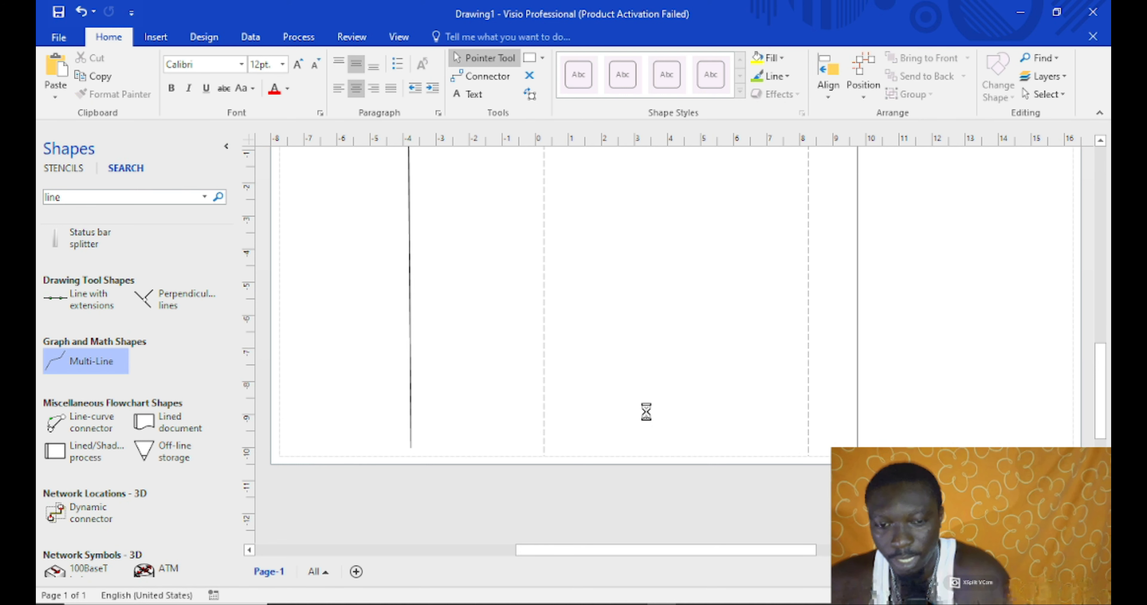
{"action": "left_click_drag", "start_coordinate": [875, 410], "coordinate": [650, 534]}
{"action": "left_click_drag", "start_coordinate": [650, 199], "coordinate": [856, 505]}
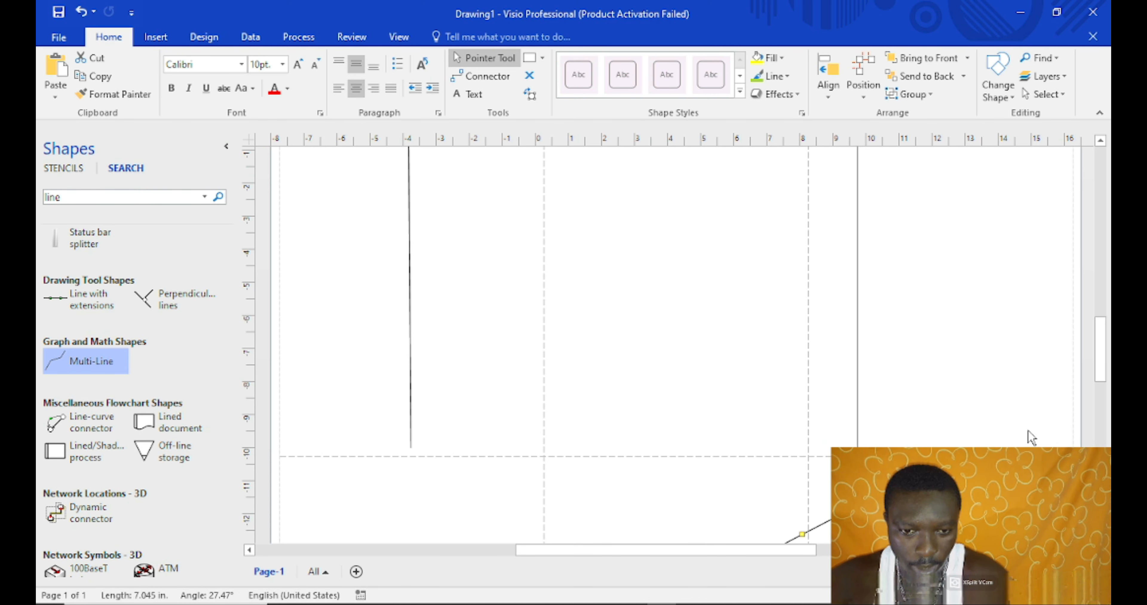
{"action": "left_click_drag", "start_coordinate": [1096, 358], "coordinate": [1097, 397]}
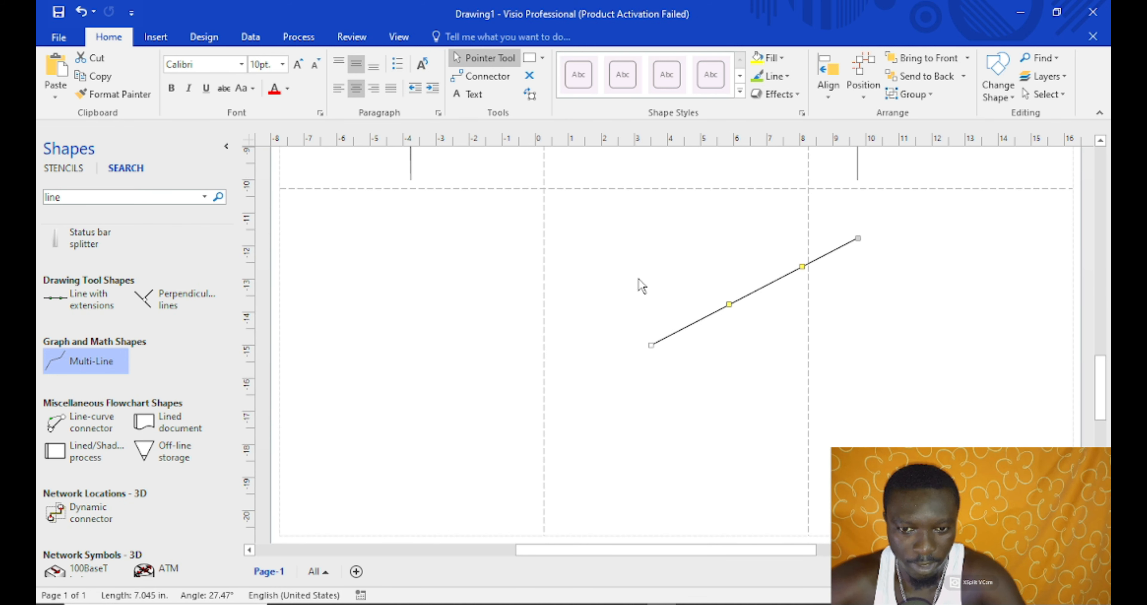
{"action": "left_click_drag", "start_coordinate": [645, 342], "coordinate": [404, 242]}
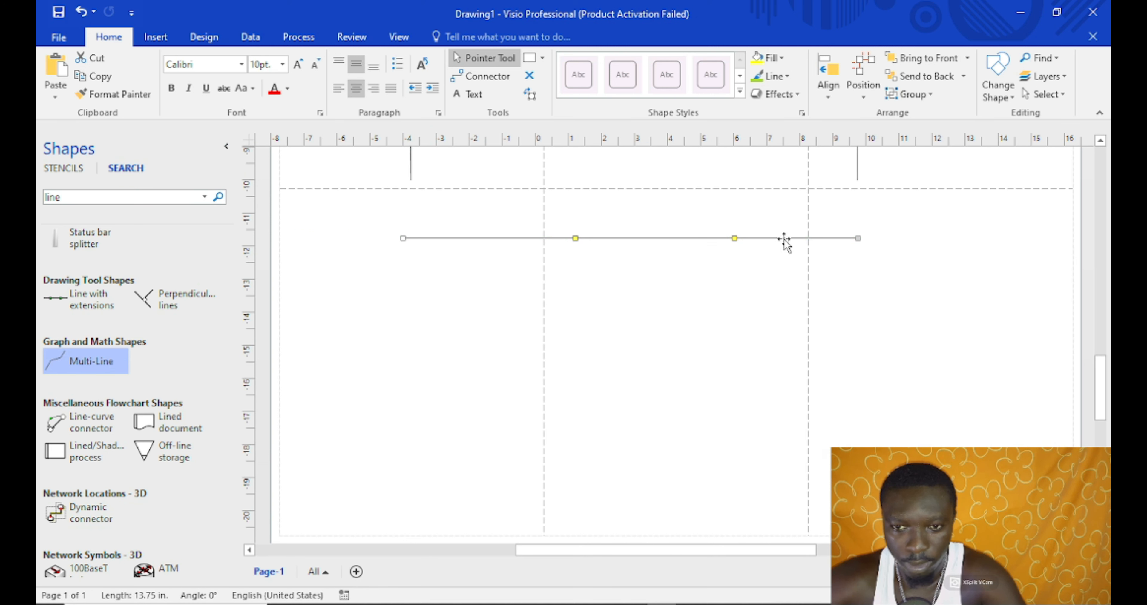
Extend both vertical lines down to about 14.25 in and shorten the bottom line to 13.5 in so the lower corners meet
{"action": "left_click", "coordinate": [857, 168]}
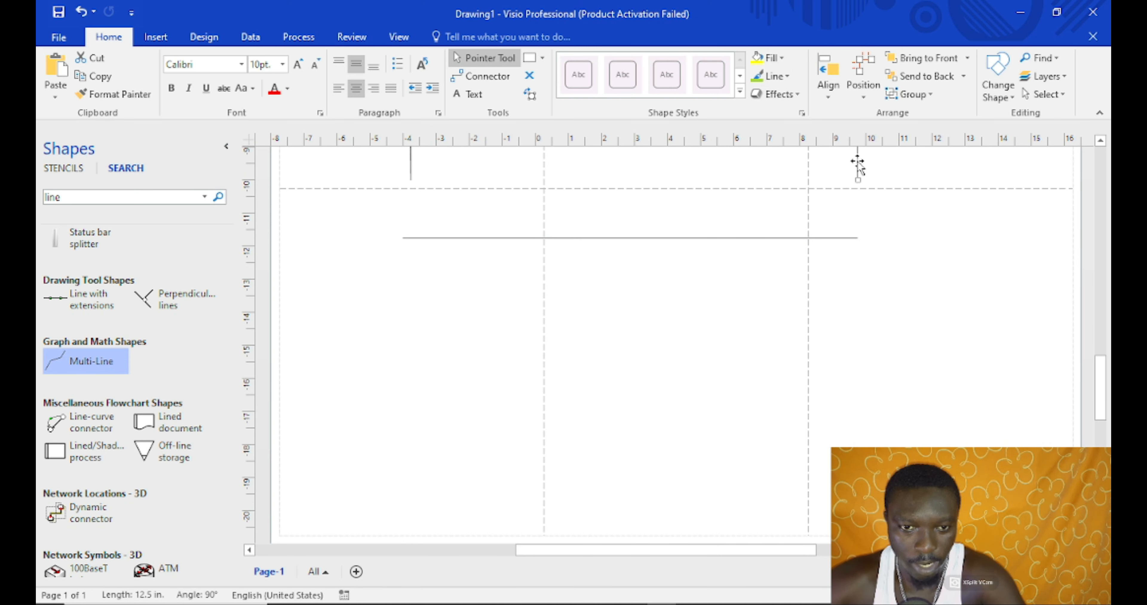
{"action": "left_click_drag", "start_coordinate": [858, 181], "coordinate": [858, 238]}
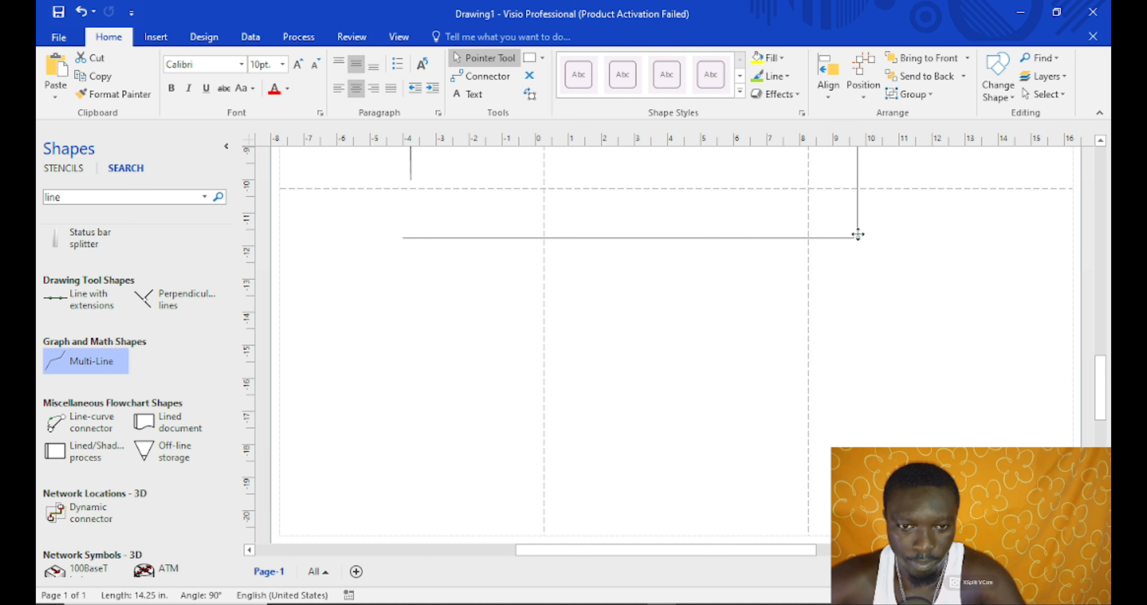
{"action": "left_click", "coordinate": [411, 171]}
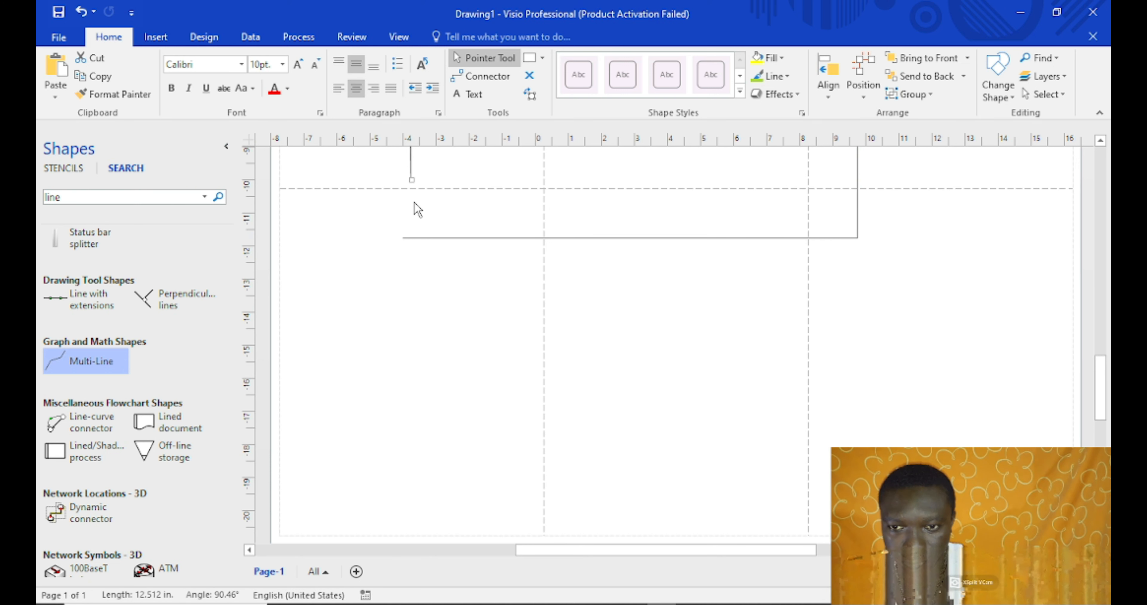
{"action": "left_click", "coordinate": [405, 239]}
{"action": "left_click_drag", "start_coordinate": [411, 238], "coordinate": [419, 238]}
{"action": "left_click", "coordinate": [413, 233]}
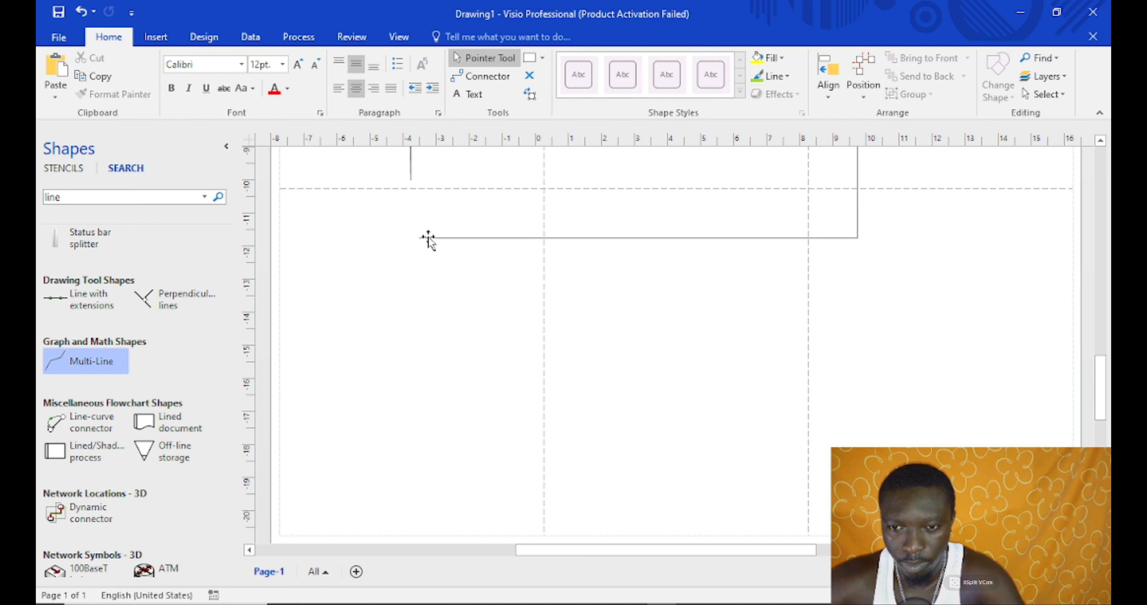
{"action": "left_click", "coordinate": [426, 238]}
{"action": "left_click_drag", "start_coordinate": [417, 238], "coordinate": [410, 237]}
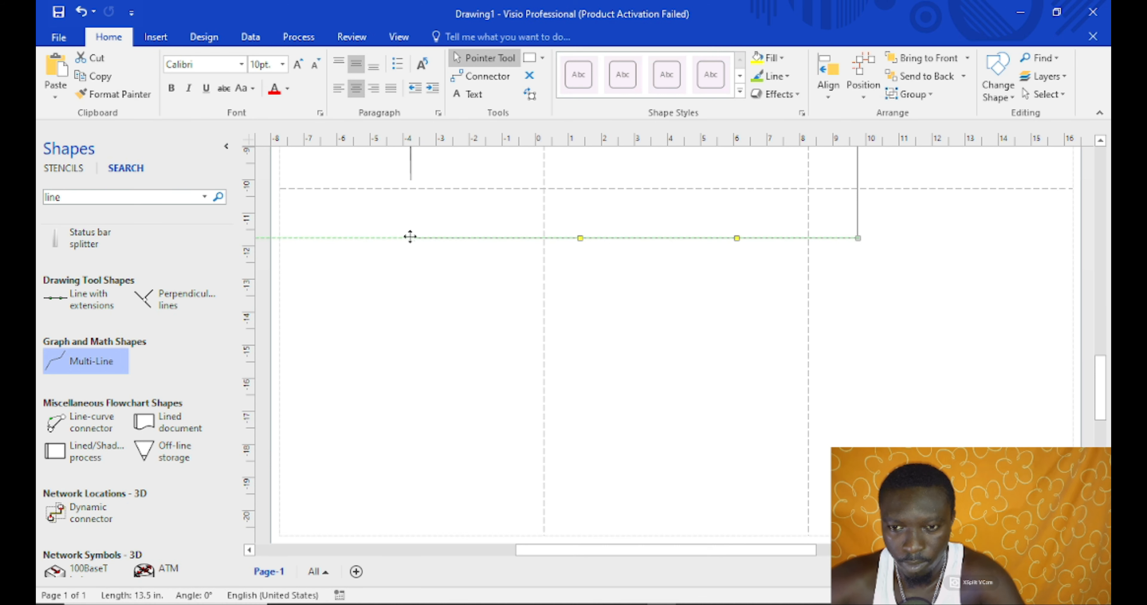
{"action": "left_click", "coordinate": [410, 174]}
{"action": "left_click_drag", "start_coordinate": [410, 178], "coordinate": [410, 238]}
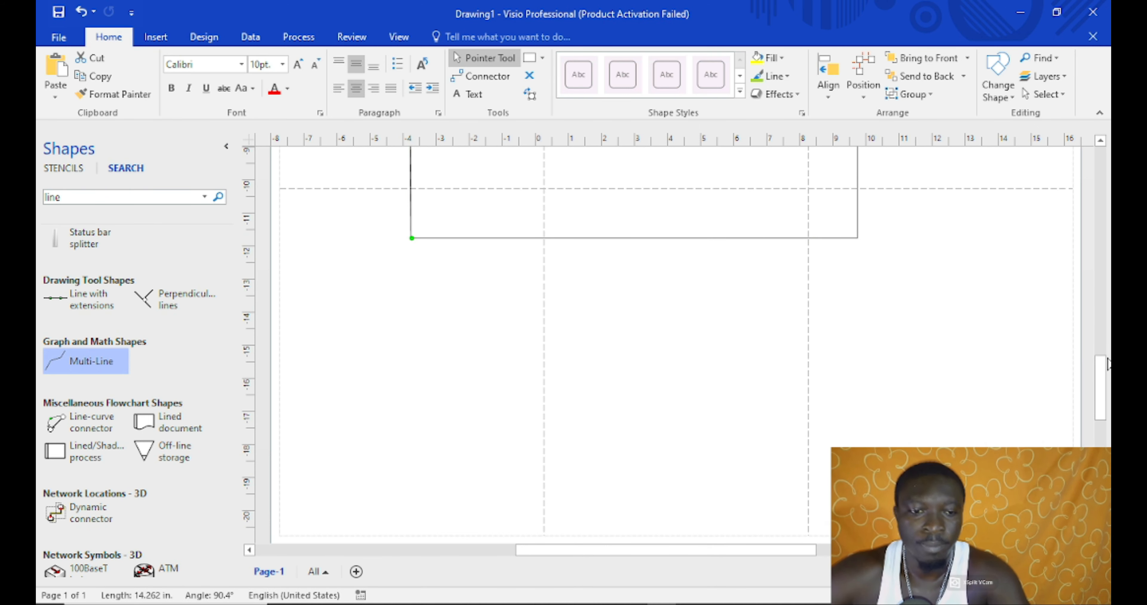
Search the shapes for "windows" and place the Walls, Doors and Windows Door beside the outline's left line, near its upper end
{"action": "scroll", "coordinate": [1105, 372], "scroll_direction": "up", "scroll_amount": 2}
{"action": "left_click_drag", "start_coordinate": [1105, 374], "coordinate": [1109, 327]}
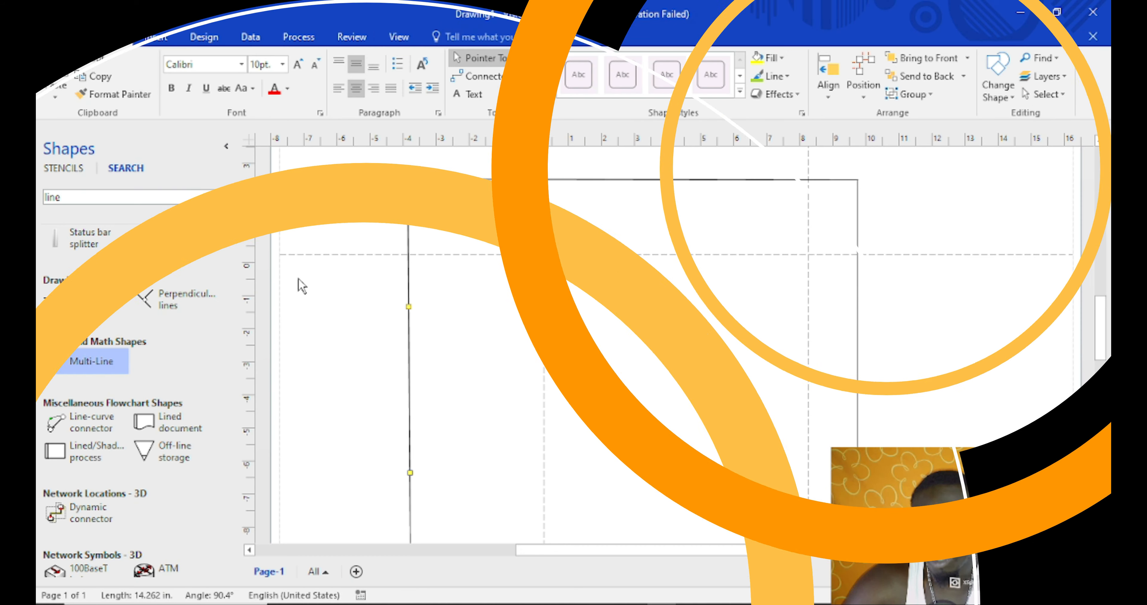
{"action": "double_click", "coordinate": [119, 196]}
{"action": "type", "text": "windows"}
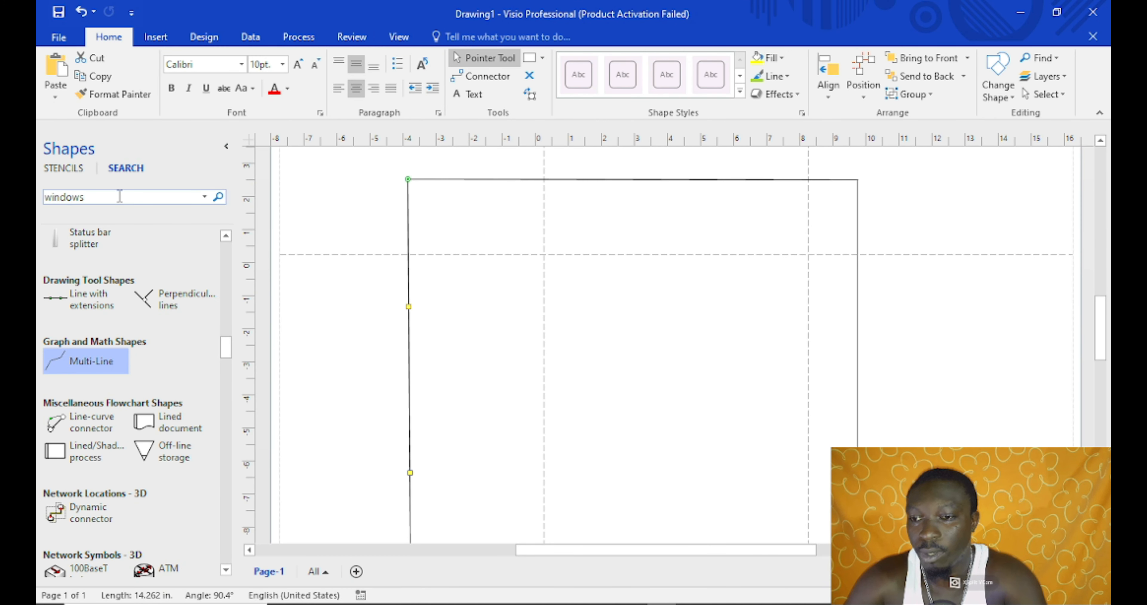
{"action": "key", "text": "Return"}
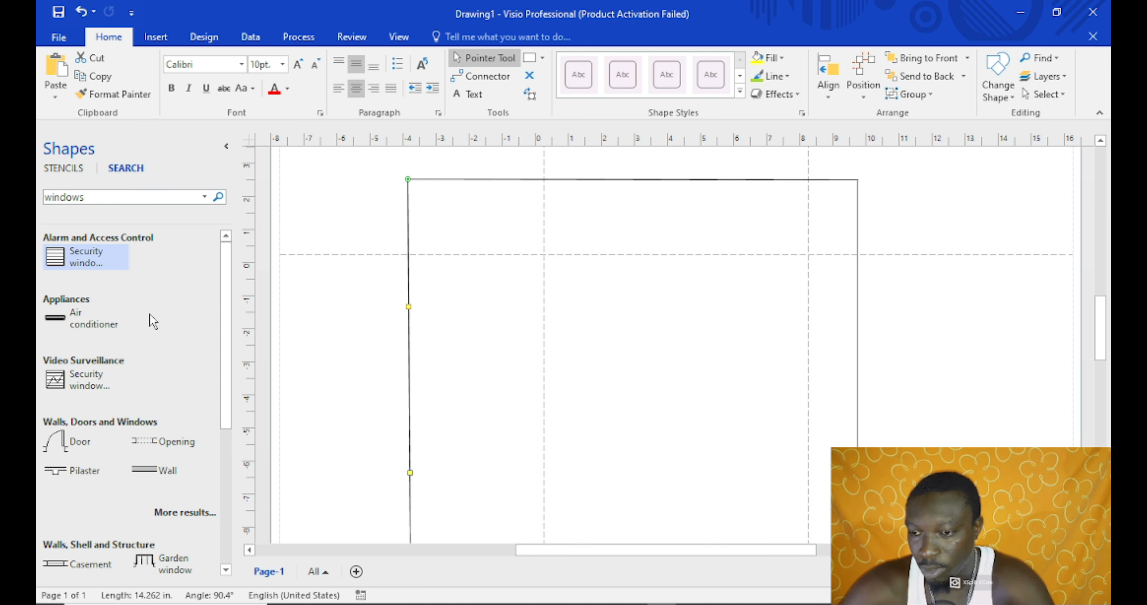
{"action": "left_click", "coordinate": [88, 260]}
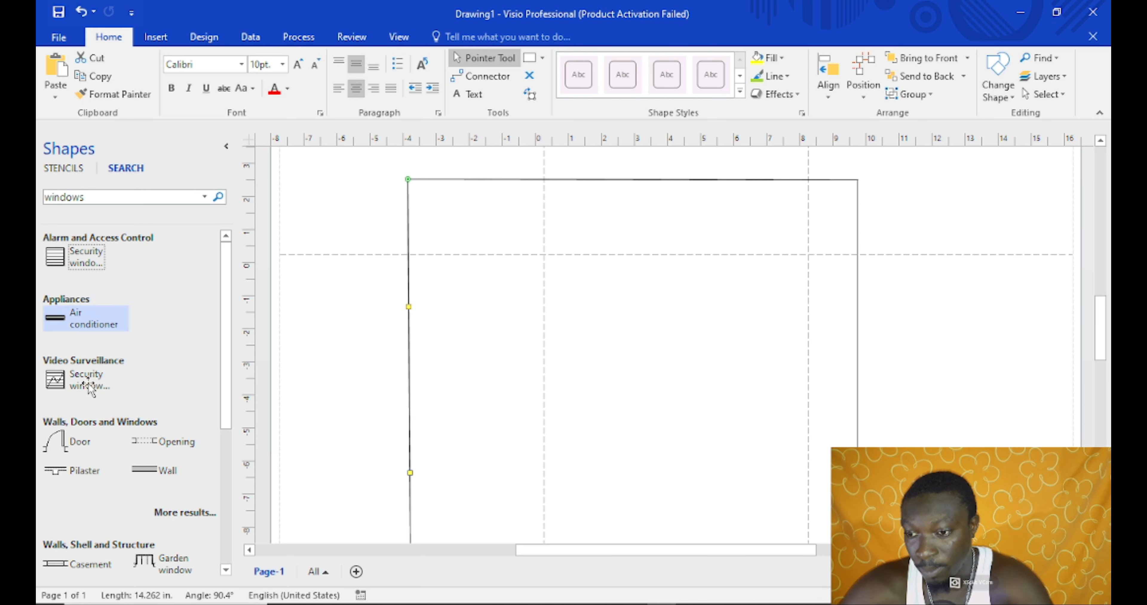
{"action": "left_click_drag", "start_coordinate": [71, 445], "coordinate": [417, 263]}
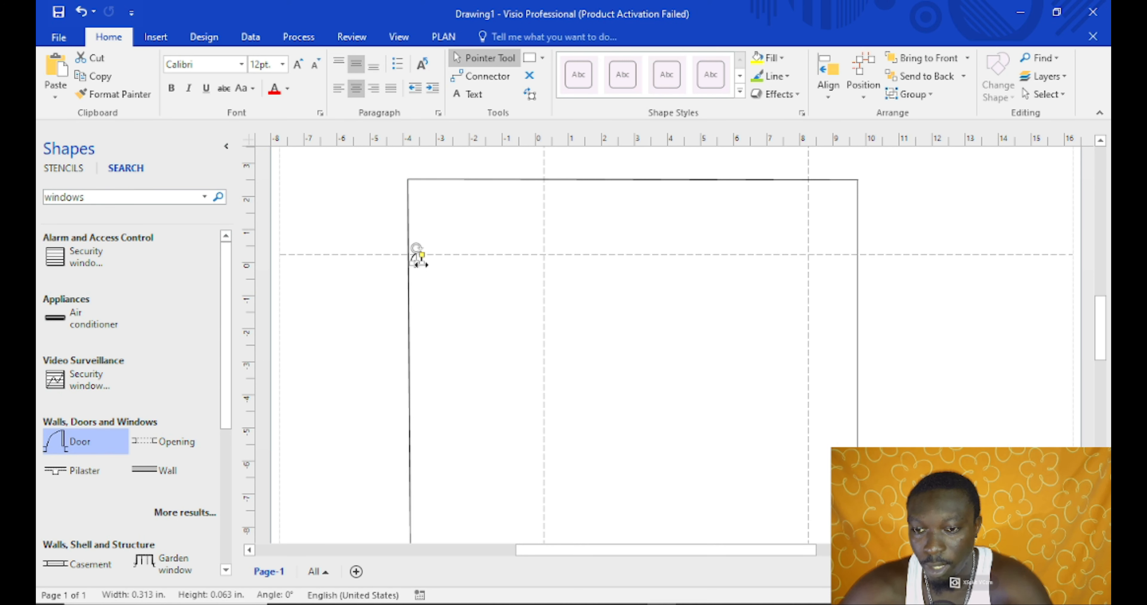
Enlarge the door to 1.5 in wide, turned to -90°, and stretch it to 3 in high at the outline's left line
{"action": "mouse_move", "coordinate": [439, 246]}
{"action": "left_mouse_down"}
{"action": "mouse_move", "coordinate": [481, 243]}
{"action": "mouse_move", "coordinate": [529, 266]}
{"action": "mouse_move", "coordinate": [444, 262]}
{"action": "left_mouse_up"}
{"action": "left_click", "coordinate": [429, 261]}
{"action": "left_click", "coordinate": [486, 287]}
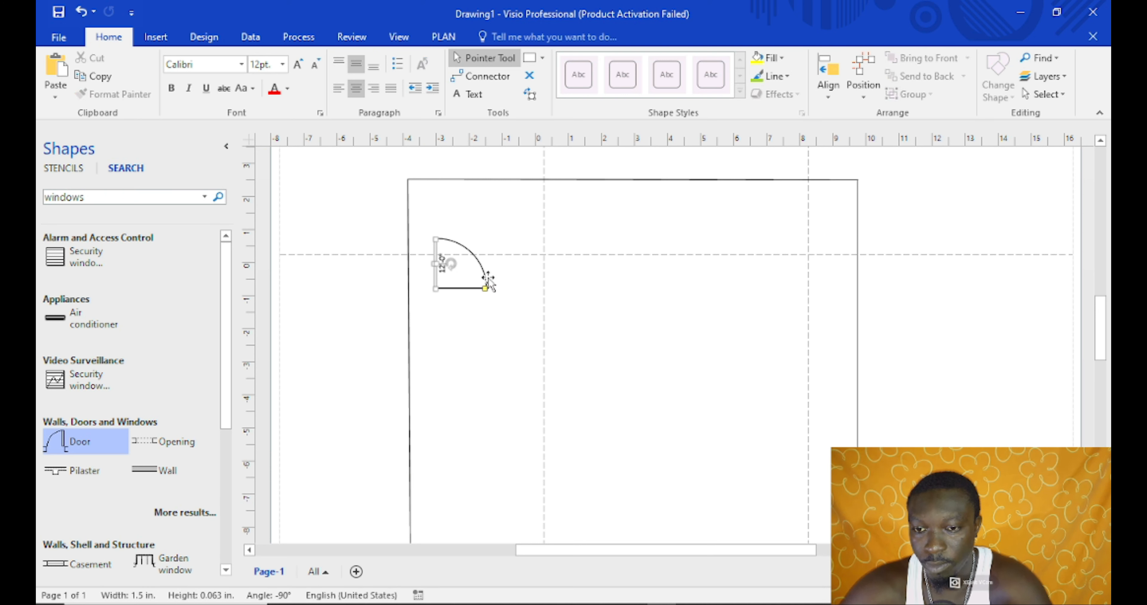
{"action": "left_click_drag", "start_coordinate": [462, 289], "coordinate": [435, 288]}
{"action": "left_click", "coordinate": [523, 321]}
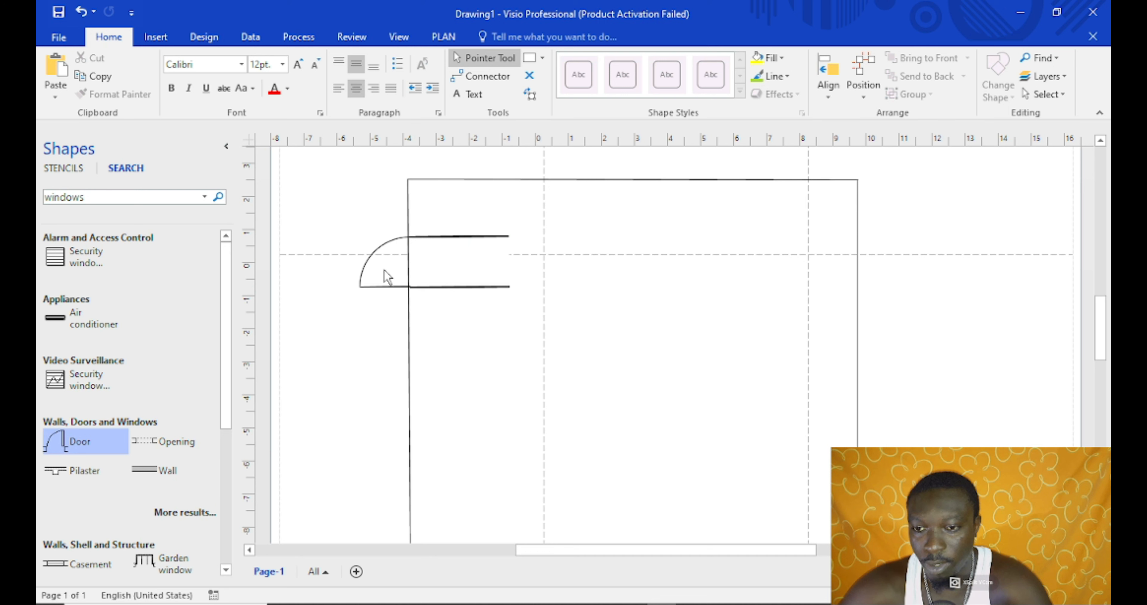
{"action": "left_click", "coordinate": [363, 269]}
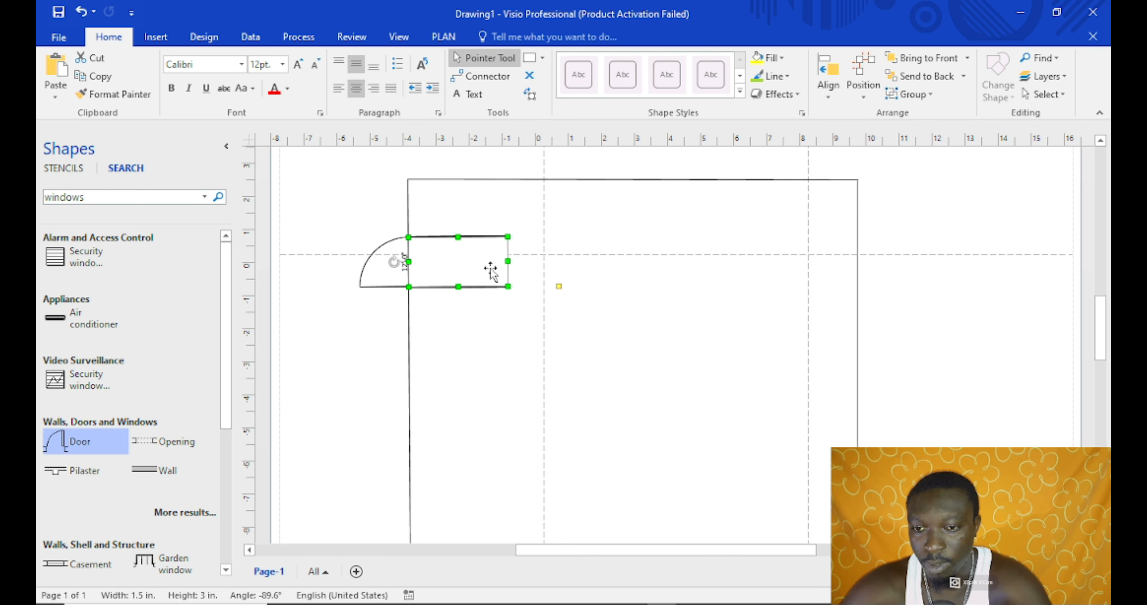
{"action": "key", "text": "Delete"}
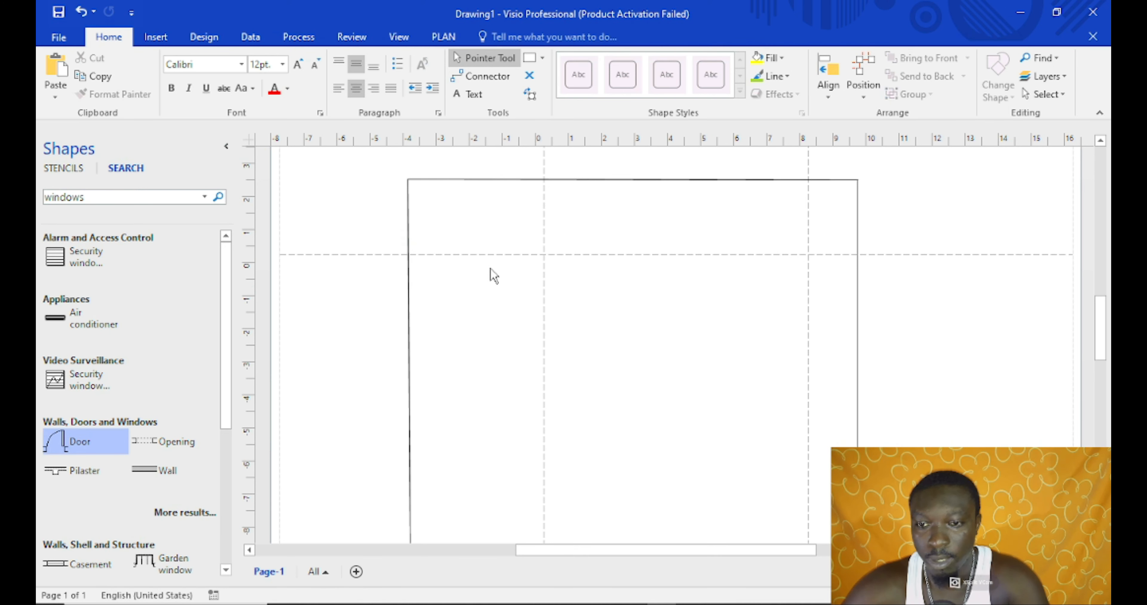
{"action": "key", "text": "ctrl+z"}
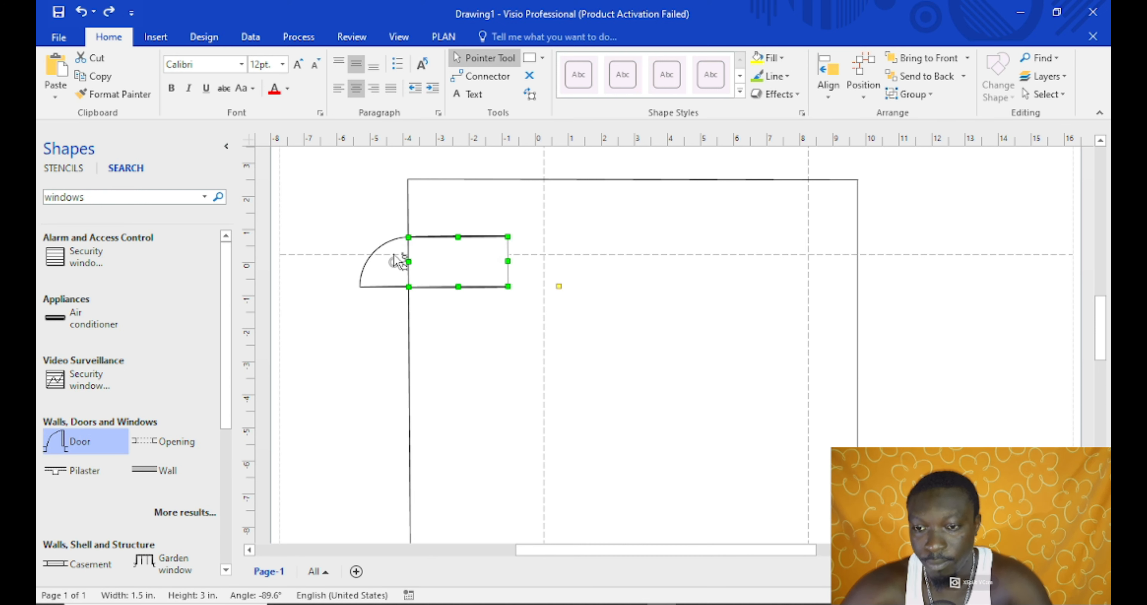
Resize the door to about 1.36 in wide and 3.07 in high across the left line, with its swing facing inside the outline
{"action": "left_click_drag", "start_coordinate": [391, 265], "coordinate": [444, 267]}
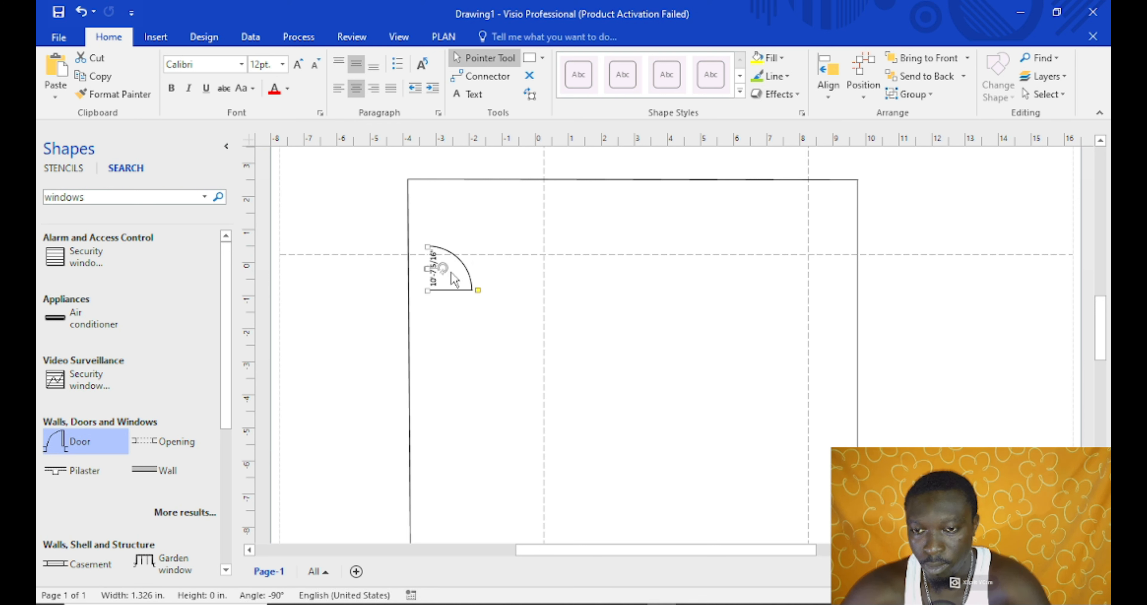
{"action": "left_click", "coordinate": [455, 284]}
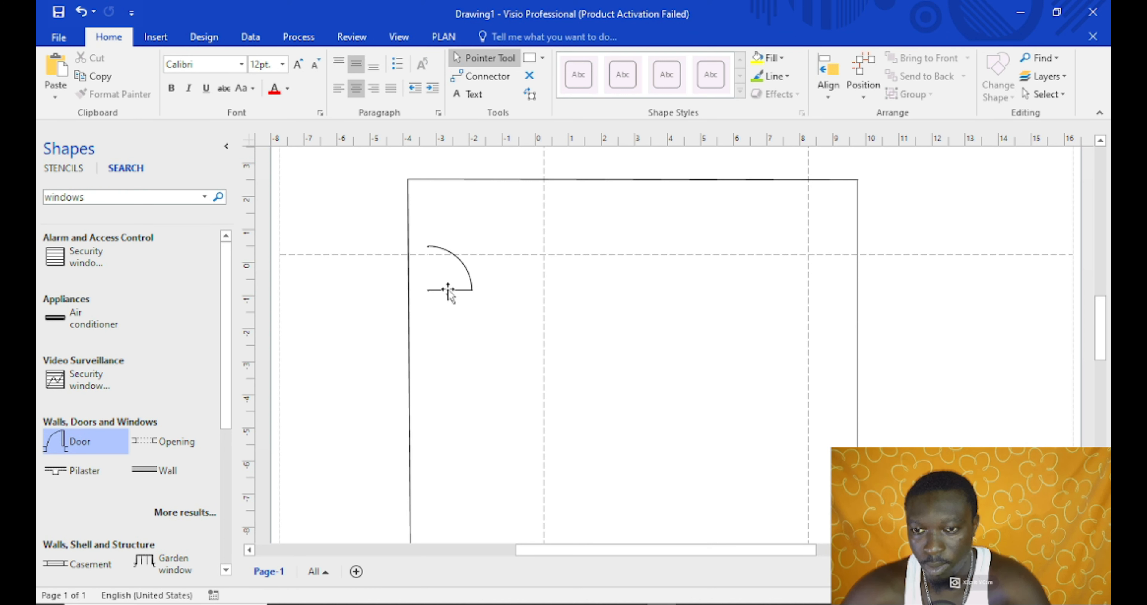
{"action": "left_click_drag", "start_coordinate": [441, 292], "coordinate": [428, 289]}
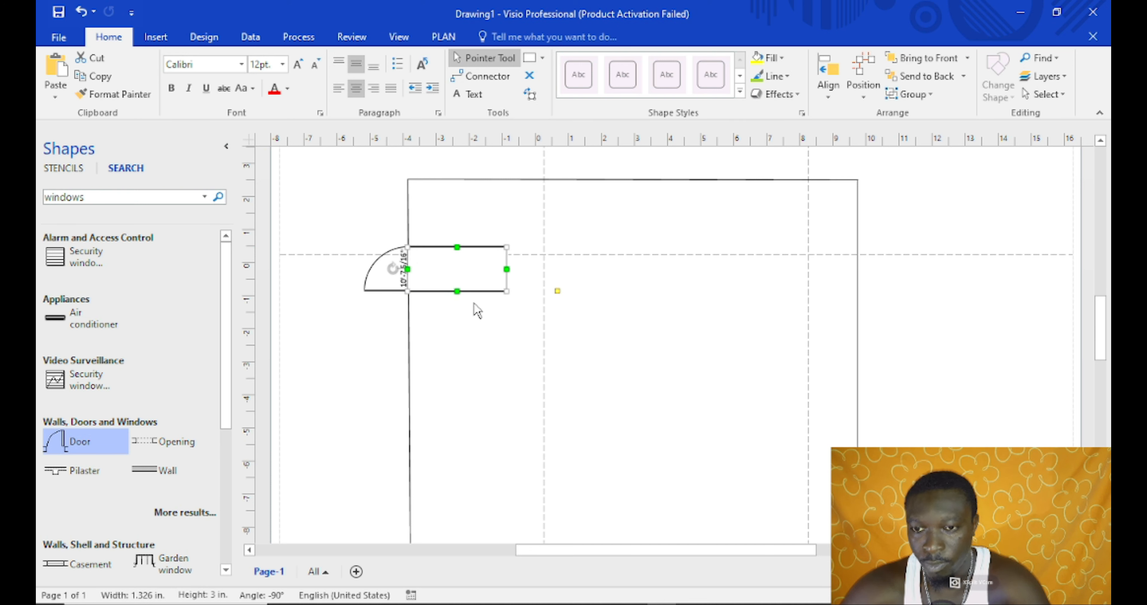
{"action": "left_click", "coordinate": [510, 309]}
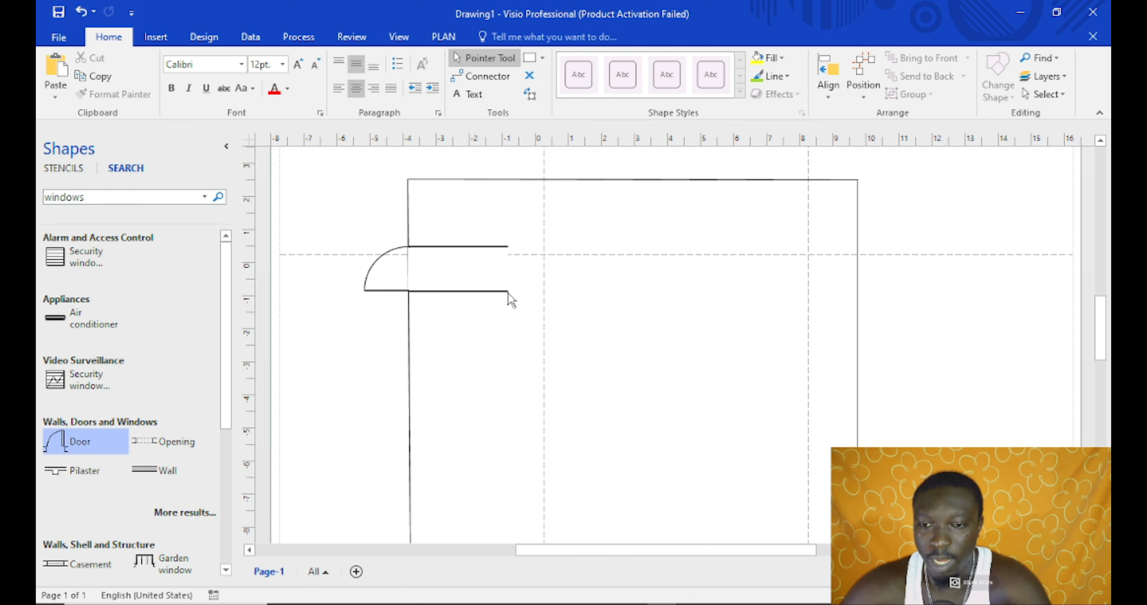
{"action": "left_click", "coordinate": [505, 248]}
{"action": "left_click_drag", "start_coordinate": [510, 246], "coordinate": [451, 248]}
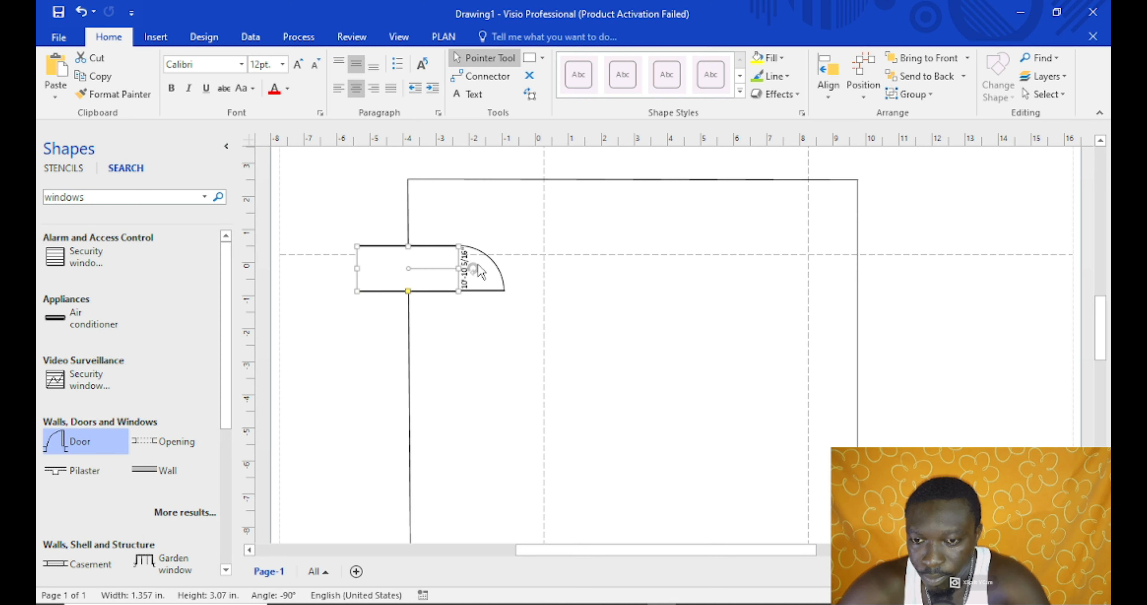
Flatten the door to 0.25 in high across the left line so only its swing reaches inside the outline
{"action": "left_click_drag", "start_coordinate": [357, 268], "coordinate": [437, 294]}
{"action": "left_click", "coordinate": [438, 313]}
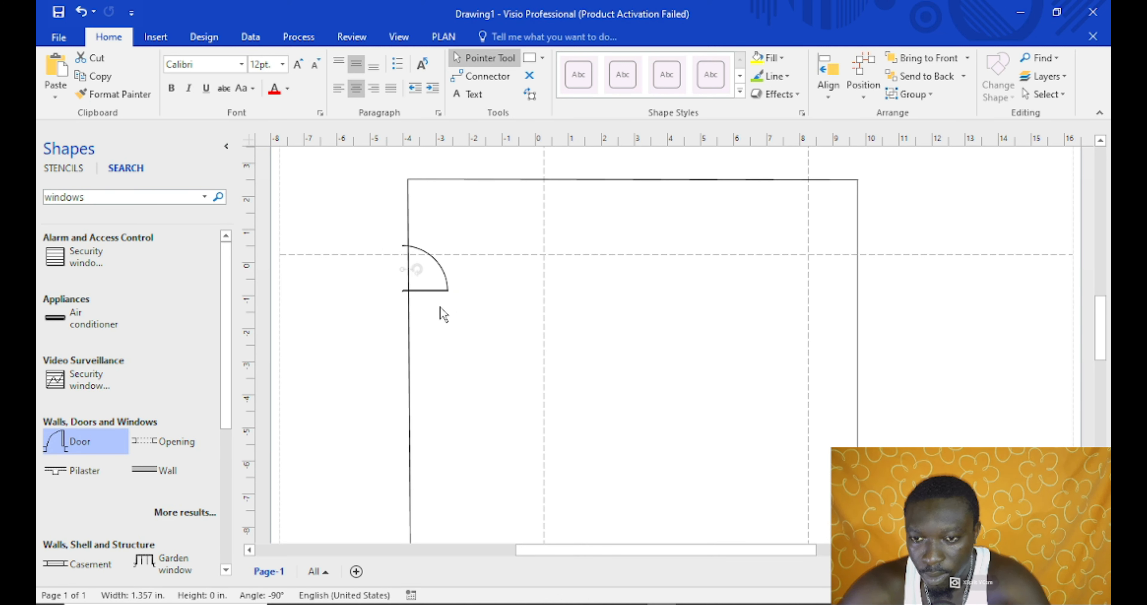
{"action": "left_click", "coordinate": [427, 294]}
{"action": "left_click_drag", "start_coordinate": [427, 291], "coordinate": [433, 290]}
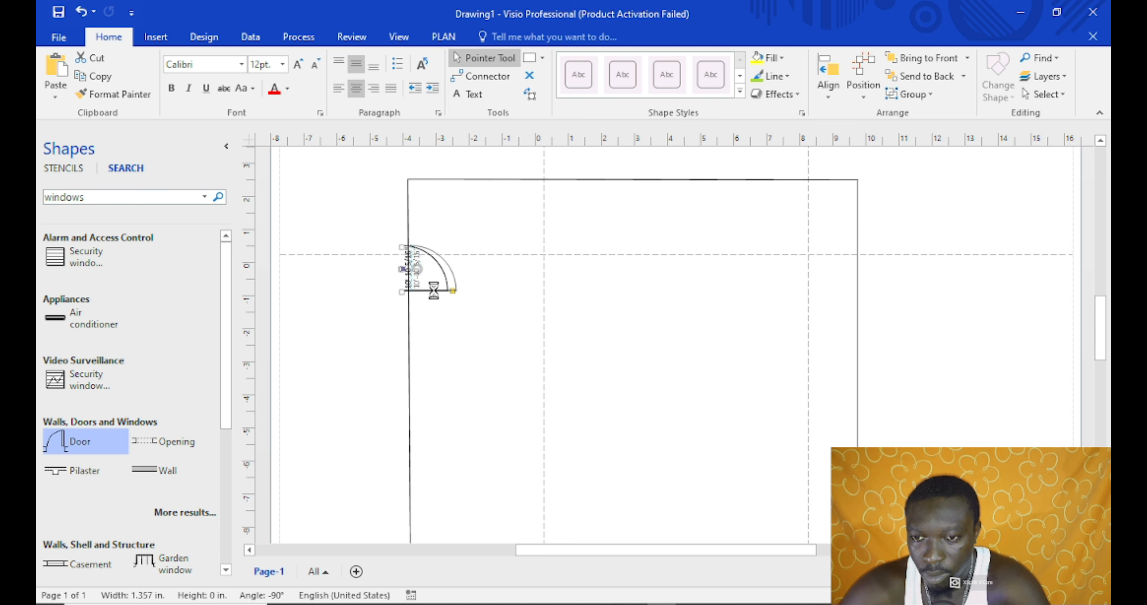
{"action": "left_click", "coordinate": [454, 327]}
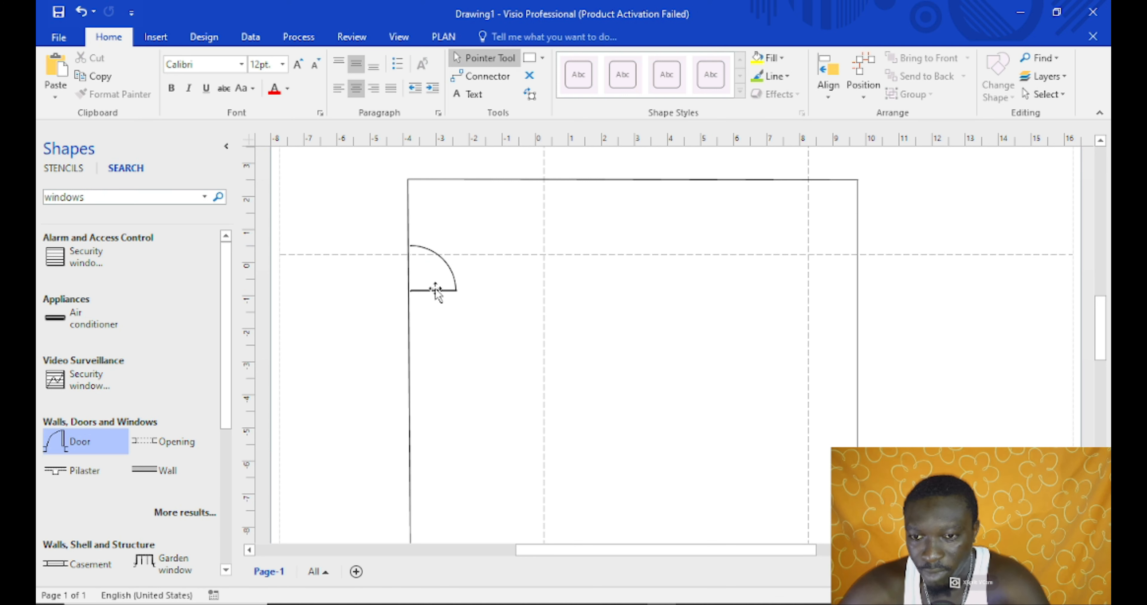
{"action": "left_click_drag", "start_coordinate": [430, 292], "coordinate": [423, 290]}
{"action": "left_click", "coordinate": [456, 335]}
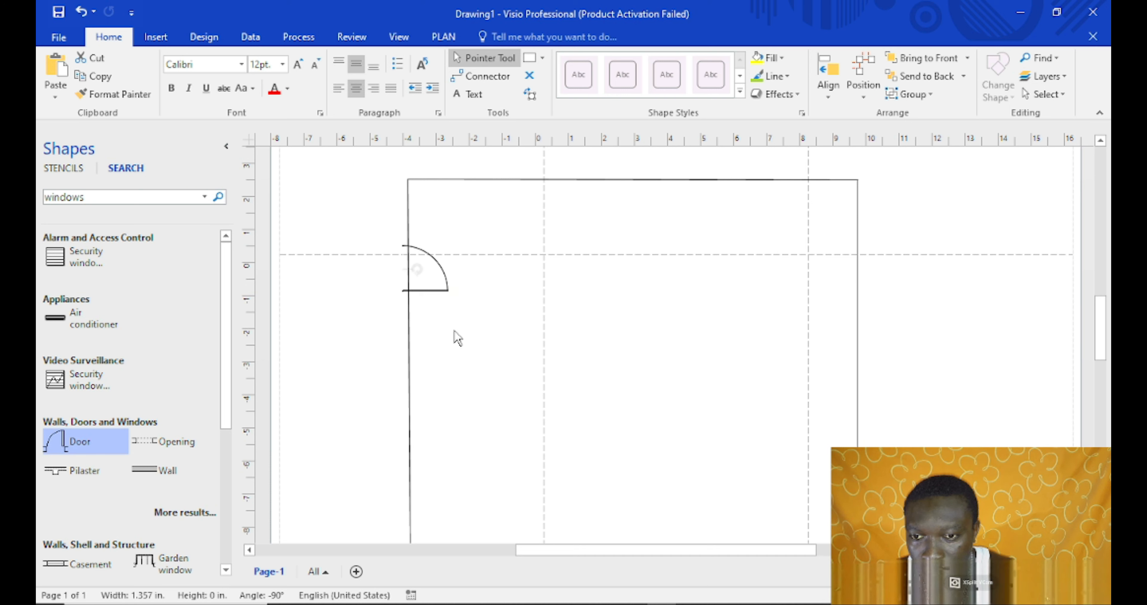
{"action": "left_click", "coordinate": [436, 266]}
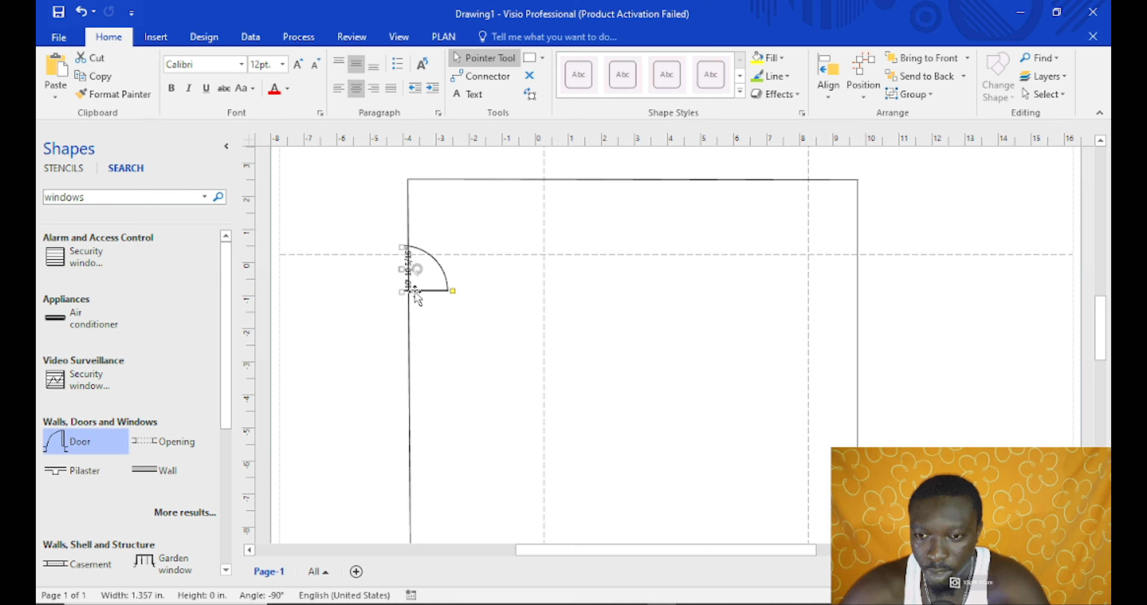
{"action": "left_click_drag", "start_coordinate": [398, 267], "coordinate": [406, 267]}
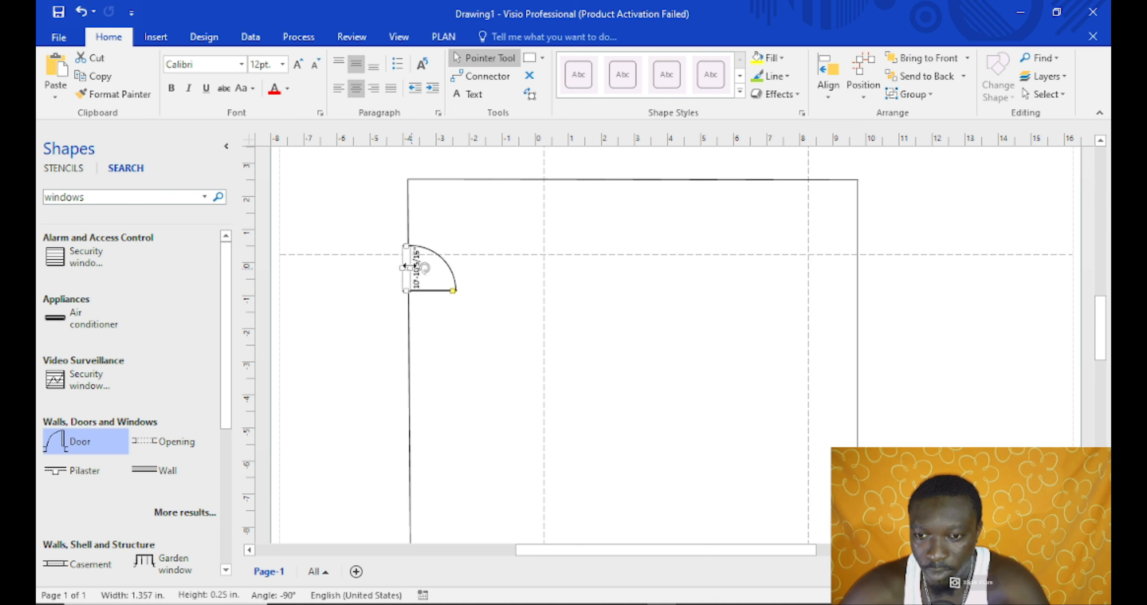
{"action": "left_click", "coordinate": [460, 332]}
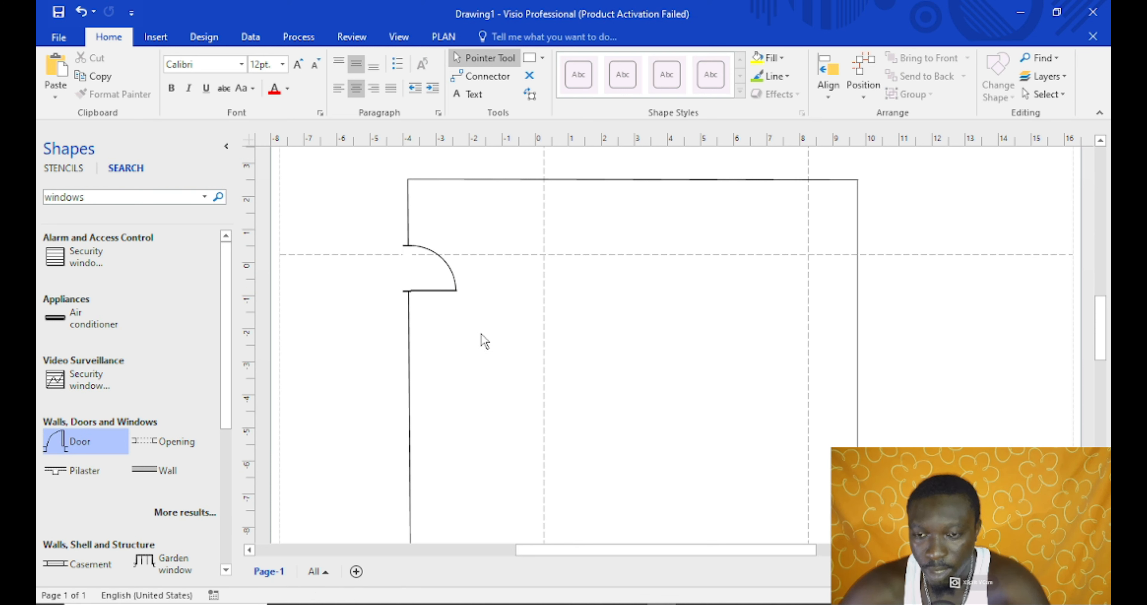
Make a copy of the door on the left line
{"action": "left_click_drag", "start_coordinate": [1105, 316], "coordinate": [1106, 316]}
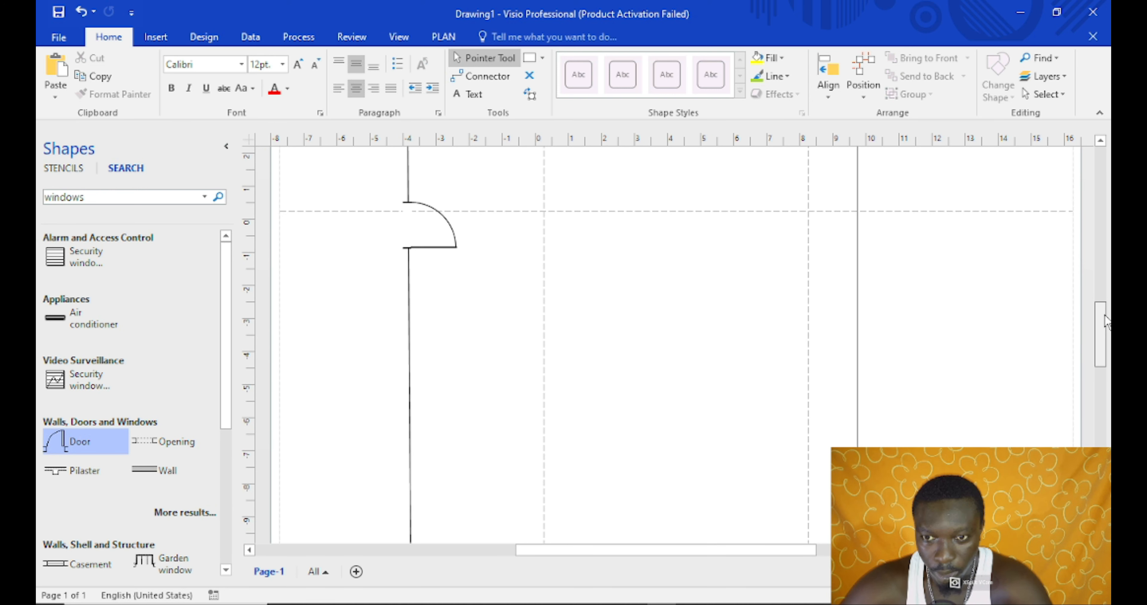
{"action": "left_click", "coordinate": [440, 248]}
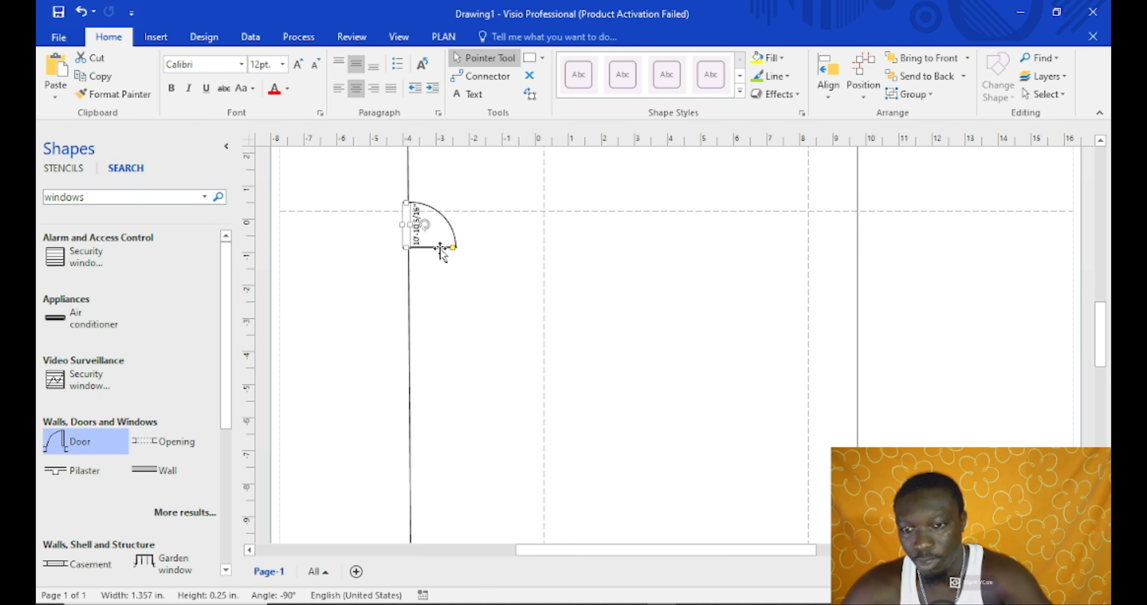
{"action": "left_click", "coordinate": [450, 447]}
{"action": "scroll", "coordinate": [548, 424], "scroll_direction": "down", "scroll_amount": 10}
{"action": "scroll", "coordinate": [551, 424], "scroll_direction": "up", "scroll_amount": 10}
{"action": "scroll", "coordinate": [549, 425], "scroll_direction": "down", "scroll_amount": 2}
{"action": "scroll", "coordinate": [549, 425], "scroll_direction": "up", "scroll_amount": 1}
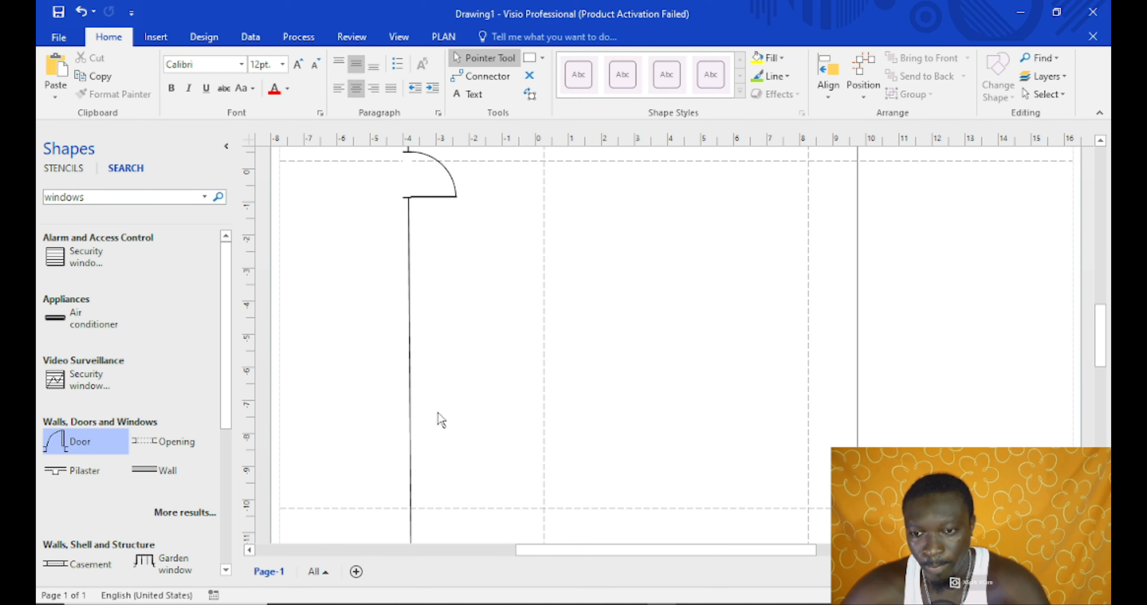
{"action": "key", "text": "ctrl+z"}
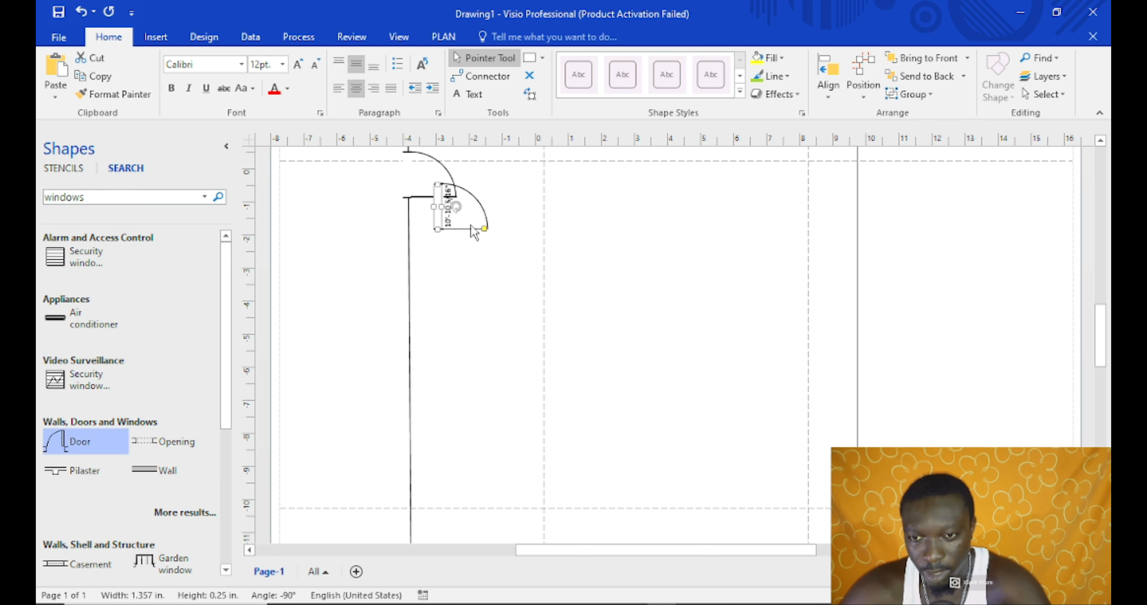
{"action": "left_click_drag", "start_coordinate": [467, 229], "coordinate": [447, 457]}
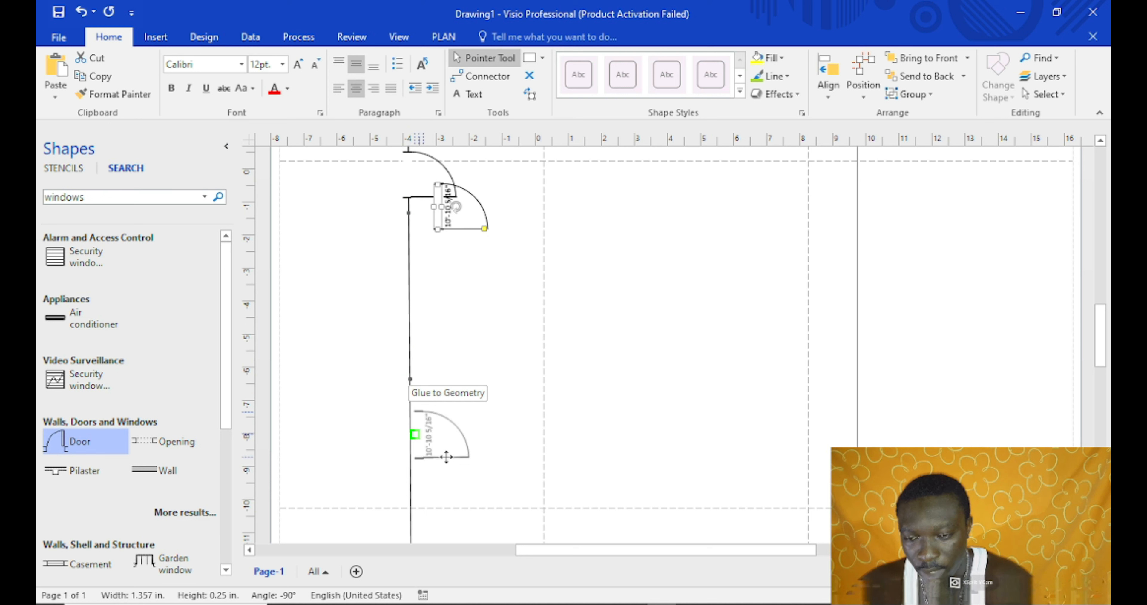
{"action": "left_click_drag", "start_coordinate": [446, 457], "coordinate": [515, 440]}
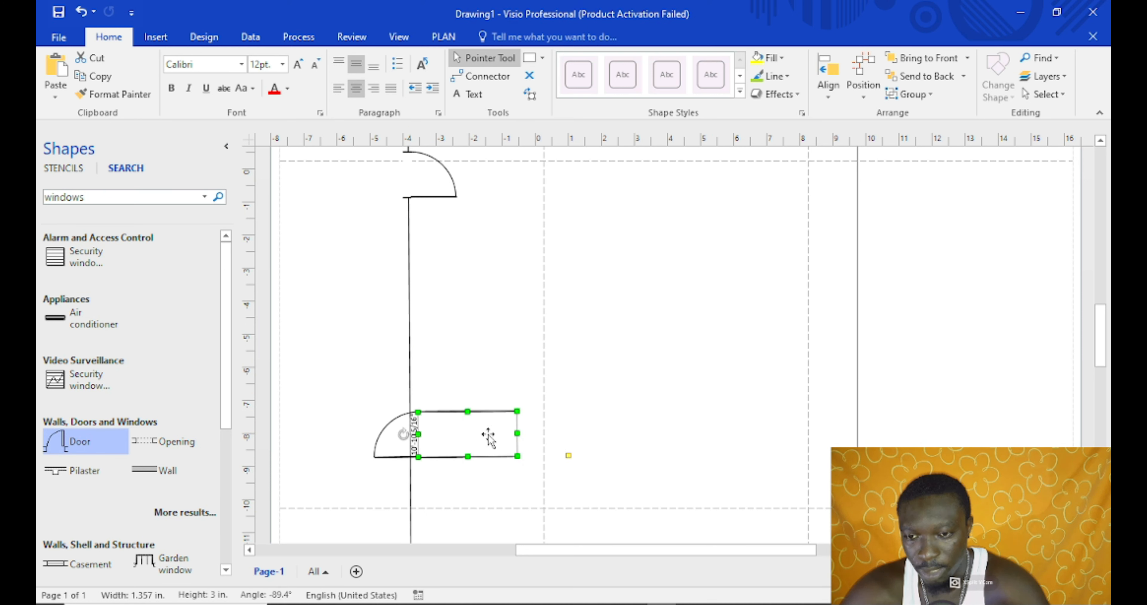
{"action": "key", "text": "ctrl+z"}
Move the copied door down onto the left line, vertically aligned with the upper door, at about -8 in on the vertical ruler
{"action": "left_click_drag", "start_coordinate": [457, 229], "coordinate": [439, 459]}
{"action": "left_click", "coordinate": [463, 489]}
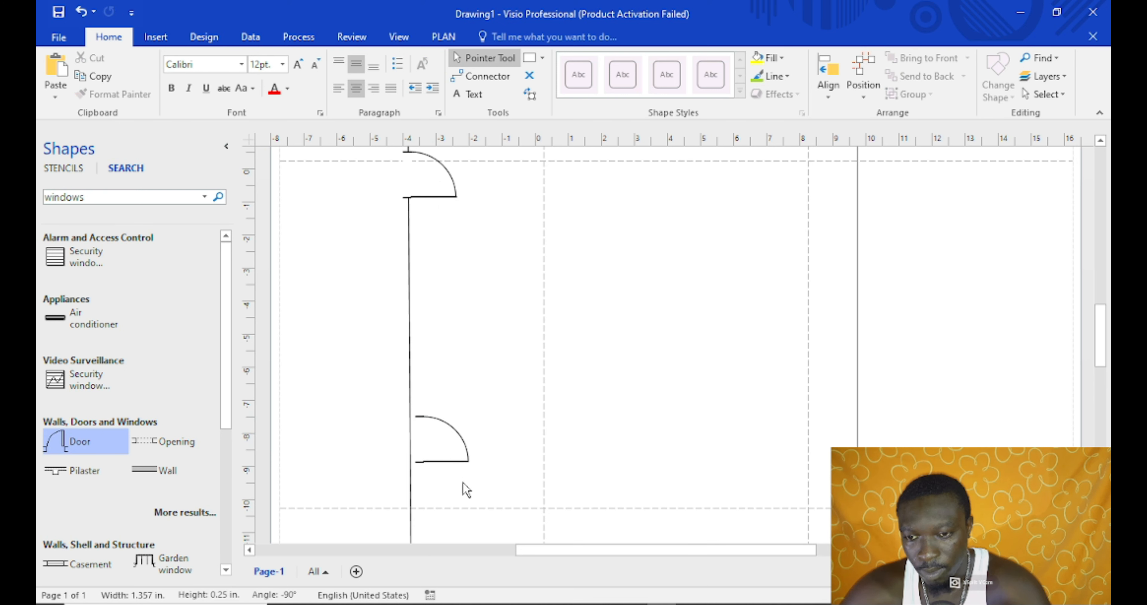
{"action": "left_click", "coordinate": [443, 461]}
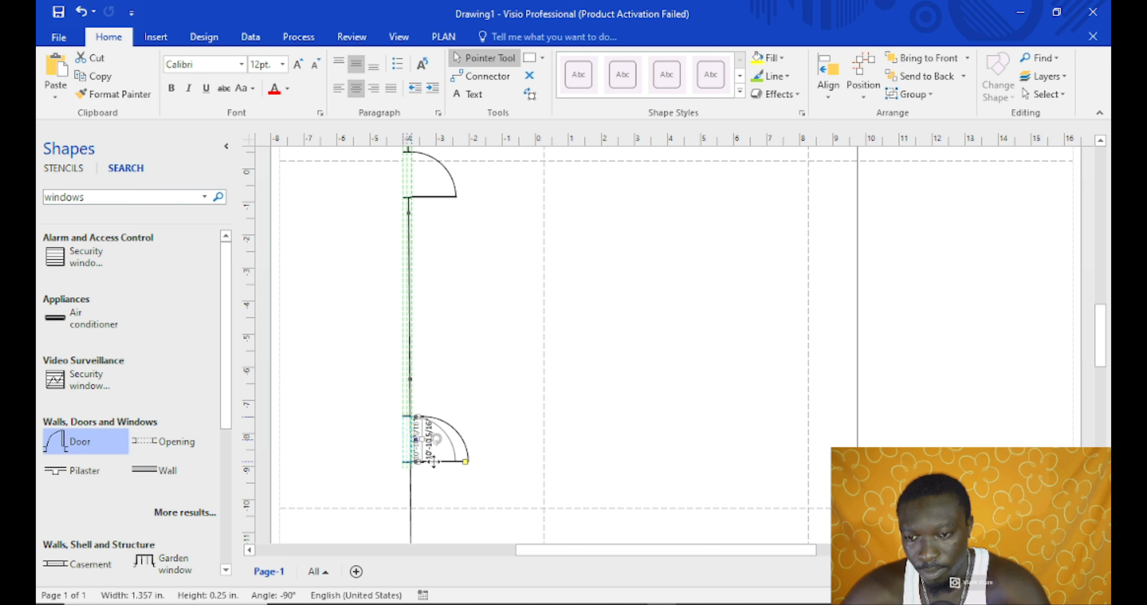
{"action": "left_click", "coordinate": [460, 500]}
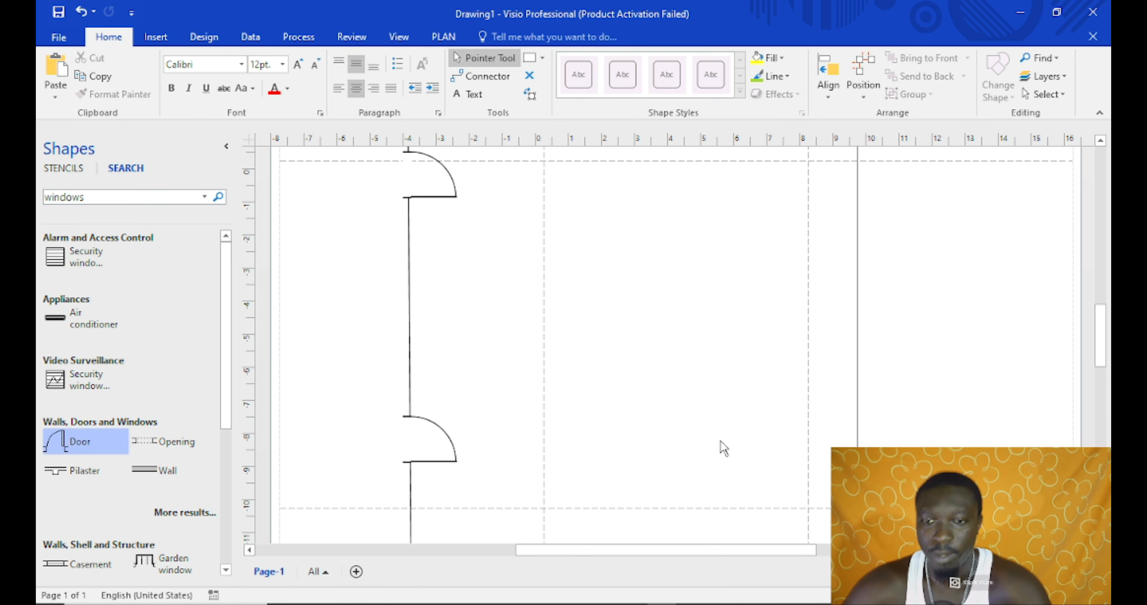
Place another Walls, Doors and Windows Door beside the outline's right line and enlarge it to about 1.16 in wide
{"action": "left_click_drag", "start_coordinate": [1104, 329], "coordinate": [731, 264]}
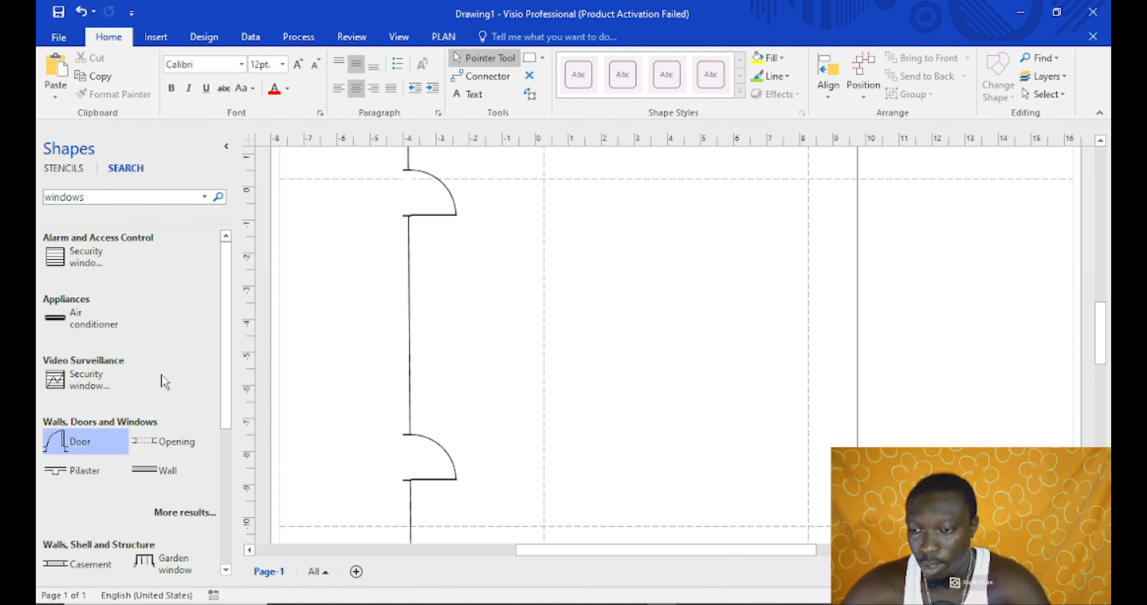
{"action": "left_click_drag", "start_coordinate": [92, 444], "coordinate": [848, 332]}
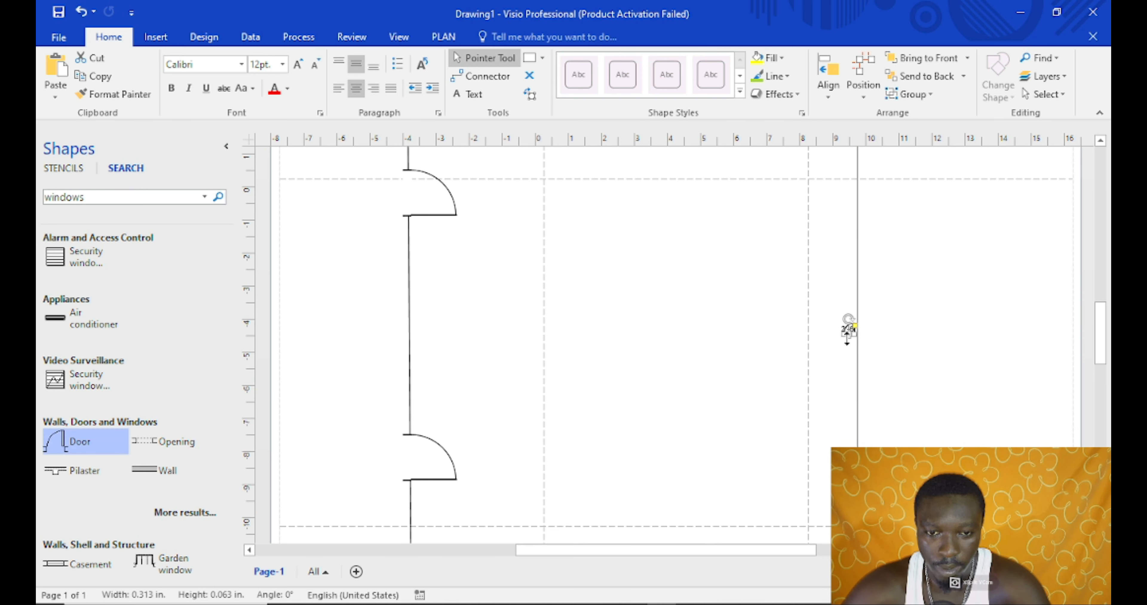
{"action": "left_click_drag", "start_coordinate": [846, 334], "coordinate": [810, 351]}
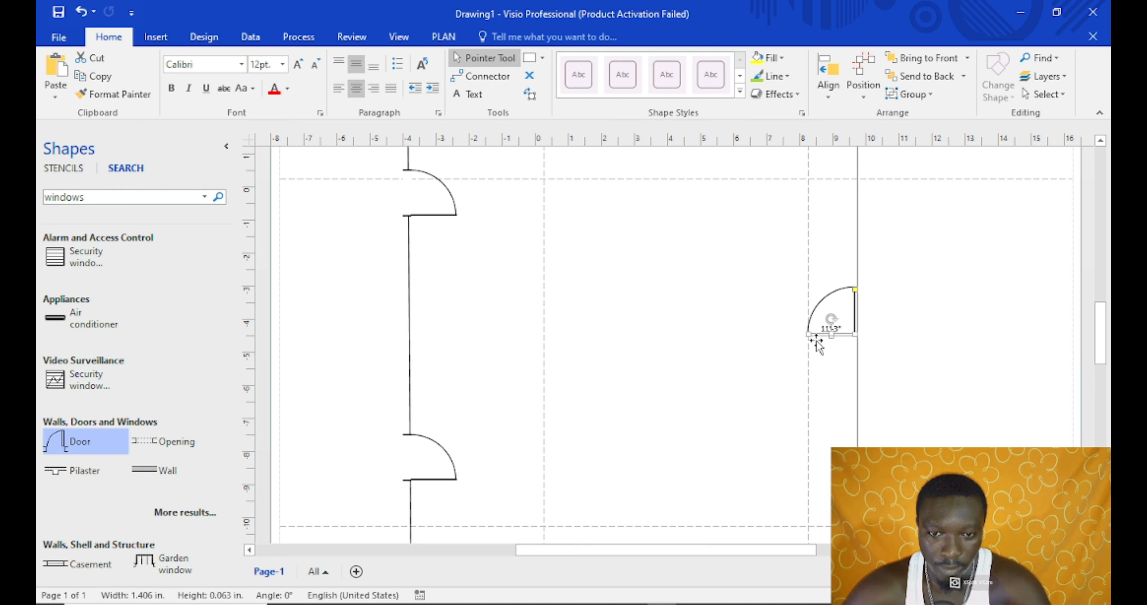
{"action": "left_click_drag", "start_coordinate": [808, 338], "coordinate": [817, 337]}
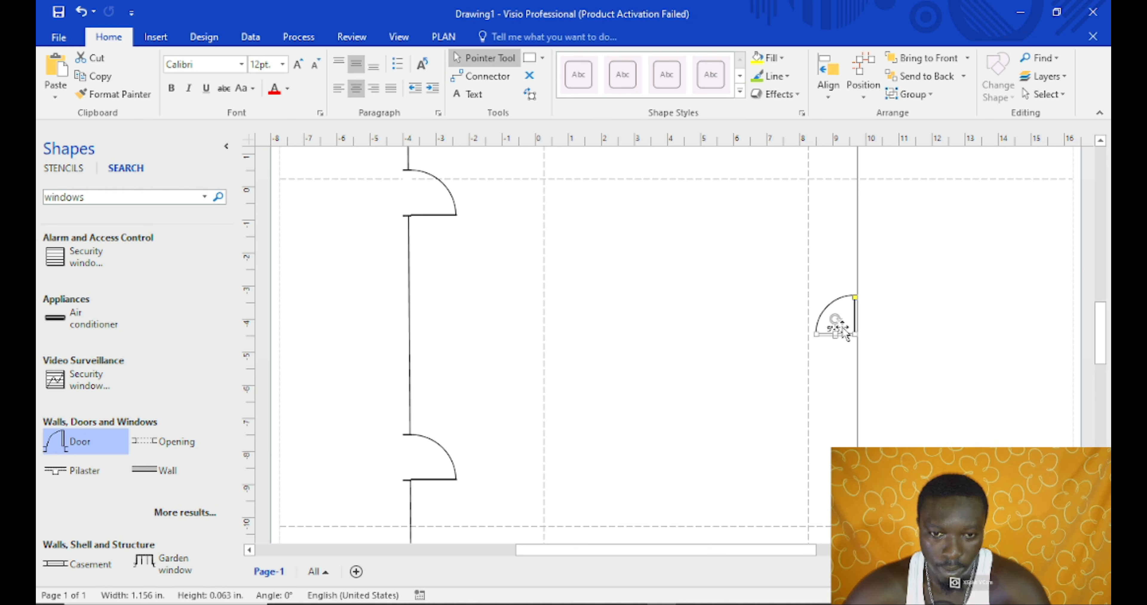
{"action": "left_click", "coordinate": [849, 320]}
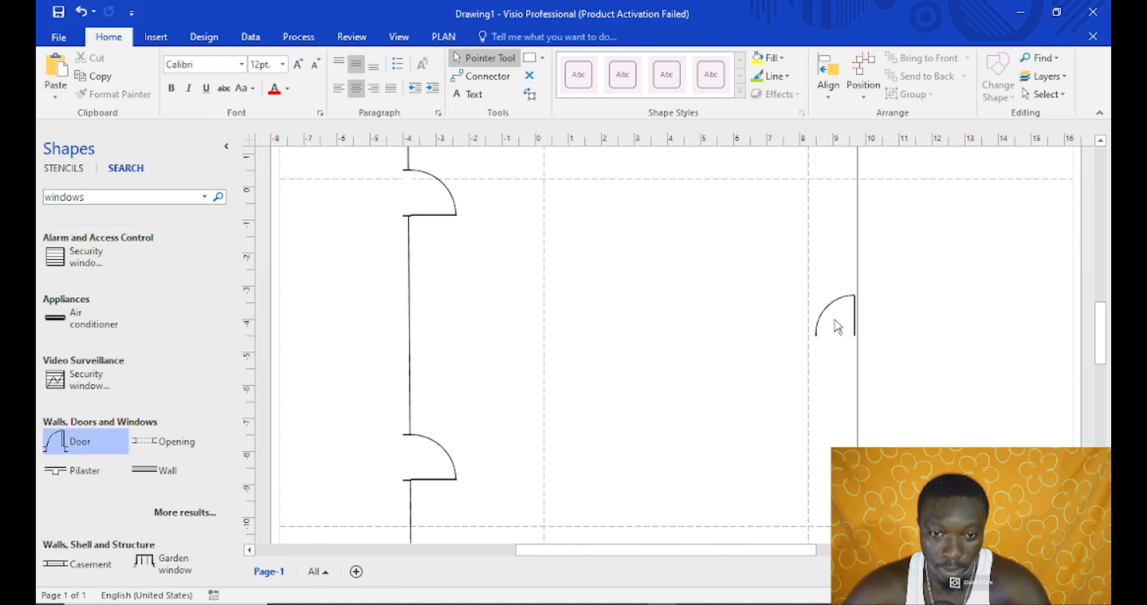
Rotate the new door to 90° and move it onto the right line with its swing facing inside the outline
{"action": "left_click", "coordinate": [826, 307]}
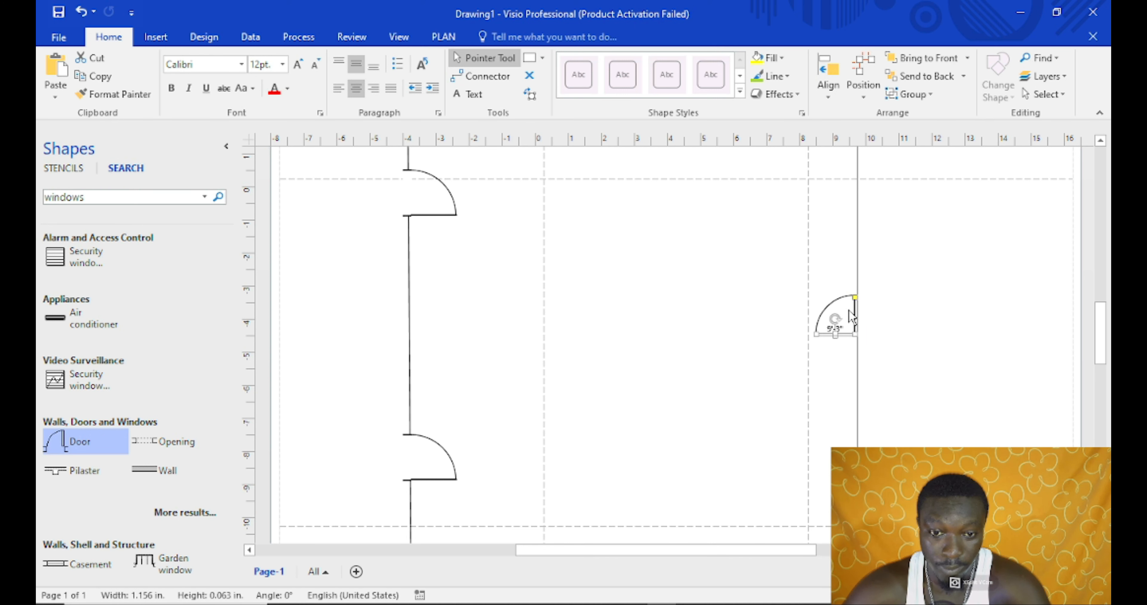
{"action": "left_click_drag", "start_coordinate": [836, 324], "coordinate": [809, 333]}
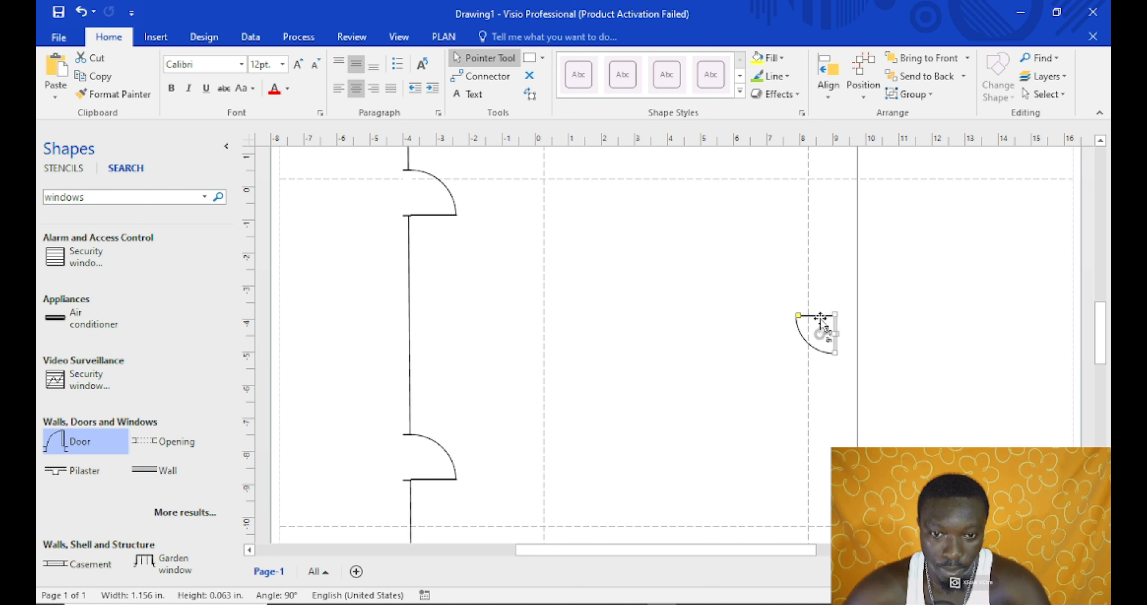
{"action": "left_click_drag", "start_coordinate": [820, 319], "coordinate": [839, 316]}
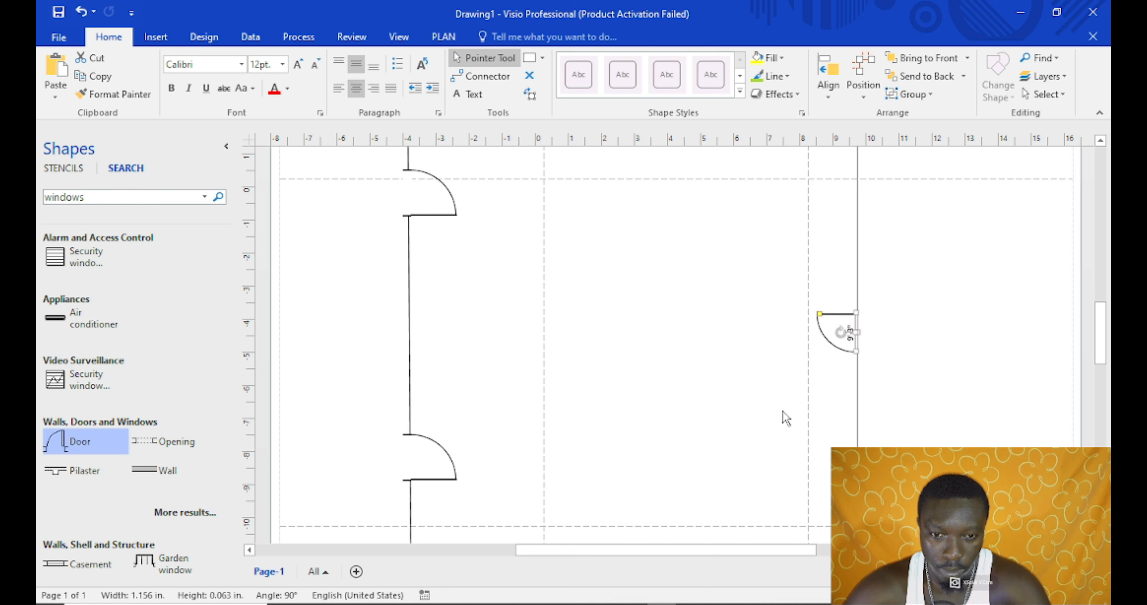
{"action": "left_click", "coordinate": [790, 438]}
Copy the lower door on the left line and place the copy on the outline's bottom line, turned so it swings inward
{"action": "mouse_move", "coordinate": [1100, 336]}
{"action": "left_mouse_down"}
{"action": "mouse_move", "coordinate": [1103, 324]}
{"action": "mouse_move", "coordinate": [1099, 354]}
{"action": "left_mouse_up"}
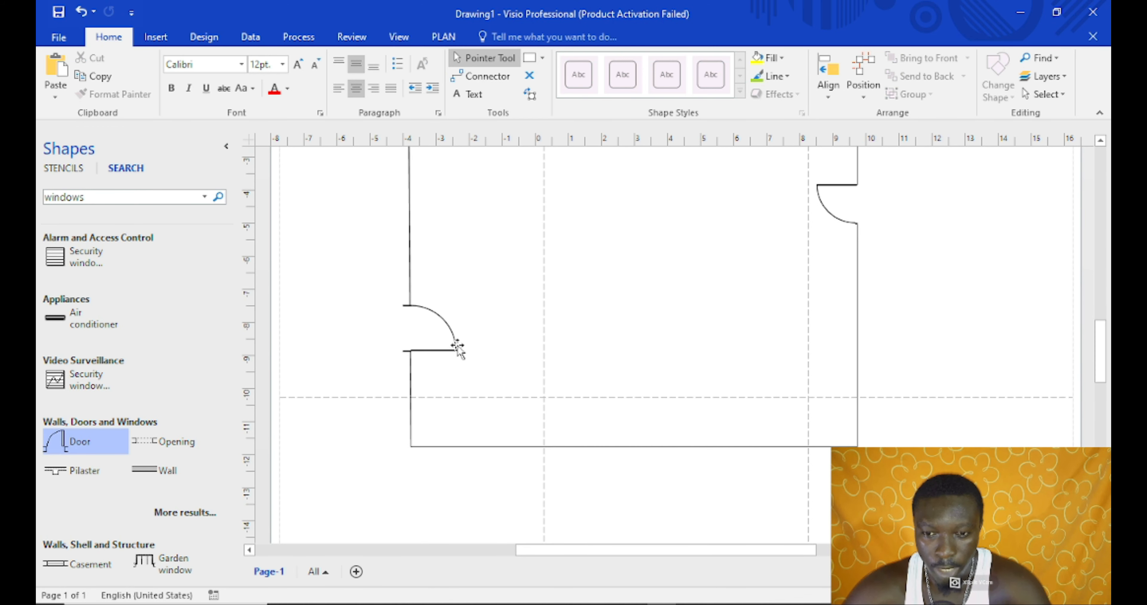
{"action": "left_click", "coordinate": [437, 351]}
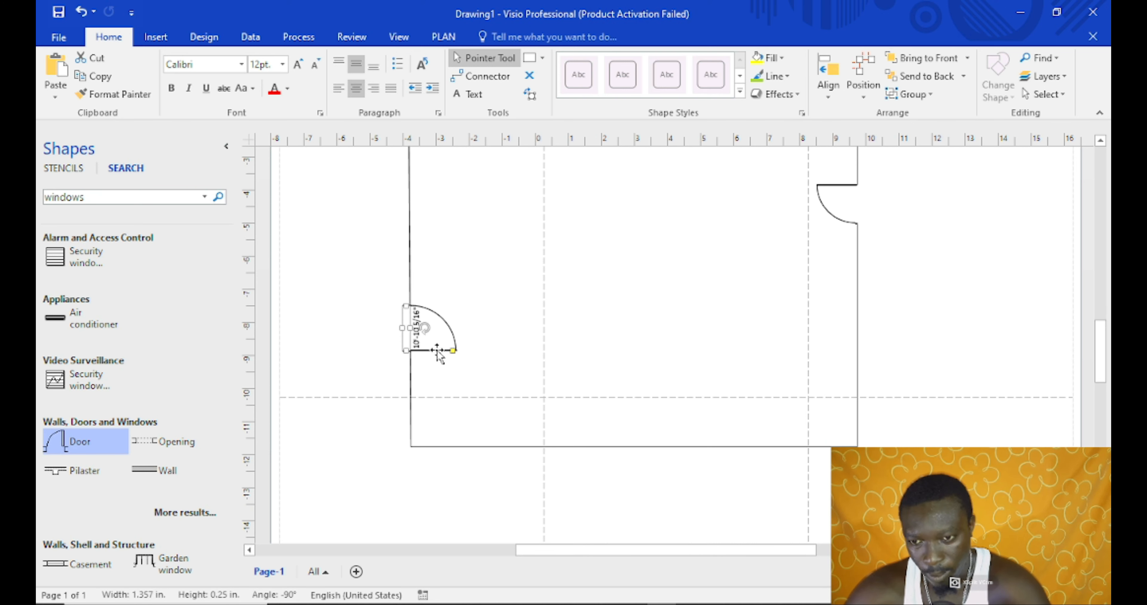
{"action": "left_click", "coordinate": [646, 394]}
{"action": "key", "text": "ctrl+z"}
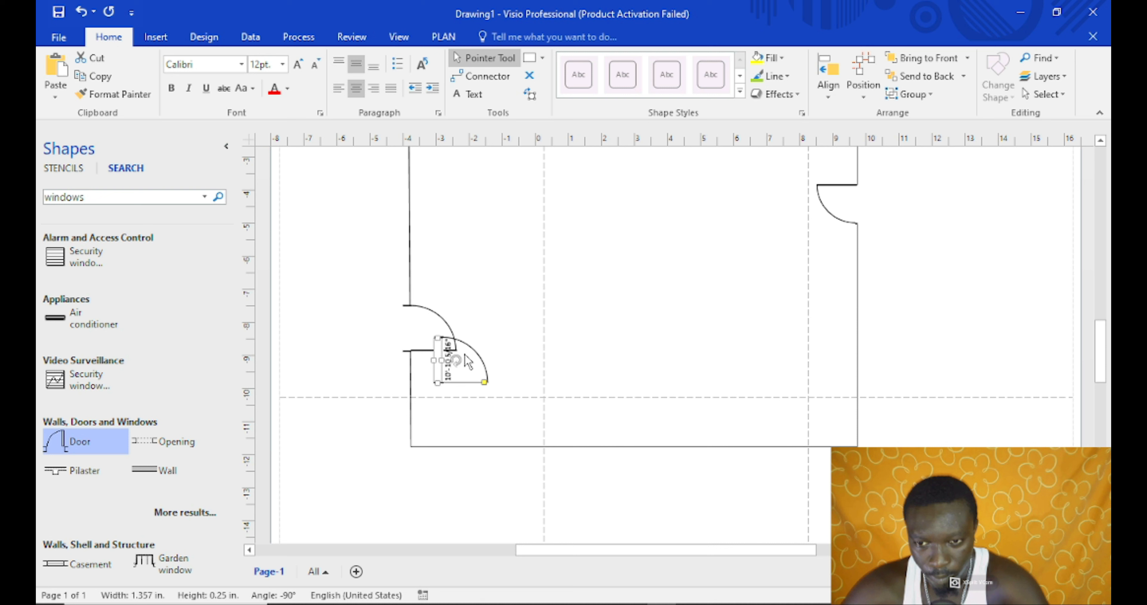
{"action": "left_click_drag", "start_coordinate": [475, 352], "coordinate": [628, 405]}
{"action": "left_click", "coordinate": [707, 431]}
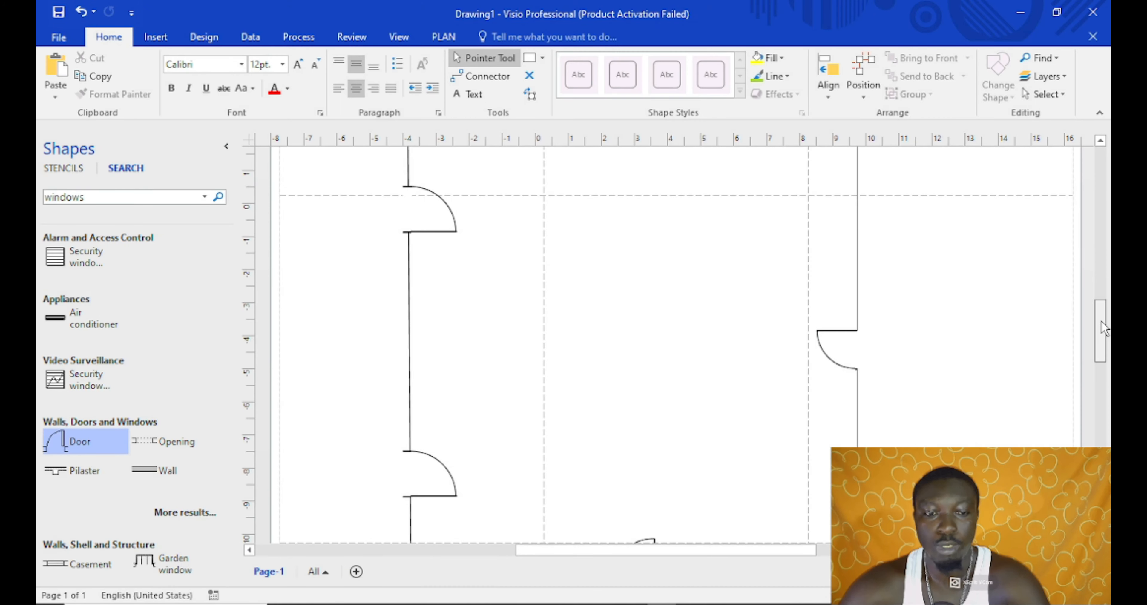
Examine the shapes available in the Network and Peripherals stencil
{"action": "mouse_move", "coordinate": [1103, 331]}
{"action": "left_mouse_down"}
{"action": "mouse_move", "coordinate": [1105, 350]}
{"action": "mouse_move", "coordinate": [1103, 306]}
{"action": "mouse_move", "coordinate": [1106, 322]}
{"action": "left_mouse_up"}
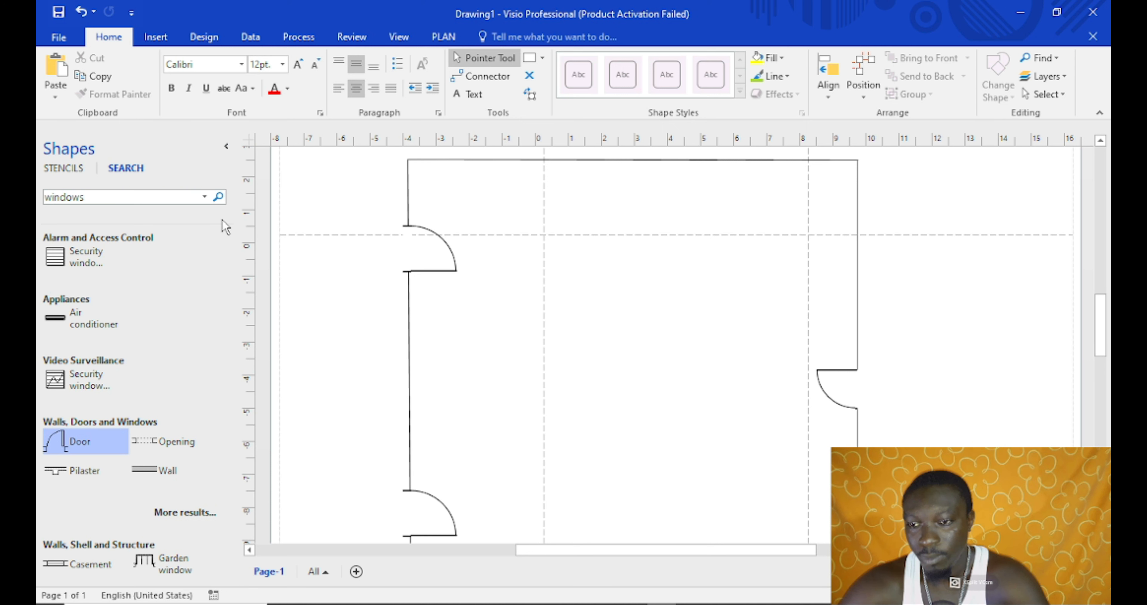
{"action": "left_click", "coordinate": [228, 149]}
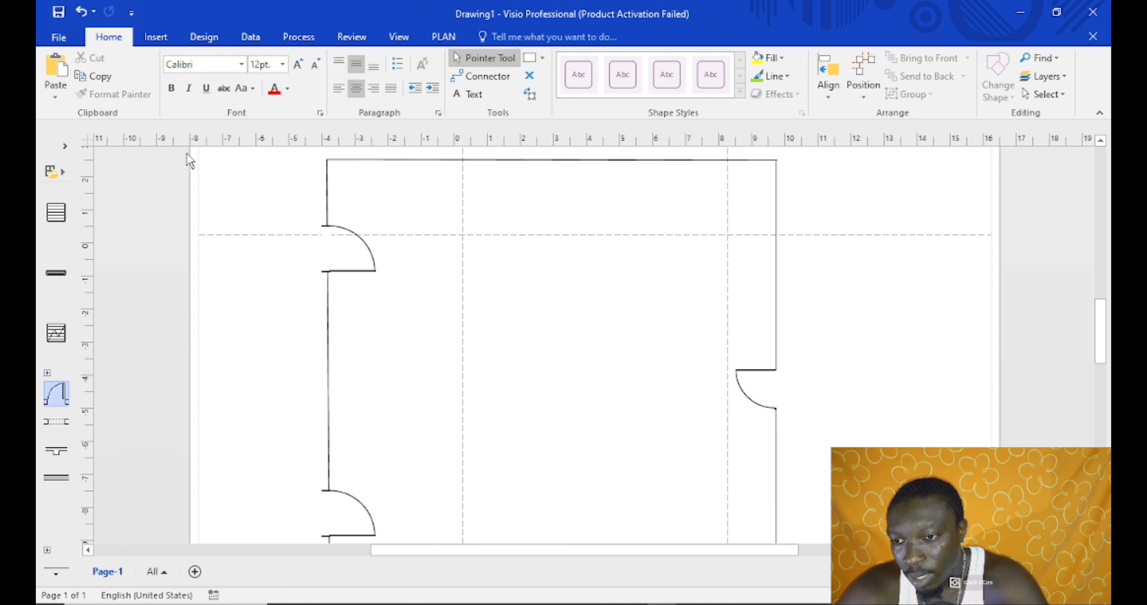
{"action": "left_click", "coordinate": [65, 148]}
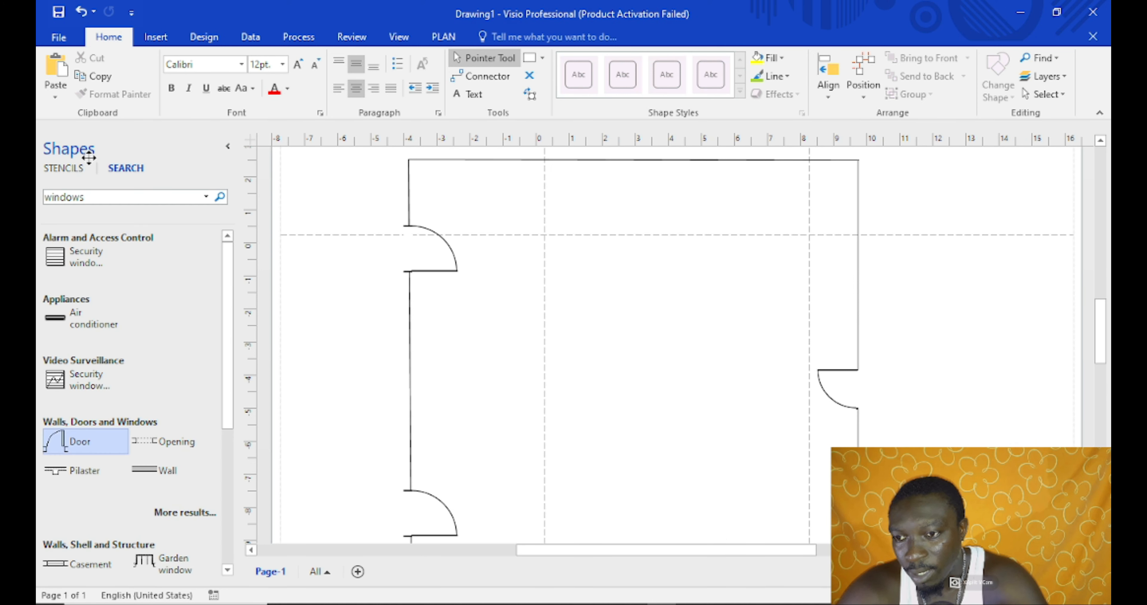
{"action": "left_click", "coordinate": [69, 167]}
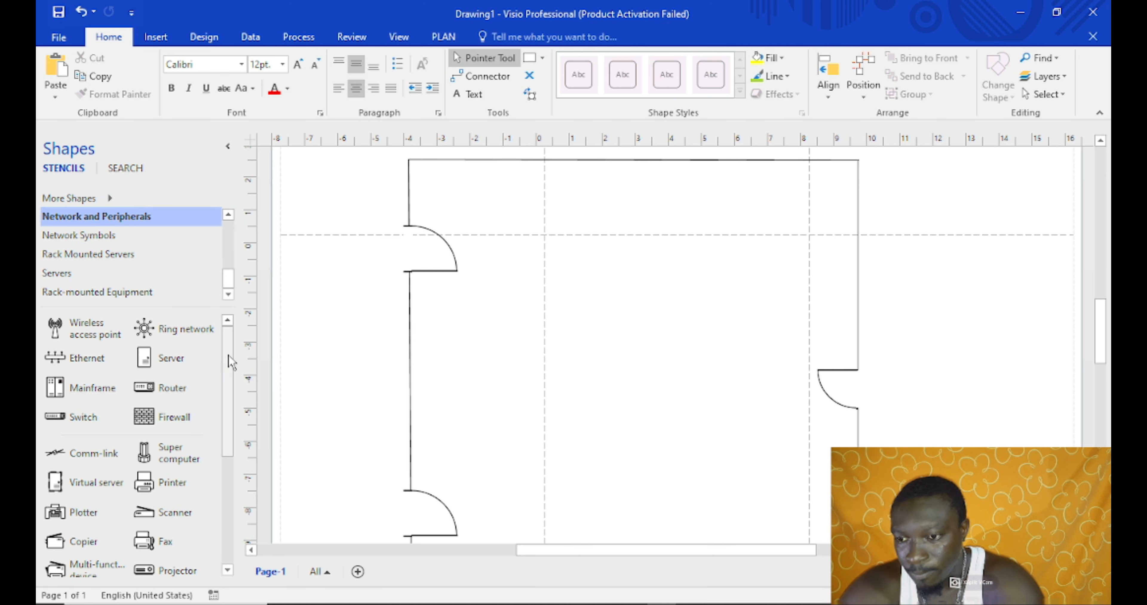
{"action": "scroll", "coordinate": [228, 356], "scroll_direction": "down", "scroll_amount": 5}
{"action": "scroll", "coordinate": [226, 351], "scroll_direction": "up", "scroll_amount": 5}
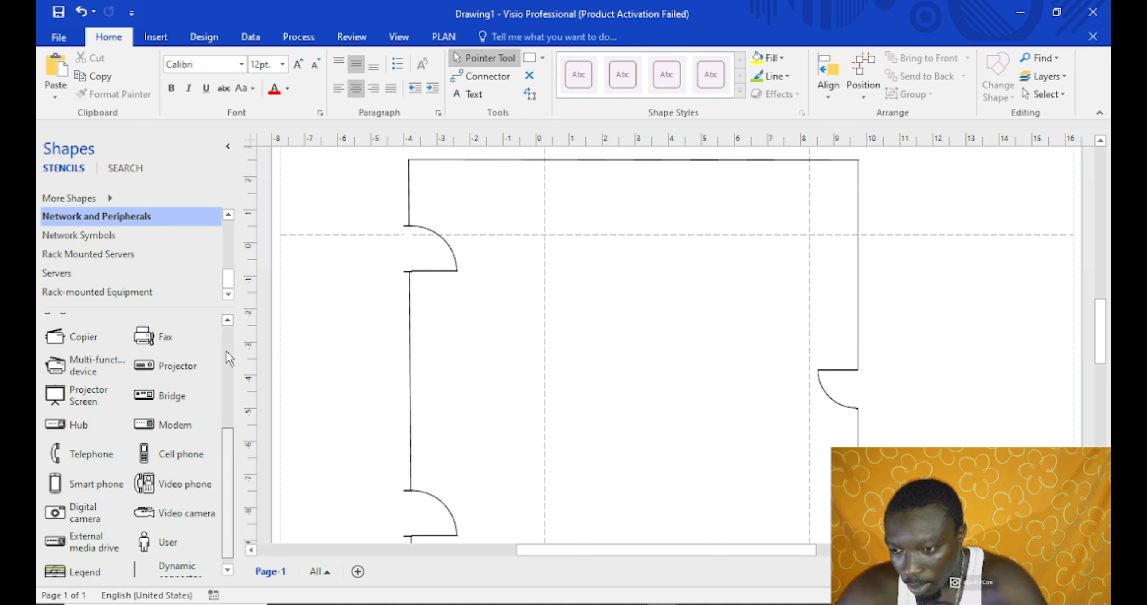
Search the shape library for fridge
{"action": "left_click", "coordinate": [128, 169]}
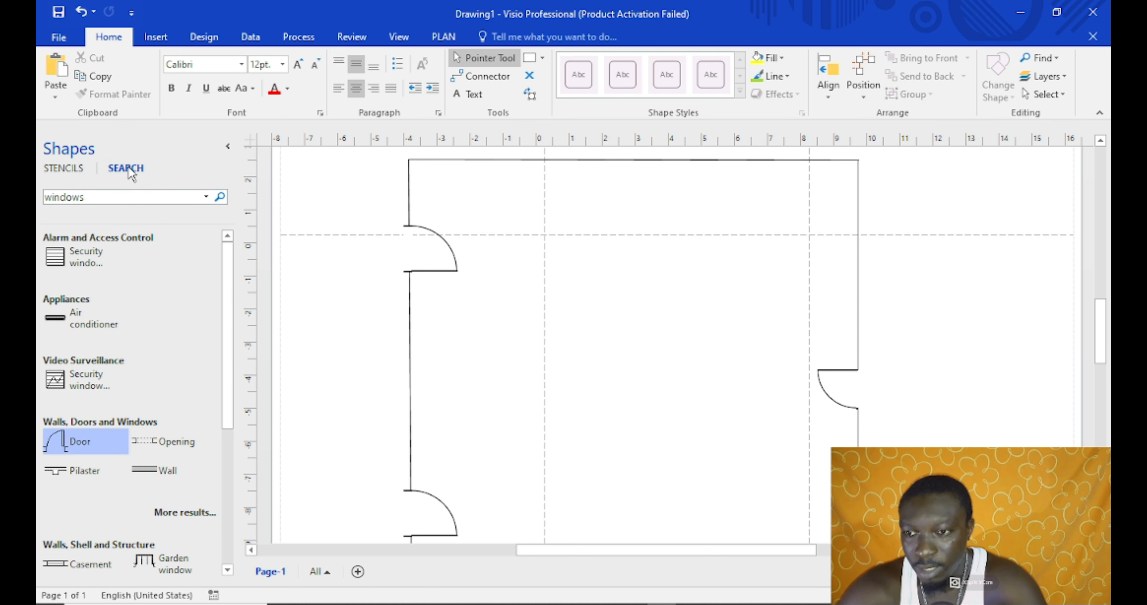
{"action": "left_click_drag", "start_coordinate": [100, 195], "coordinate": [39, 199]}
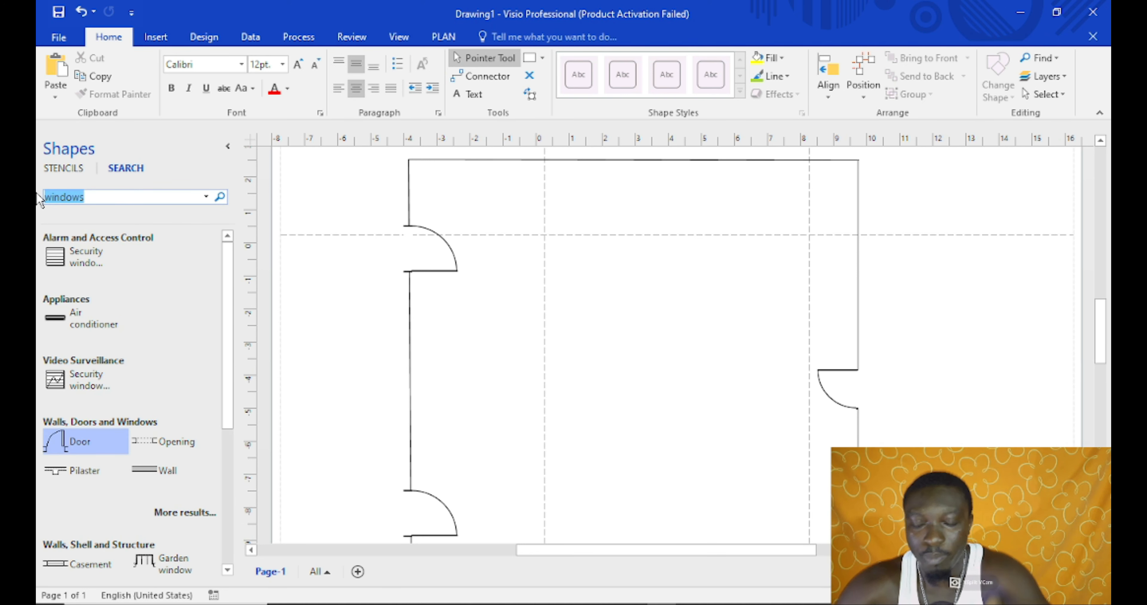
{"action": "type", "text": "frid"}
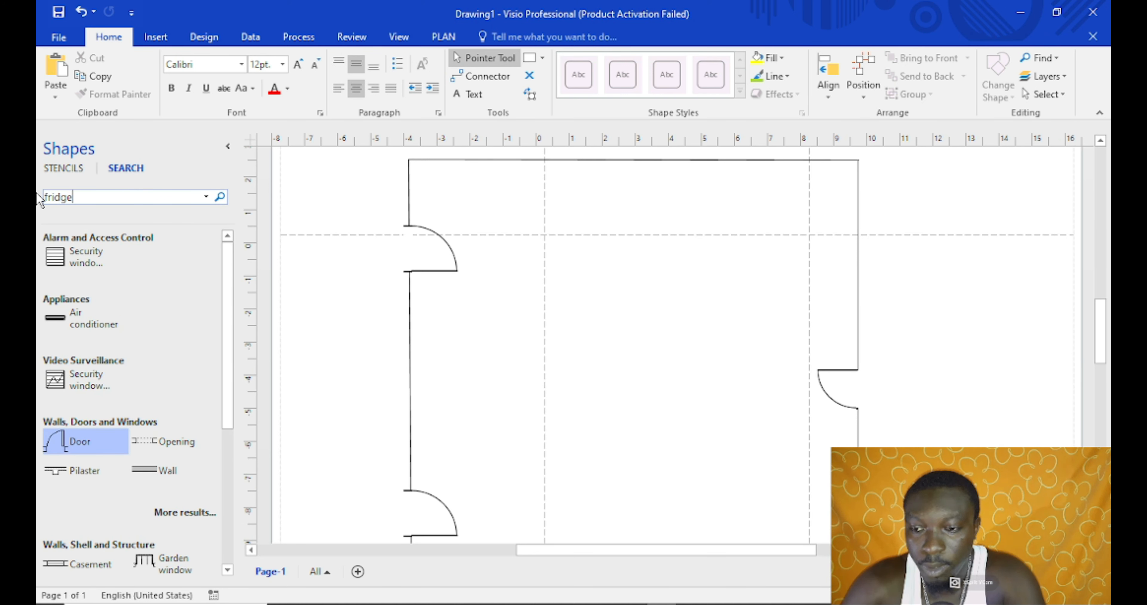
{"action": "type", "text": "ge"}
{"action": "key", "text": "Return"}
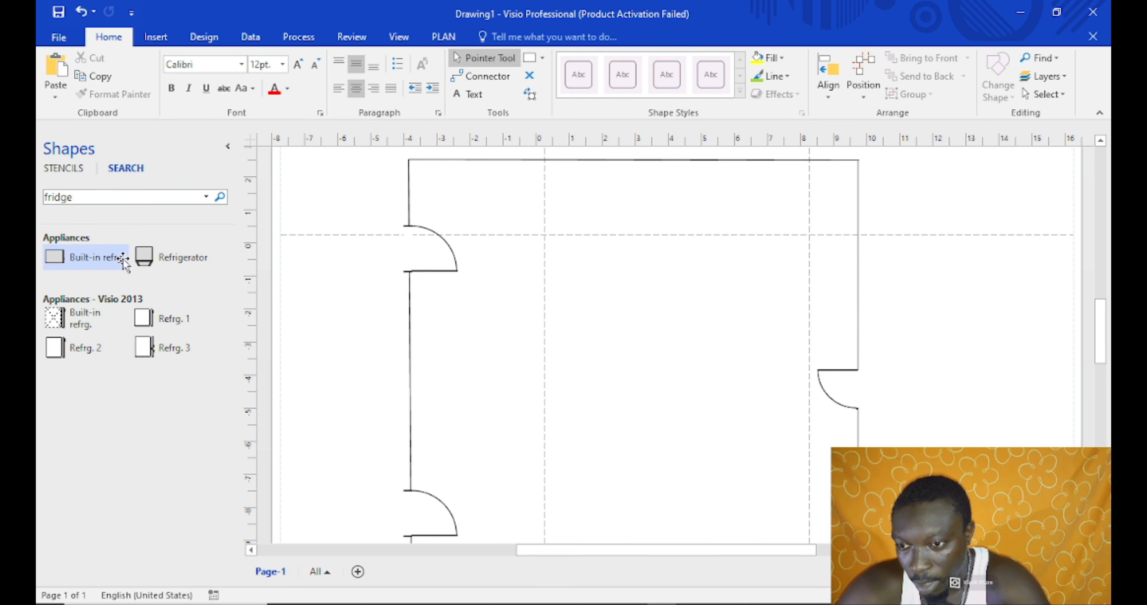
Place a Refrigerator shape inside the outline, enlarge it to about 9.3 in wide by 4.8 in high, and position it near the top line
{"action": "left_click_drag", "start_coordinate": [182, 259], "coordinate": [673, 344]}
{"action": "left_click_drag", "start_coordinate": [678, 295], "coordinate": [826, 293]}
{"action": "left_click_drag", "start_coordinate": [667, 294], "coordinate": [470, 293]}
{"action": "left_click_drag", "start_coordinate": [673, 269], "coordinate": [702, 204]}
{"action": "left_click_drag", "start_coordinate": [683, 272], "coordinate": [686, 334]}
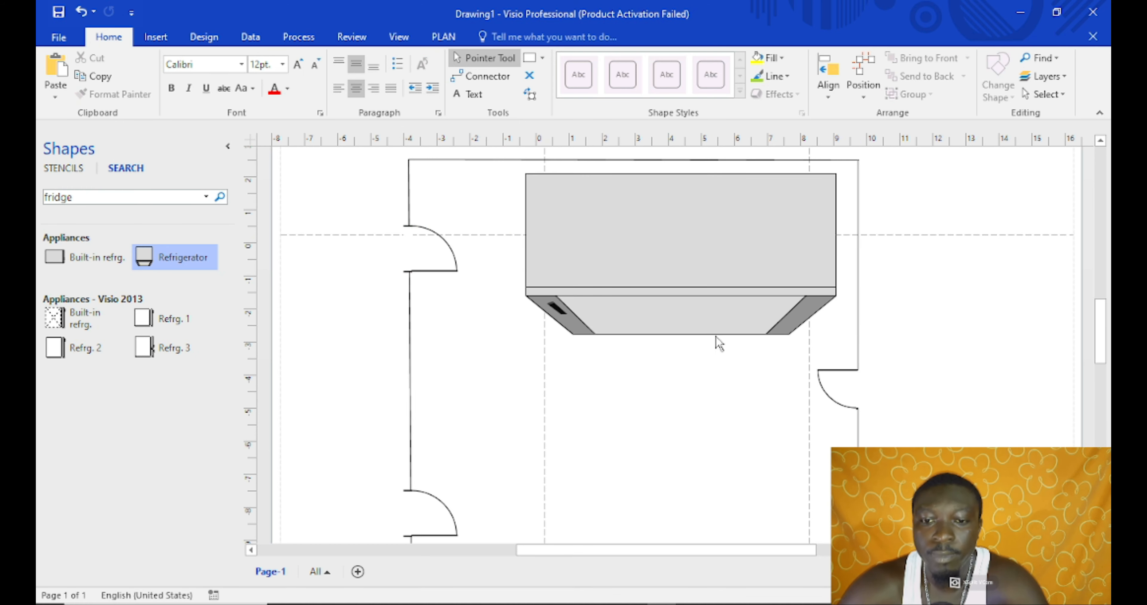
{"action": "left_click_drag", "start_coordinate": [691, 259], "coordinate": [677, 260]}
{"action": "left_click", "coordinate": [689, 369]}
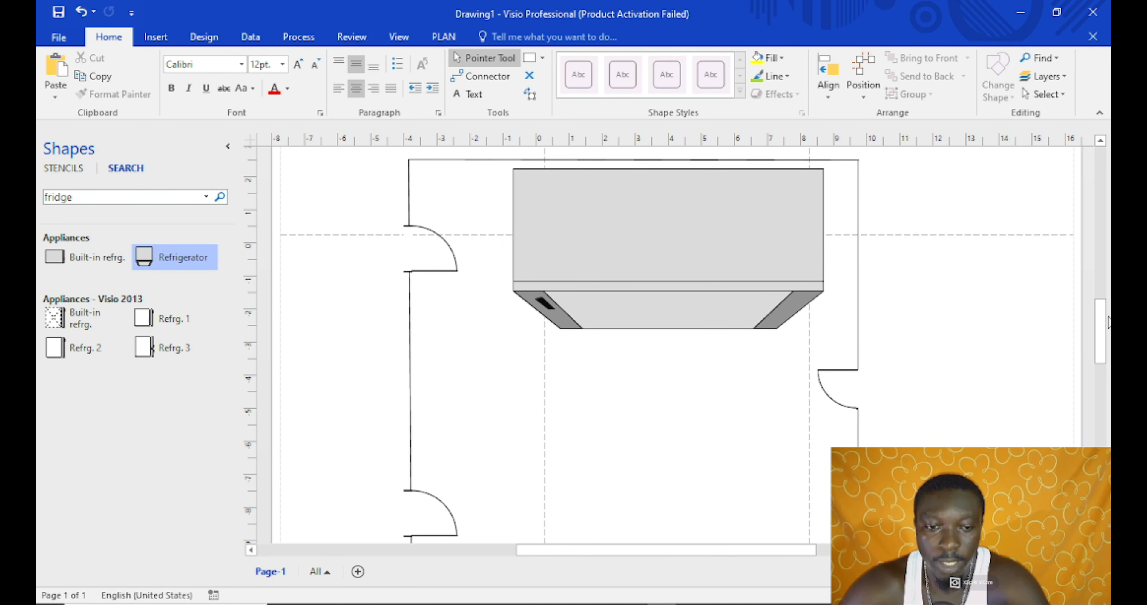
Search the shape library for pillars and for metal bars
{"action": "mouse_move", "coordinate": [1102, 321]}
{"action": "left_mouse_down"}
{"action": "mouse_move", "coordinate": [1104, 360]}
{"action": "mouse_move", "coordinate": [1108, 318]}
{"action": "mouse_move", "coordinate": [1104, 345]}
{"action": "left_mouse_up"}
{"action": "double_click", "coordinate": [143, 193]}
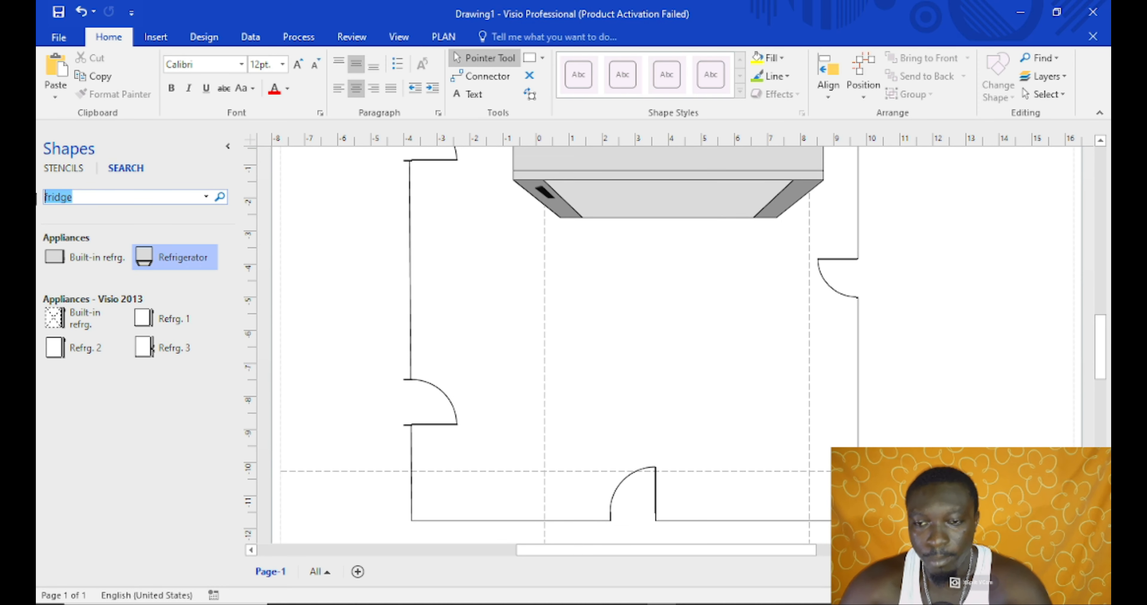
{"action": "type", "text": "pillars"}
{"action": "key", "text": "Return"}
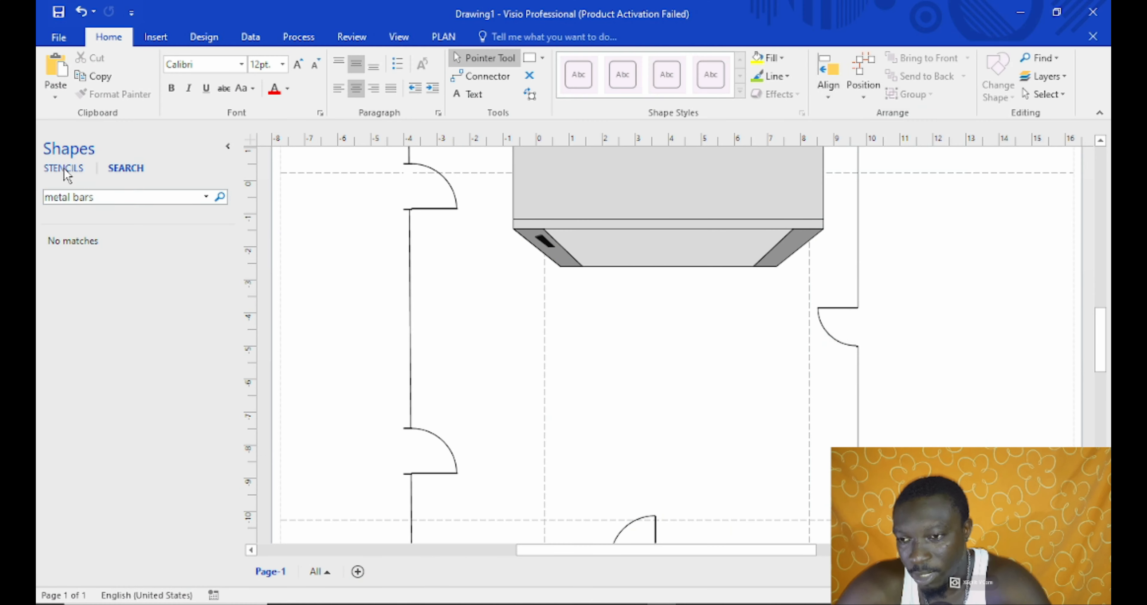
Place a Shelf from the Rack-mounted Equipment stencil inside the outline, below the door on the right line
{"action": "left_click", "coordinate": [65, 171]}
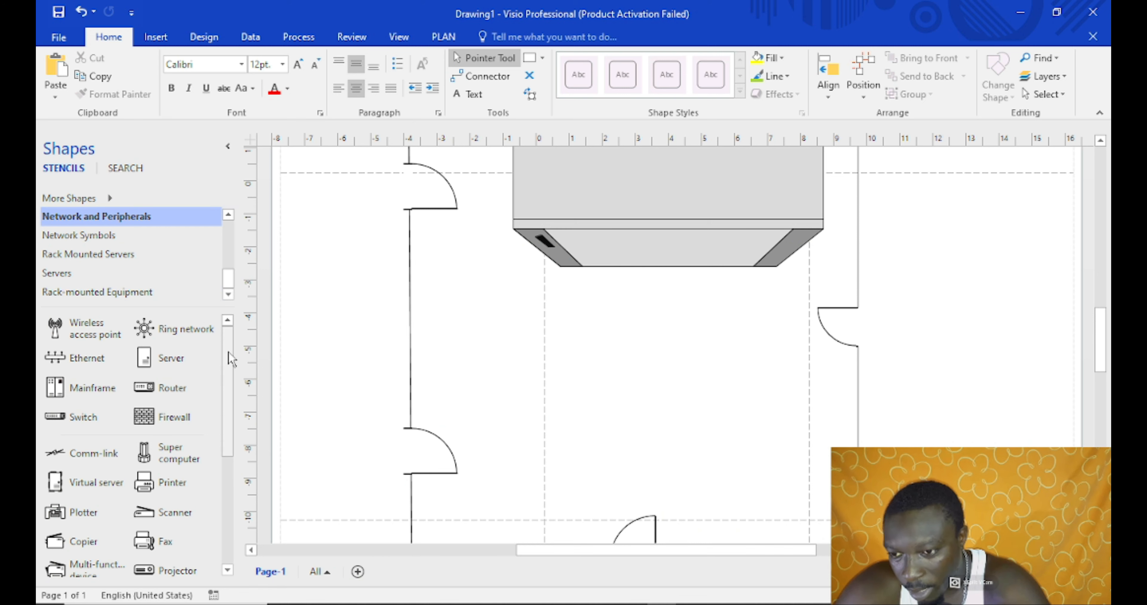
{"action": "left_click_drag", "start_coordinate": [233, 354], "coordinate": [238, 274]}
{"action": "left_click", "coordinate": [97, 249]}
{"action": "left_click", "coordinate": [156, 253]}
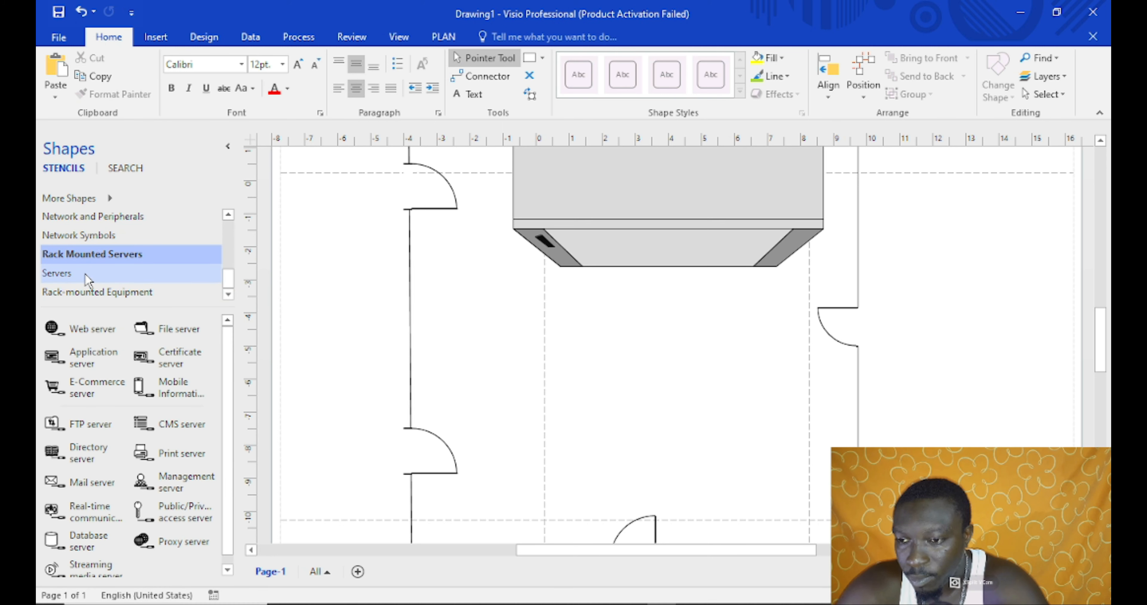
{"action": "left_click", "coordinate": [68, 273]}
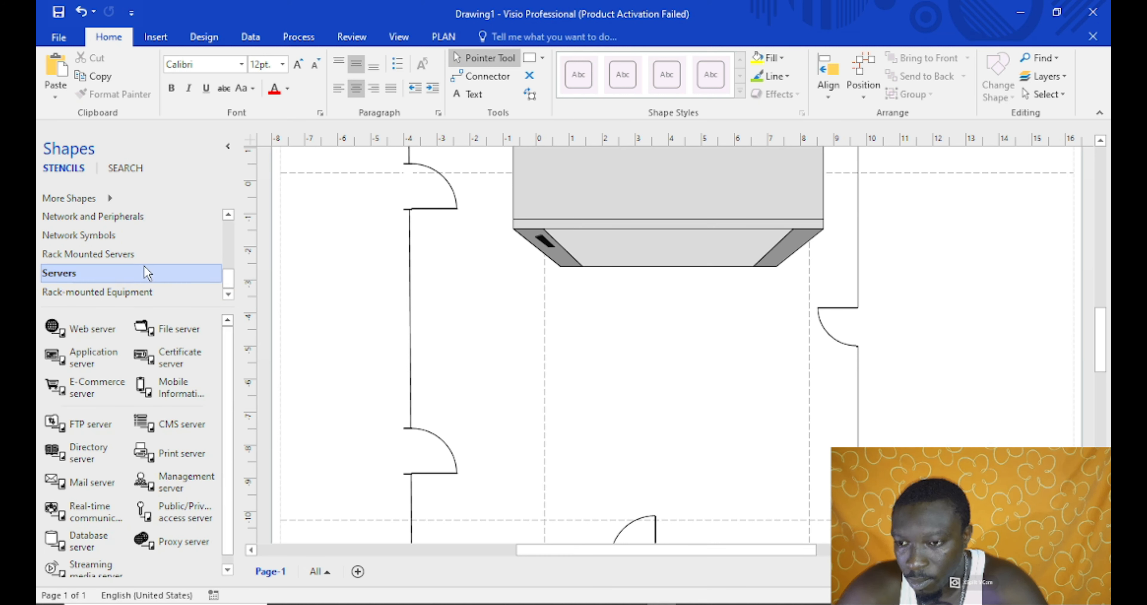
{"action": "left_click", "coordinate": [101, 293]}
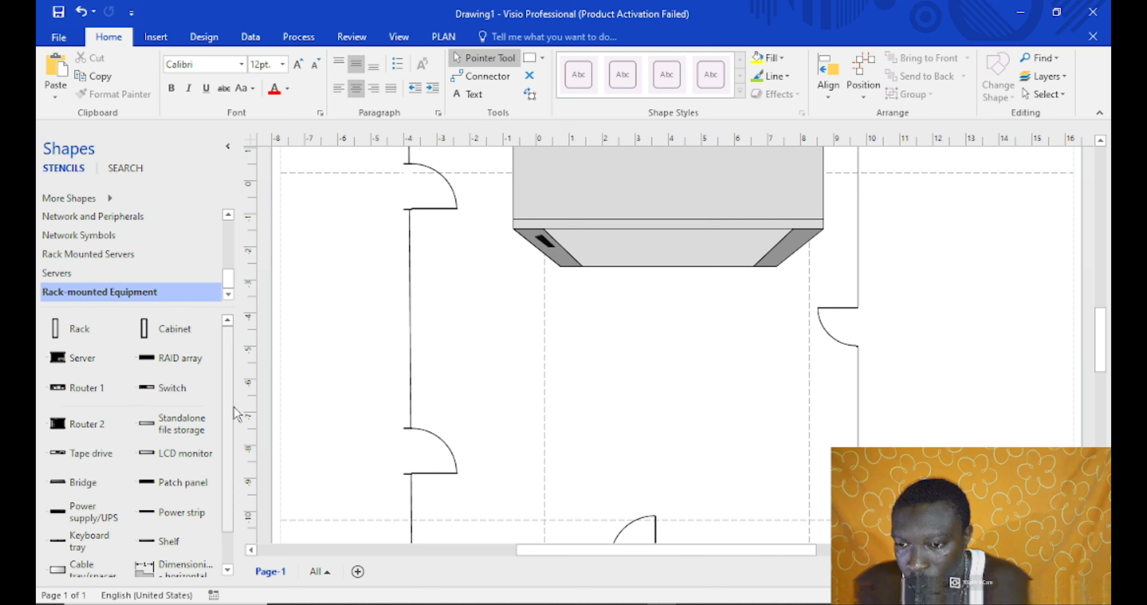
{"action": "scroll", "coordinate": [231, 498], "scroll_direction": "down", "scroll_amount": 1}
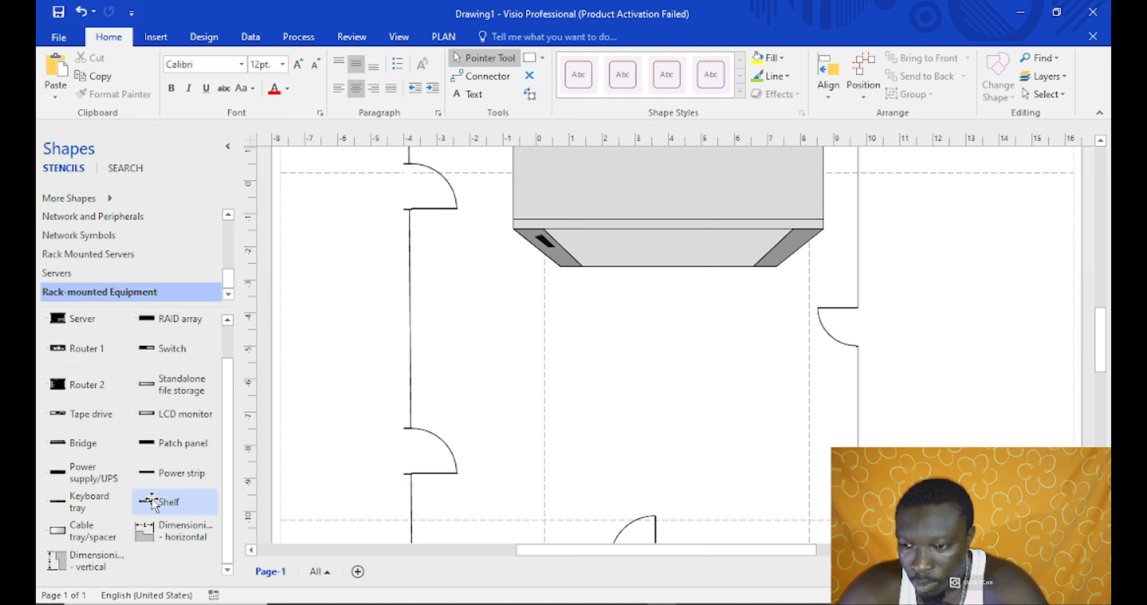
{"action": "left_click_drag", "start_coordinate": [153, 503], "coordinate": [792, 374]}
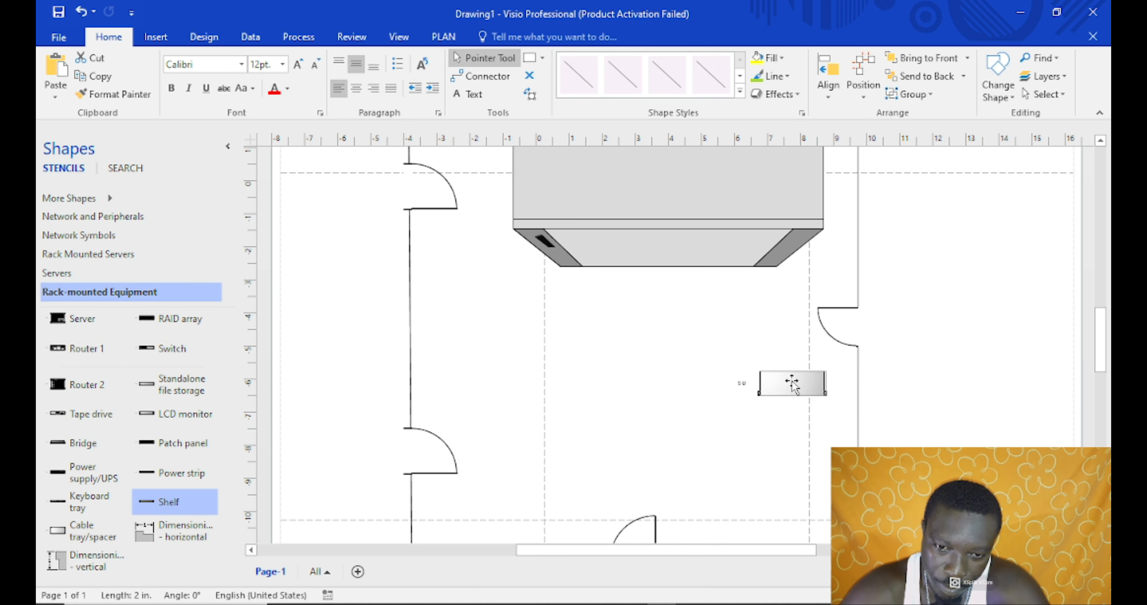
{"action": "key", "text": "Escape"}
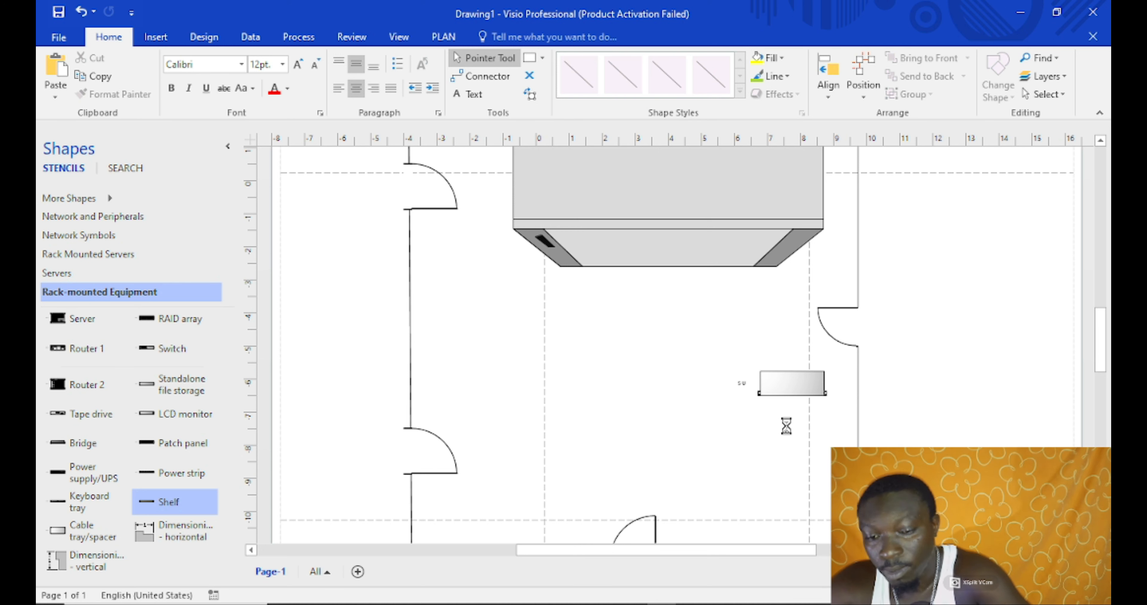
{"action": "key", "text": "ctrl+v"}
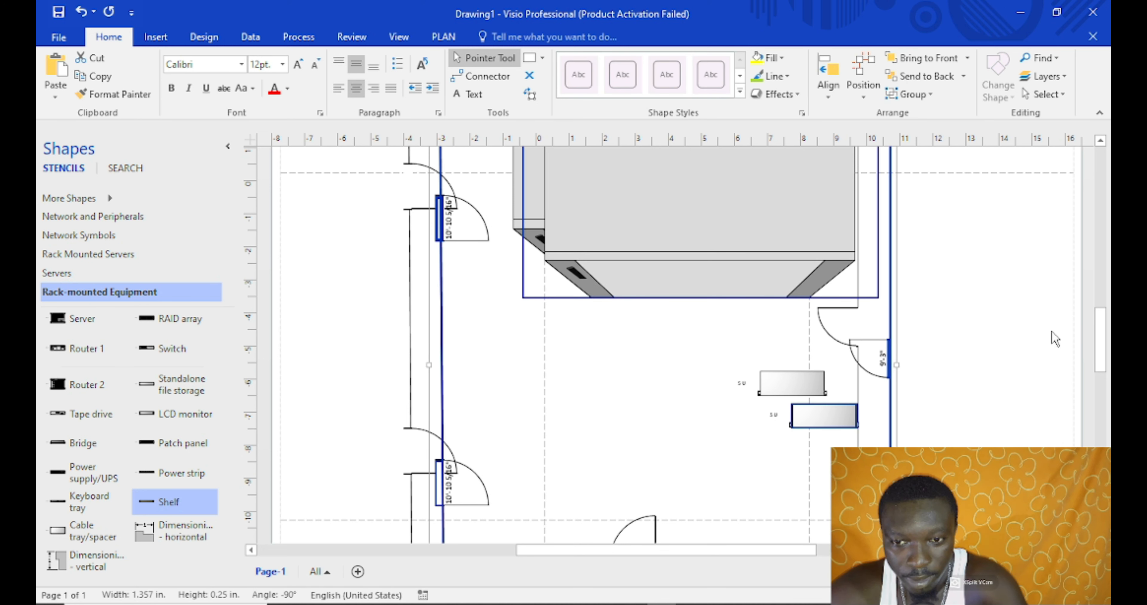
{"action": "key", "text": "ctrl+z"}
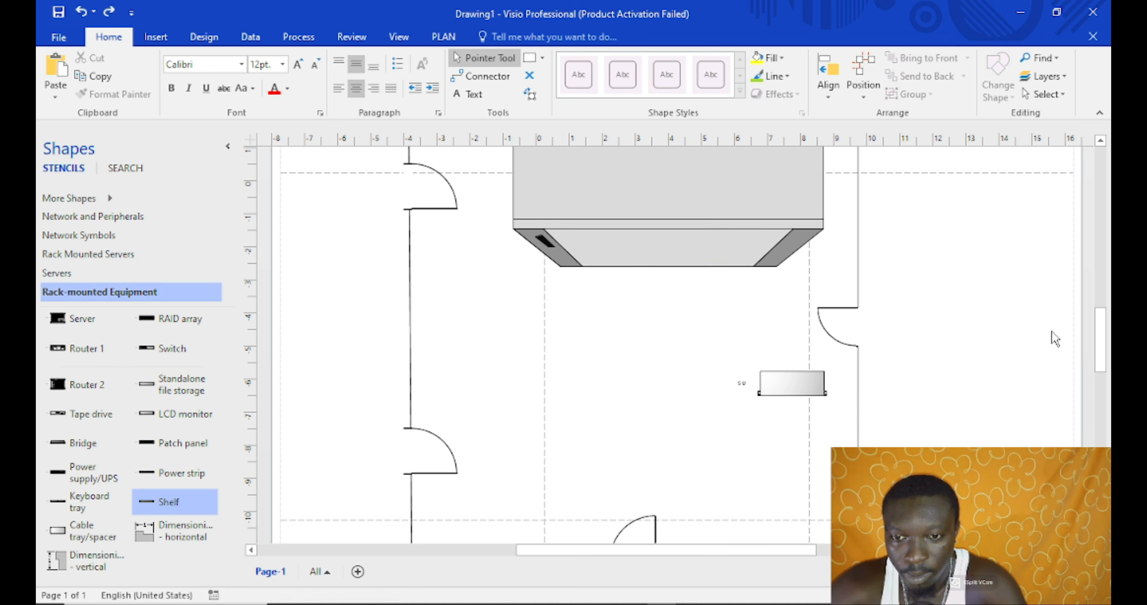
Copy the shelf and place the copy directly below it, aligned with the original
{"action": "left_click", "coordinate": [804, 387]}
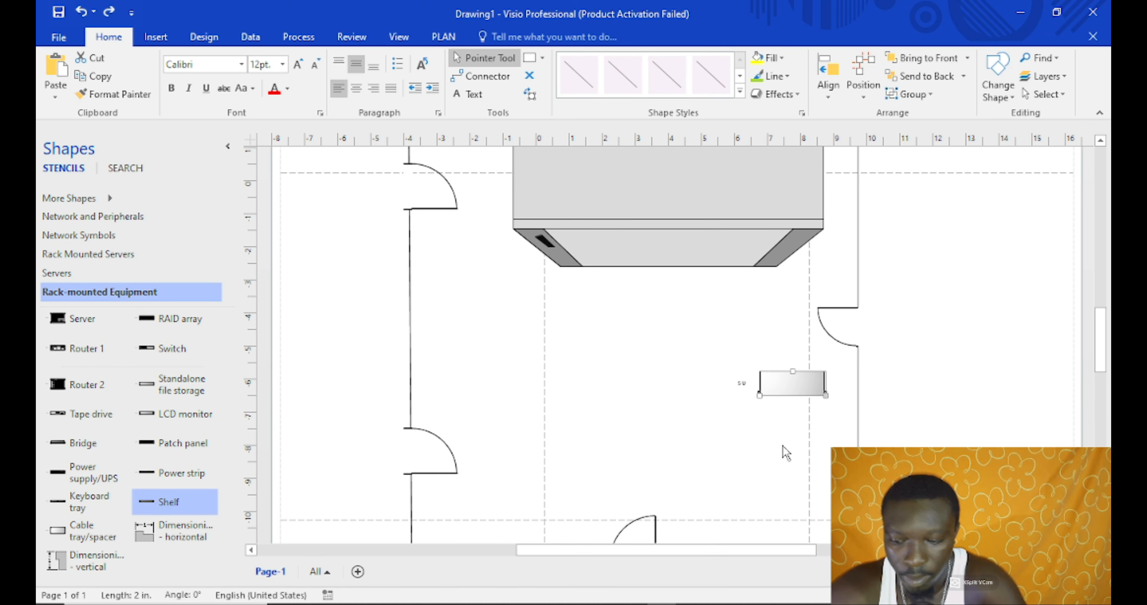
{"action": "key", "text": "ctrl+c"}
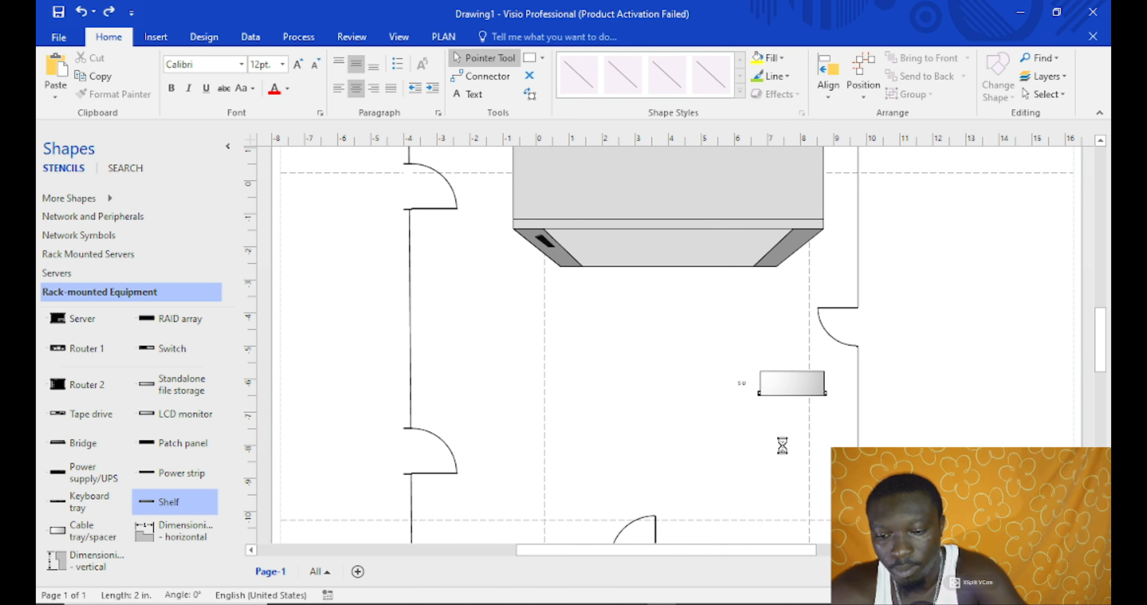
{"action": "key", "text": "ctrl+v"}
{"action": "left_click_drag", "start_coordinate": [812, 437], "coordinate": [797, 455]}
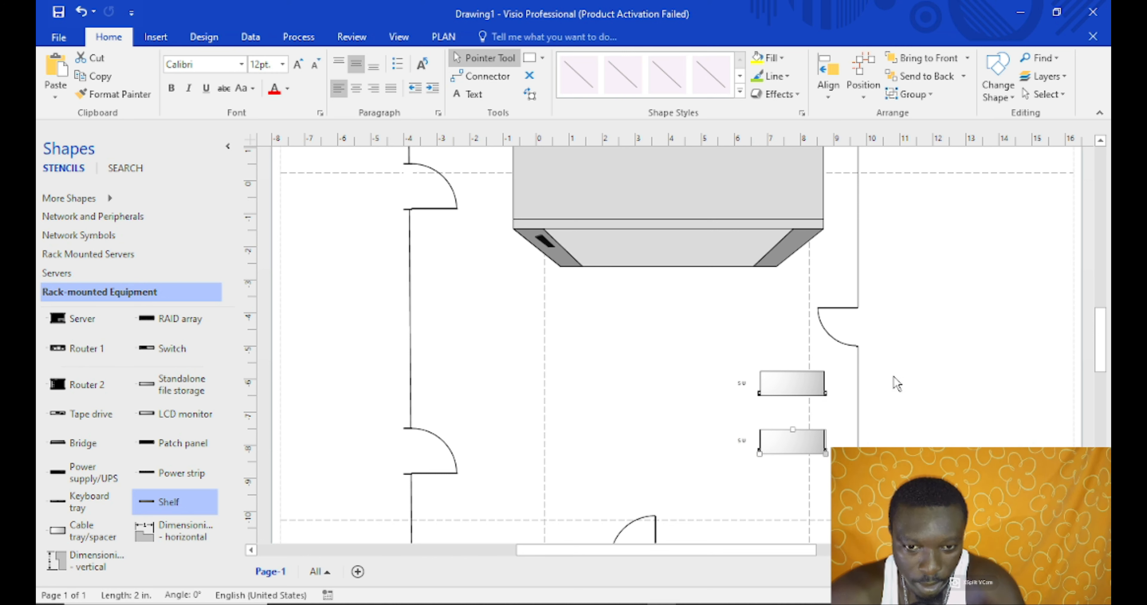
Paste two more copies of the shelf and stack them in line below the second shelf, down to the outline's bottom line
{"action": "left_click_drag", "start_coordinate": [1098, 355], "coordinate": [1098, 386]}
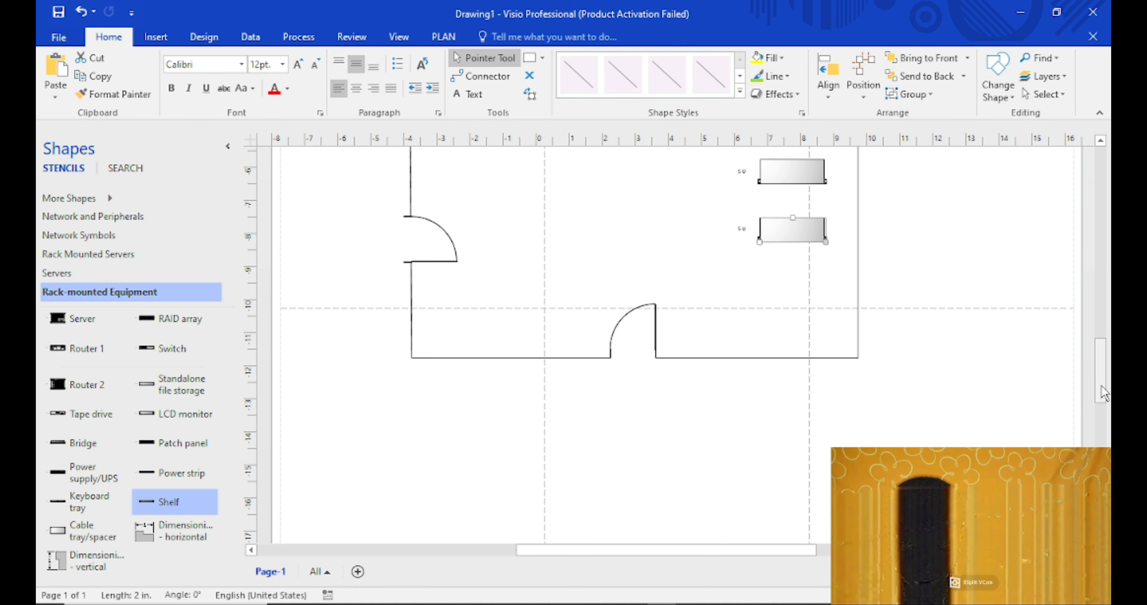
{"action": "left_click", "coordinate": [784, 289]}
{"action": "key", "text": "ctrl+v"}
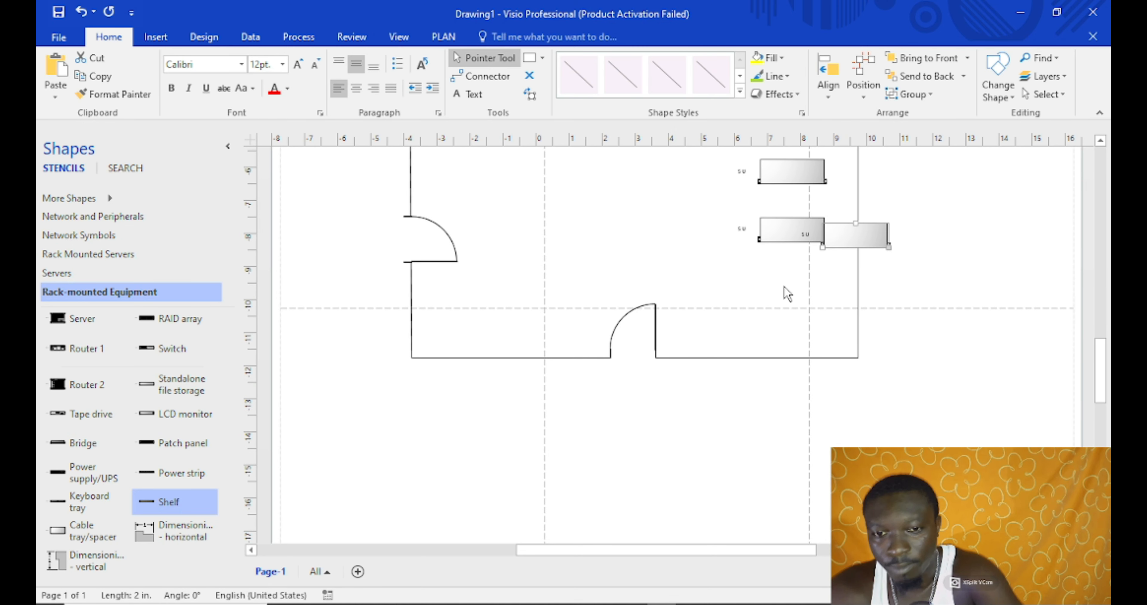
{"action": "left_click_drag", "start_coordinate": [837, 251], "coordinate": [774, 287]}
{"action": "left_click", "coordinate": [753, 320]}
{"action": "key", "text": "ctrl+v"}
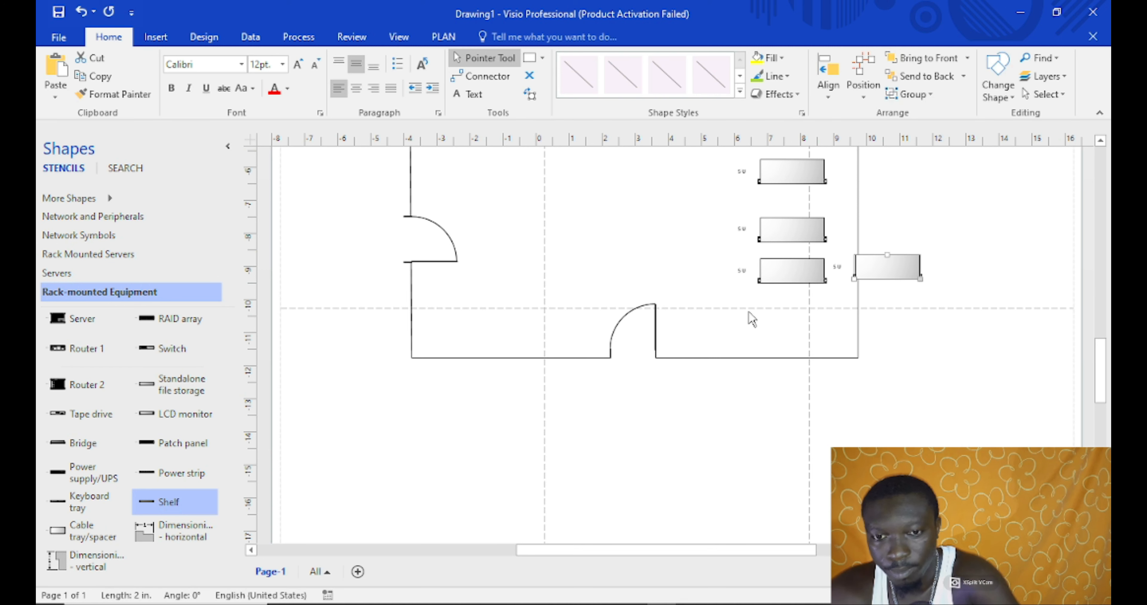
{"action": "left_click_drag", "start_coordinate": [882, 267], "coordinate": [789, 322]}
{"action": "left_click", "coordinate": [986, 316]}
Duplicate the outline's right line and run the copy across the room from the right door's lower end to the left line
{"action": "mouse_move", "coordinate": [1107, 368]}
{"action": "left_mouse_down"}
{"action": "mouse_move", "coordinate": [1108, 332]}
{"action": "mouse_move", "coordinate": [1108, 349]}
{"action": "left_mouse_up"}
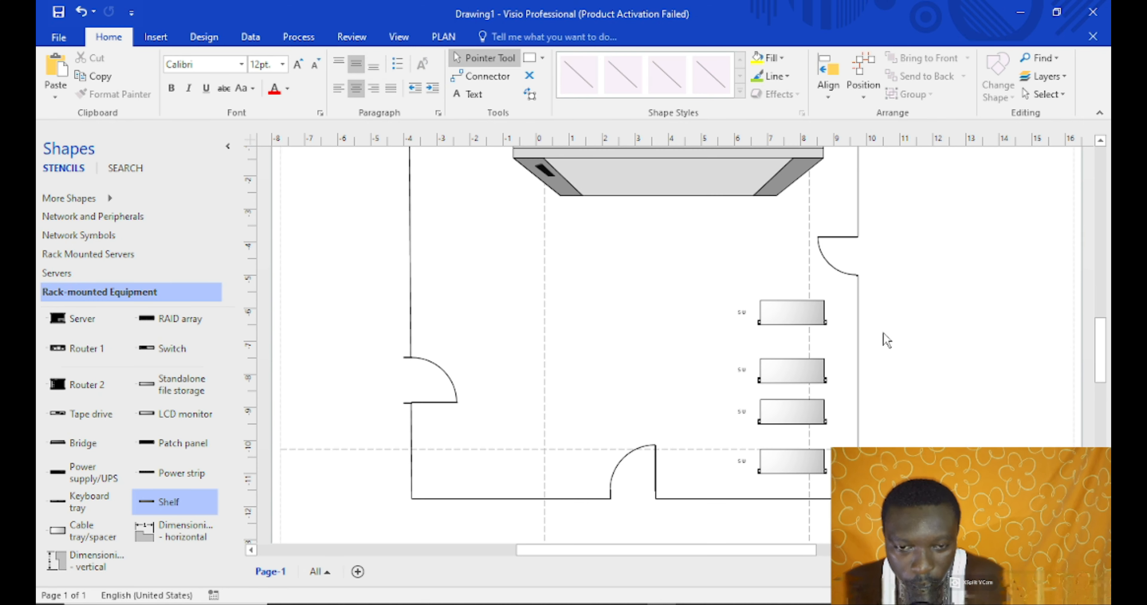
{"action": "left_click", "coordinate": [858, 340]}
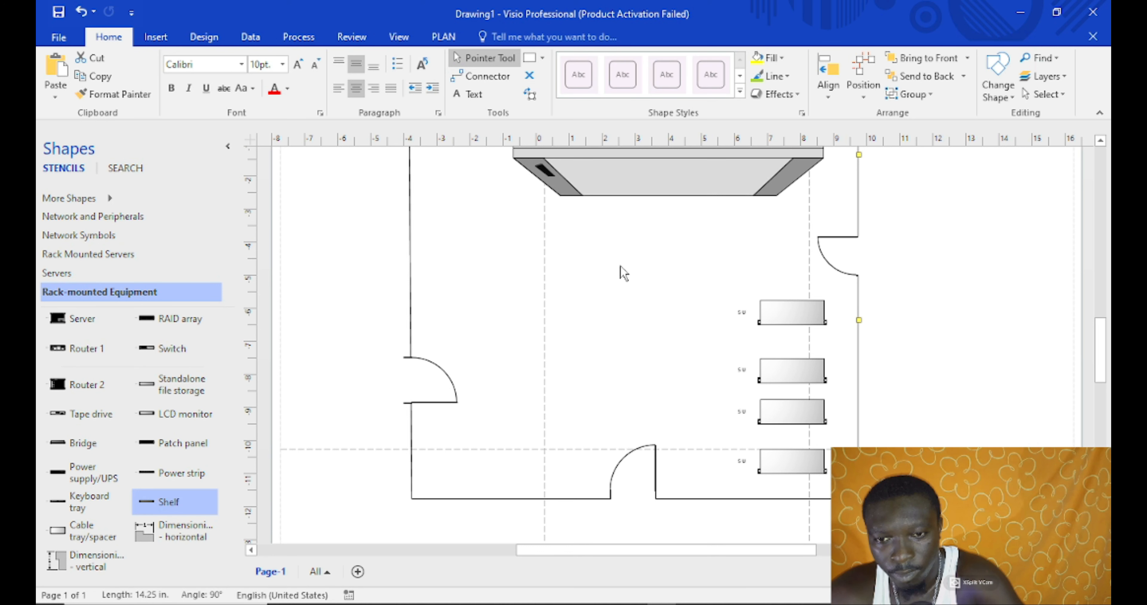
{"action": "key", "text": "ctrl+d"}
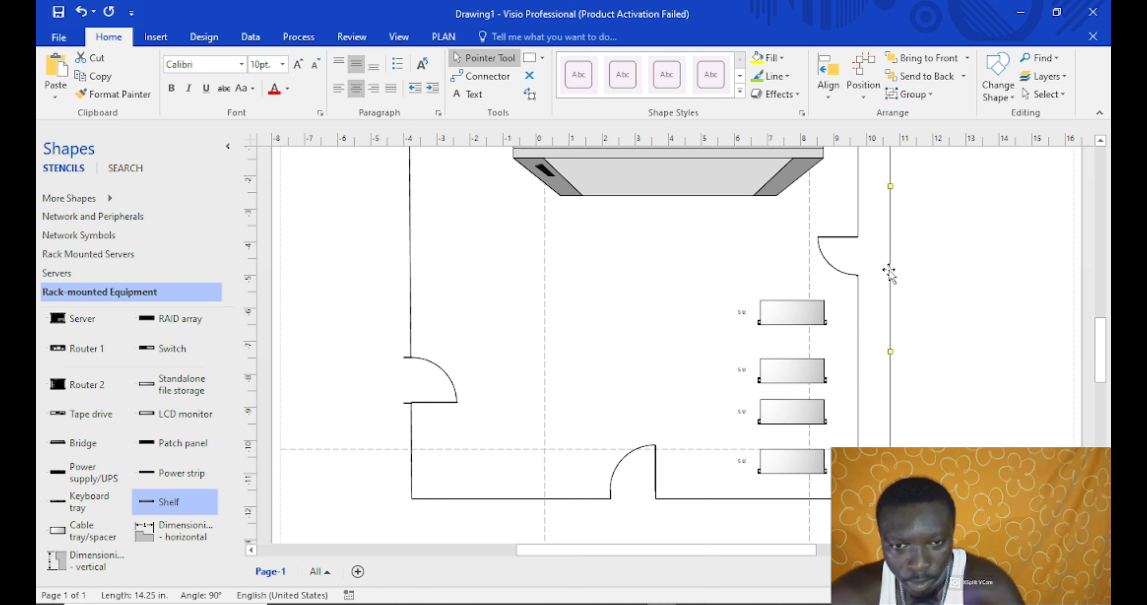
{"action": "left_click_drag", "start_coordinate": [888, 272], "coordinate": [617, 439]}
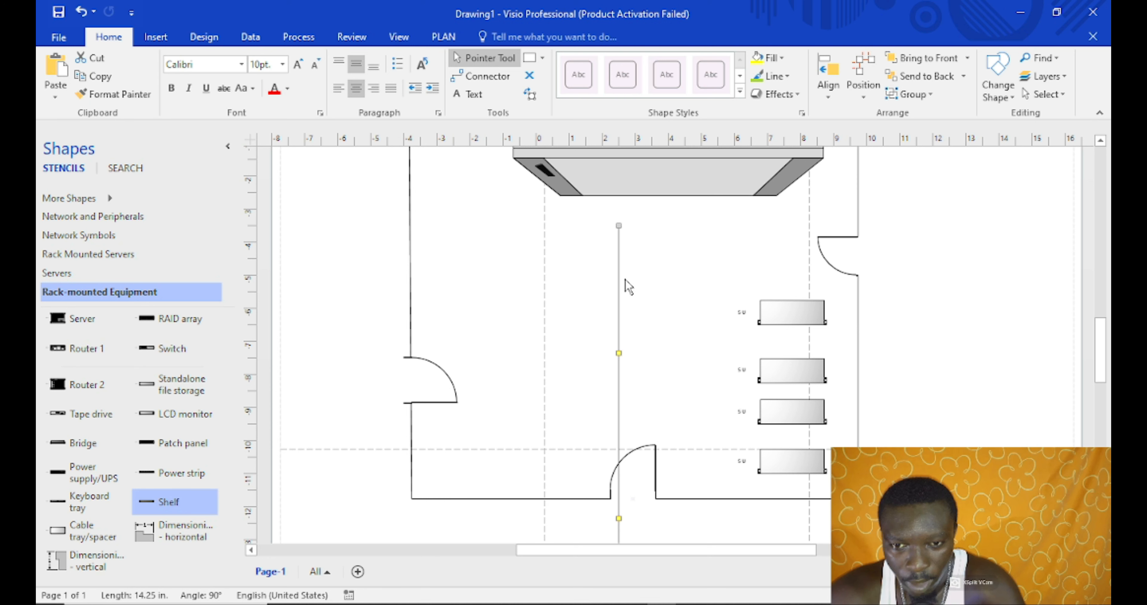
{"action": "mouse_move", "coordinate": [619, 226]}
{"action": "left_mouse_down"}
{"action": "mouse_move", "coordinate": [619, 357]}
{"action": "mouse_move", "coordinate": [623, 213]}
{"action": "left_mouse_up"}
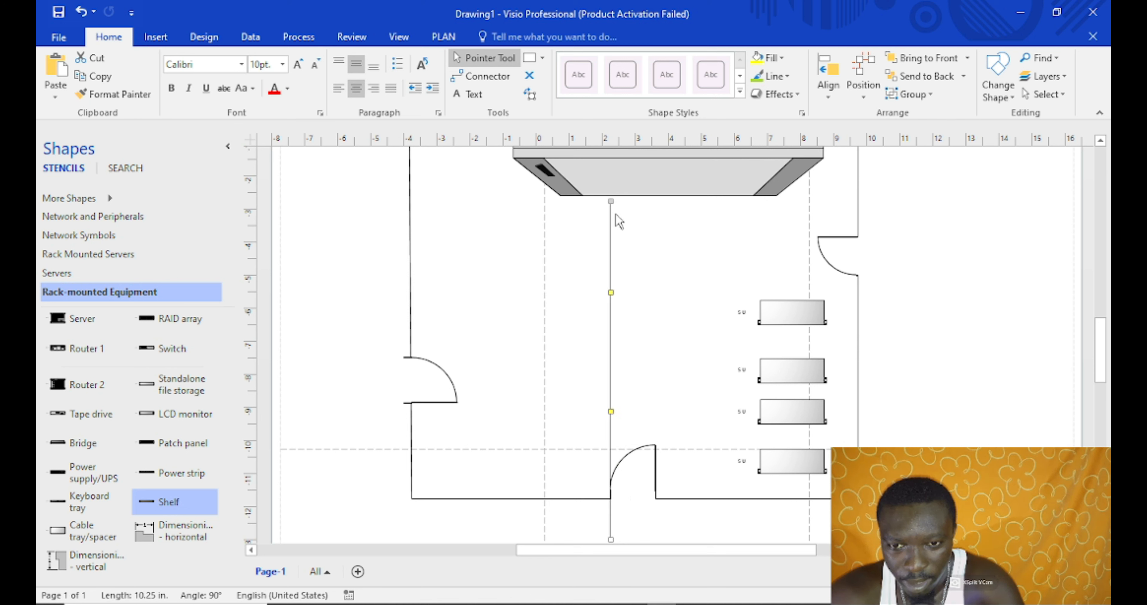
{"action": "left_click_drag", "start_coordinate": [611, 201], "coordinate": [859, 275]}
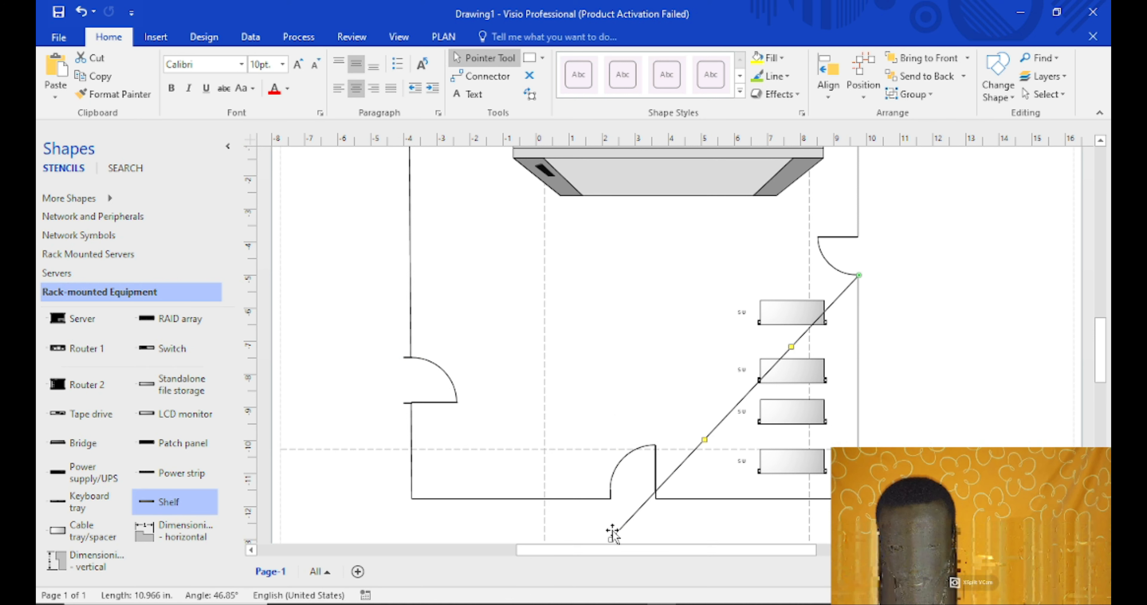
{"action": "left_click_drag", "start_coordinate": [612, 531], "coordinate": [410, 270]}
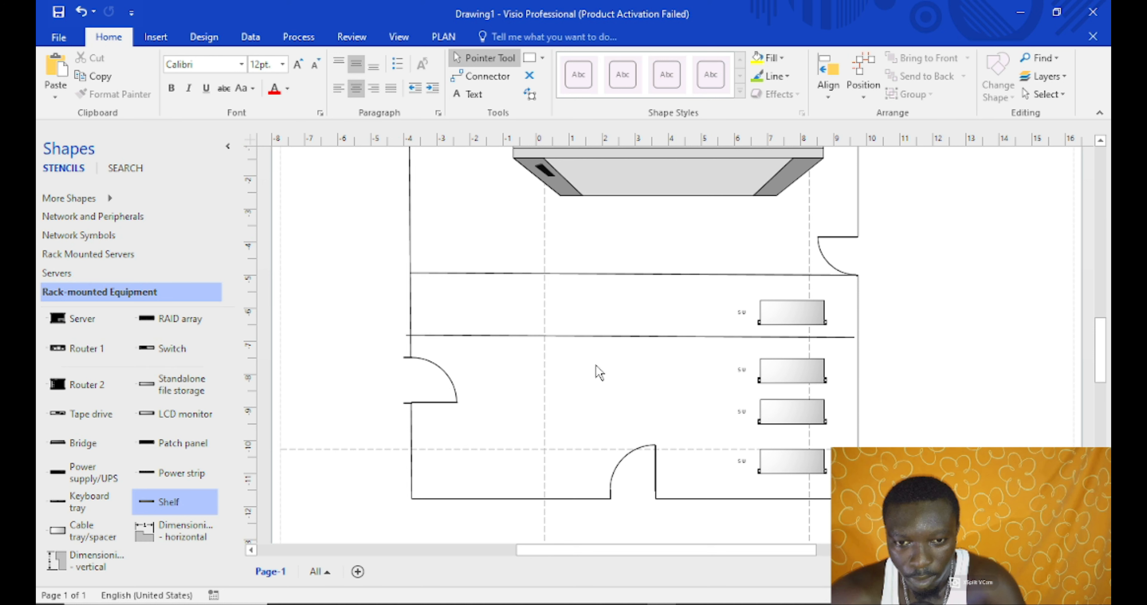
Attach the left end of the line between the first and second shelves to the outline's left line
{"action": "left_click", "coordinate": [408, 335]}
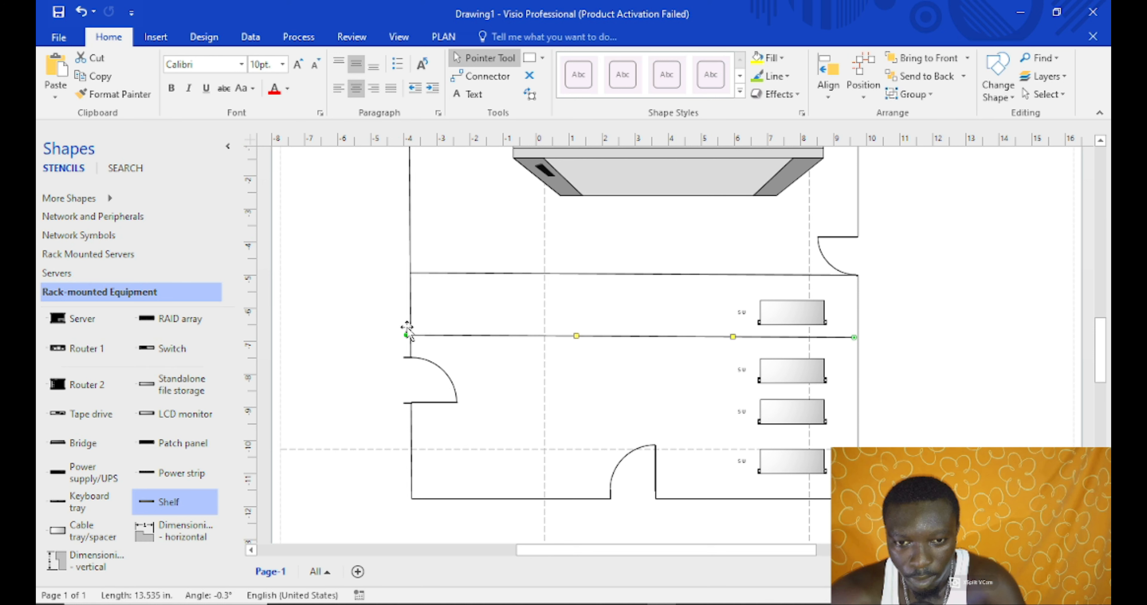
{"action": "left_click_drag", "start_coordinate": [407, 333], "coordinate": [410, 332]}
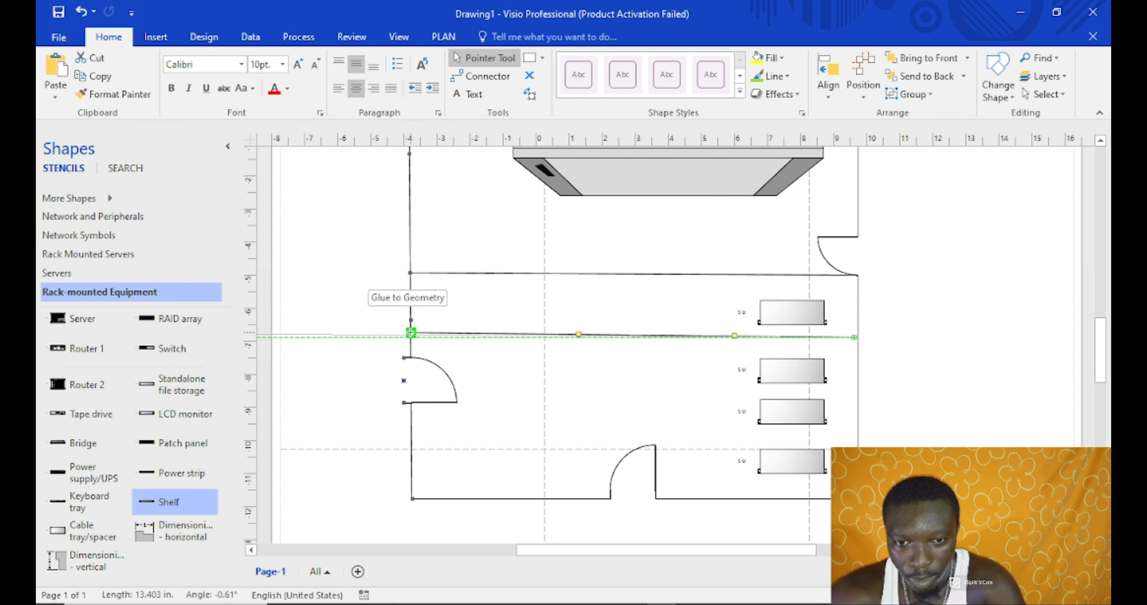
{"action": "left_click", "coordinate": [499, 362]}
Duplicate the second crosswise line above the third shelf and run the copy from the lower left door's inner edge to the outline's right line
{"action": "key", "text": "ctrl+z"}
{"action": "left_click_drag", "start_coordinate": [645, 337], "coordinate": [540, 397]}
{"action": "key", "text": "ctrl+z"}
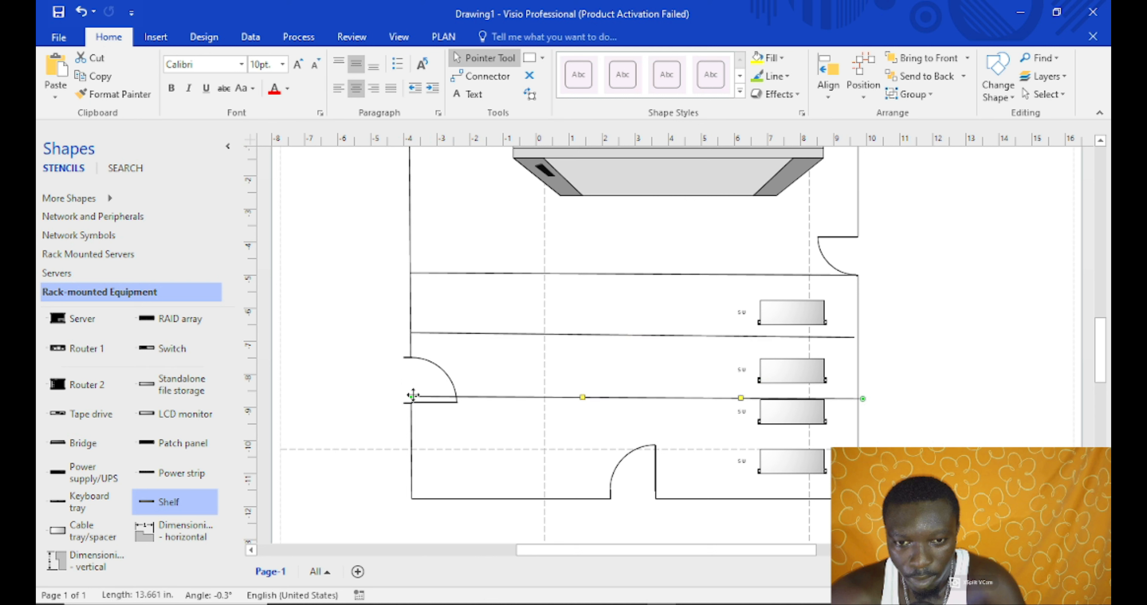
{"action": "left_click_drag", "start_coordinate": [408, 395], "coordinate": [456, 395]}
{"action": "left_click", "coordinate": [473, 427]}
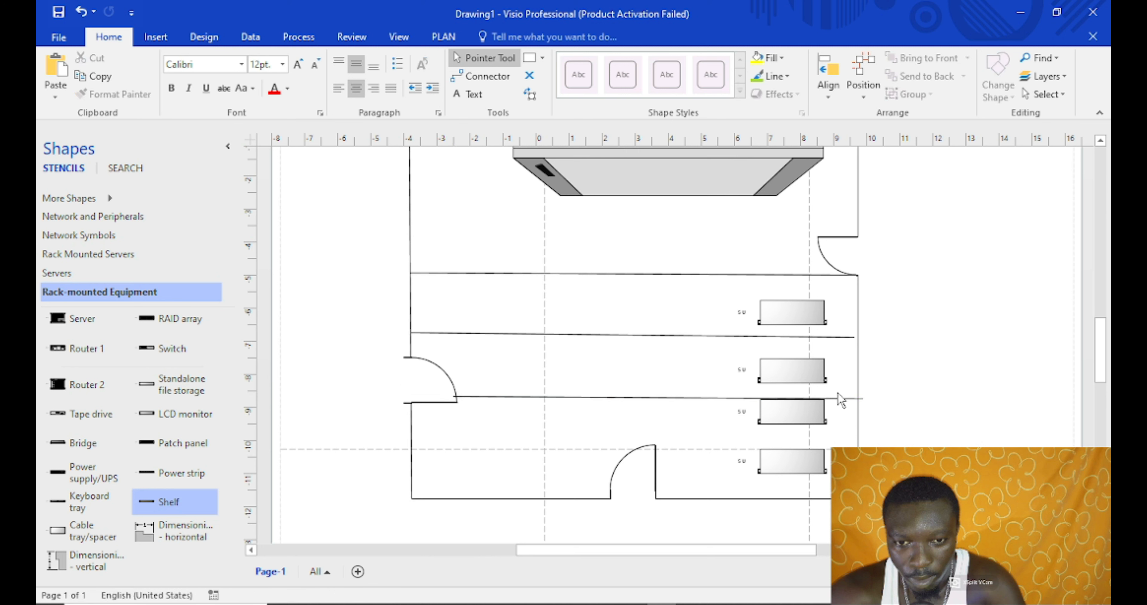
{"action": "mouse_move", "coordinate": [839, 398]}
{"action": "left_mouse_down"}
{"action": "mouse_move", "coordinate": [872, 401]}
{"action": "mouse_move", "coordinate": [859, 399]}
{"action": "left_mouse_up"}
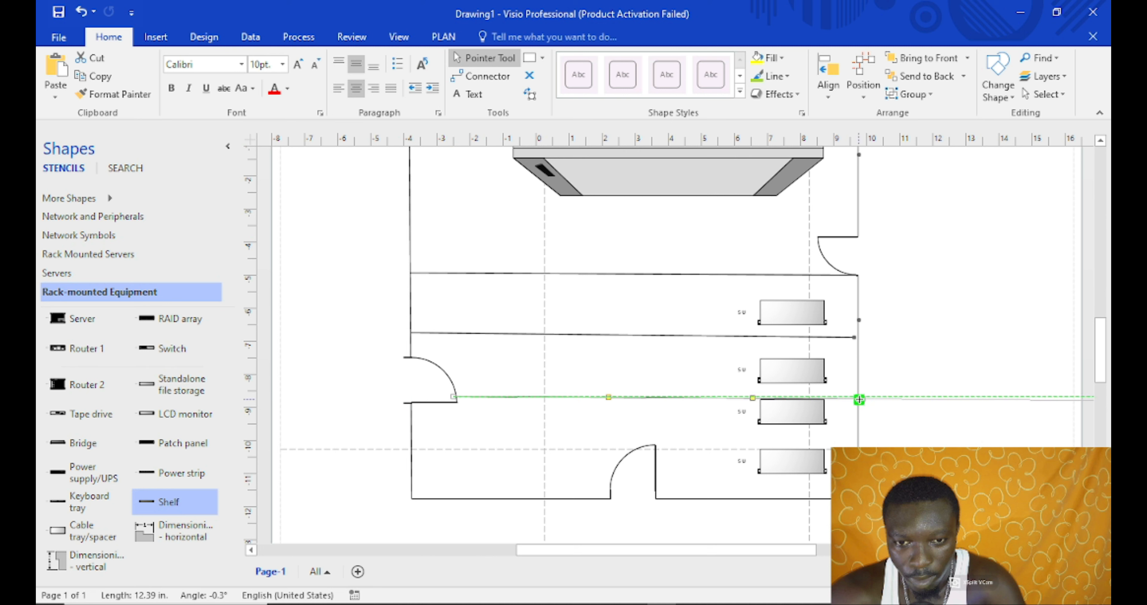
Adjust the left end of the third crosswise line so it meets the lower left door's inner edge
{"action": "left_click", "coordinate": [621, 429]}
{"action": "left_click", "coordinate": [480, 397]}
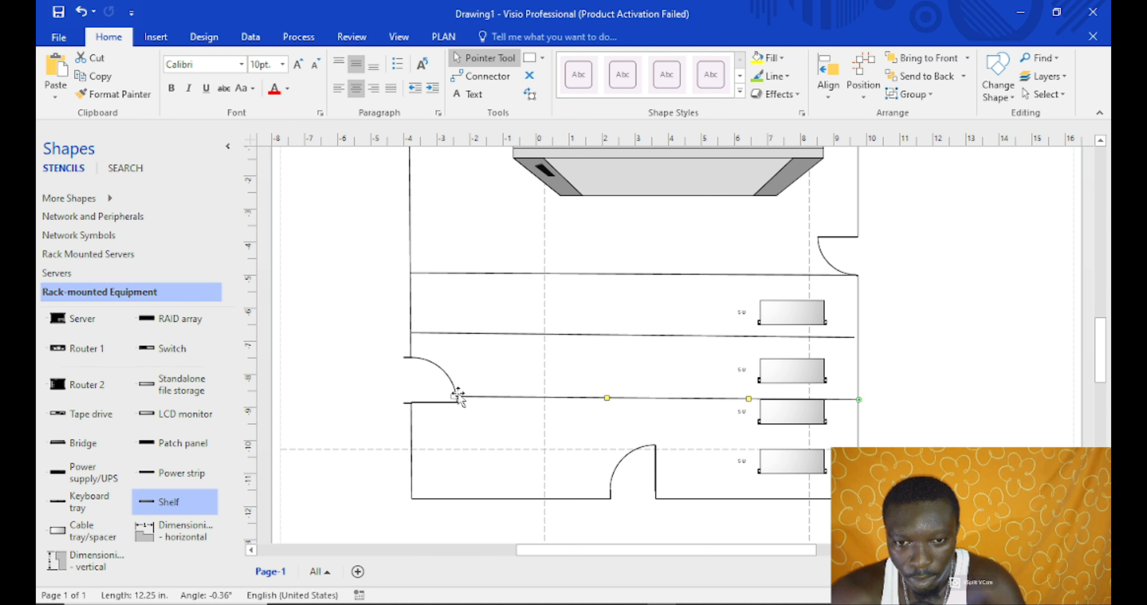
{"action": "left_click_drag", "start_coordinate": [452, 394], "coordinate": [457, 396]}
{"action": "left_click", "coordinate": [502, 434]}
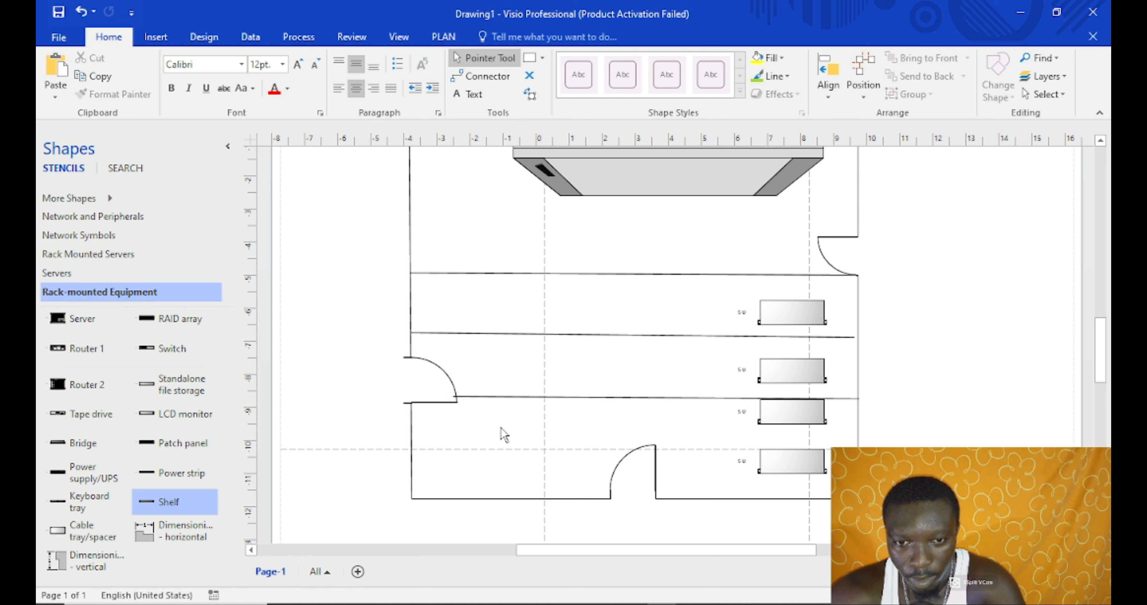
Paste another crosswise line just above the outline's bottom line and fit it between the left and right lines
{"action": "key", "text": "ctrl+v"}
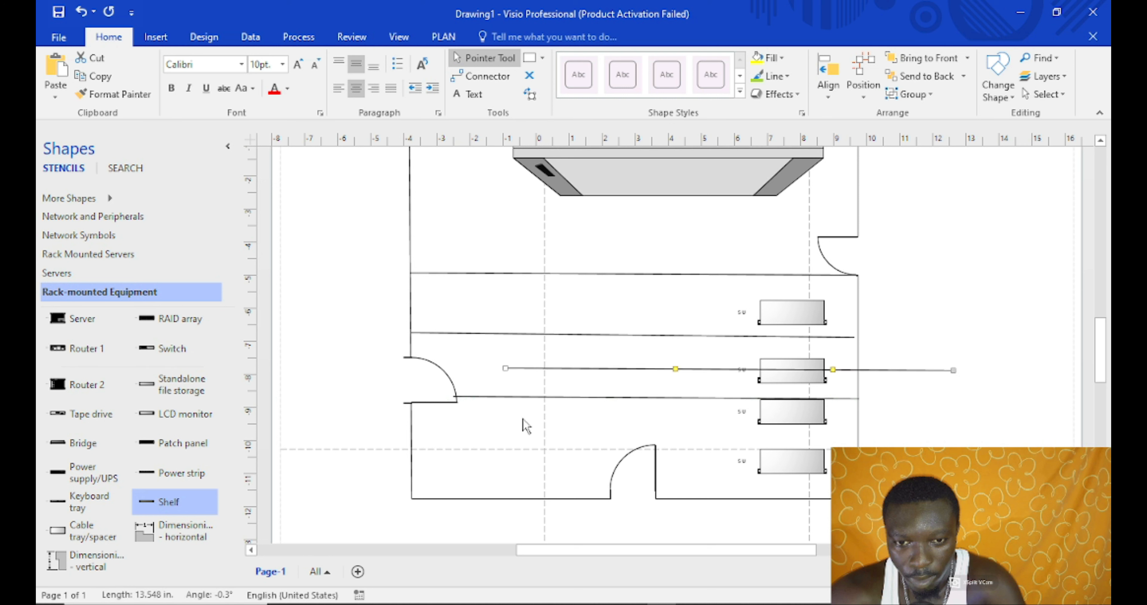
{"action": "mouse_move", "coordinate": [633, 368]}
{"action": "left_mouse_down"}
{"action": "mouse_move", "coordinate": [616, 426]}
{"action": "mouse_move", "coordinate": [544, 481]}
{"action": "left_mouse_up"}
{"action": "left_click", "coordinate": [587, 447]}
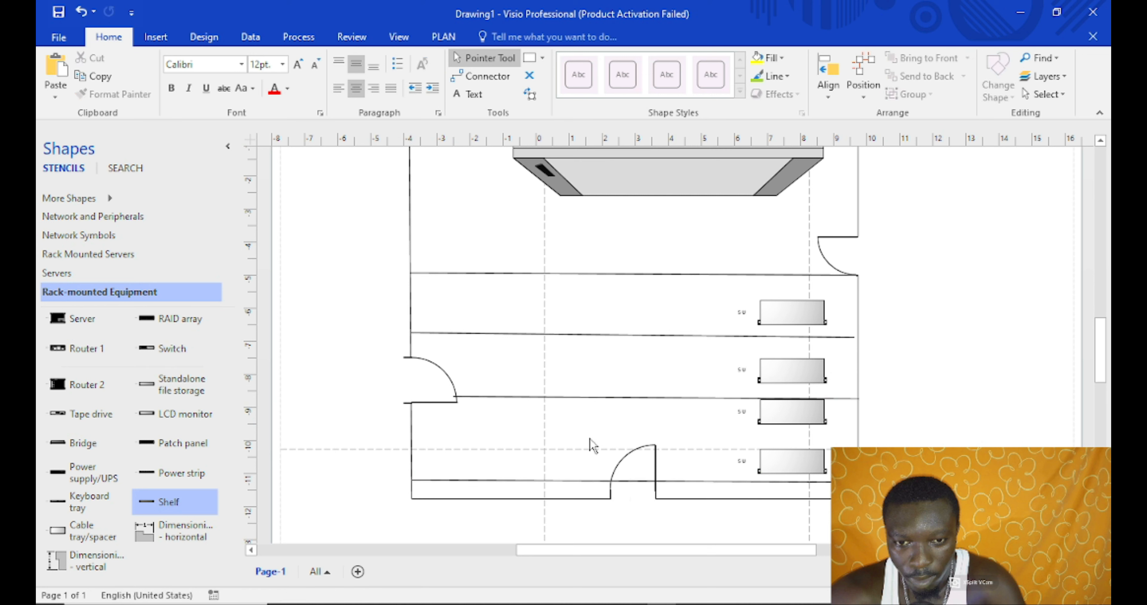
{"action": "left_click", "coordinate": [824, 483]}
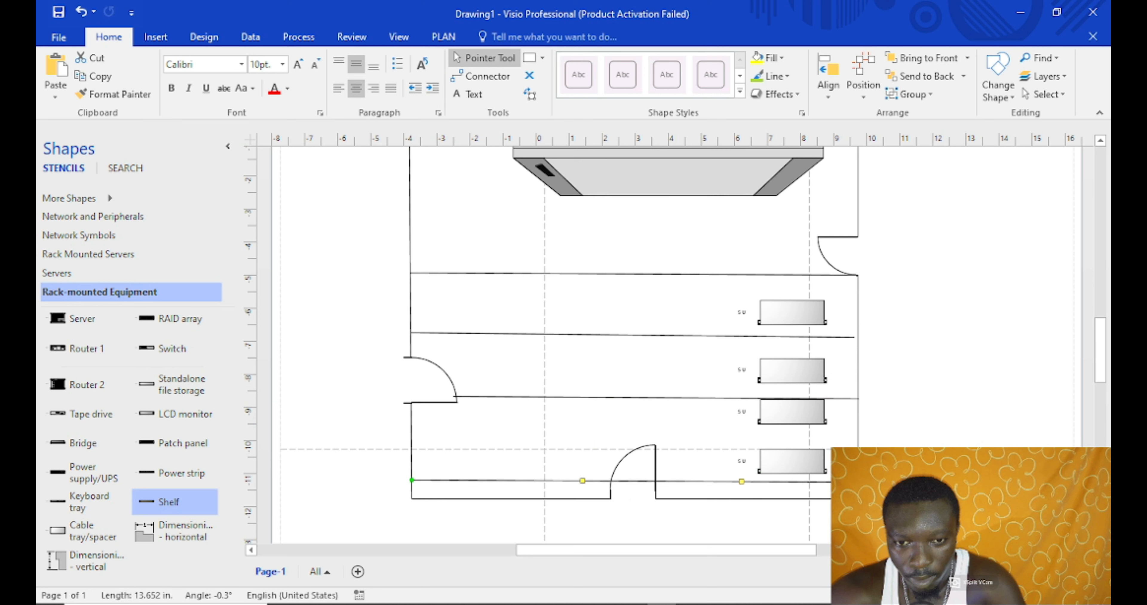
{"action": "left_click_drag", "start_coordinate": [864, 482], "coordinate": [859, 482]}
{"action": "left_click", "coordinate": [827, 490]}
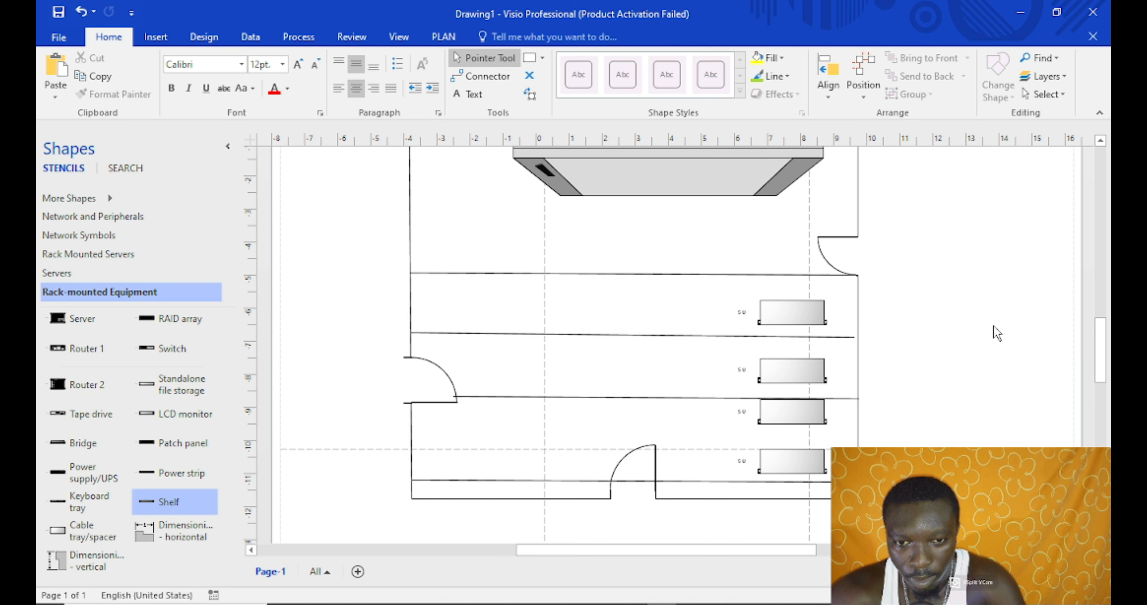
{"action": "mouse_move", "coordinate": [1104, 354]}
{"action": "left_mouse_down"}
{"action": "mouse_move", "coordinate": [1099, 272]}
{"action": "mouse_move", "coordinate": [1101, 354]}
{"action": "mouse_move", "coordinate": [1103, 320]}
{"action": "mouse_move", "coordinate": [1103, 352]}
{"action": "mouse_move", "coordinate": [1104, 334]}
{"action": "left_mouse_up"}
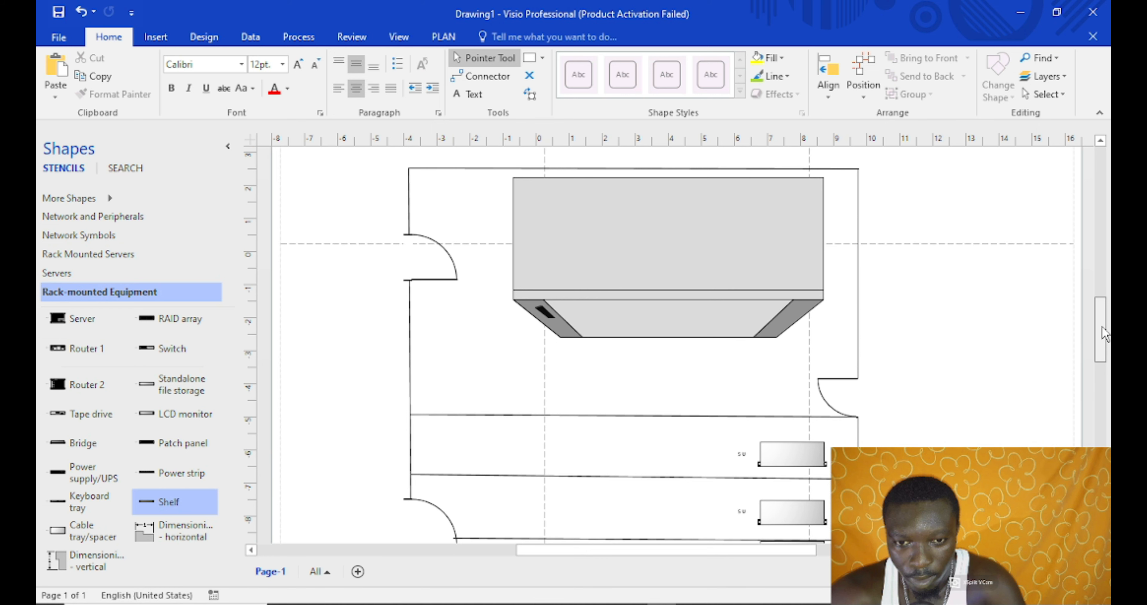
{"action": "left_click_drag", "start_coordinate": [1105, 334], "coordinate": [1106, 349]}
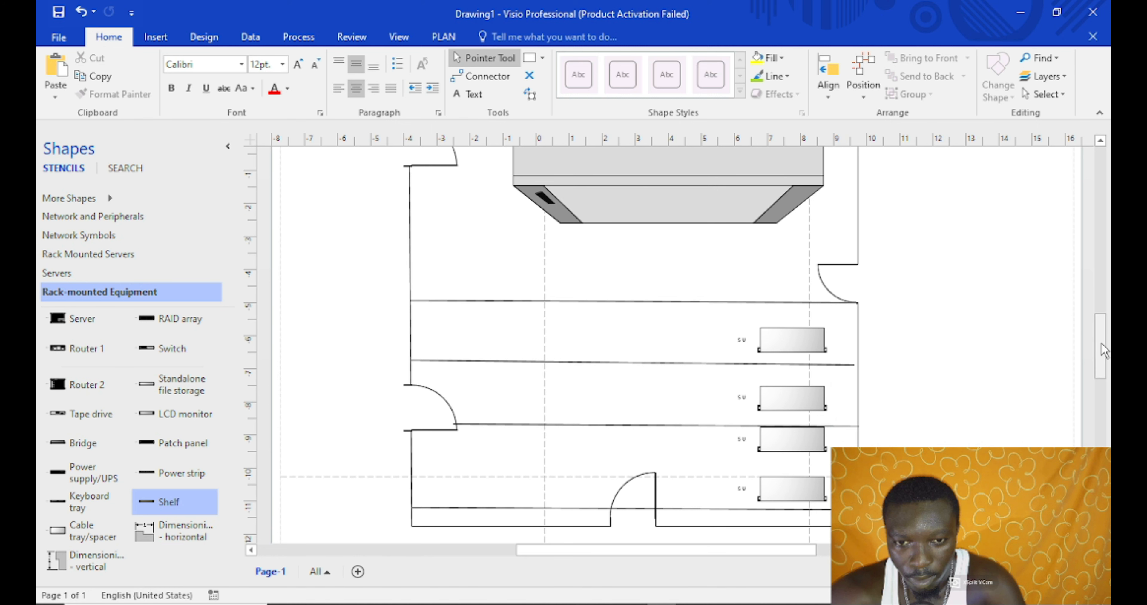
{"action": "mouse_move", "coordinate": [1104, 350]}
{"action": "left_mouse_down"}
{"action": "mouse_move", "coordinate": [1100, 366]}
{"action": "mouse_move", "coordinate": [1100, 329]}
{"action": "mouse_move", "coordinate": [1099, 347]}
{"action": "left_mouse_up"}
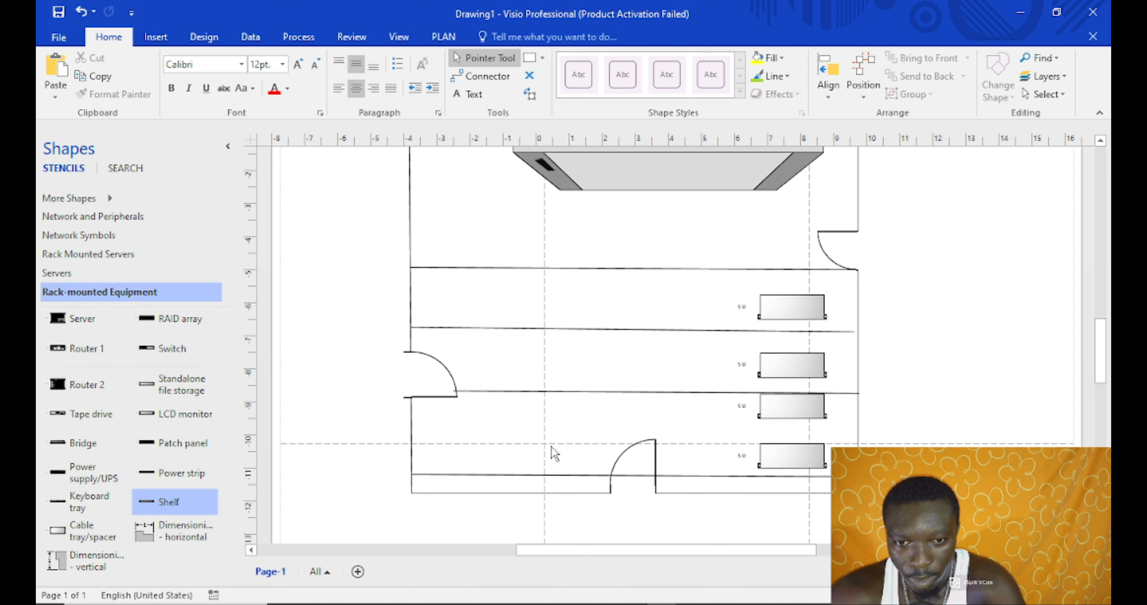
Switch to File Explorer, open the Desktop's visio folder and bring the picture NicePng_camera-hd-png_3634175 into the drawing
{"action": "key", "text": "super"}
{"action": "left_click", "coordinate": [341, 596]}
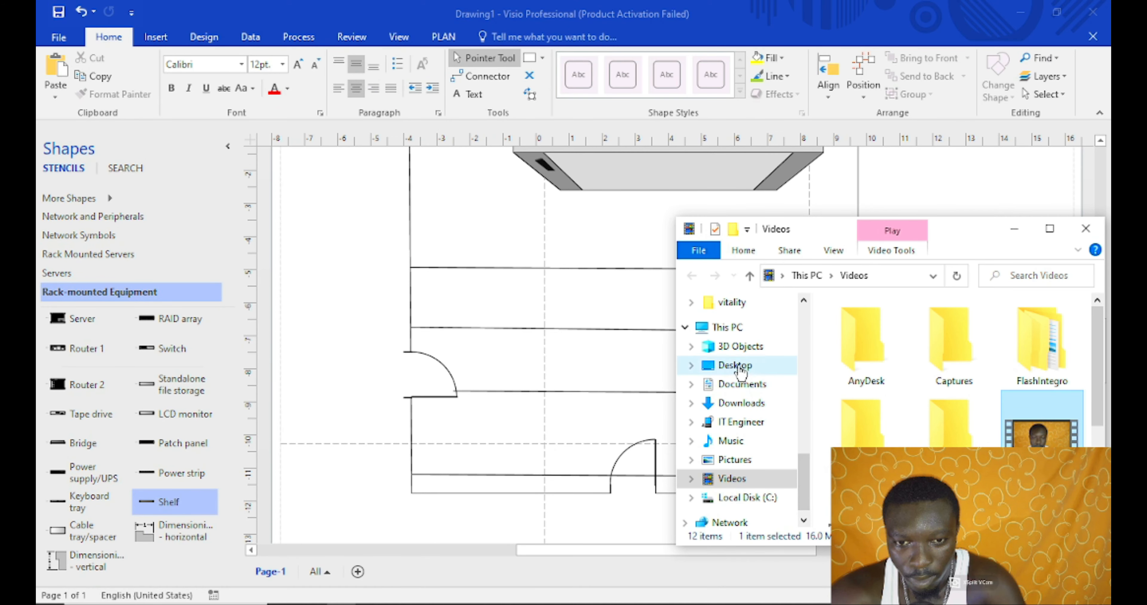
{"action": "left_click", "coordinate": [737, 366]}
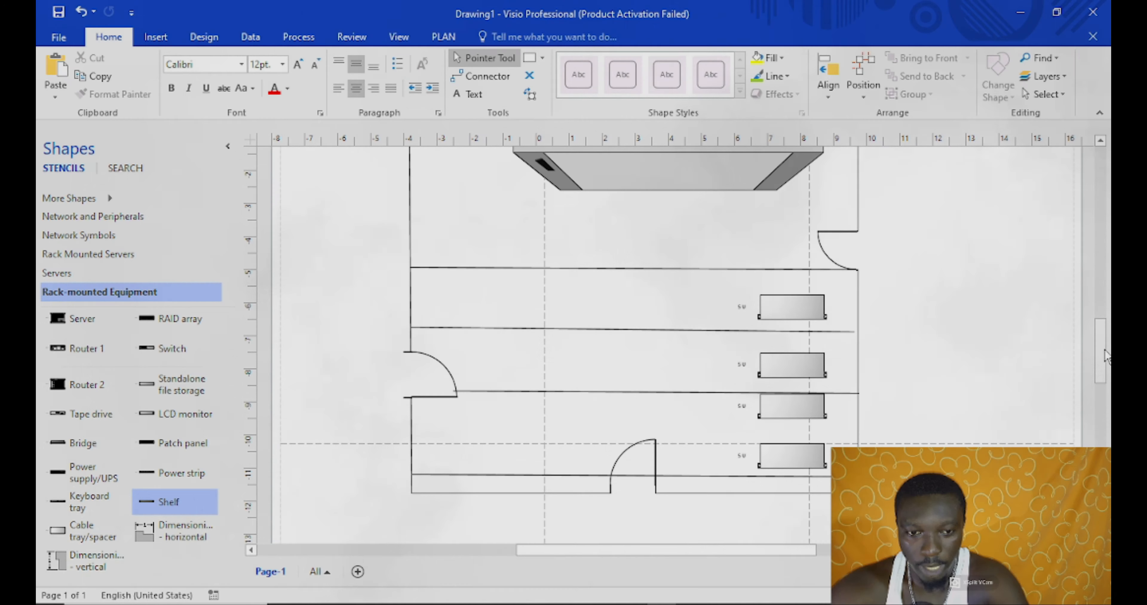
{"action": "left_click_drag", "start_coordinate": [1106, 356], "coordinate": [1105, 328]}
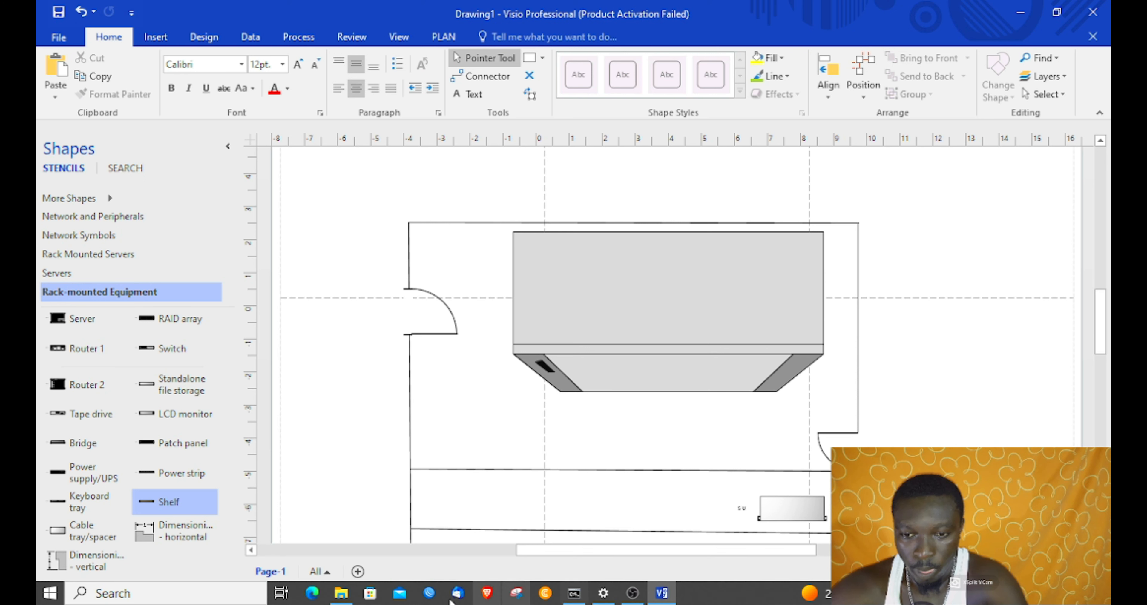
{"action": "left_click", "coordinate": [342, 594]}
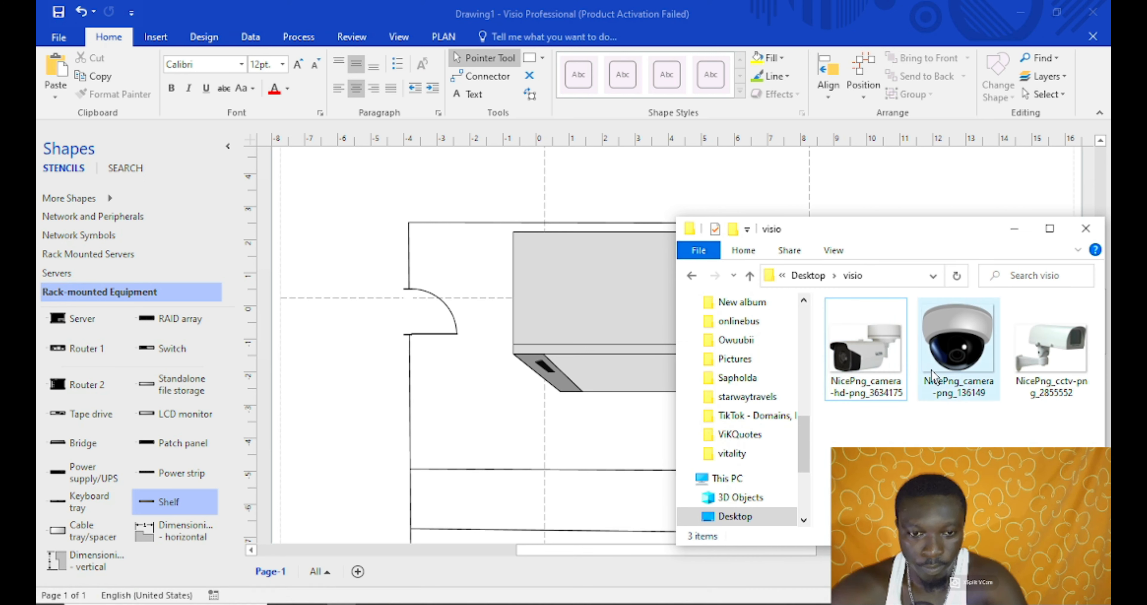
{"action": "left_click_drag", "start_coordinate": [892, 359], "coordinate": [497, 350]}
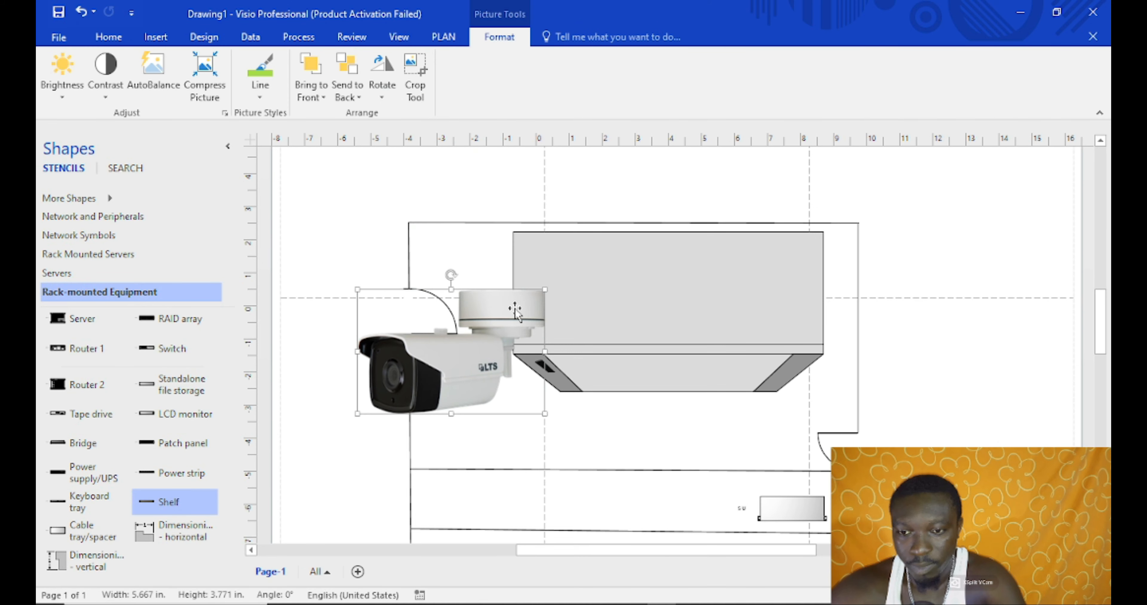
Shrink the camera picture to about 1.75 x 1.16 in, rotate it to -165° and stand it on the outline's upper left corner
{"action": "left_click_drag", "start_coordinate": [549, 286], "coordinate": [435, 178]}
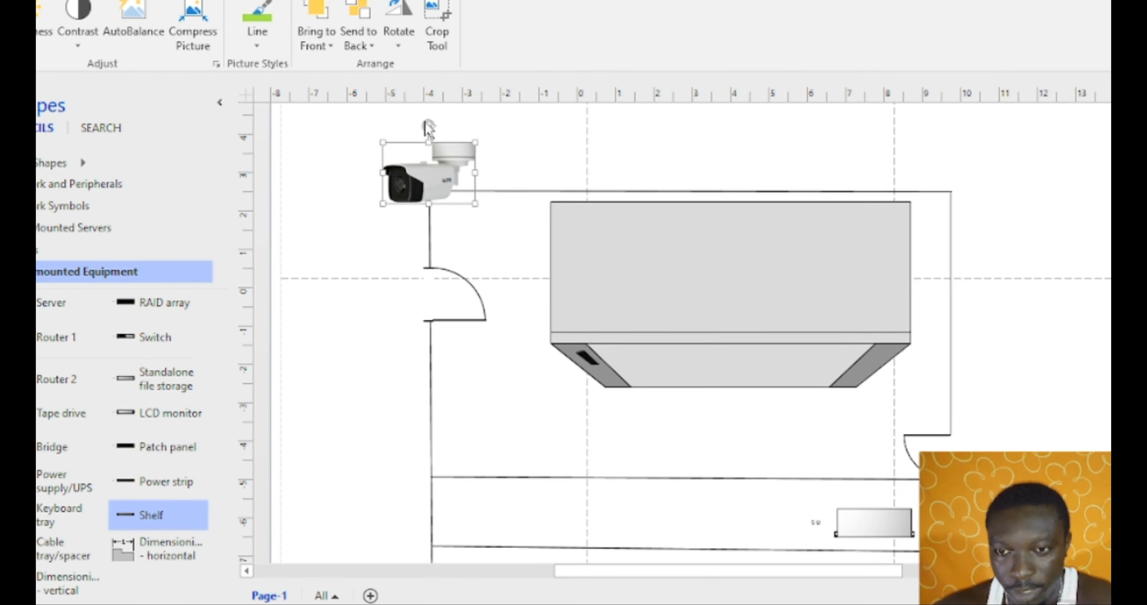
{"action": "left_click_drag", "start_coordinate": [428, 129], "coordinate": [450, 202]}
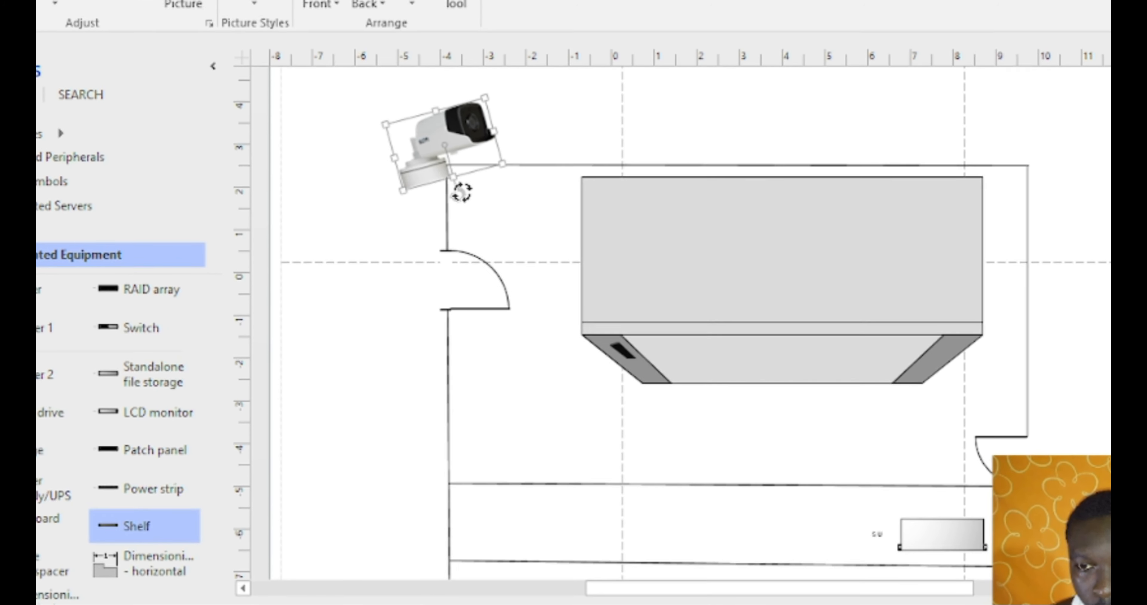
{"action": "left_click_drag", "start_coordinate": [429, 156], "coordinate": [477, 119]}
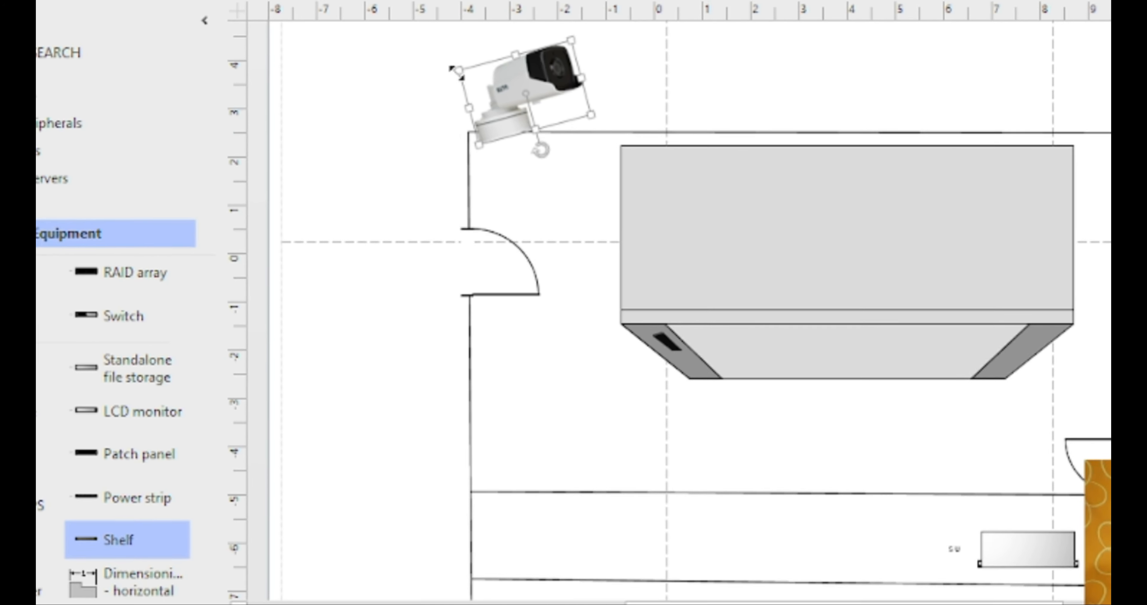
{"action": "left_click_drag", "start_coordinate": [456, 73], "coordinate": [492, 56]}
{"action": "left_click", "coordinate": [691, 47]}
{"action": "left_click", "coordinate": [561, 14]}
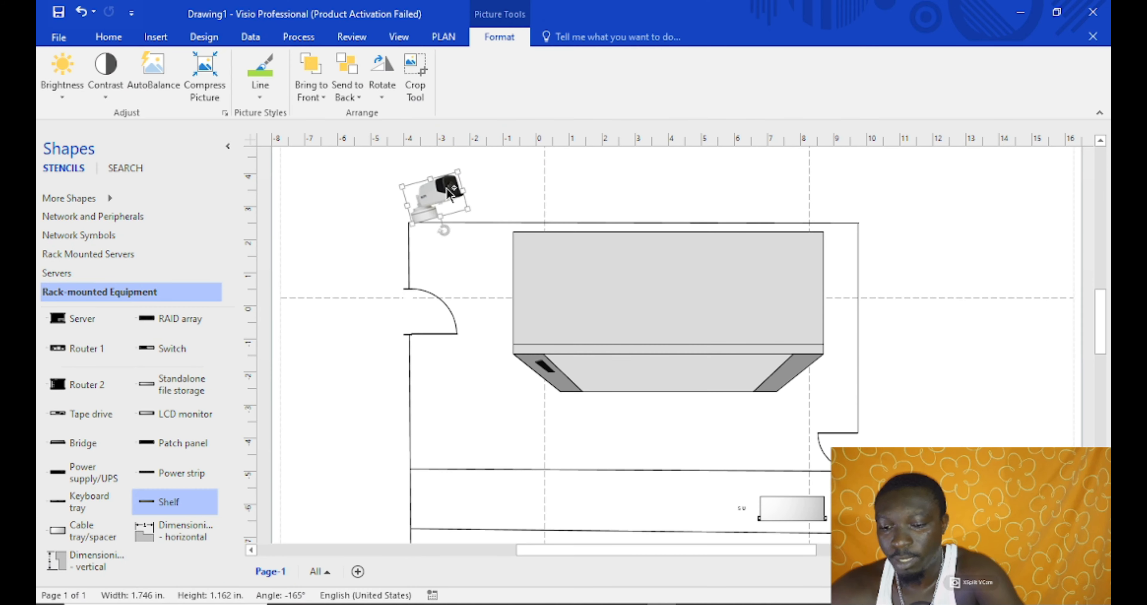
Duplicate the camera, place the copy above the outline's upper right corner facing left, and rotate it to 0°
{"action": "key", "text": "ctrl+d"}
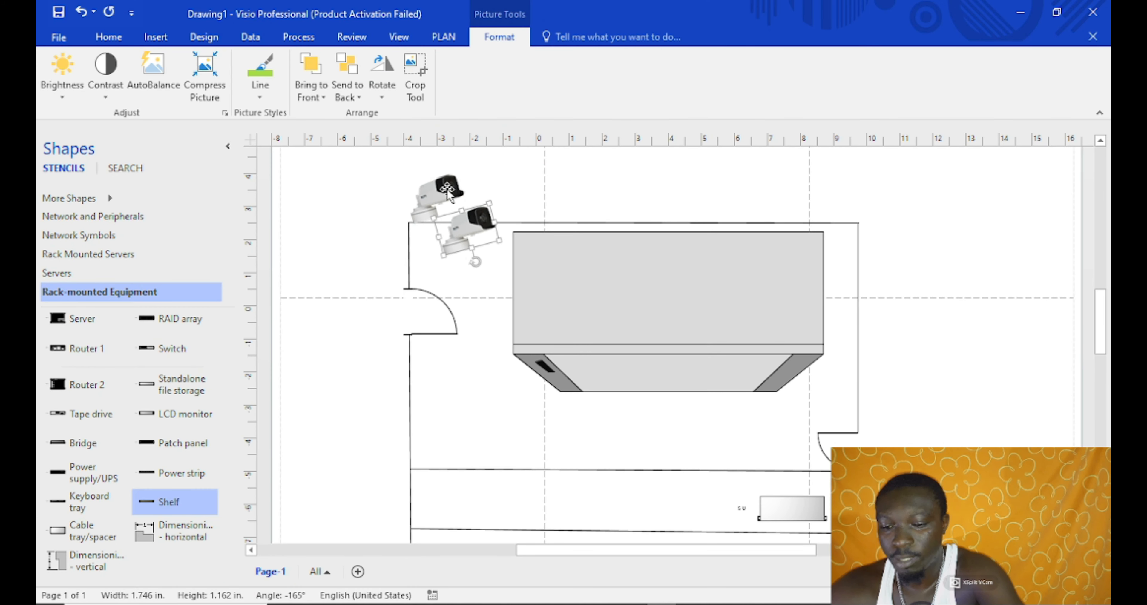
{"action": "left_click_drag", "start_coordinate": [478, 229], "coordinate": [853, 169]}
{"action": "left_click", "coordinate": [939, 236]}
{"action": "left_click_drag", "start_coordinate": [861, 212], "coordinate": [844, 211]}
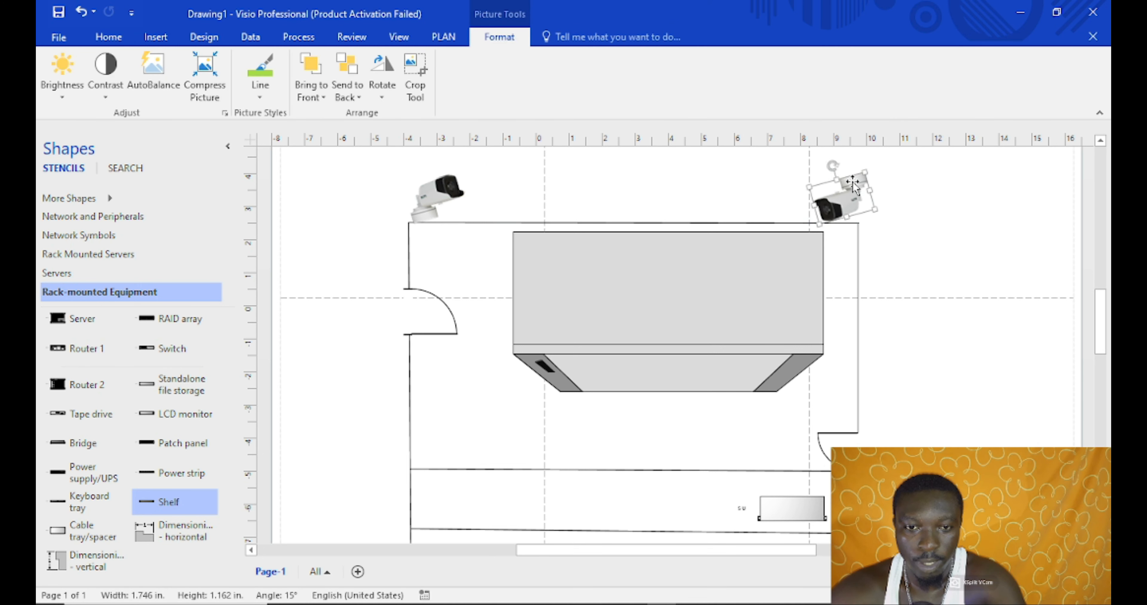
{"action": "left_click_drag", "start_coordinate": [833, 167], "coordinate": [842, 165]}
{"action": "left_click", "coordinate": [939, 250]}
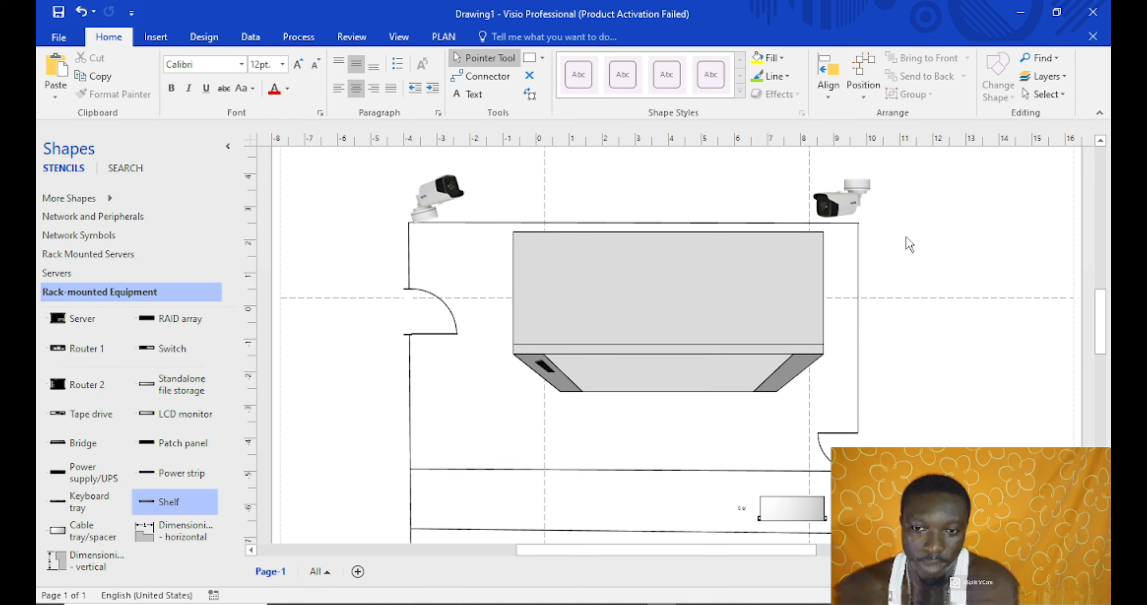
Narrow the upper right camera to about 1.62 in wide and tilt it to -15°
{"action": "left_click", "coordinate": [846, 203]}
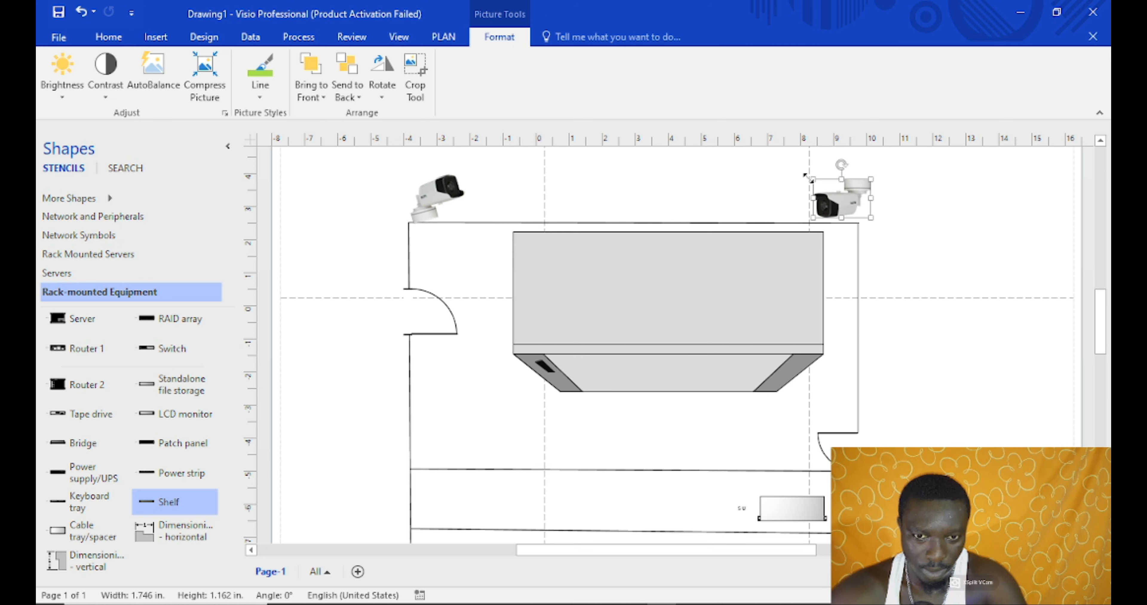
{"action": "mouse_move", "coordinate": [874, 198]}
{"action": "left_mouse_down"}
{"action": "mouse_move", "coordinate": [882, 221]}
{"action": "mouse_move", "coordinate": [848, 209]}
{"action": "mouse_move", "coordinate": [868, 214]}
{"action": "left_mouse_up"}
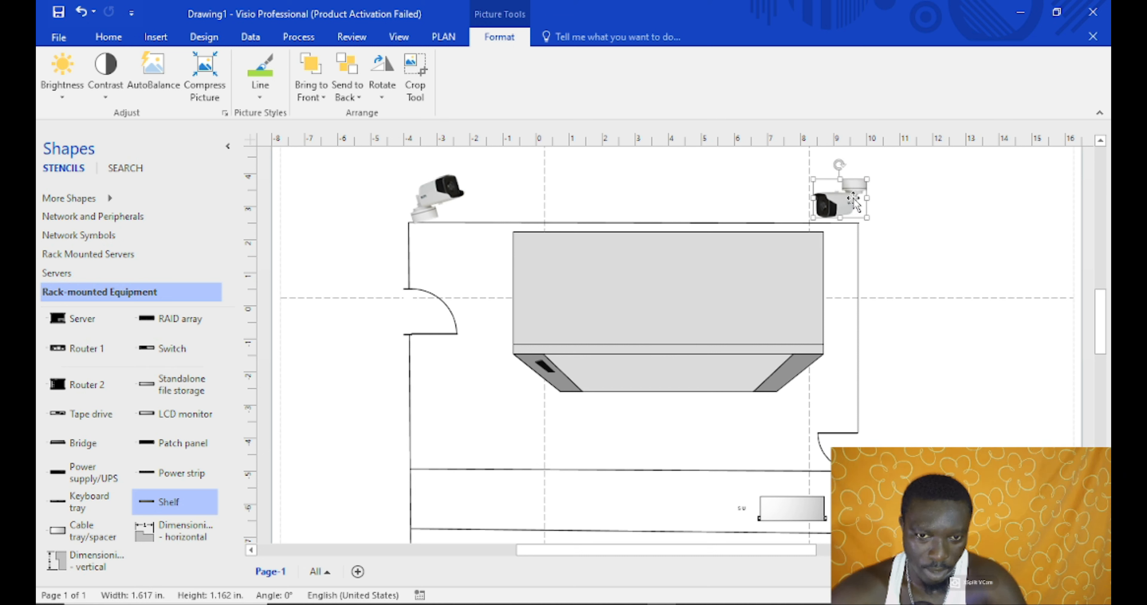
{"action": "left_click_drag", "start_coordinate": [839, 164], "coordinate": [848, 164]}
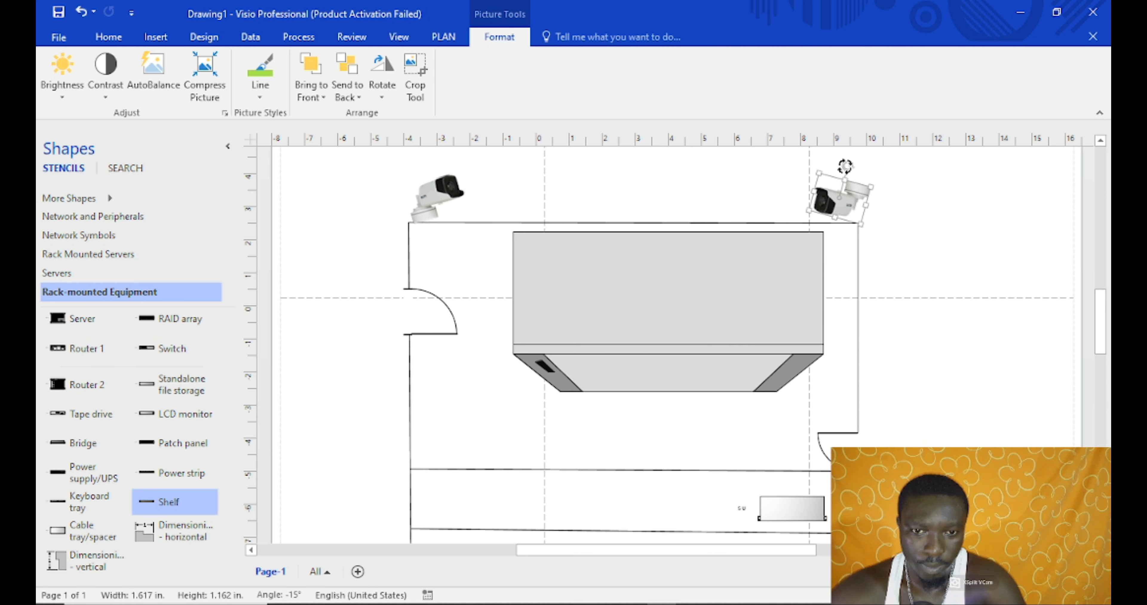
{"action": "left_click", "coordinate": [886, 237]}
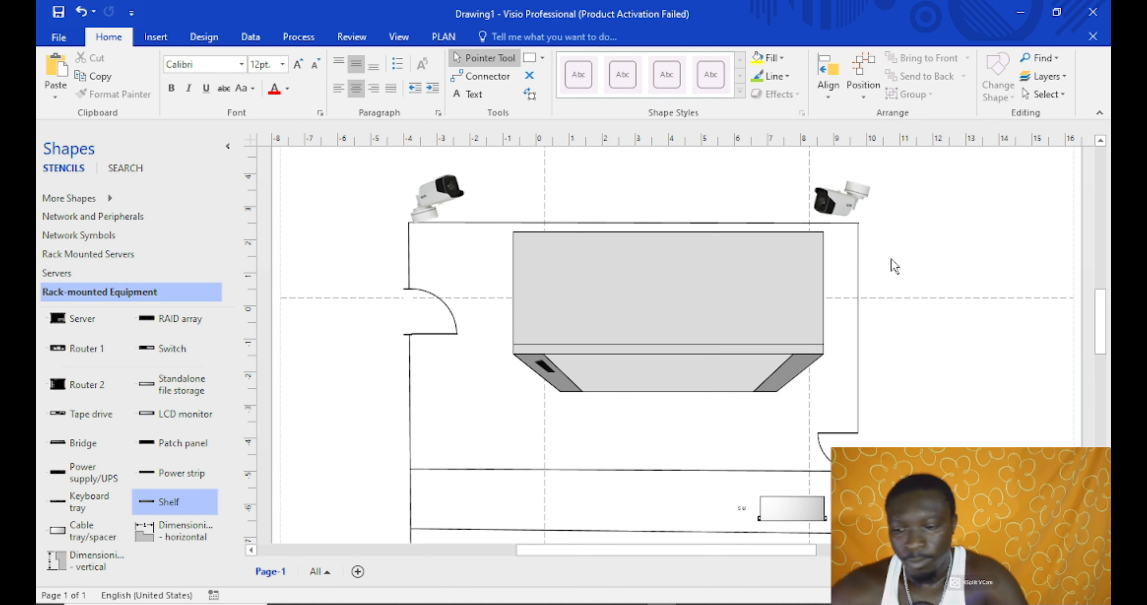
Paste another camera outside the upper end of the outline's right line and rotate it to face down along the wall
{"action": "key", "text": "ctrl+z"}
{"action": "left_click_drag", "start_coordinate": [508, 267], "coordinate": [862, 224]}
{"action": "left_click", "coordinate": [913, 279]}
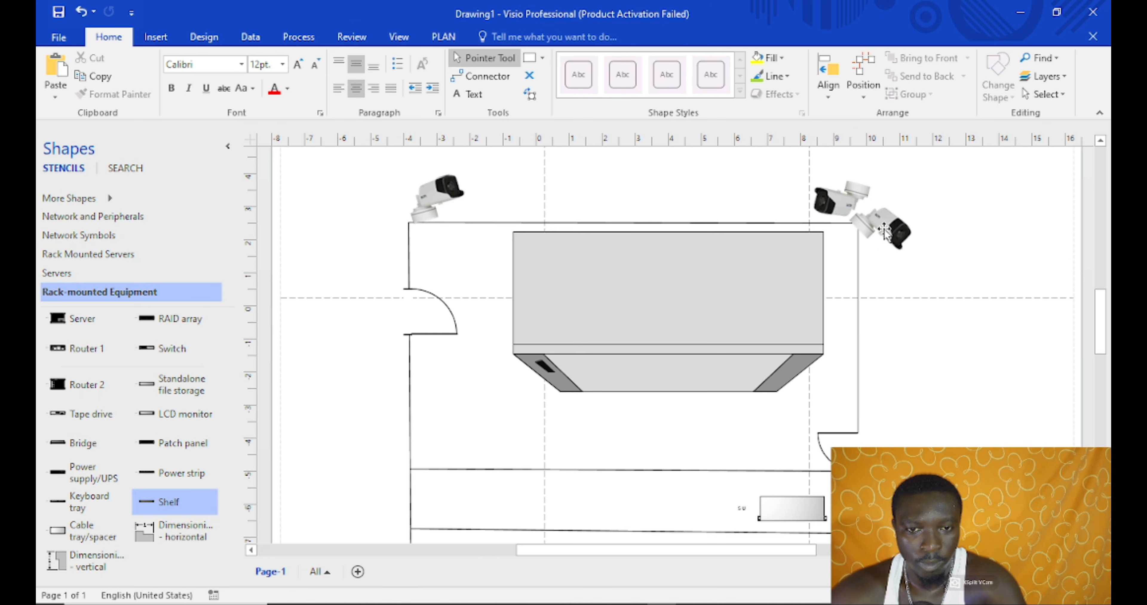
{"action": "left_click", "coordinate": [866, 244]}
{"action": "left_click_drag", "start_coordinate": [853, 248], "coordinate": [884, 248]}
{"action": "left_click", "coordinate": [908, 294]}
{"action": "left_click", "coordinate": [885, 227]}
{"action": "left_click", "coordinate": [944, 351]}
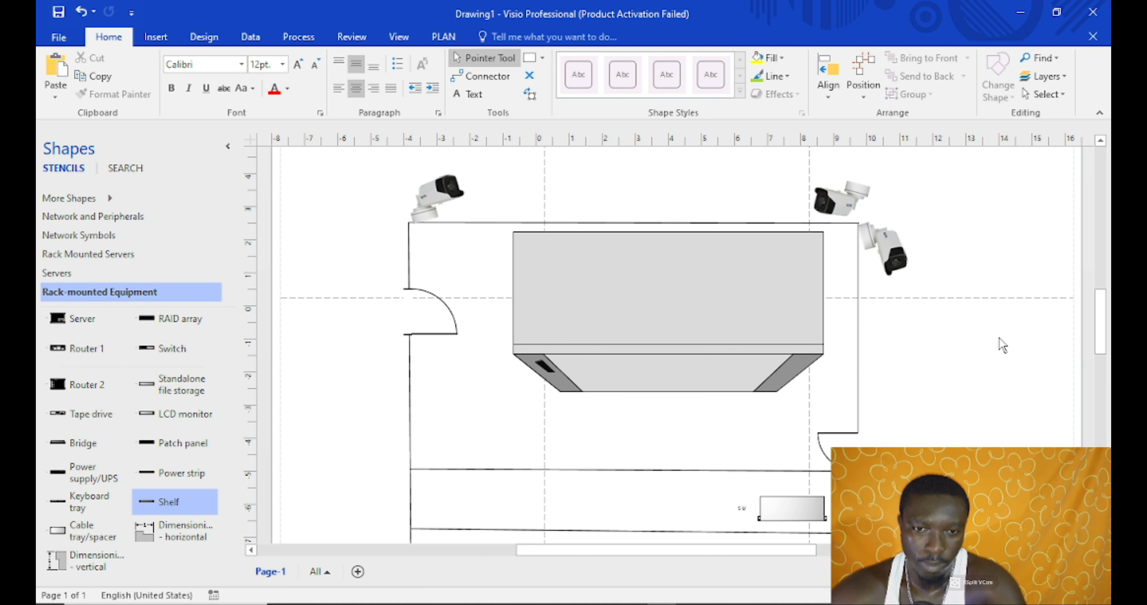
Paste a camera outside the lower end of the outline's right line and rotate it to -90° so it faces up
{"action": "left_click_drag", "start_coordinate": [1105, 328], "coordinate": [1106, 377]}
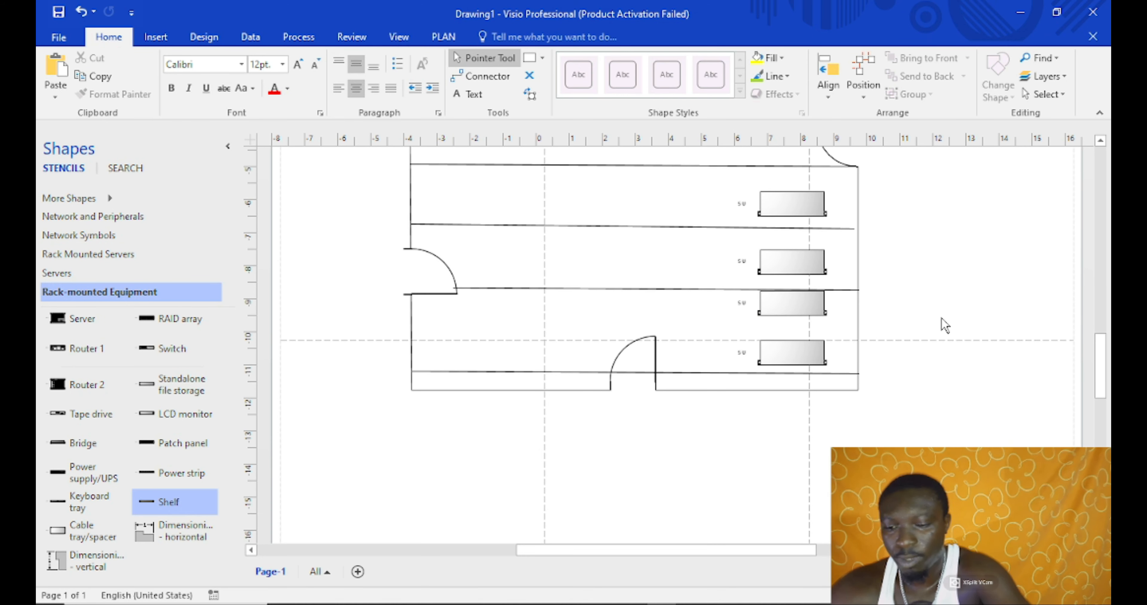
{"action": "key", "text": "ctrl+z"}
{"action": "left_click_drag", "start_coordinate": [699, 345], "coordinate": [888, 367]}
{"action": "left_click", "coordinate": [935, 413]}
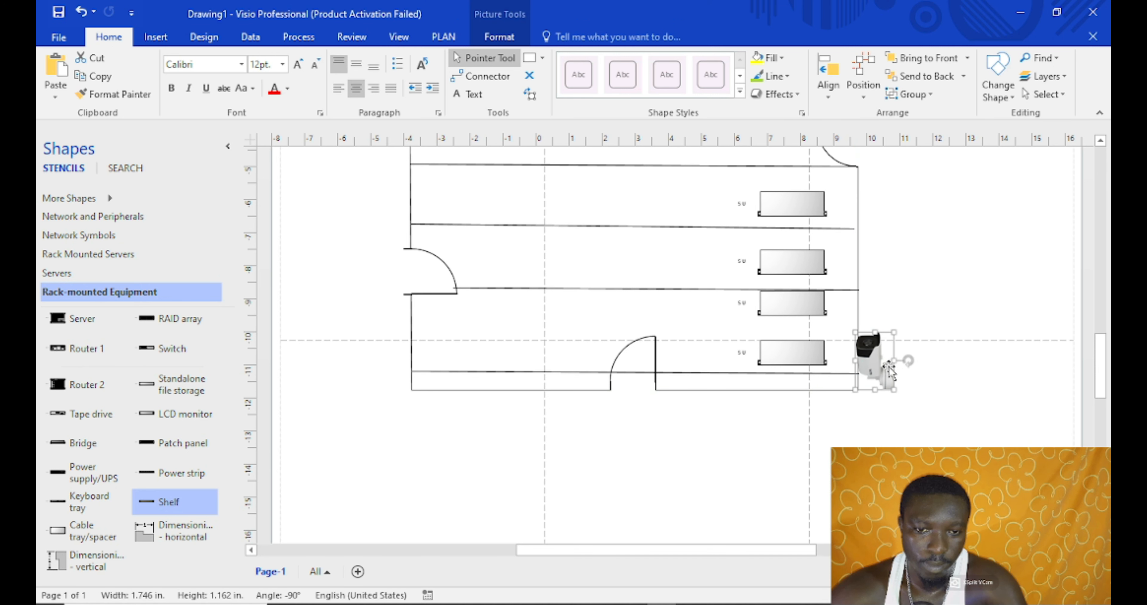
{"action": "left_click", "coordinate": [892, 409]}
Paste a camera below the right end of the outline's bottom line, rotated to 0° so it faces left
{"action": "scroll", "coordinate": [1103, 331], "scroll_direction": "down", "scroll_amount": 5}
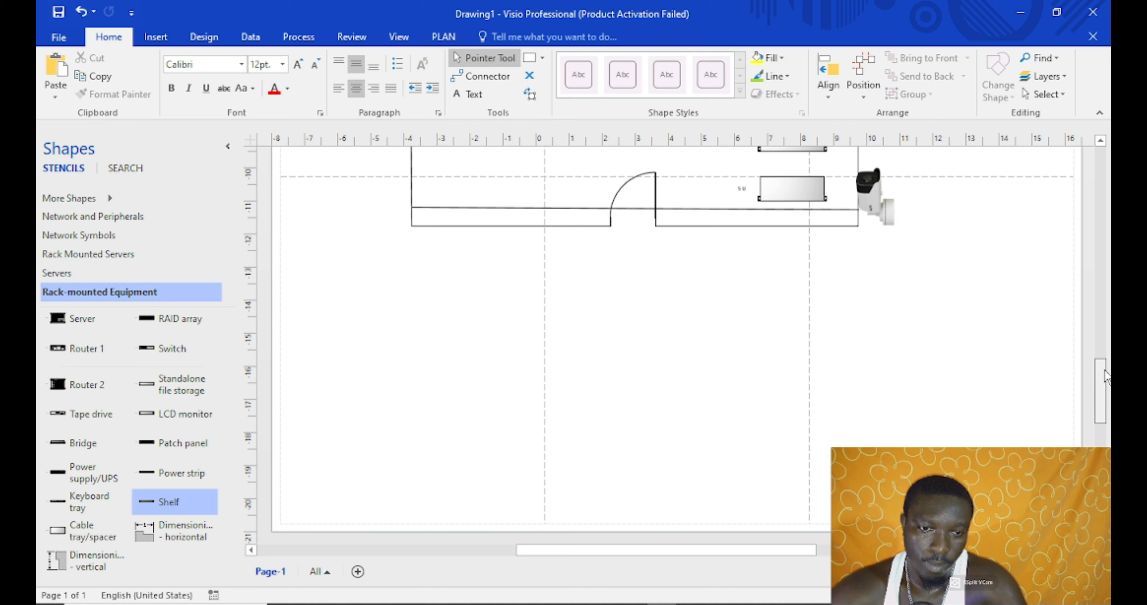
{"action": "key", "text": "ctrl+v"}
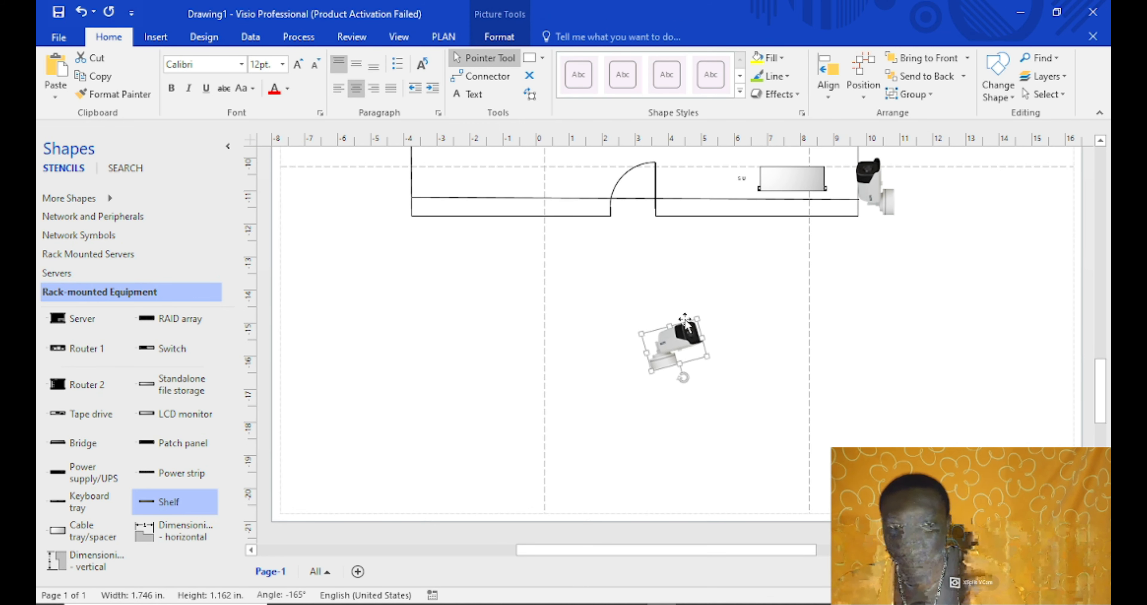
{"action": "left_click_drag", "start_coordinate": [675, 345], "coordinate": [840, 199]}
{"action": "left_click", "coordinate": [898, 281]}
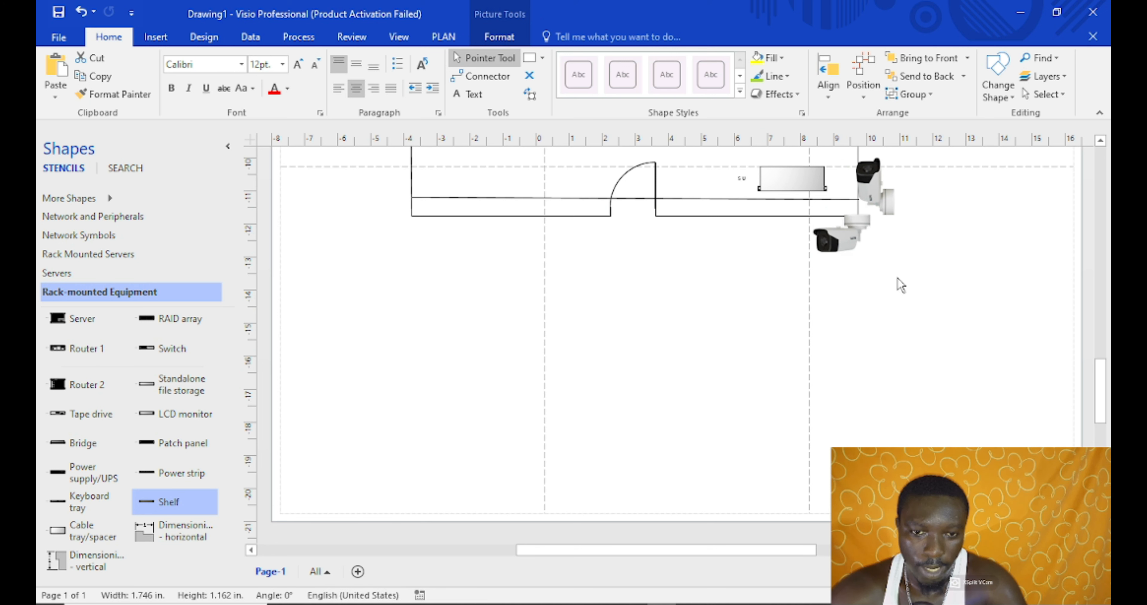
{"action": "left_click", "coordinate": [859, 231]}
{"action": "left_click_drag", "start_coordinate": [859, 234], "coordinate": [842, 238]}
{"action": "left_click", "coordinate": [886, 258]}
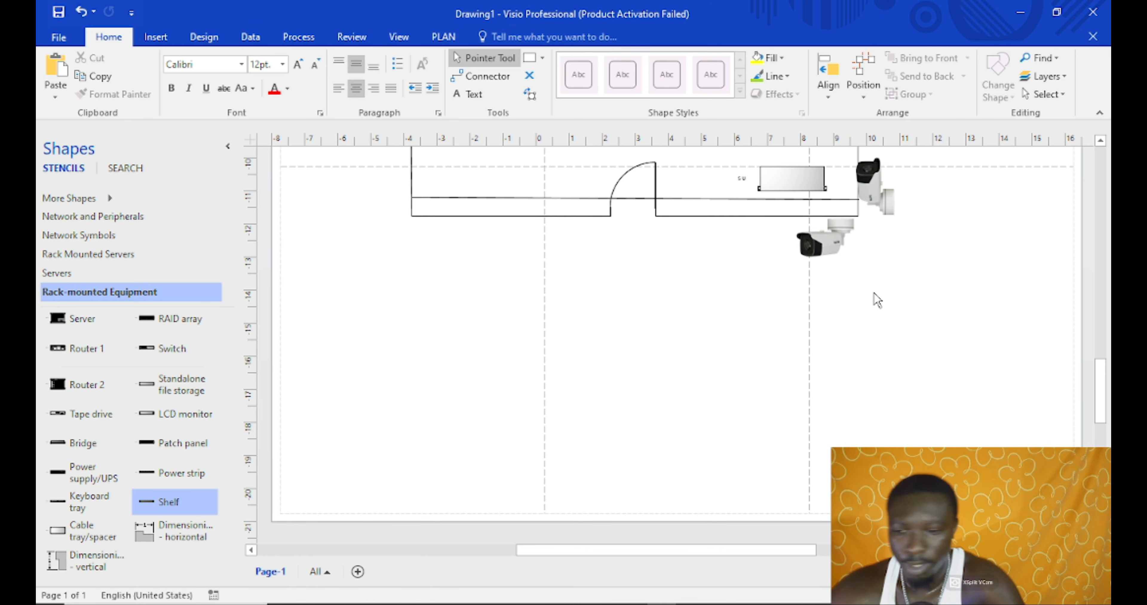
Paste a camera below the left end of the outline's bottom line and tilt it slightly downward, facing right
{"action": "key", "text": "ctrl+z"}
{"action": "left_click_drag", "start_coordinate": [683, 345], "coordinate": [431, 240]}
{"action": "left_click", "coordinate": [454, 291]}
{"action": "left_click", "coordinate": [470, 306]}
{"action": "left_click", "coordinate": [430, 258]}
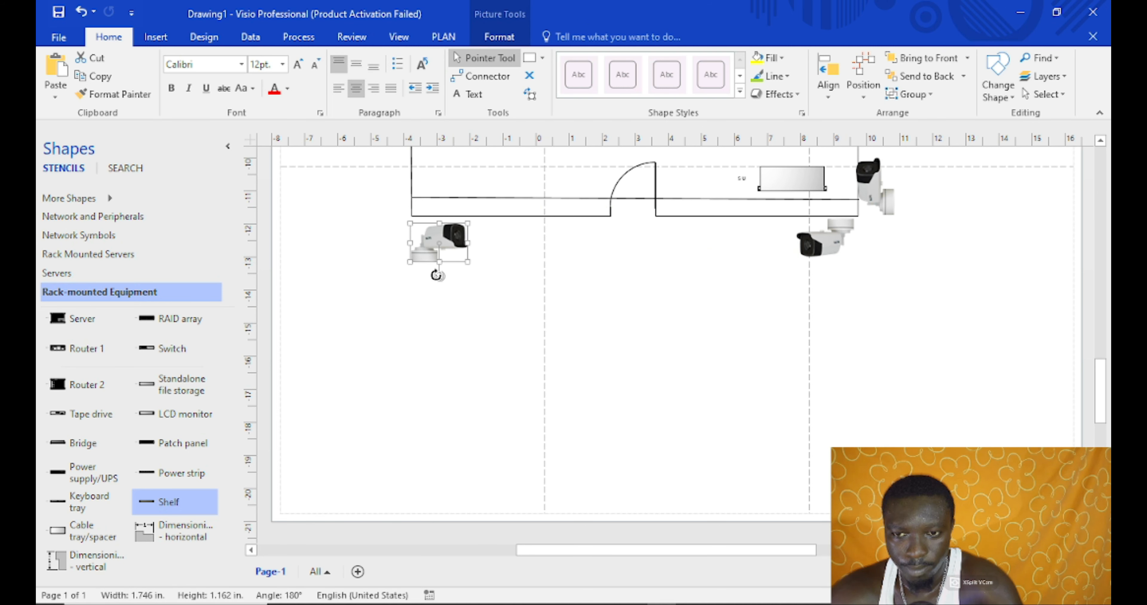
{"action": "left_click_drag", "start_coordinate": [437, 274], "coordinate": [467, 293]}
{"action": "left_click", "coordinate": [550, 307]}
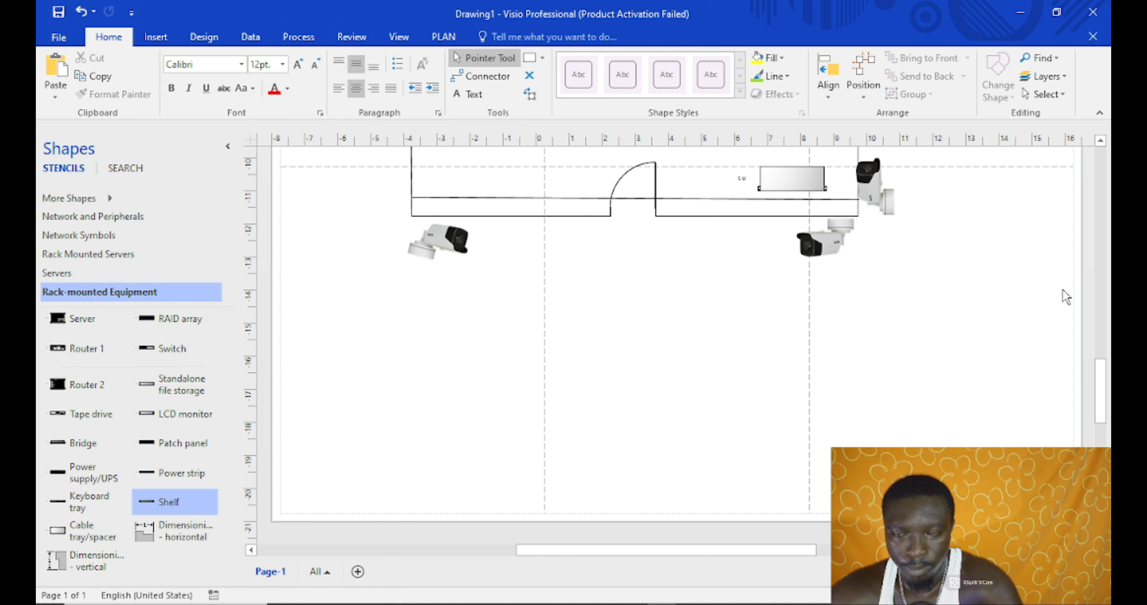
Paste a camera outside the lower end of the outline's left line and rotate it to face up along the wall
{"action": "left_click_drag", "start_coordinate": [1104, 378], "coordinate": [1104, 331]}
{"action": "scroll", "coordinate": [399, 430], "scroll_direction": "down", "scroll_amount": 5}
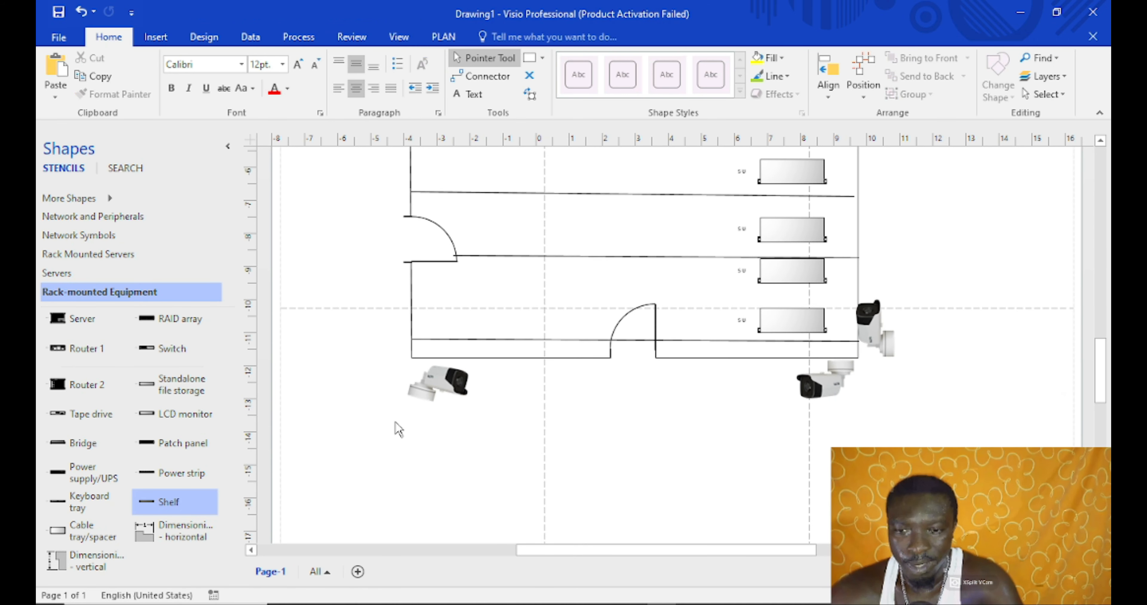
{"action": "key", "text": "ctrl+z"}
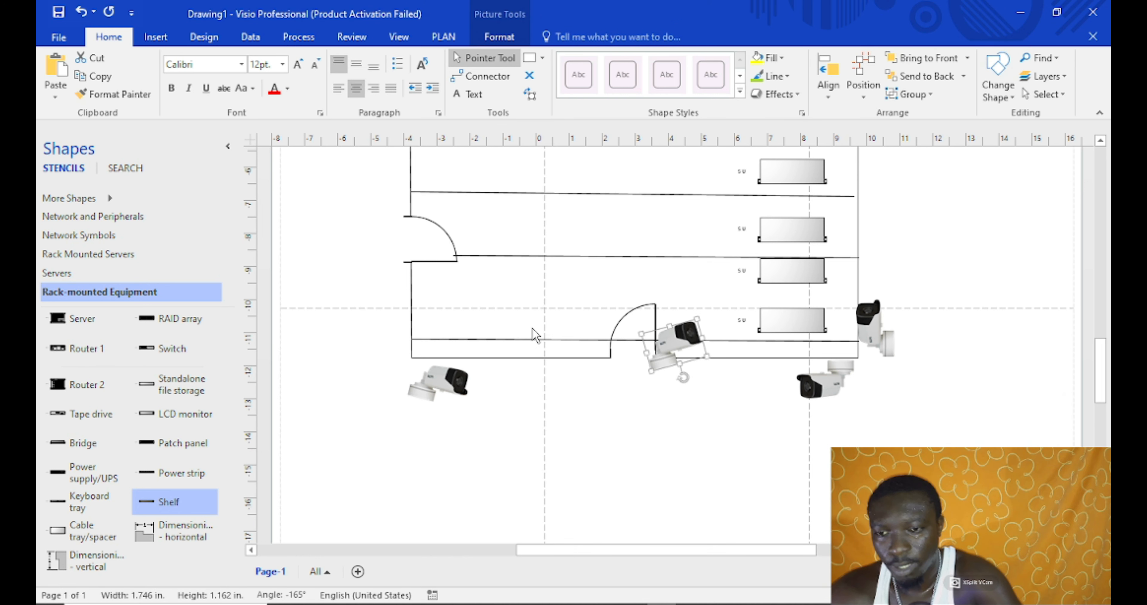
{"action": "left_click_drag", "start_coordinate": [673, 352], "coordinate": [378, 327]}
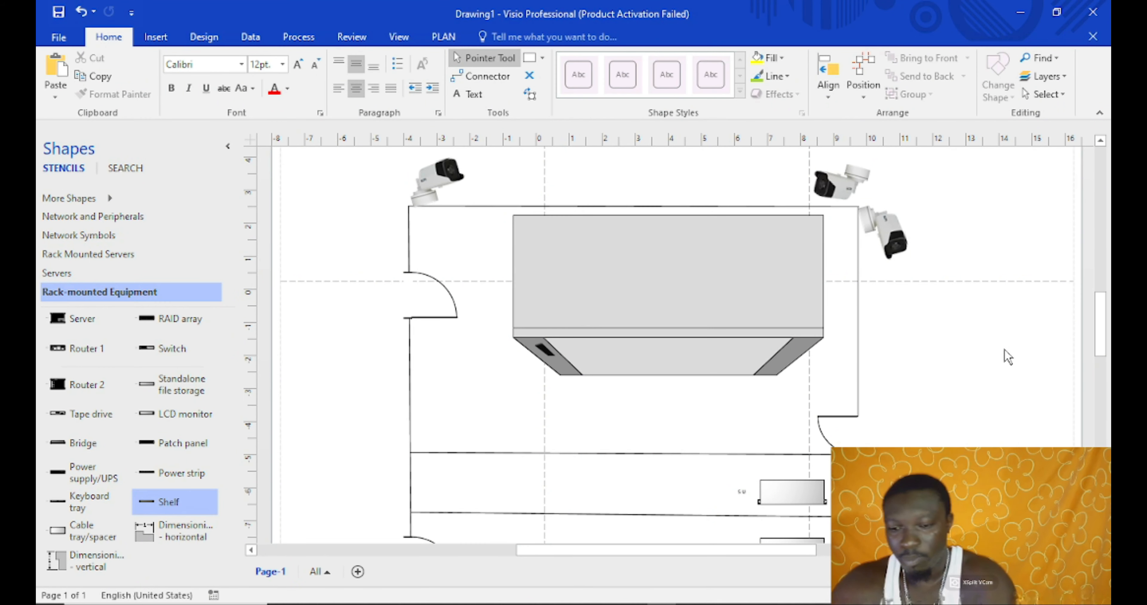
Paste another camera outside the upper end of the outline's left line and rotate it to face down along the wall
{"action": "key", "text": "ctrl+z"}
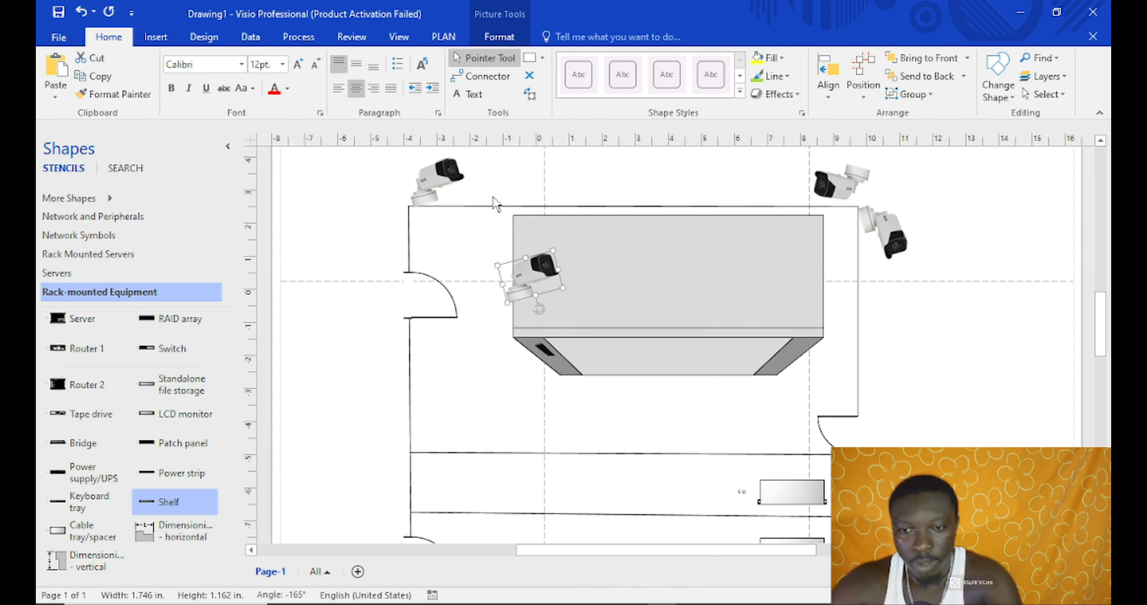
{"action": "left_click_drag", "start_coordinate": [529, 274], "coordinate": [334, 206]}
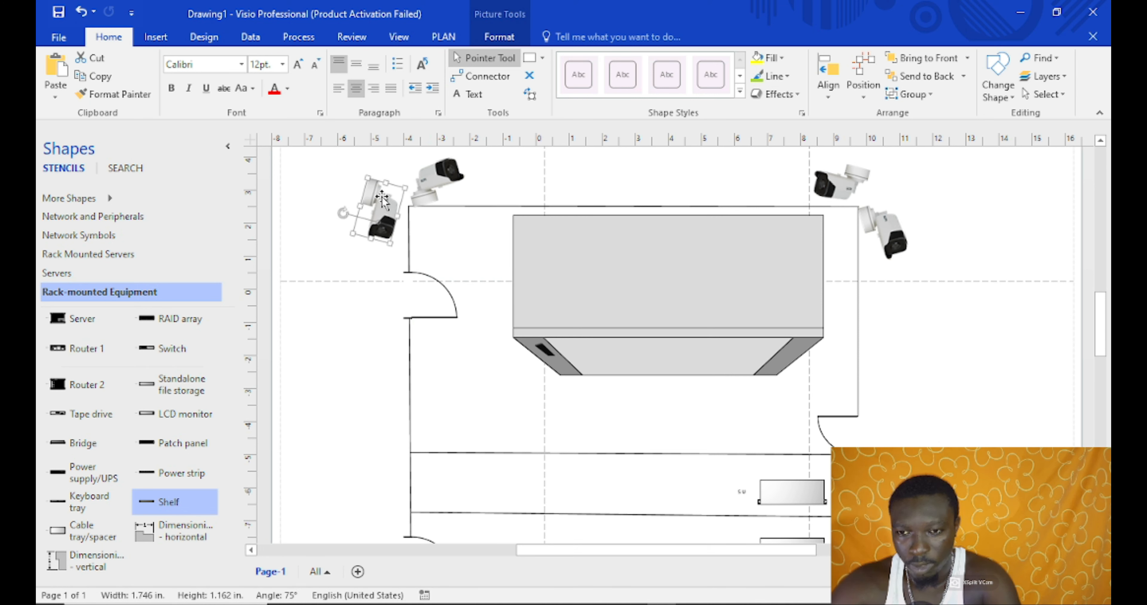
{"action": "key", "text": "ctrl+z"}
{"action": "left_click_drag", "start_coordinate": [382, 197], "coordinate": [383, 223]}
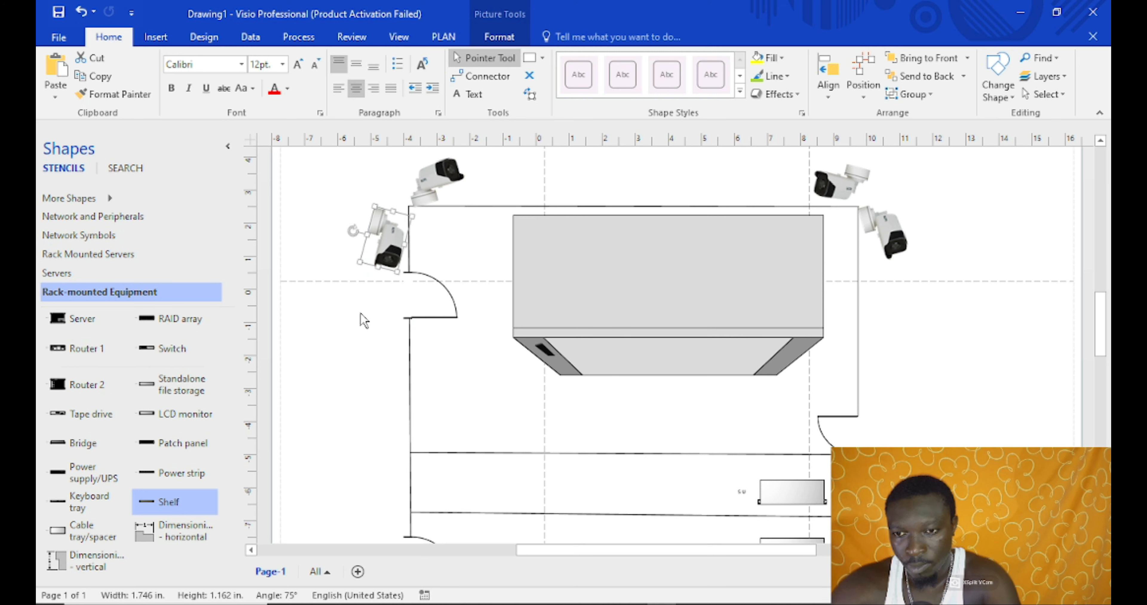
{"action": "left_click", "coordinate": [365, 321]}
{"action": "left_click", "coordinate": [392, 231]}
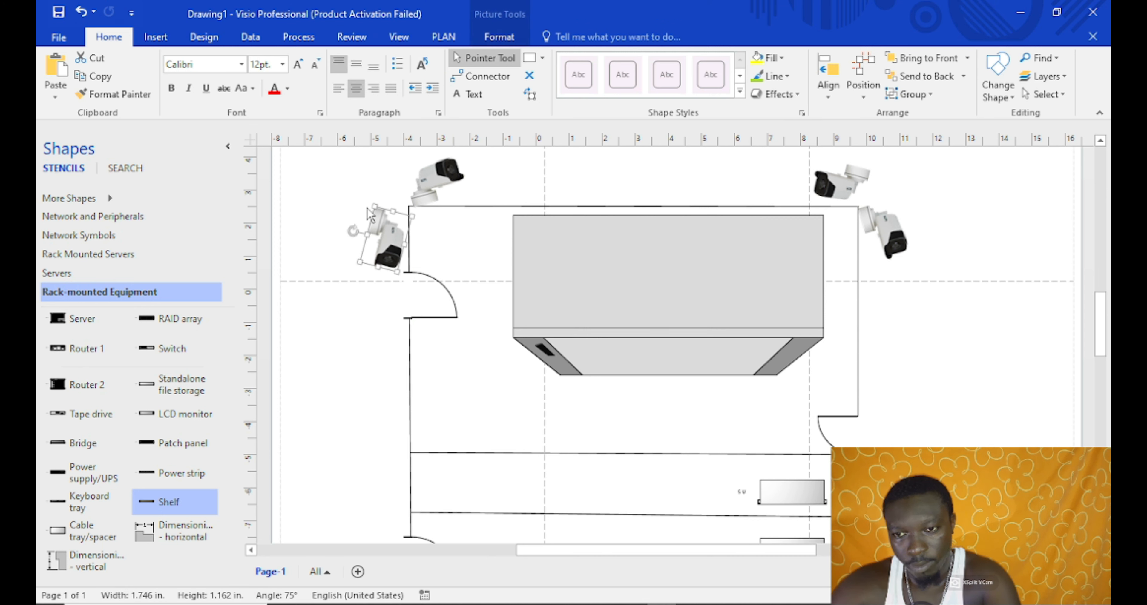
{"action": "left_click_drag", "start_coordinate": [352, 229], "coordinate": [356, 222]}
{"action": "left_click", "coordinate": [378, 314]}
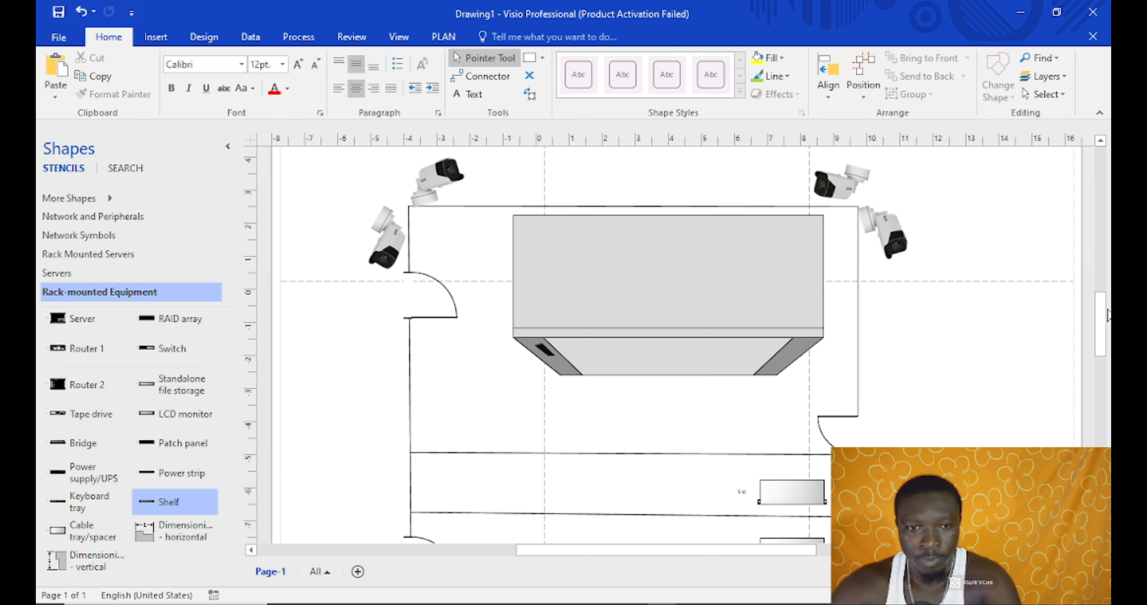
Search the shape library for "camera"
{"action": "mouse_move", "coordinate": [1104, 311]}
{"action": "left_mouse_down"}
{"action": "mouse_move", "coordinate": [1106, 347]}
{"action": "mouse_move", "coordinate": [1108, 323]}
{"action": "left_mouse_up"}
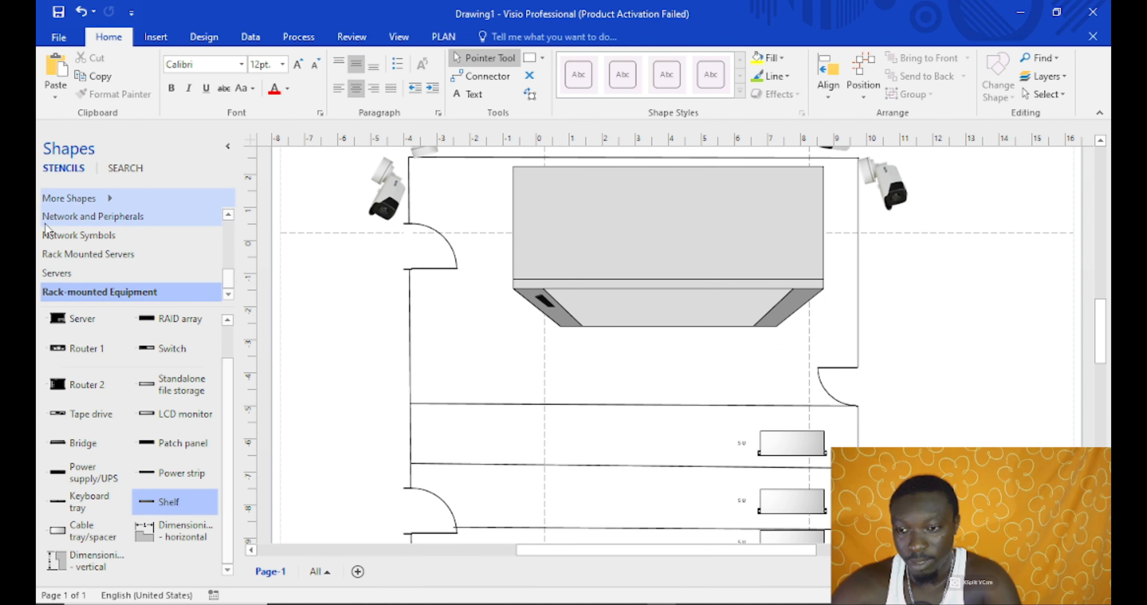
{"action": "left_click", "coordinate": [130, 170]}
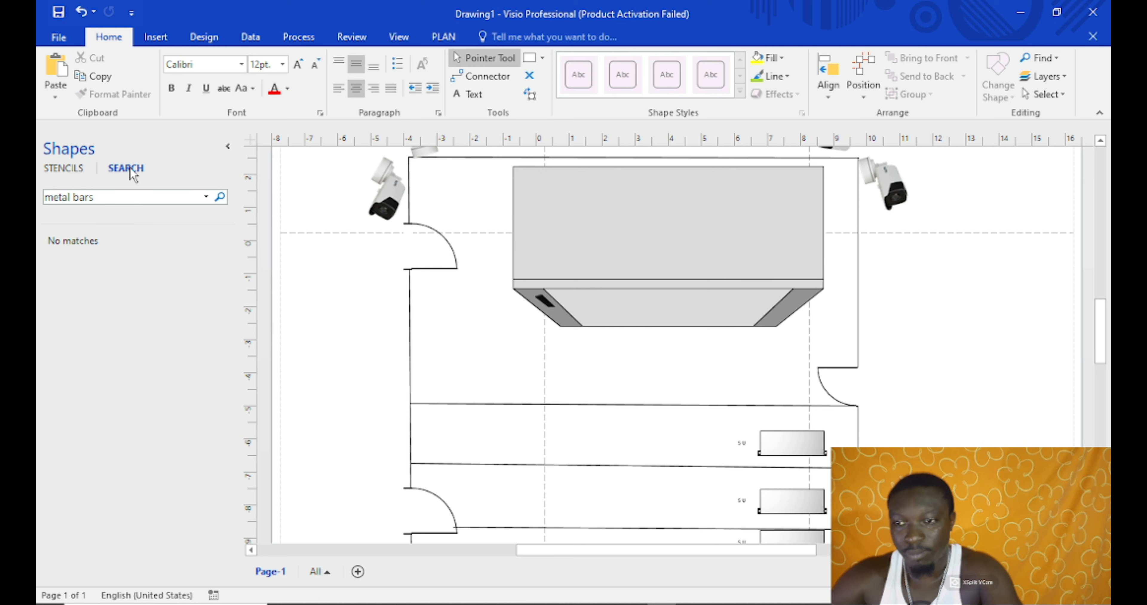
{"action": "left_click_drag", "start_coordinate": [118, 197], "coordinate": [39, 201]}
{"action": "type", "text": "ptz"}
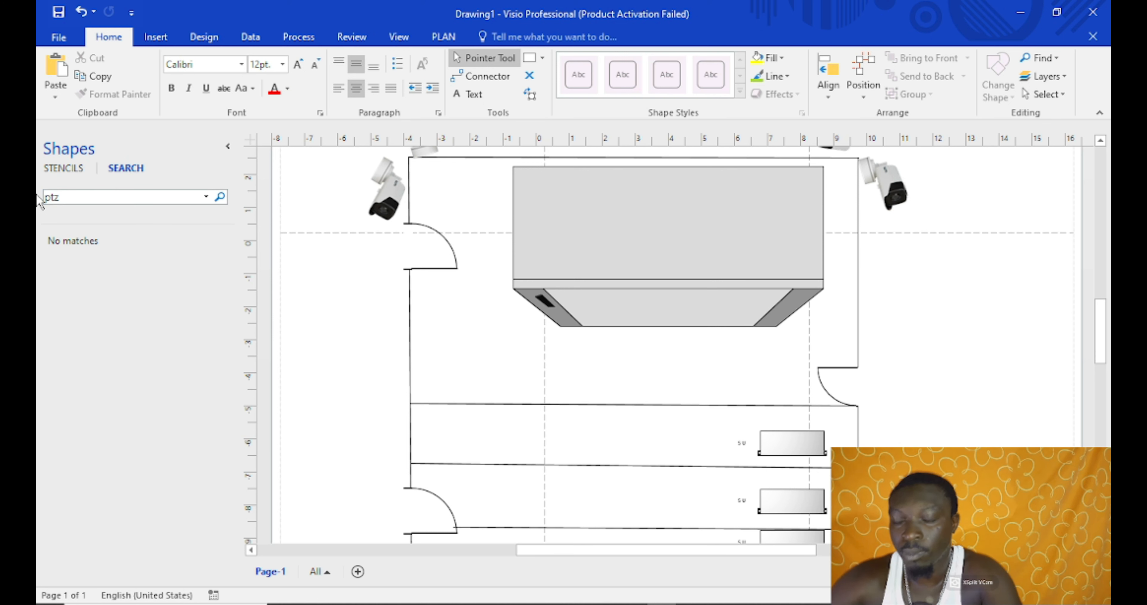
{"action": "type", "text": "camera"}
{"action": "key", "text": "Return"}
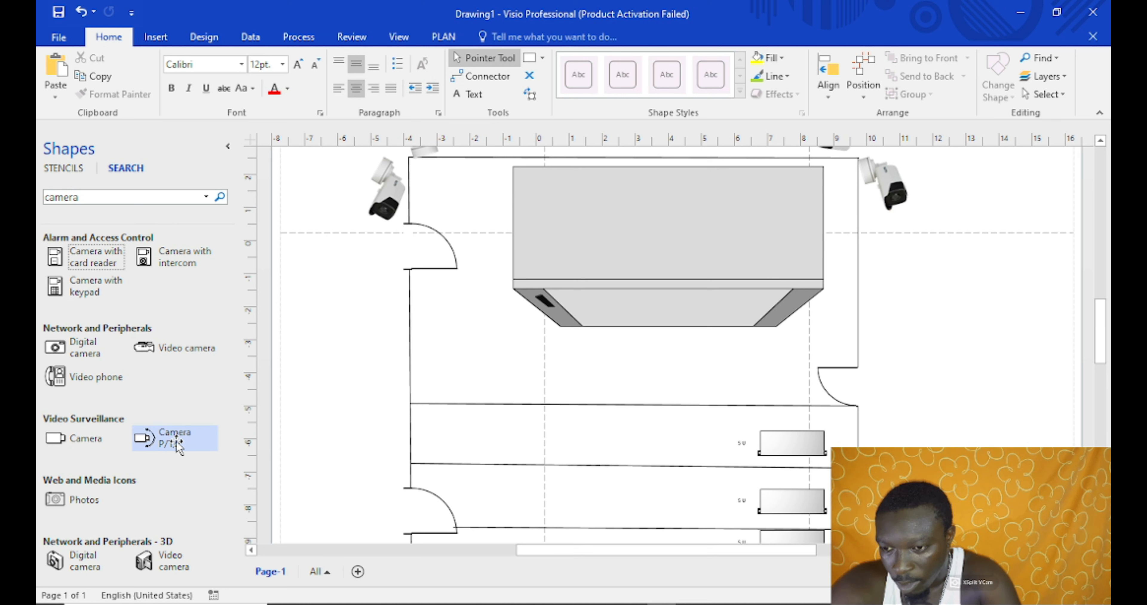
{"action": "left_click", "coordinate": [107, 198]}
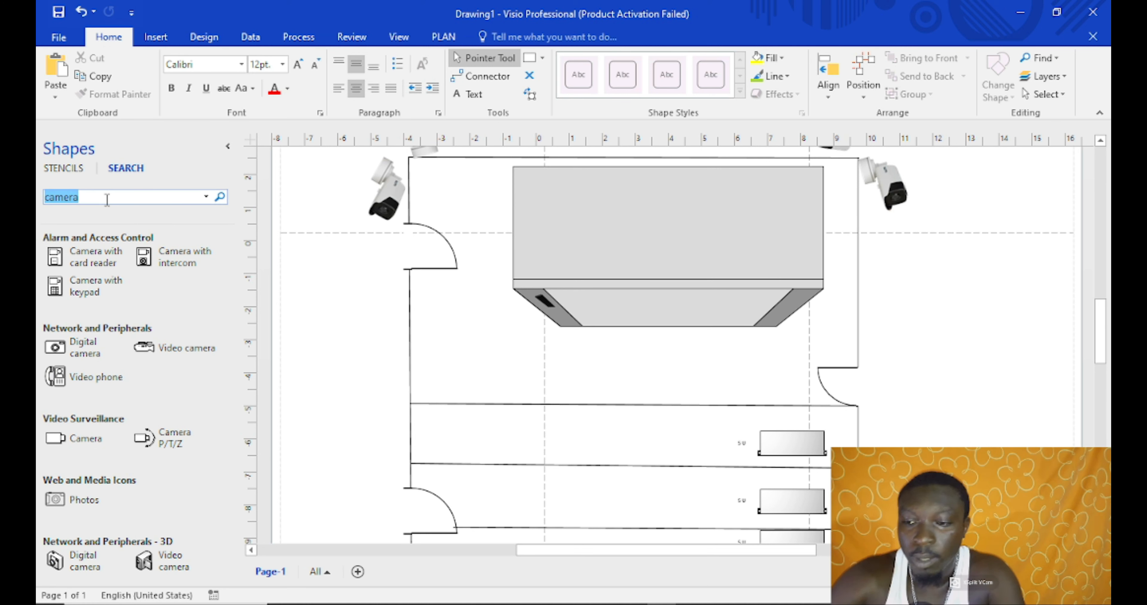
Add a Camera P/T/Z shape against the outside of the left wall between its two doors, rotated to 180° and enlarged
{"action": "left_click_drag", "start_coordinate": [158, 442], "coordinate": [400, 405]}
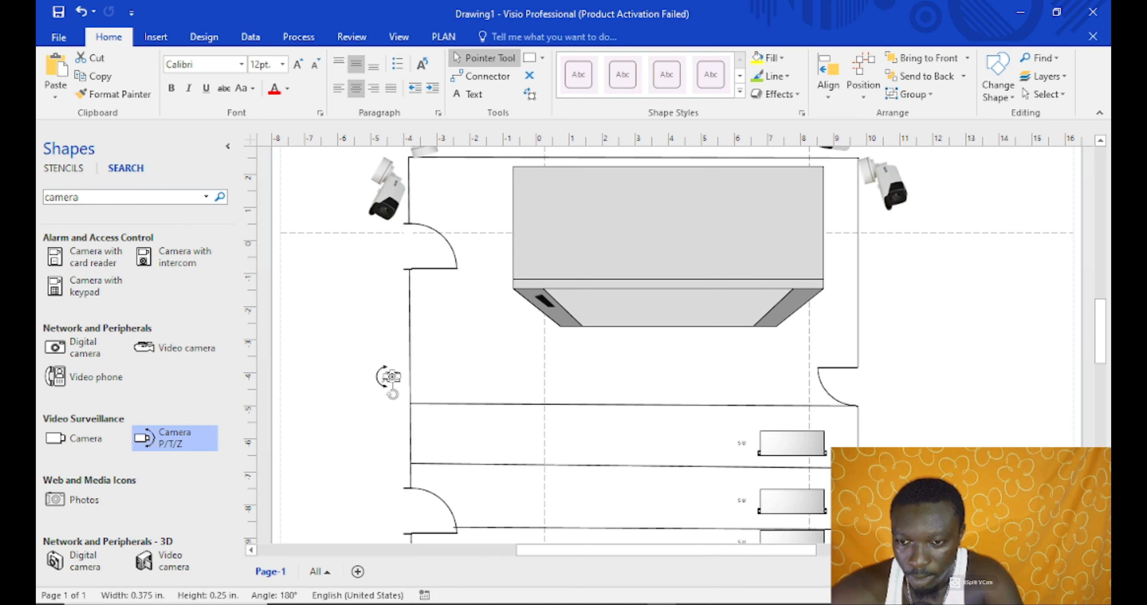
{"action": "mouse_move", "coordinate": [392, 369]}
{"action": "left_mouse_down"}
{"action": "mouse_move", "coordinate": [392, 327]}
{"action": "mouse_move", "coordinate": [385, 357]}
{"action": "left_mouse_up"}
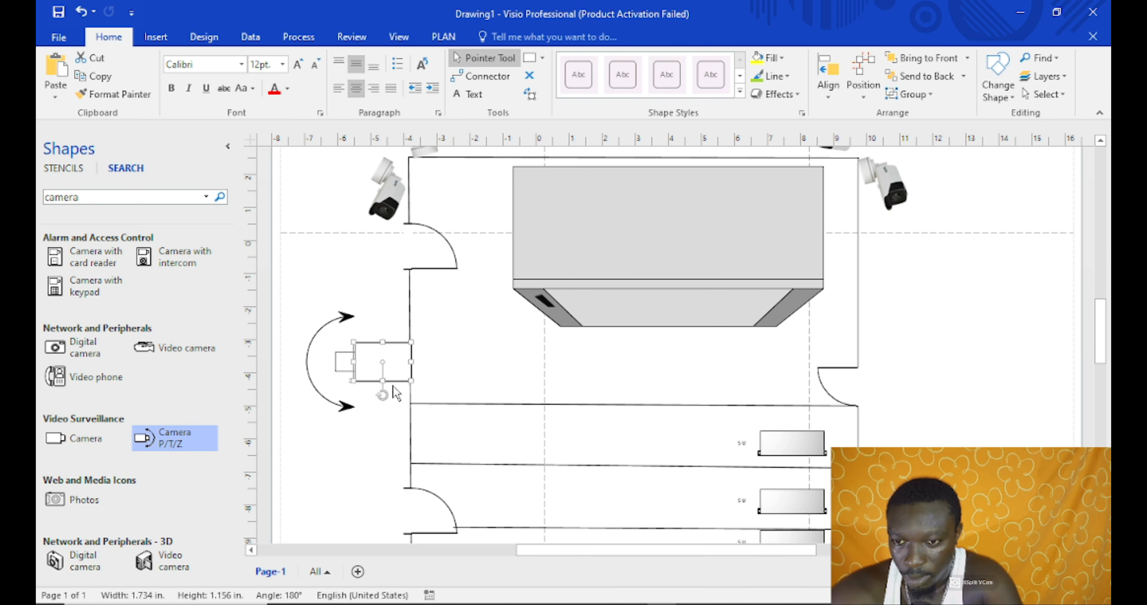
{"action": "left_click", "coordinate": [394, 422]}
{"action": "left_click", "coordinate": [380, 387]}
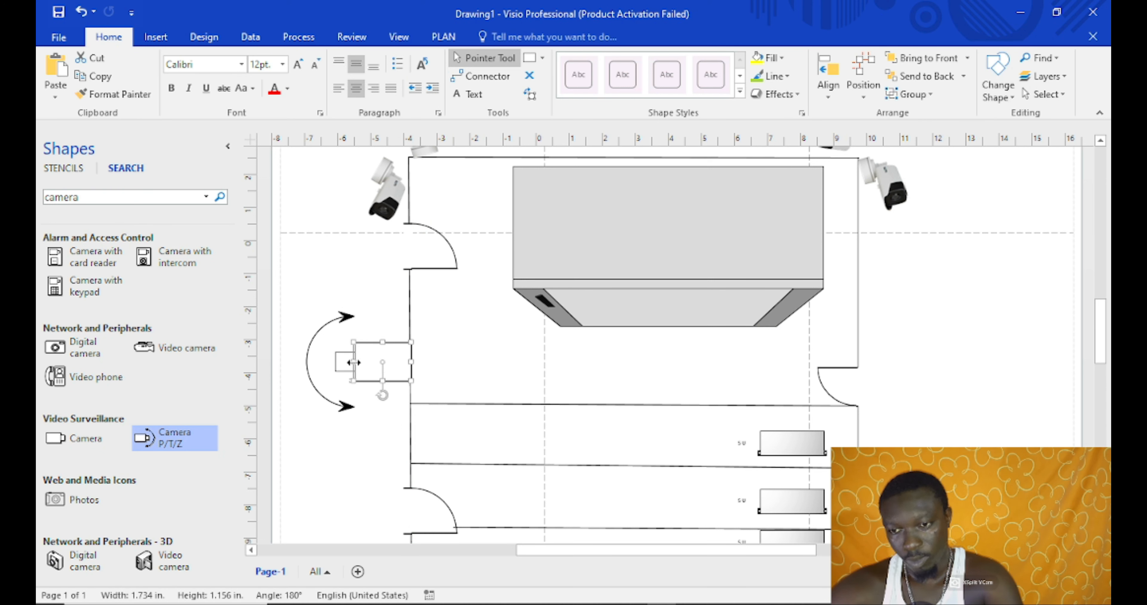
{"action": "left_click_drag", "start_coordinate": [353, 363], "coordinate": [363, 362]}
{"action": "left_click", "coordinate": [375, 455]}
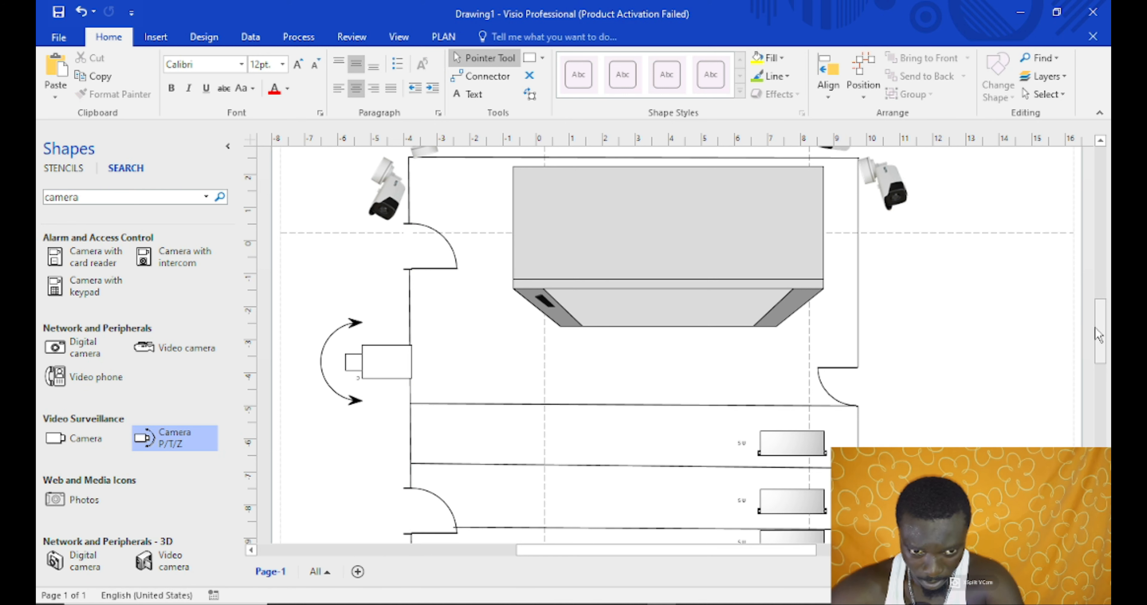
Insert the dome camera picture NicePng_camera-png_136149 from the visio folder into the drawing
{"action": "mouse_move", "coordinate": [1101, 333]}
{"action": "left_mouse_down"}
{"action": "mouse_move", "coordinate": [1099, 351]}
{"action": "mouse_move", "coordinate": [1099, 332]}
{"action": "mouse_move", "coordinate": [1066, 343]}
{"action": "left_mouse_up"}
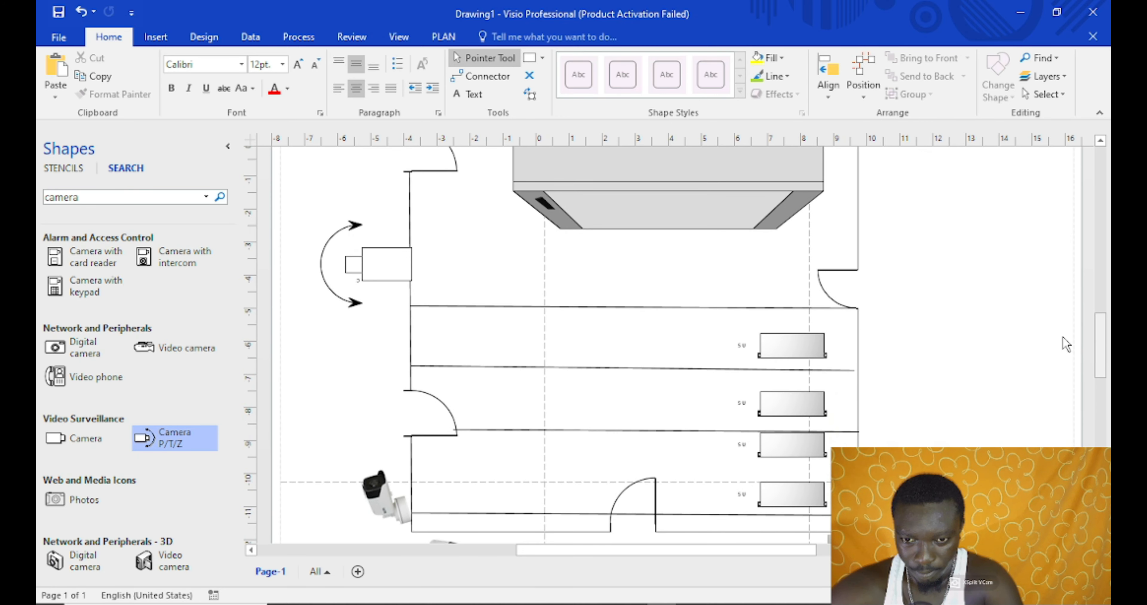
{"action": "left_click", "coordinate": [341, 592]}
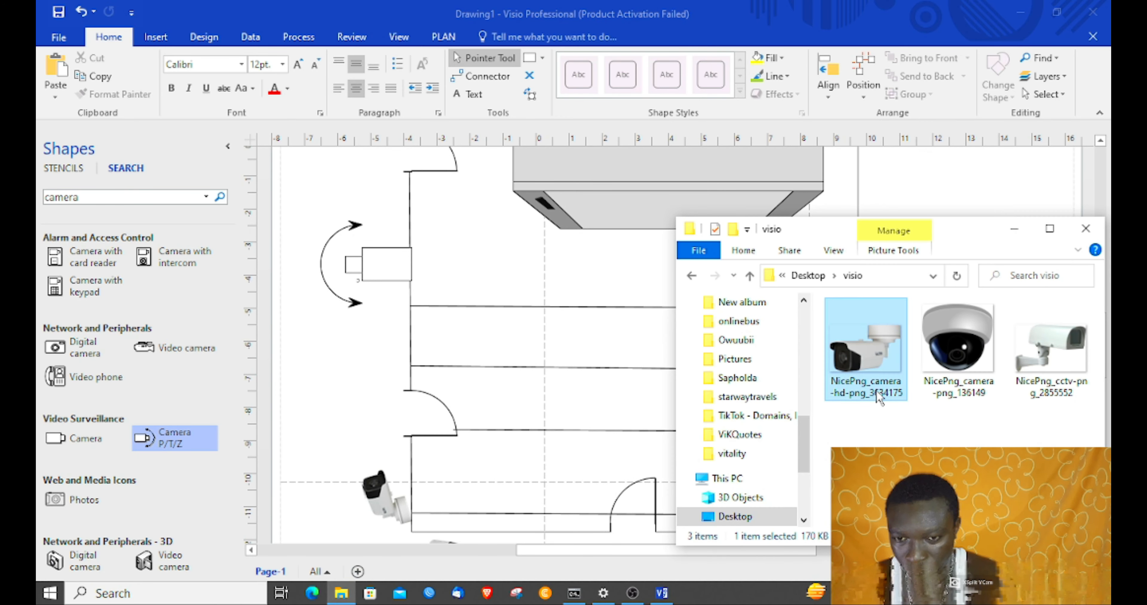
{"action": "left_click_drag", "start_coordinate": [958, 347], "coordinate": [539, 340]}
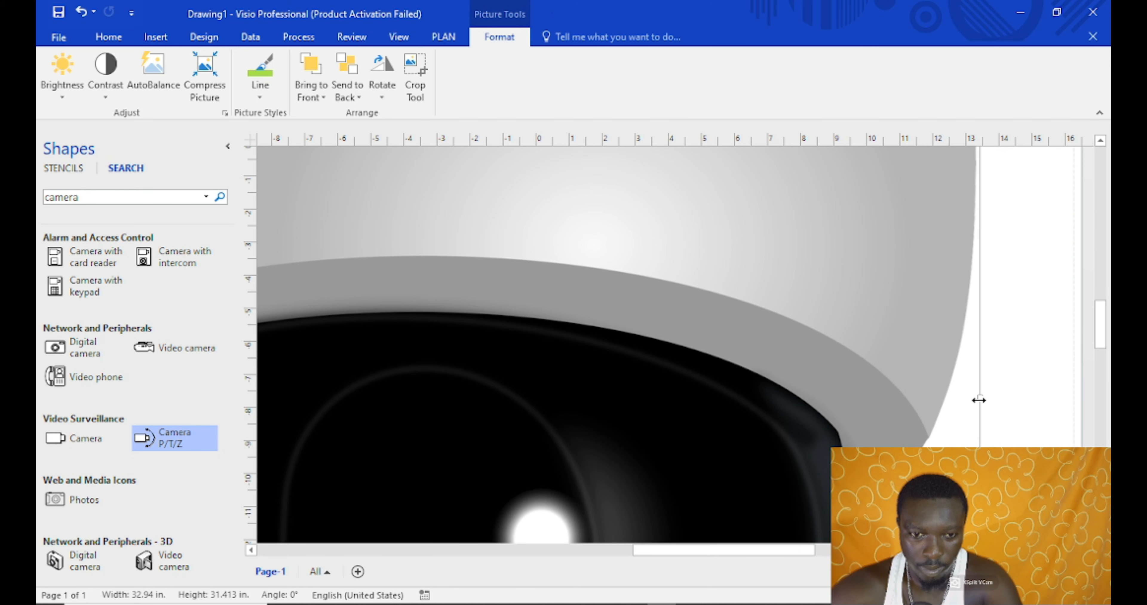
Reduce the dome camera picture to about 15.5 in wide and 14.206 in high, positioned below the floor plan
{"action": "left_click_drag", "start_coordinate": [950, 396], "coordinate": [392, 365]}
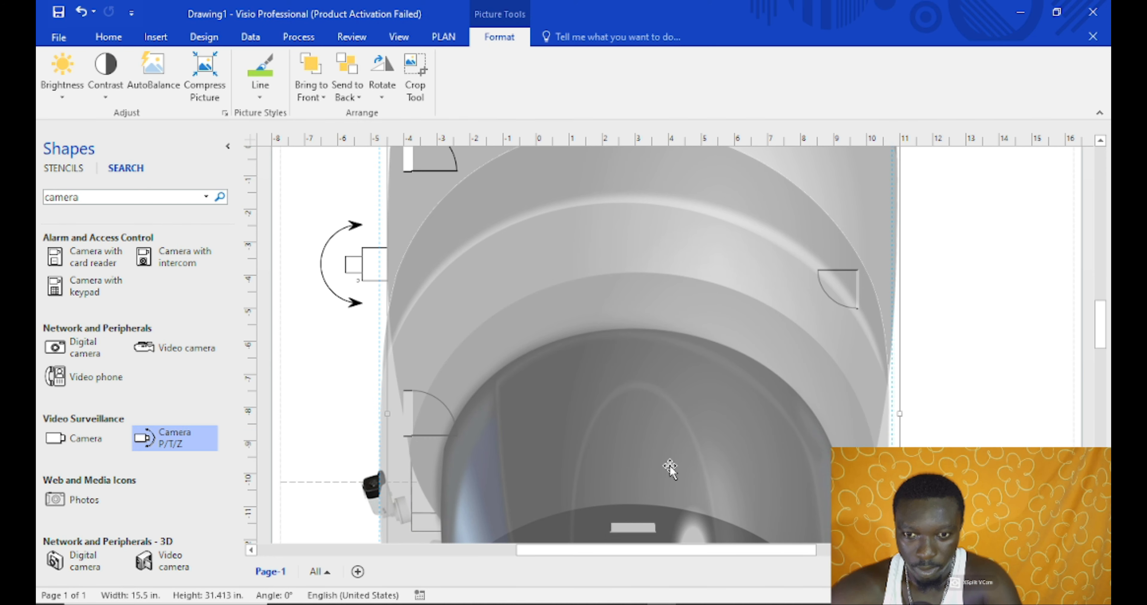
{"action": "left_click_drag", "start_coordinate": [661, 458], "coordinate": [632, 313]}
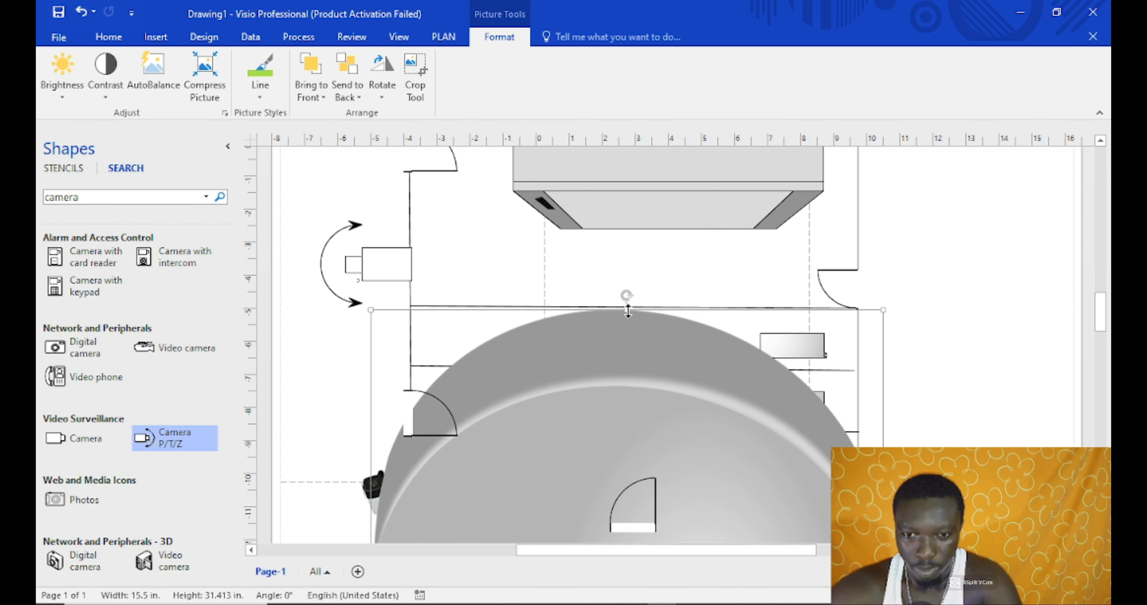
{"action": "left_click_drag", "start_coordinate": [641, 446], "coordinate": [634, 545]}
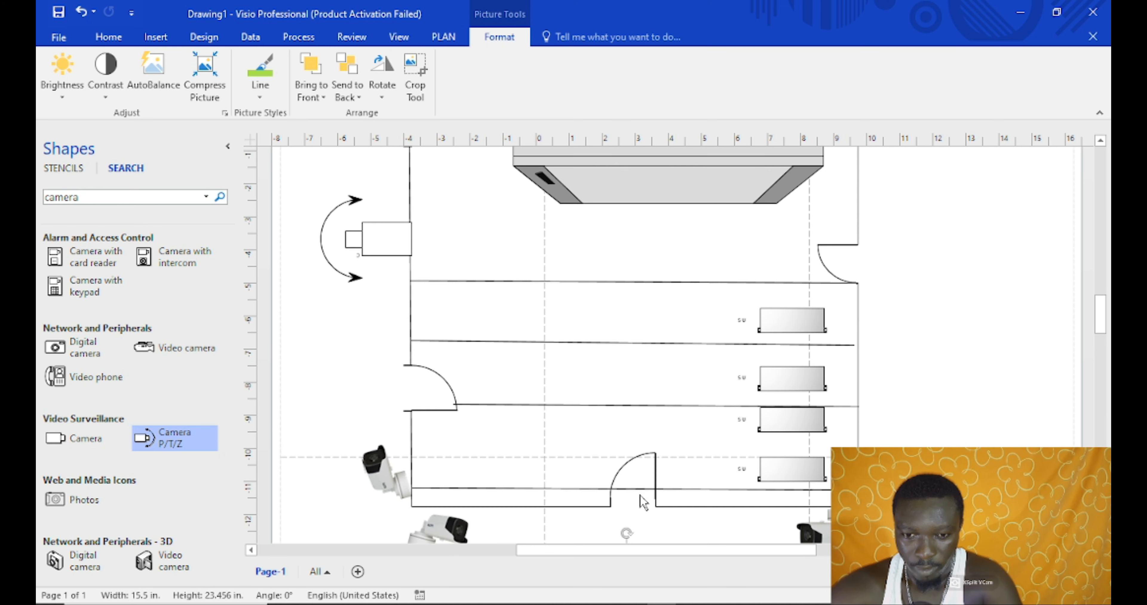
{"action": "scroll", "coordinate": [709, 361], "scroll_direction": "down", "scroll_amount": 5}
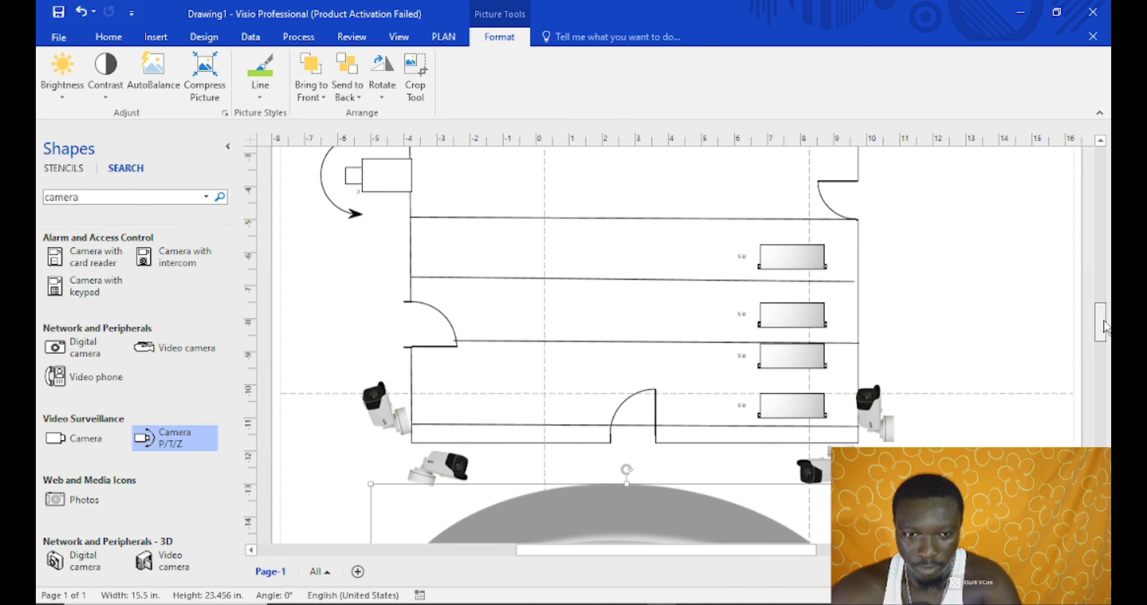
{"action": "left_click_drag", "start_coordinate": [631, 310], "coordinate": [554, 373]}
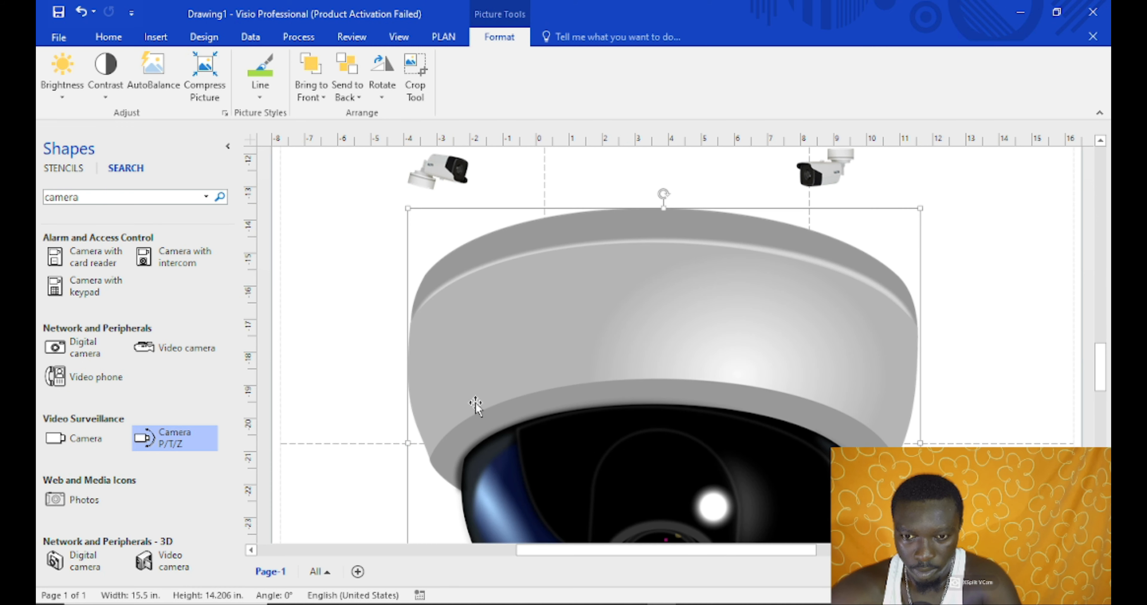
Shrink the dome camera picture to about 1.357 in wide and 1.059 in high
{"action": "left_click_drag", "start_coordinate": [407, 443], "coordinate": [693, 428]}
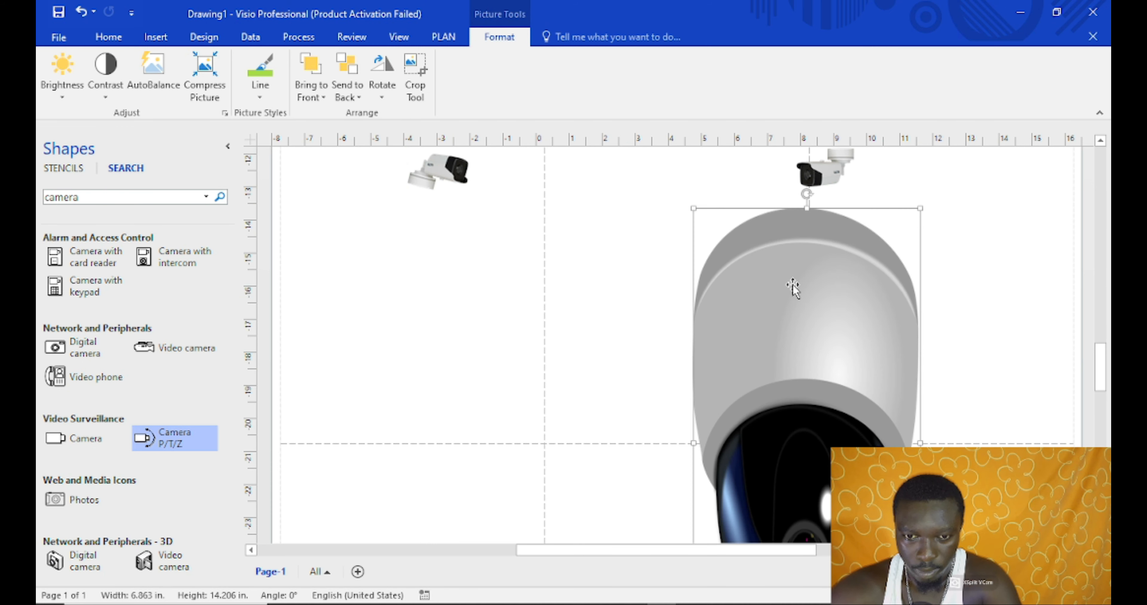
{"action": "left_click_drag", "start_coordinate": [806, 209], "coordinate": [807, 502]}
{"action": "left_click_drag", "start_coordinate": [663, 254], "coordinate": [592, 209]}
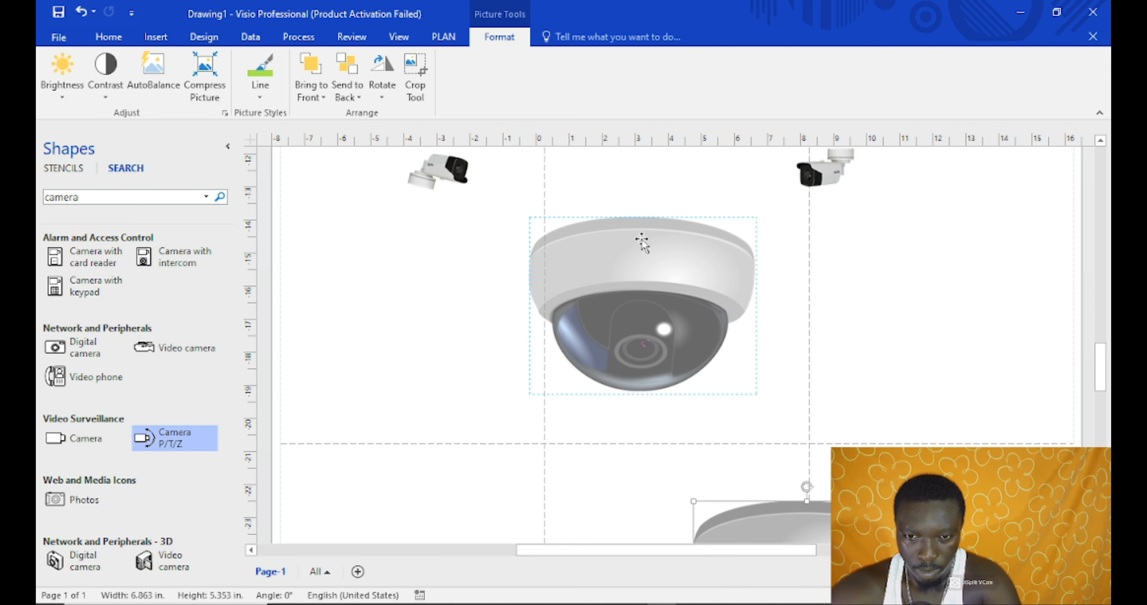
{"action": "left_click_drag", "start_coordinate": [741, 223], "coordinate": [535, 360]}
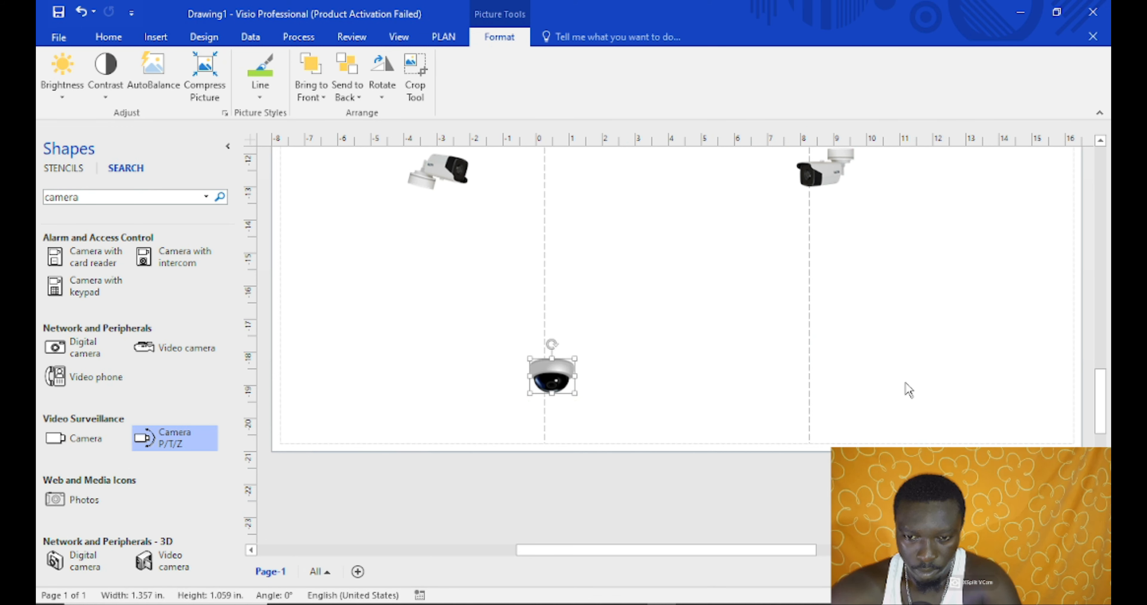
Move the dome camera up to the lower door on the left wall and rotate it to 90°
{"action": "mouse_move", "coordinate": [1102, 393]}
{"action": "left_mouse_down"}
{"action": "mouse_move", "coordinate": [1103, 426]}
{"action": "mouse_move", "coordinate": [1102, 392]}
{"action": "left_mouse_up"}
{"action": "left_click_drag", "start_coordinate": [550, 385], "coordinate": [631, 174]}
{"action": "mouse_move", "coordinate": [1100, 394]}
{"action": "left_mouse_down"}
{"action": "mouse_move", "coordinate": [1106, 334]}
{"action": "mouse_move", "coordinate": [1106, 349]}
{"action": "left_mouse_up"}
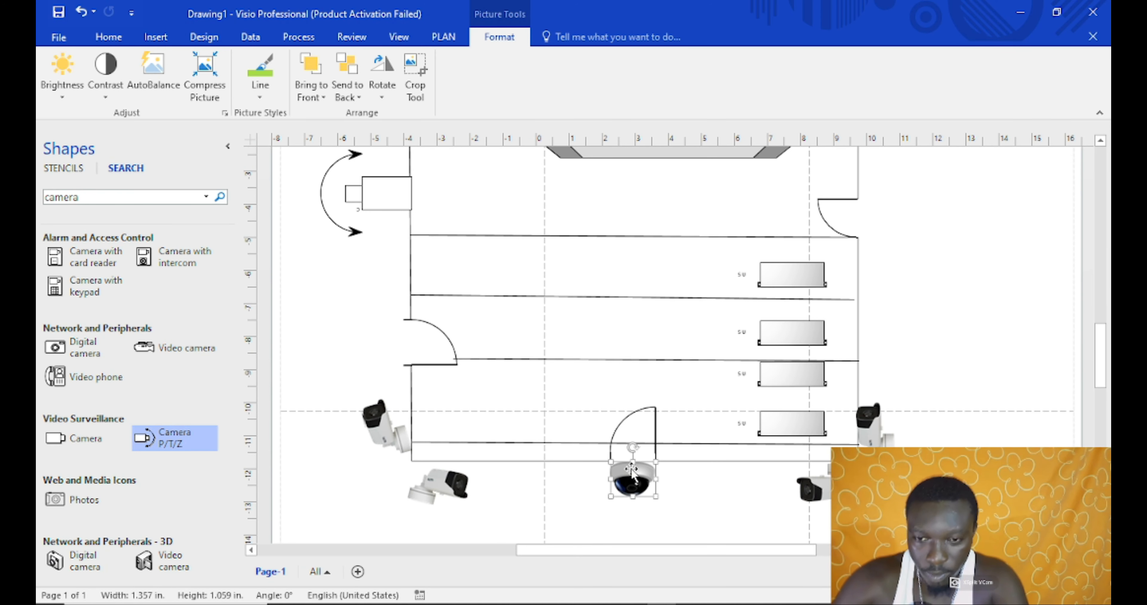
{"action": "left_click_drag", "start_coordinate": [634, 479], "coordinate": [468, 352]}
{"action": "left_click_drag", "start_coordinate": [471, 315], "coordinate": [399, 343]}
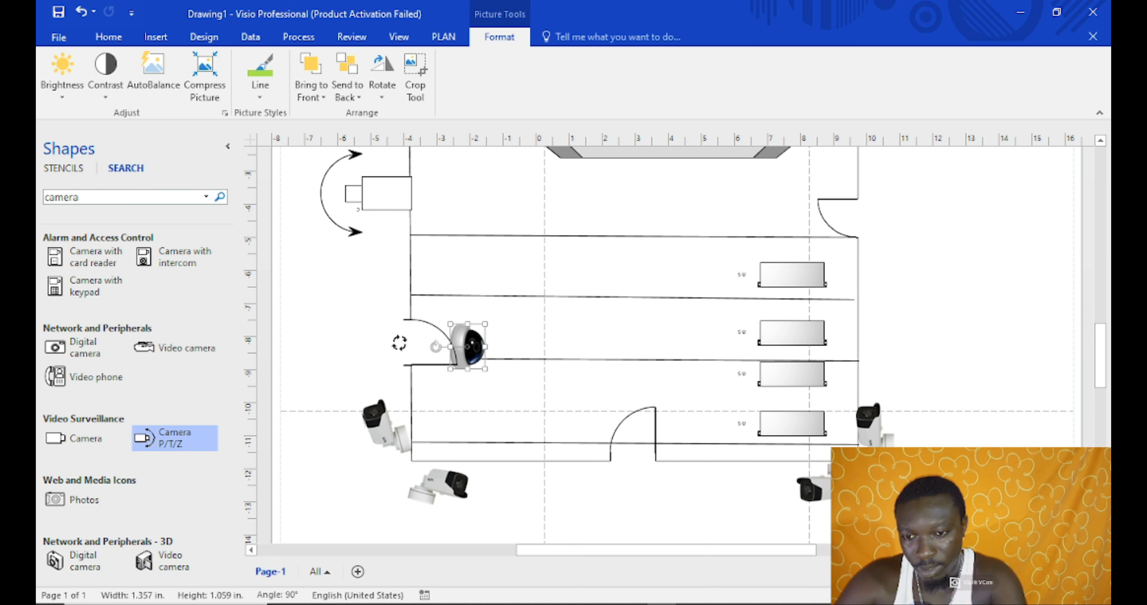
Shrink the dome camera to about 1.037 in by 0.809 in and fit it inside the left wall's lower door opening
{"action": "left_click", "coordinate": [548, 348]}
{"action": "left_click", "coordinate": [468, 349]}
{"action": "left_click_drag", "start_coordinate": [468, 347], "coordinate": [413, 330]}
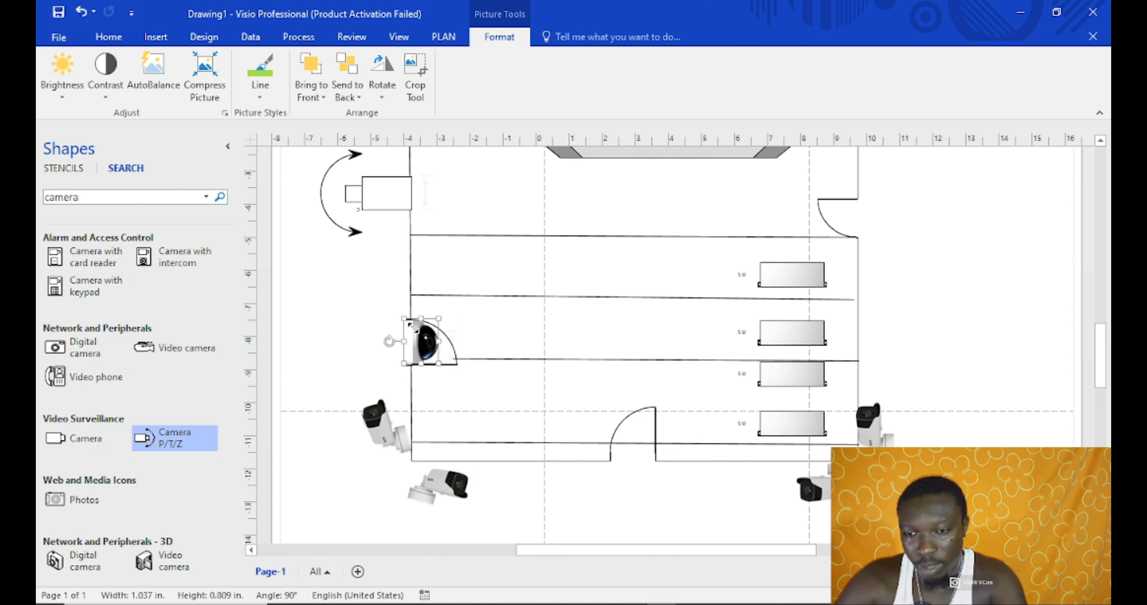
{"action": "left_click", "coordinate": [489, 341]}
{"action": "left_click", "coordinate": [427, 348]}
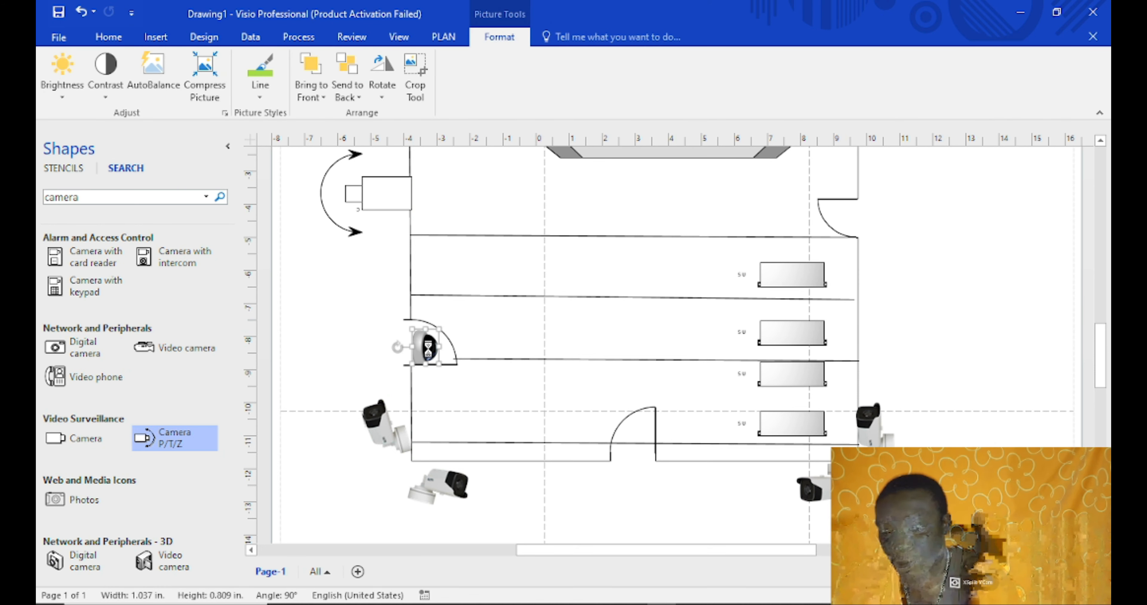
Paste a copy of the dome camera inside the bottom wall's door opening and rotate it to face into the building
{"action": "left_click", "coordinate": [564, 359]}
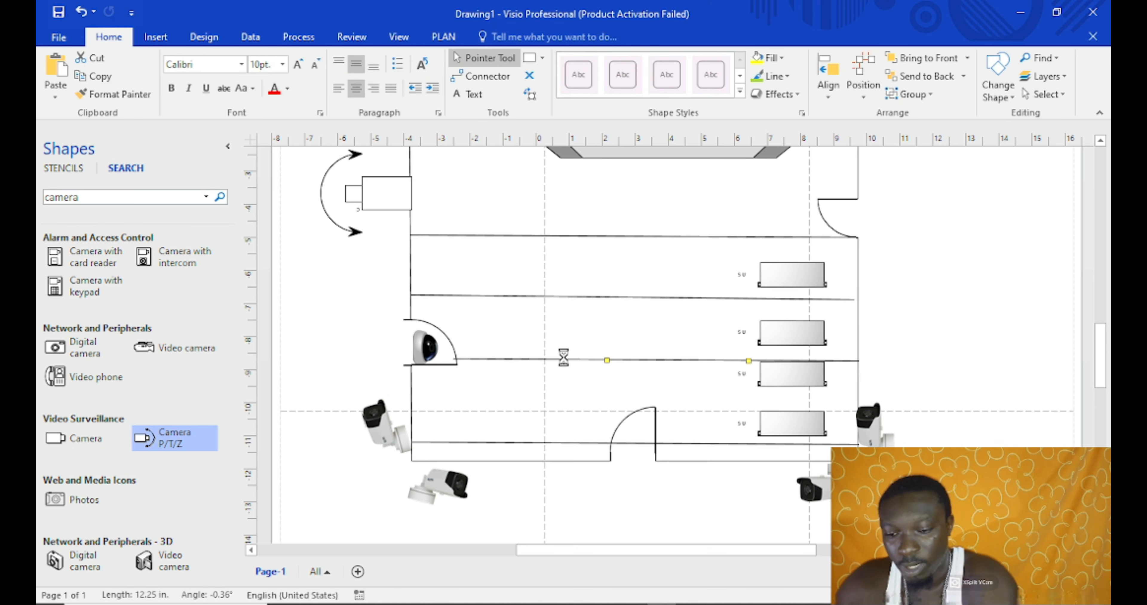
{"action": "key", "text": "ctrl+v"}
{"action": "left_click_drag", "start_coordinate": [440, 369], "coordinate": [642, 460]}
{"action": "left_click", "coordinate": [677, 431]}
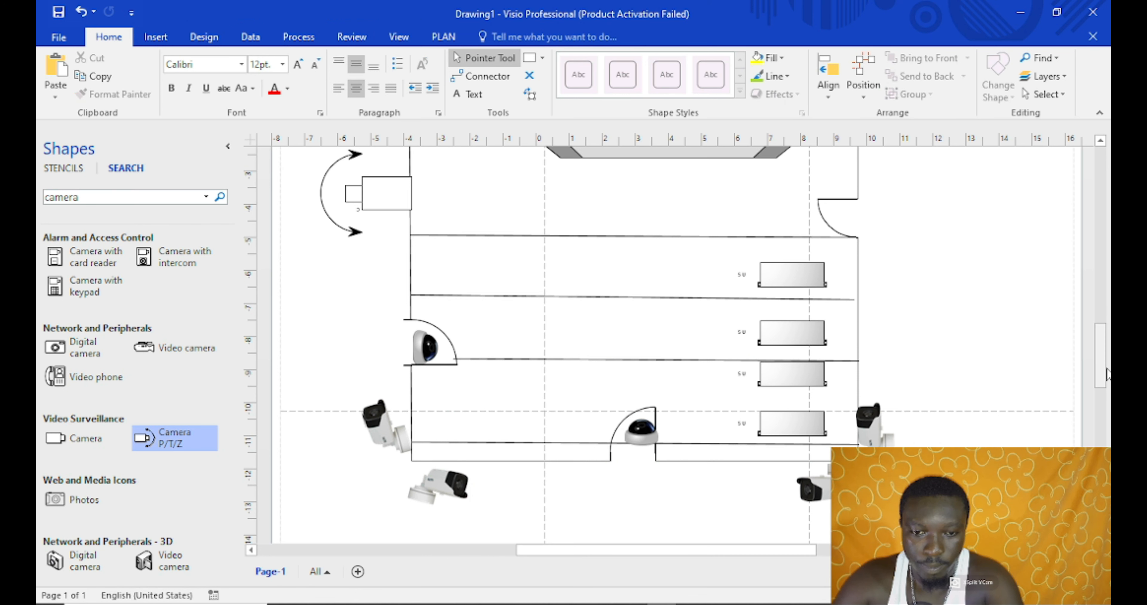
{"action": "scroll", "coordinate": [690, 360], "scroll_direction": "up", "scroll_amount": 3}
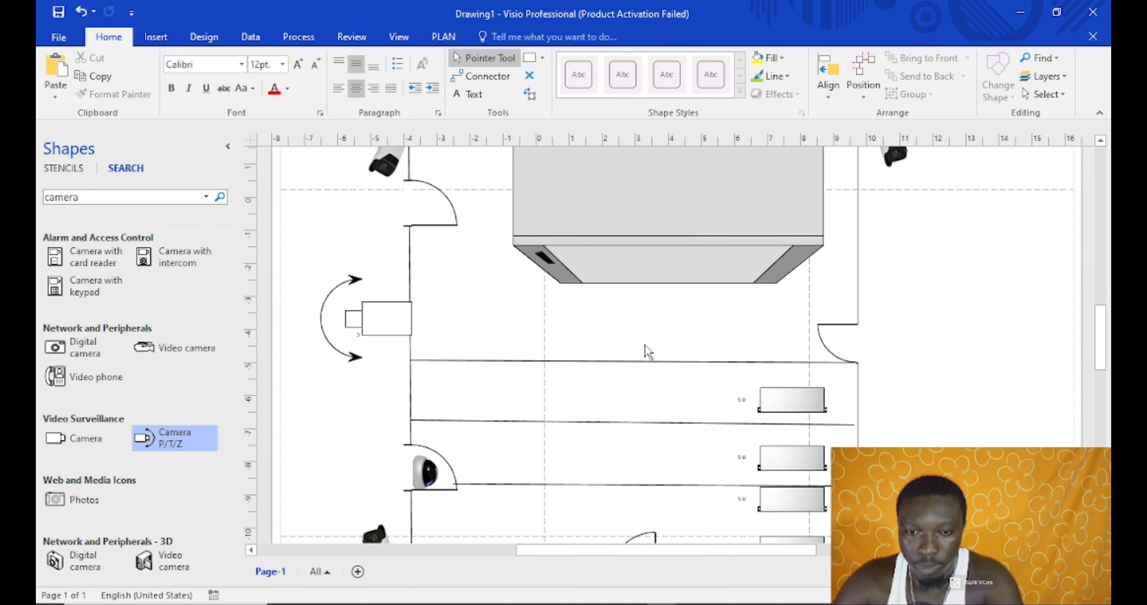
Paste another dome camera, rotate it to -75°, and fit it inside the doorway in the building's right wall
{"action": "key", "text": "ctrl+z"}
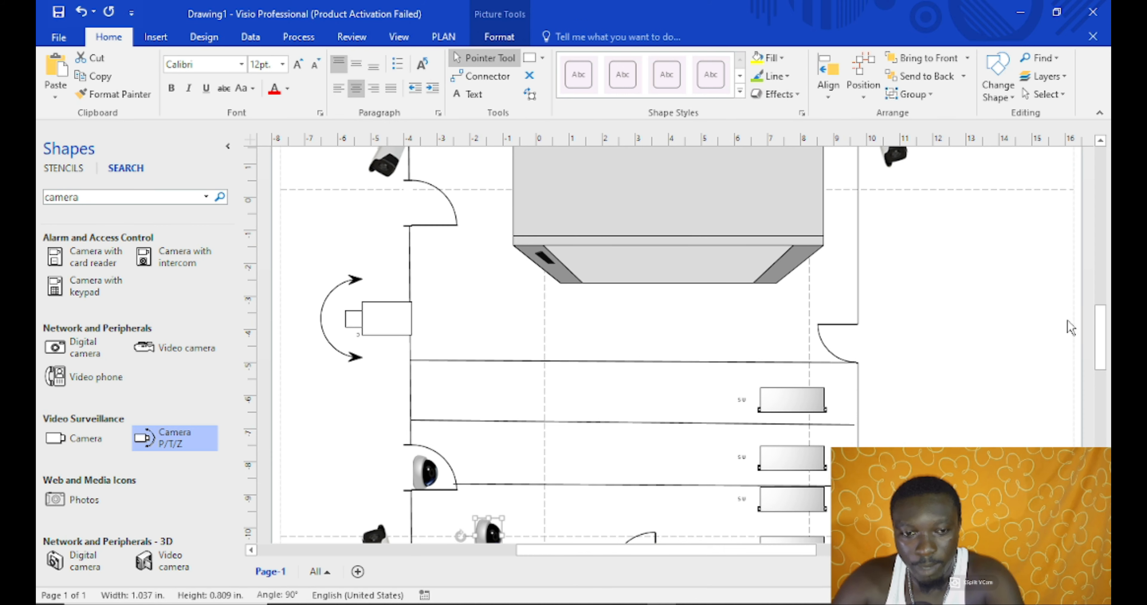
{"action": "left_click_drag", "start_coordinate": [1102, 322], "coordinate": [1106, 352]}
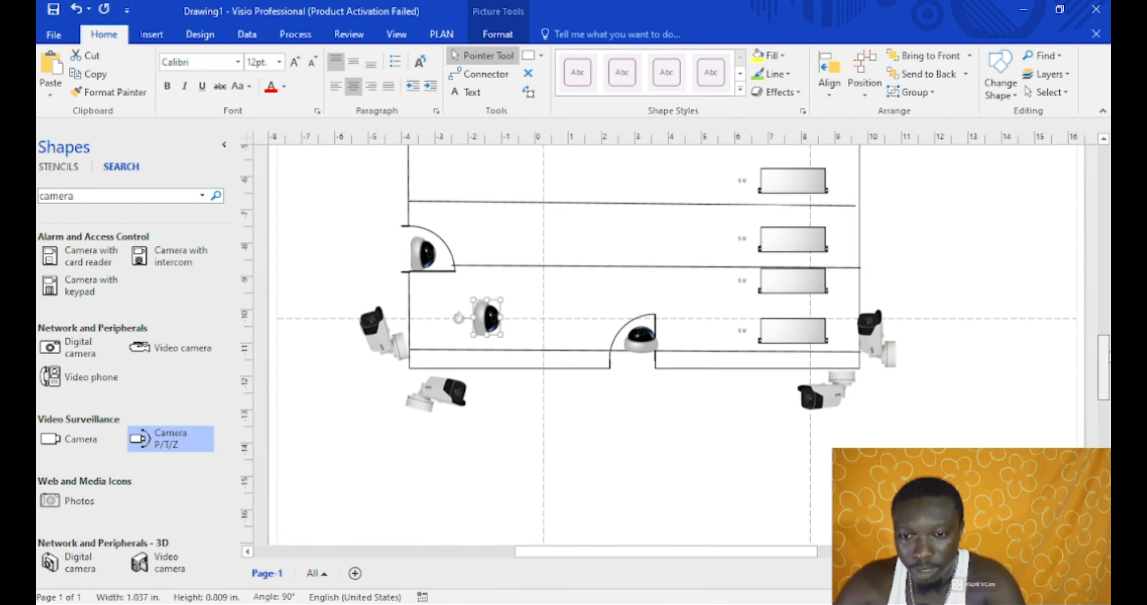
{"action": "scroll", "coordinate": [512, 440], "scroll_direction": "up", "scroll_amount": 5}
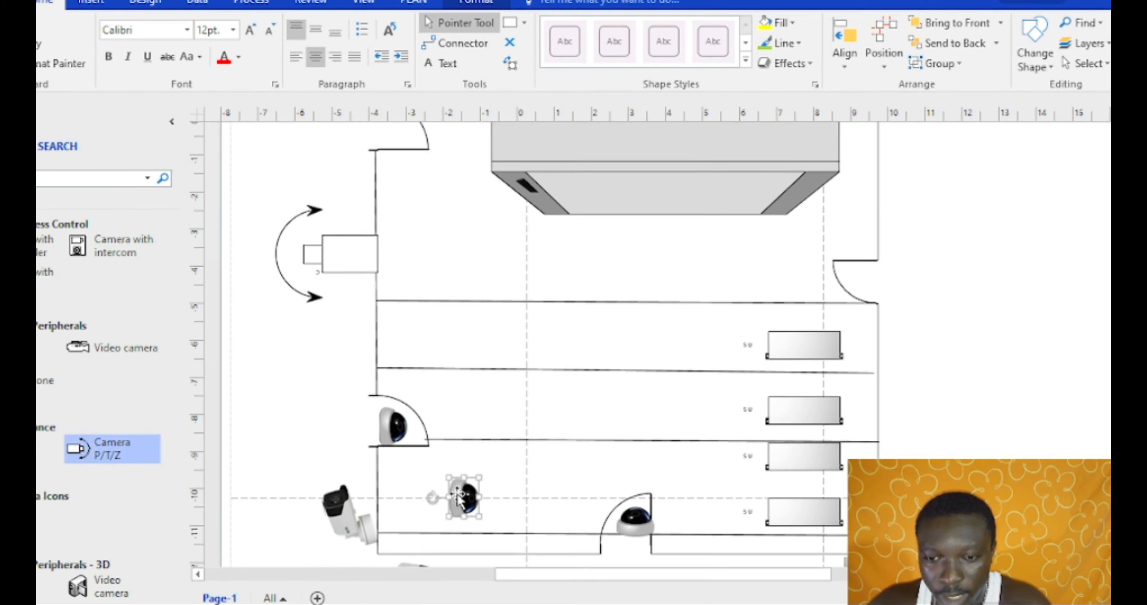
{"action": "left_click_drag", "start_coordinate": [459, 495], "coordinate": [929, 226]}
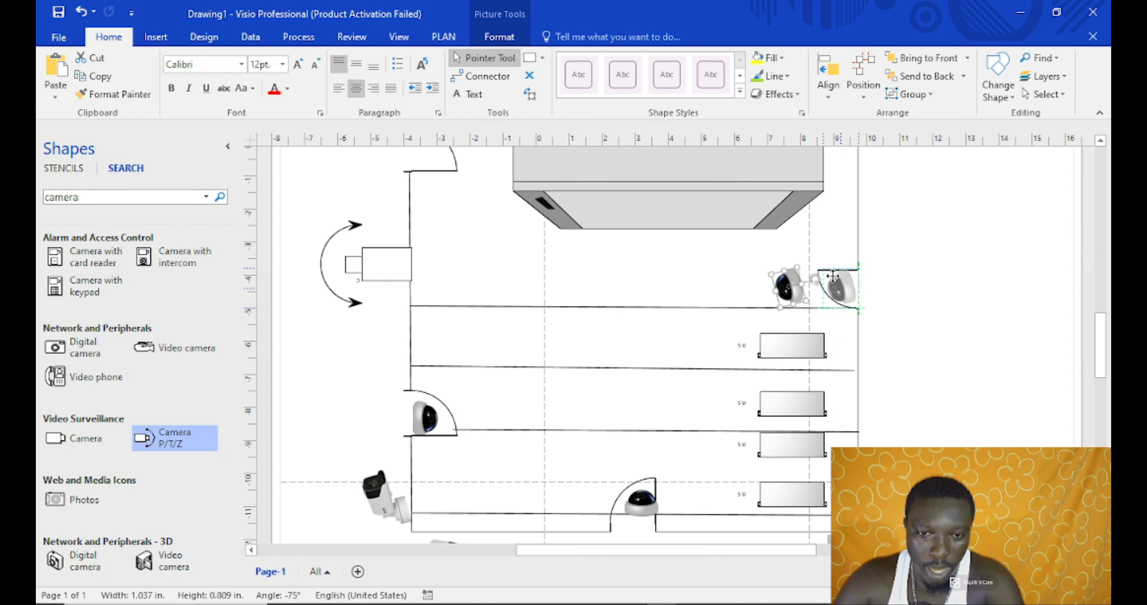
{"action": "left_click_drag", "start_coordinate": [833, 276], "coordinate": [874, 286]}
{"action": "left_click", "coordinate": [896, 297]}
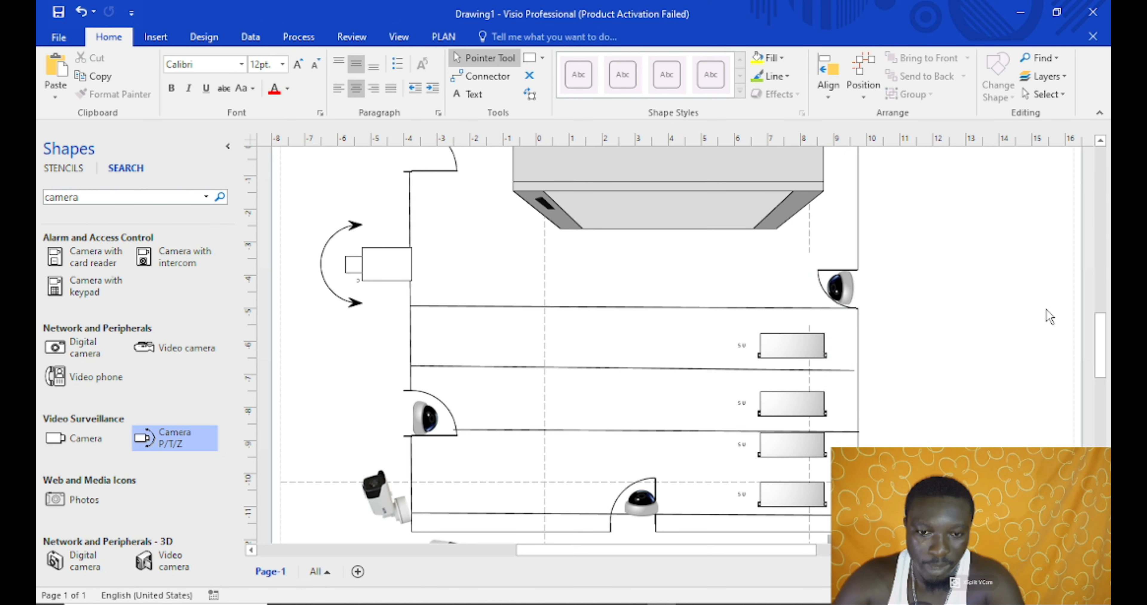
Paste a dome camera and place it inside the upper doorway of the building's left wall
{"action": "left_click_drag", "start_coordinate": [1100, 353], "coordinate": [1103, 323]}
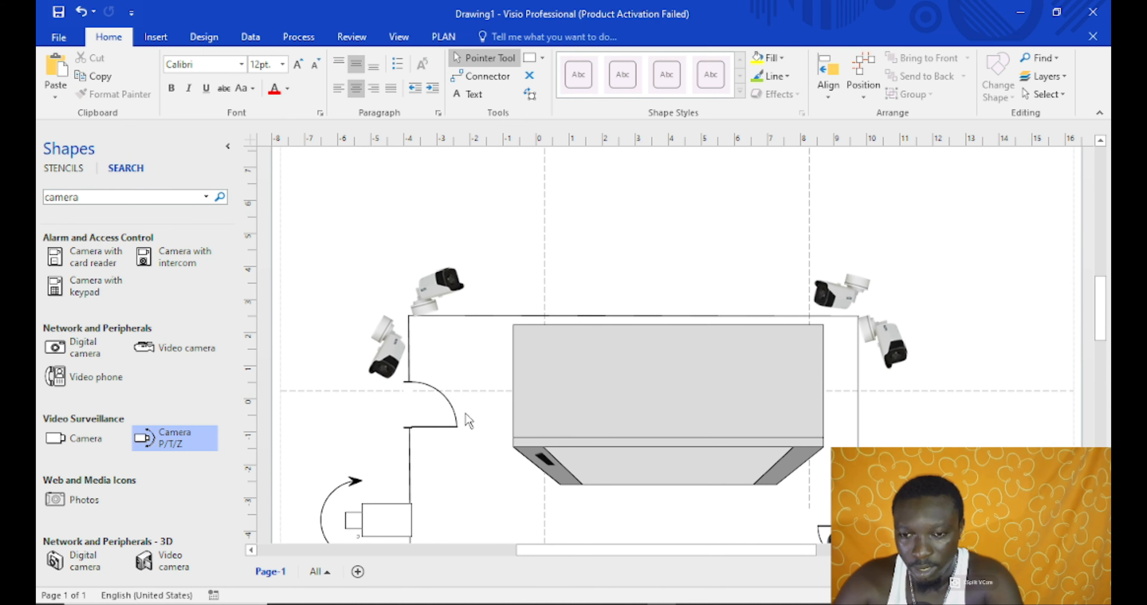
{"action": "key", "text": "ctrl+v"}
{"action": "left_click_drag", "start_coordinate": [632, 372], "coordinate": [431, 413]}
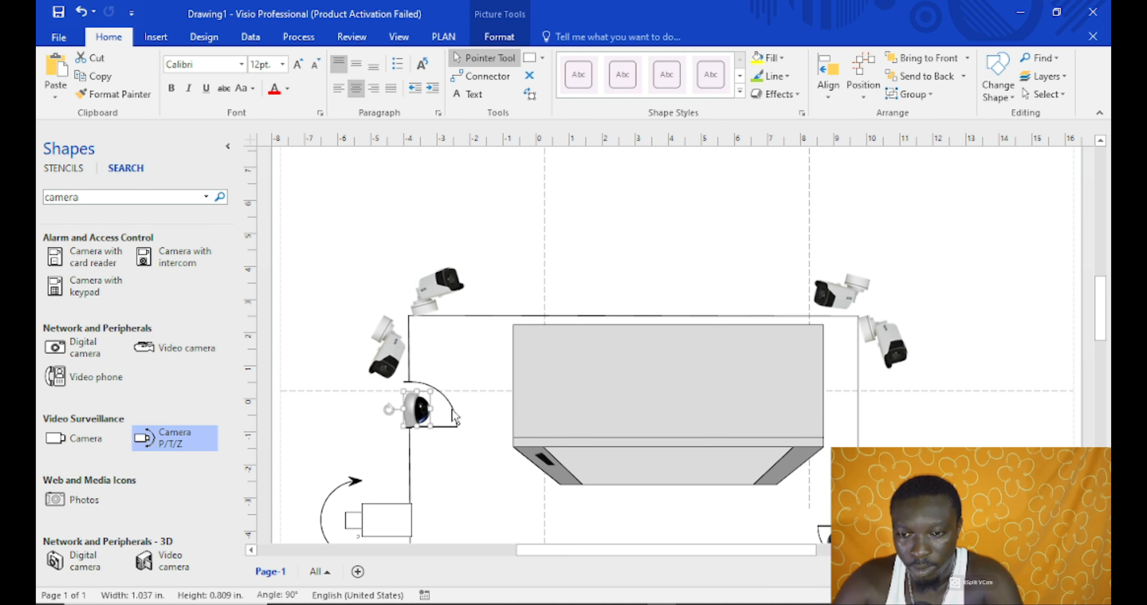
{"action": "left_click", "coordinate": [486, 430]}
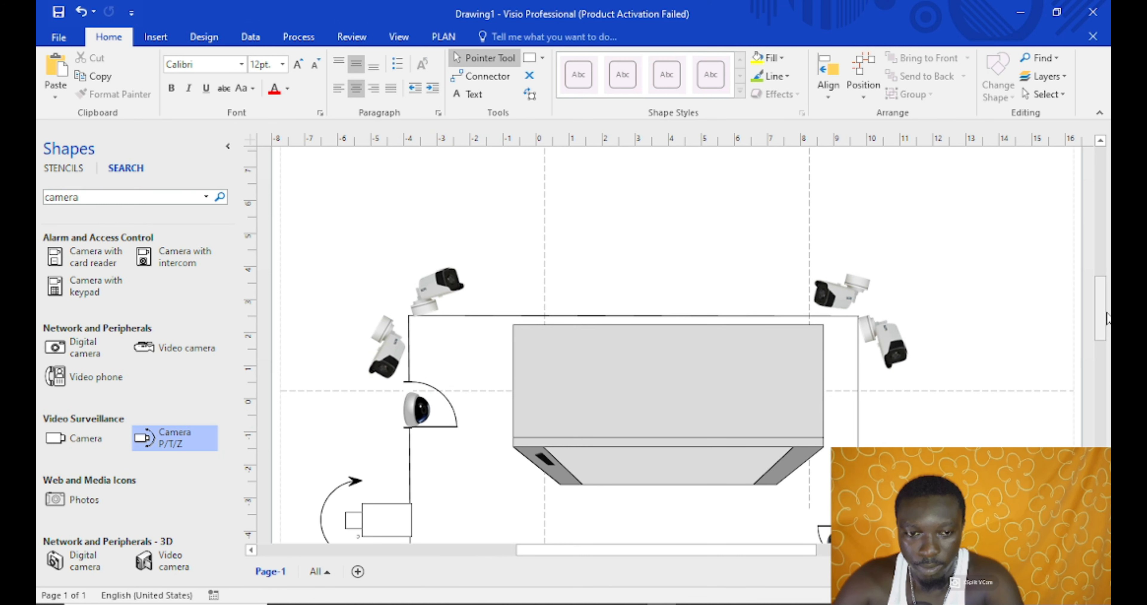
Paste a dome camera rotated to -90° against the inside of the right wall, beside the second rack unit from the top
{"action": "left_click_drag", "start_coordinate": [1104, 312], "coordinate": [1109, 361]}
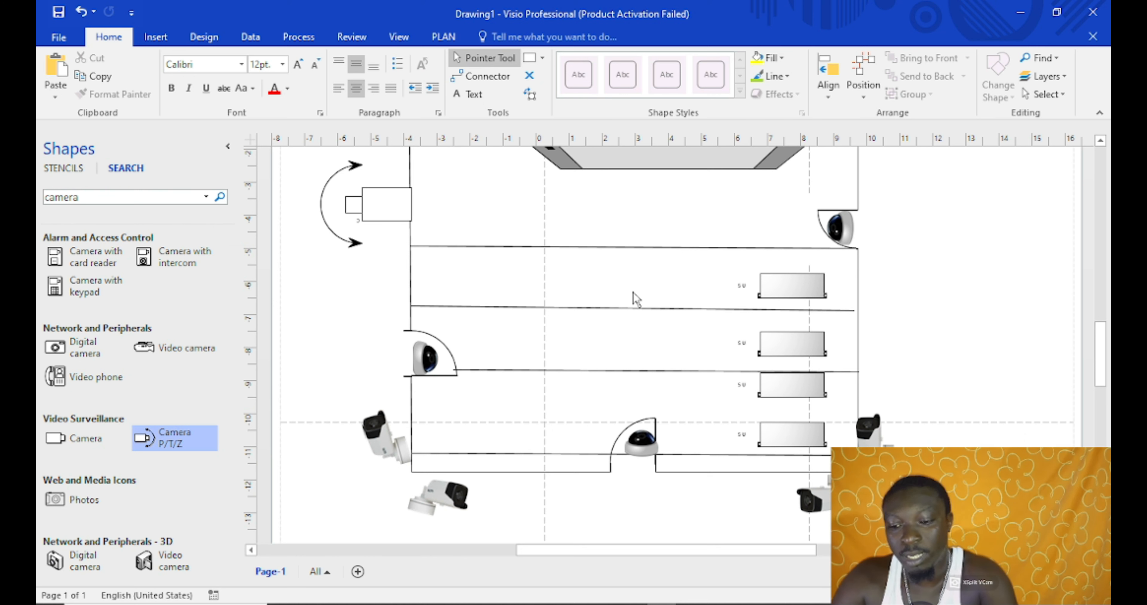
{"action": "key", "text": "ctrl+z"}
{"action": "left_click_drag", "start_coordinate": [521, 451], "coordinate": [875, 330]}
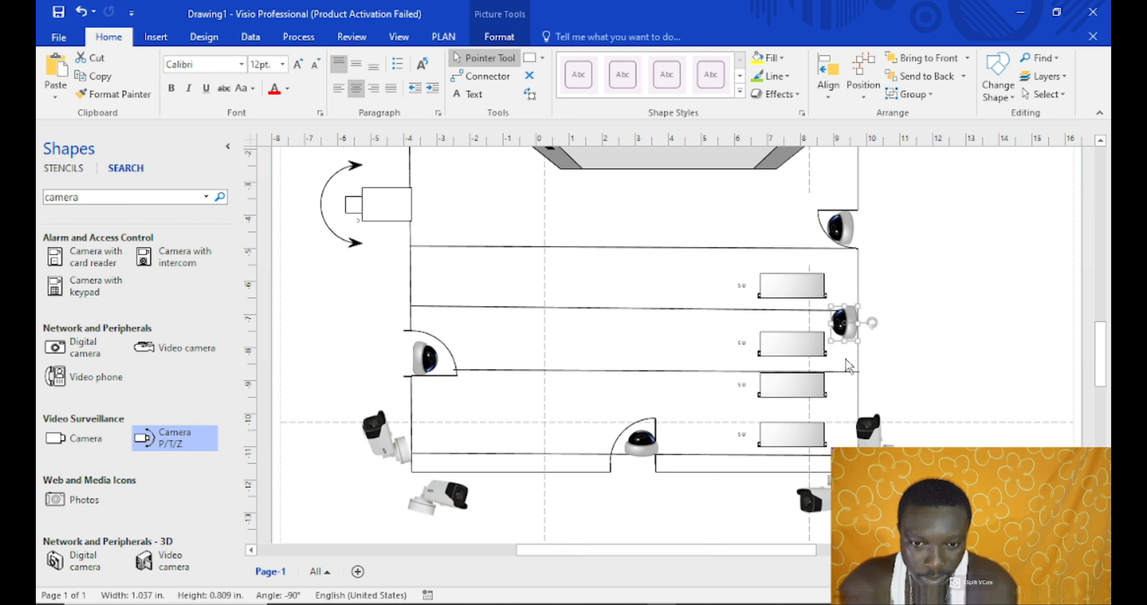
{"action": "left_click", "coordinate": [547, 408]}
Paste one more dome camera rotated to -90° against the right wall, beside the two lowest rack units
{"action": "key", "text": "ctrl+z"}
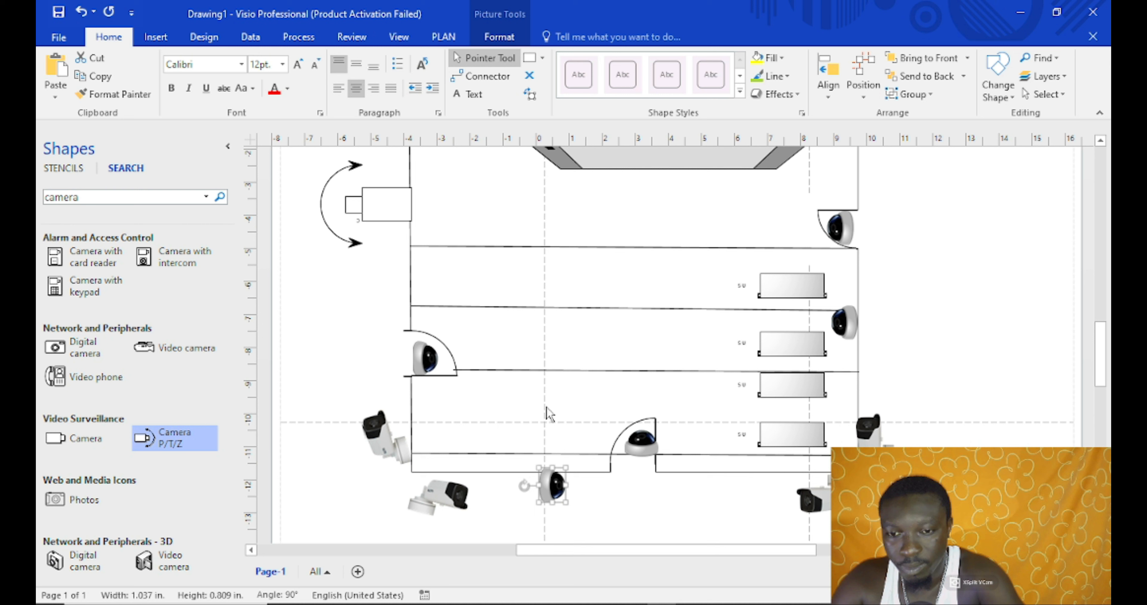
{"action": "left_click_drag", "start_coordinate": [544, 483], "coordinate": [887, 418]}
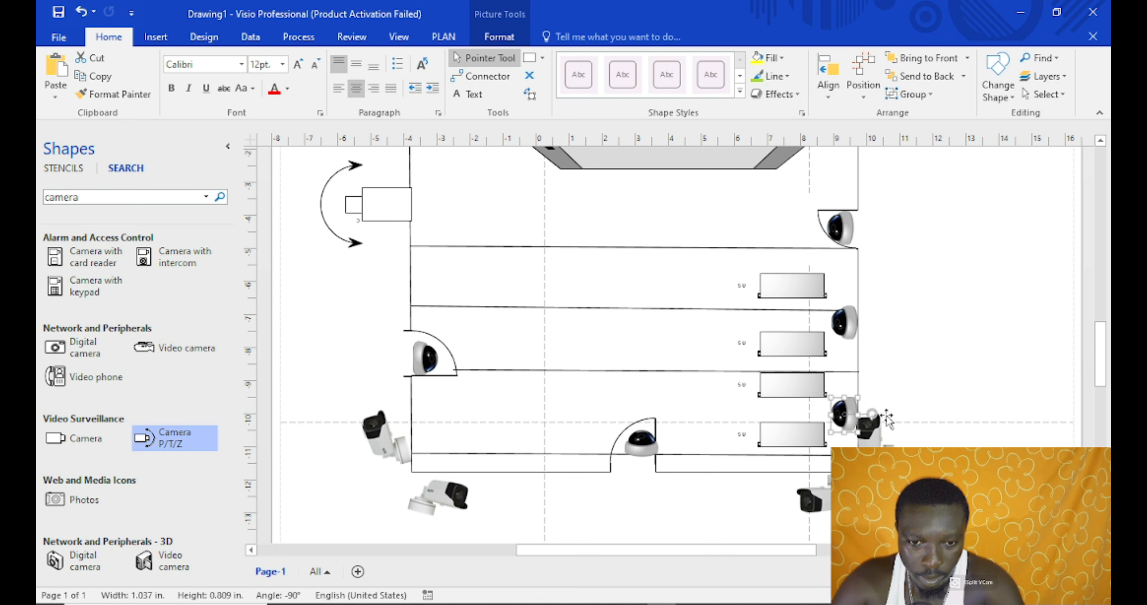
{"action": "left_click", "coordinate": [910, 406]}
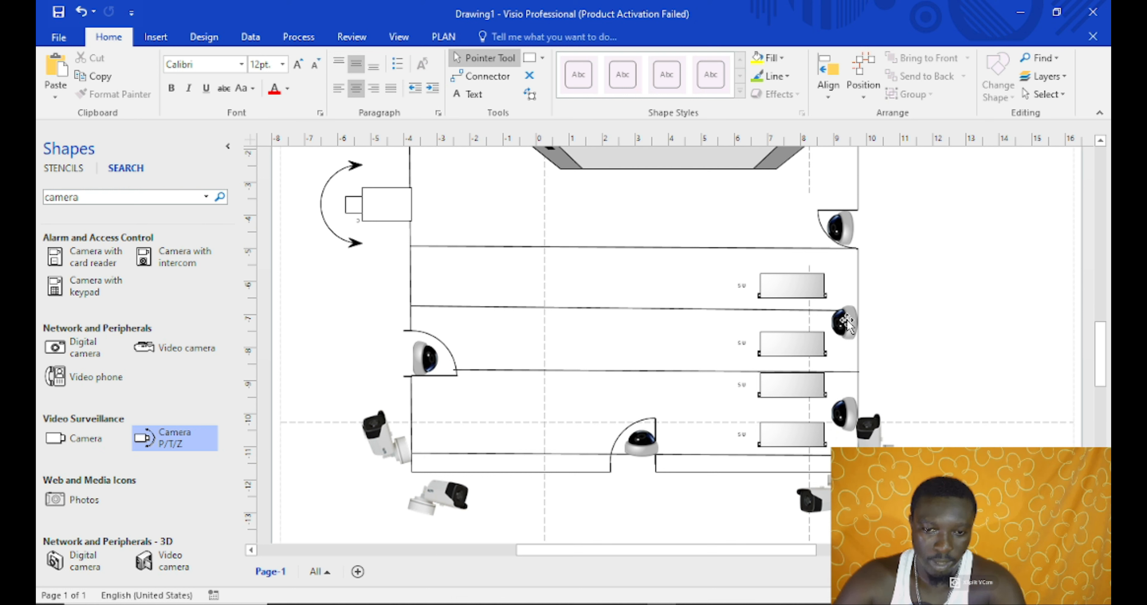
Move the second rack unit from the top slightly upward, towards the corridor line above it
{"action": "left_click", "coordinate": [793, 346]}
{"action": "left_click_drag", "start_coordinate": [791, 340], "coordinate": [791, 326]}
{"action": "left_click", "coordinate": [845, 363]}
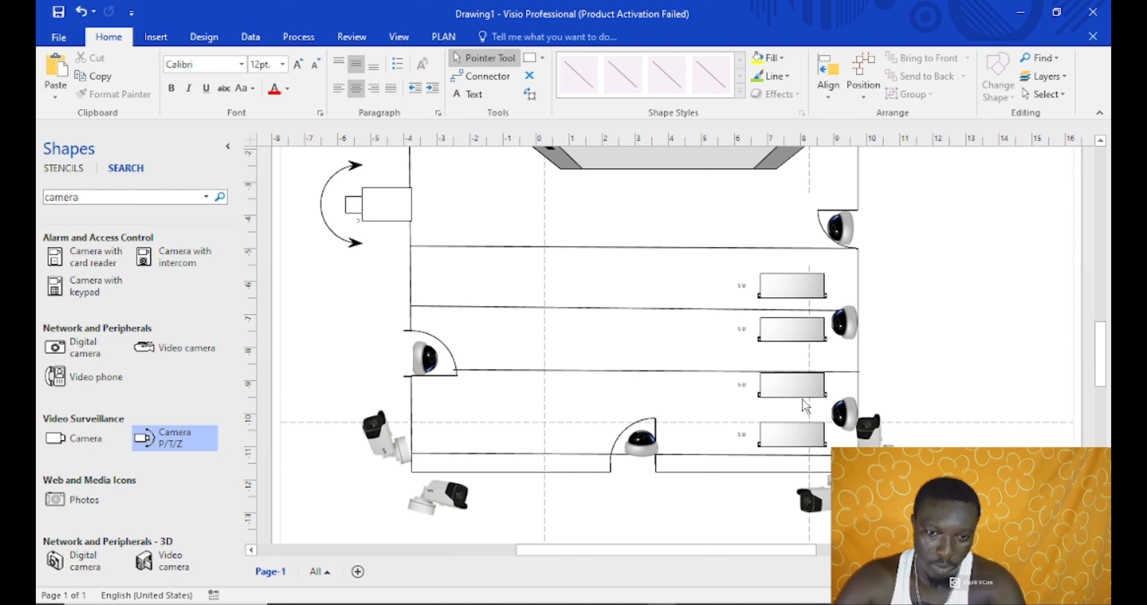
Duplicate the bullet camera at the upper right corner and rotate the copy to face into the building, just above the right doorway
{"action": "mouse_move", "coordinate": [1099, 351]}
{"action": "left_mouse_down"}
{"action": "mouse_move", "coordinate": [1098, 309]}
{"action": "mouse_move", "coordinate": [1097, 328]}
{"action": "left_mouse_up"}
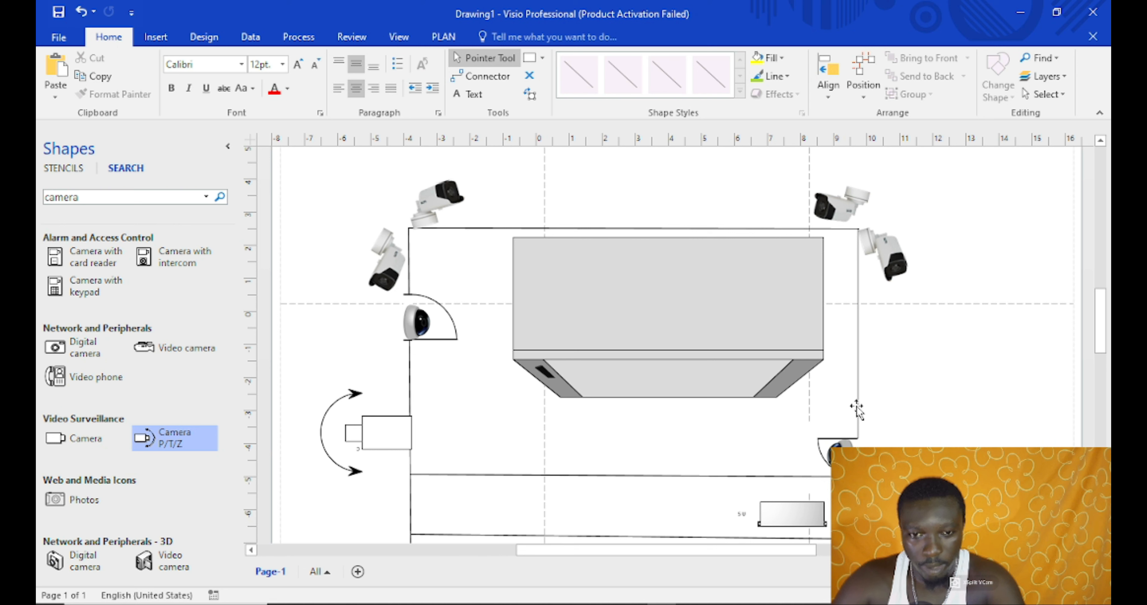
{"action": "left_click", "coordinate": [895, 267]}
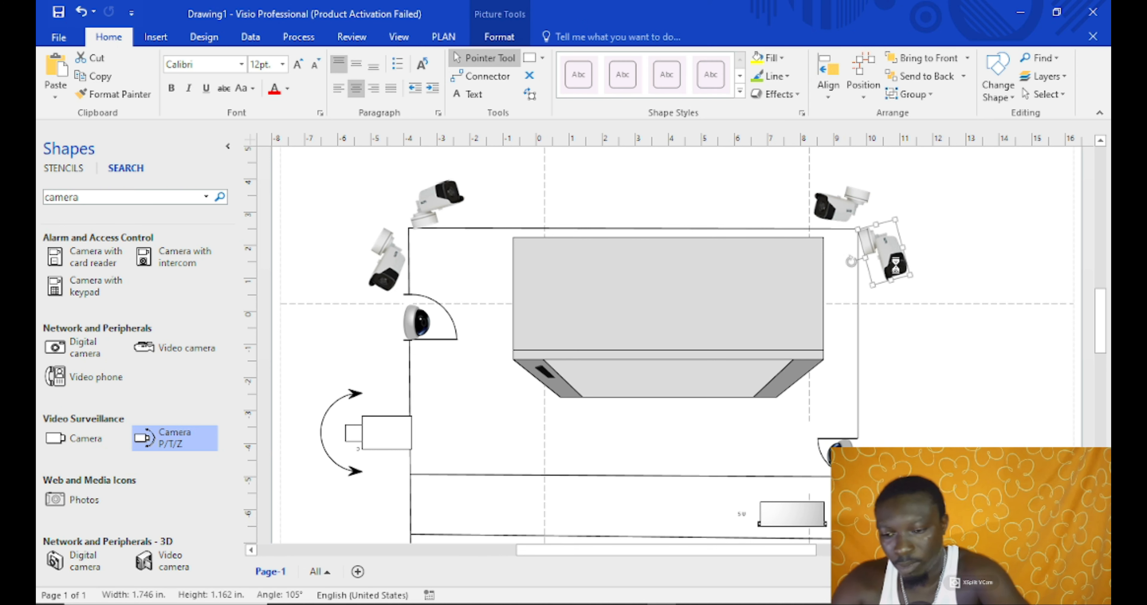
{"action": "key", "text": "ctrl+v"}
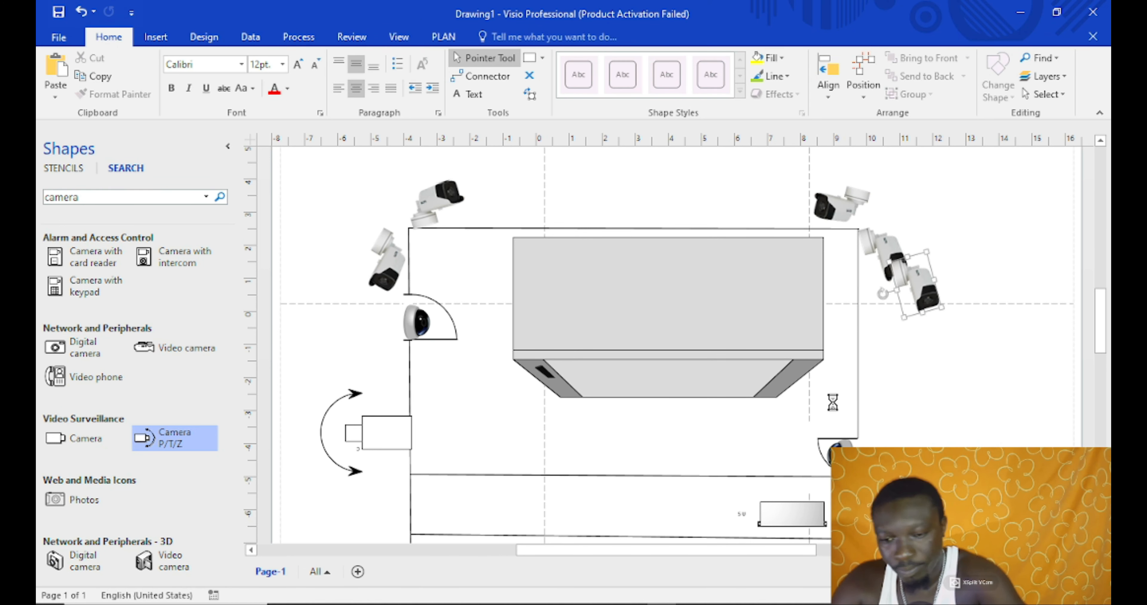
{"action": "left_click_drag", "start_coordinate": [906, 305], "coordinate": [848, 376]}
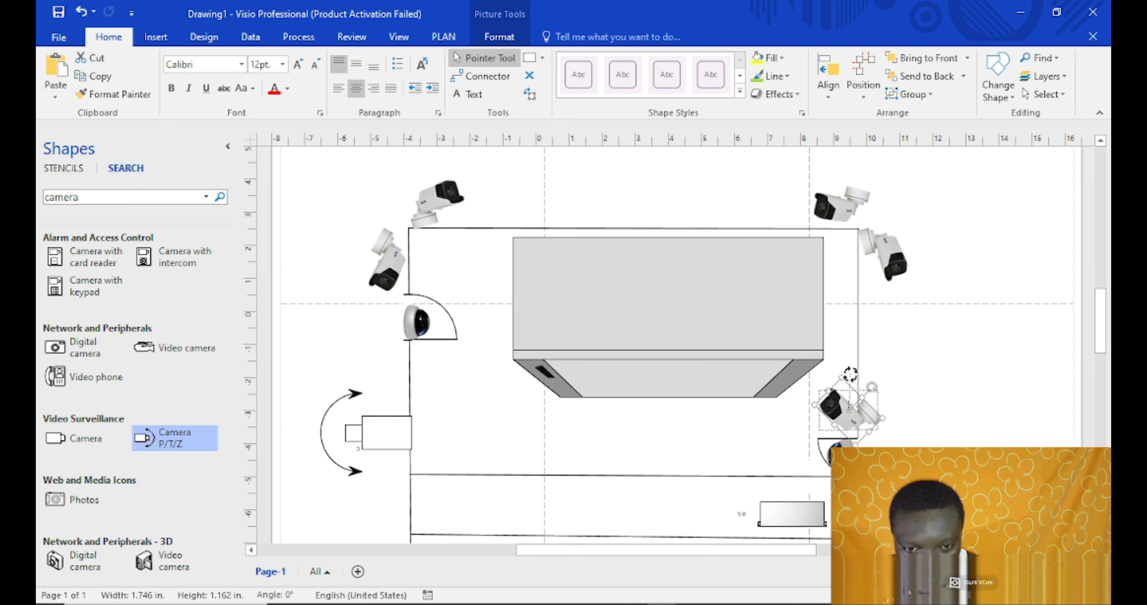
{"action": "left_click", "coordinate": [924, 414]}
{"action": "left_click_drag", "start_coordinate": [855, 413], "coordinate": [831, 411]}
{"action": "left_click", "coordinate": [908, 416]}
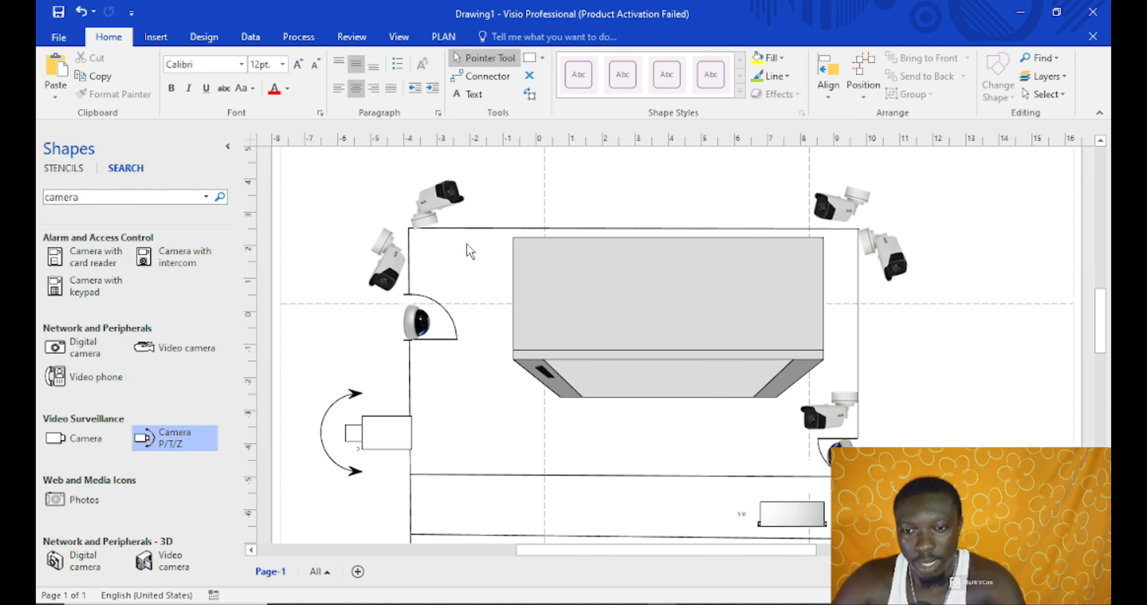
Review the camera and rack placement across the whole floor plan, down to the empty lower part of the page
{"action": "left_click_drag", "start_coordinate": [1107, 319], "coordinate": [1106, 353]}
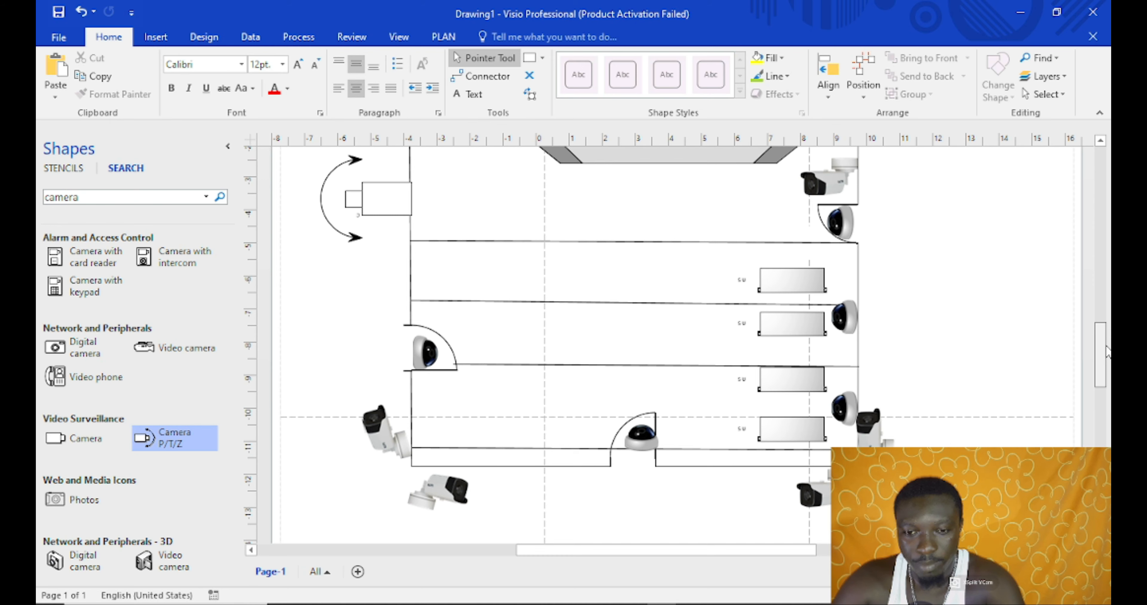
{"action": "left_click_drag", "start_coordinate": [1107, 352], "coordinate": [1106, 329]}
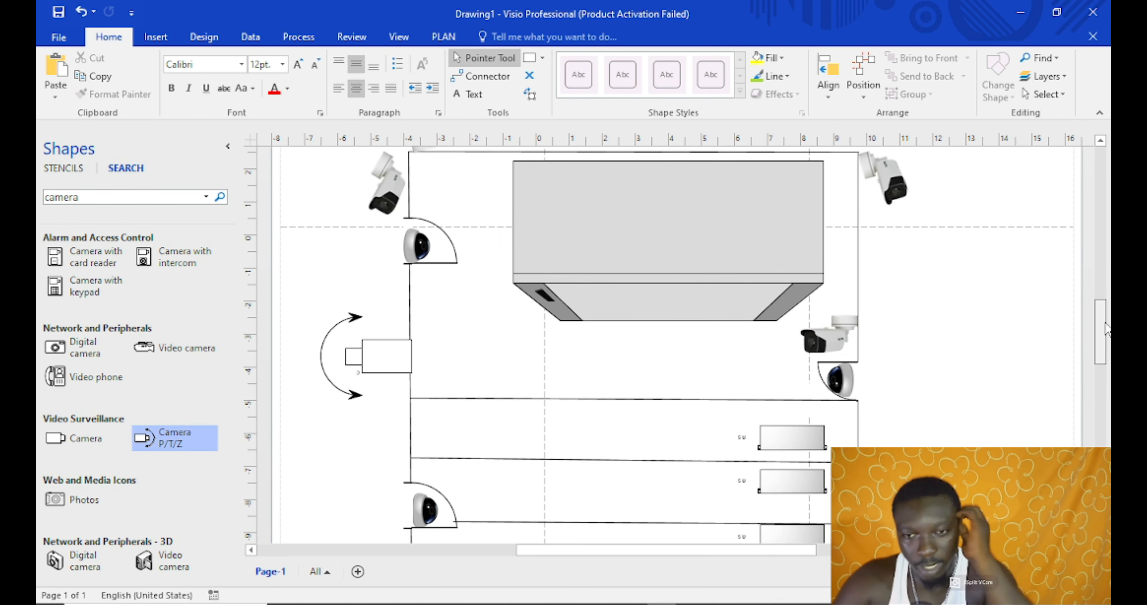
{"action": "left_click_drag", "start_coordinate": [1107, 329], "coordinate": [1107, 314]}
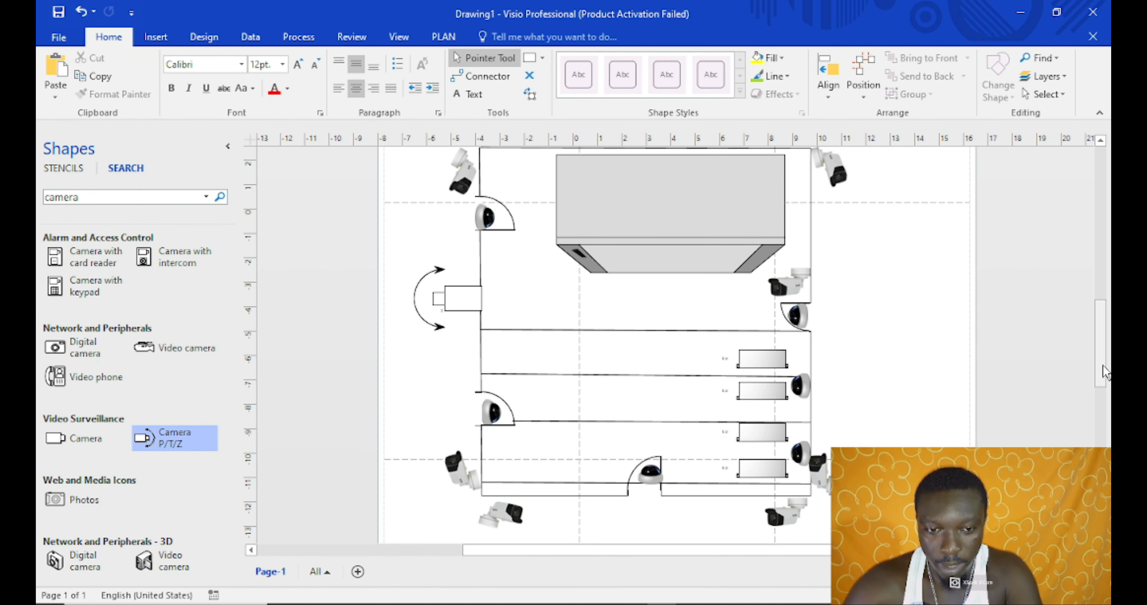
{"action": "mouse_move", "coordinate": [1103, 365]}
{"action": "left_mouse_down"}
{"action": "mouse_move", "coordinate": [1102, 350]}
{"action": "mouse_move", "coordinate": [1099, 367]}
{"action": "left_mouse_up"}
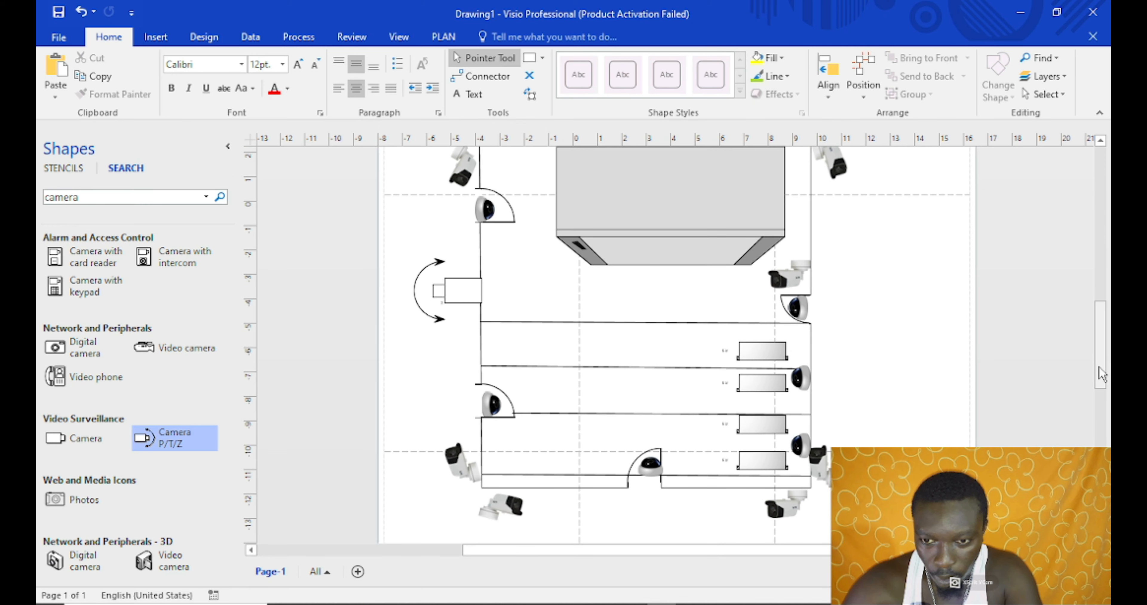
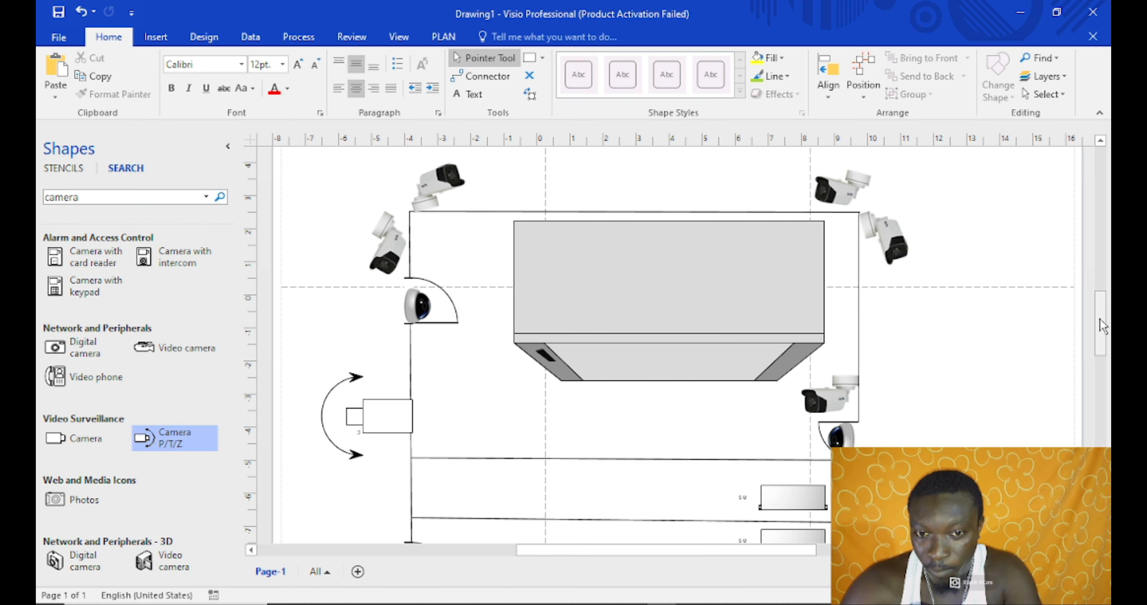
{"action": "mouse_move", "coordinate": [1100, 319]}
{"action": "left_mouse_down"}
{"action": "mouse_move", "coordinate": [1103, 360]}
{"action": "mouse_move", "coordinate": [1108, 331]}
{"action": "left_mouse_up"}
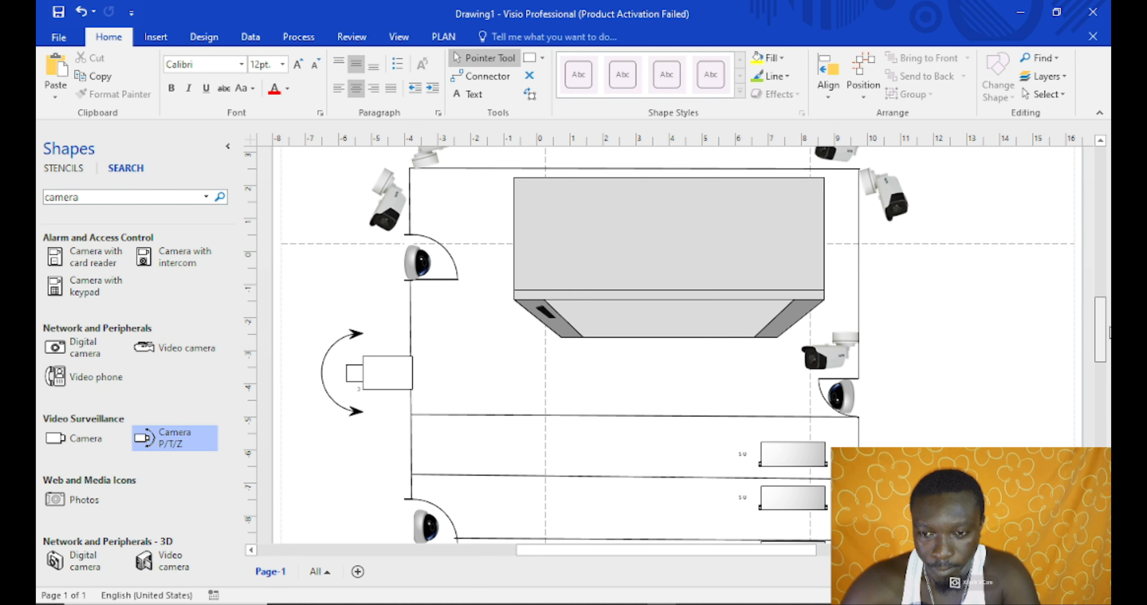
{"action": "scroll", "coordinate": [632, 217], "scroll_direction": "down", "scroll_amount": 3}
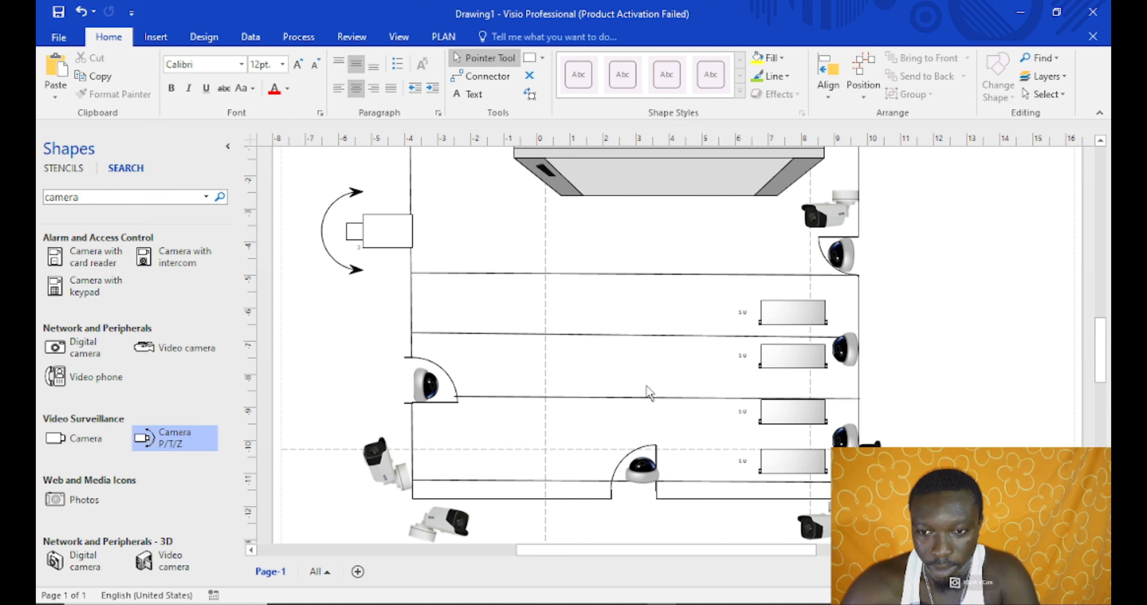
{"action": "mouse_move", "coordinate": [1108, 358]}
{"action": "left_mouse_down"}
{"action": "mouse_move", "coordinate": [1102, 329]}
{"action": "mouse_move", "coordinate": [1093, 413]}
{"action": "left_mouse_up"}
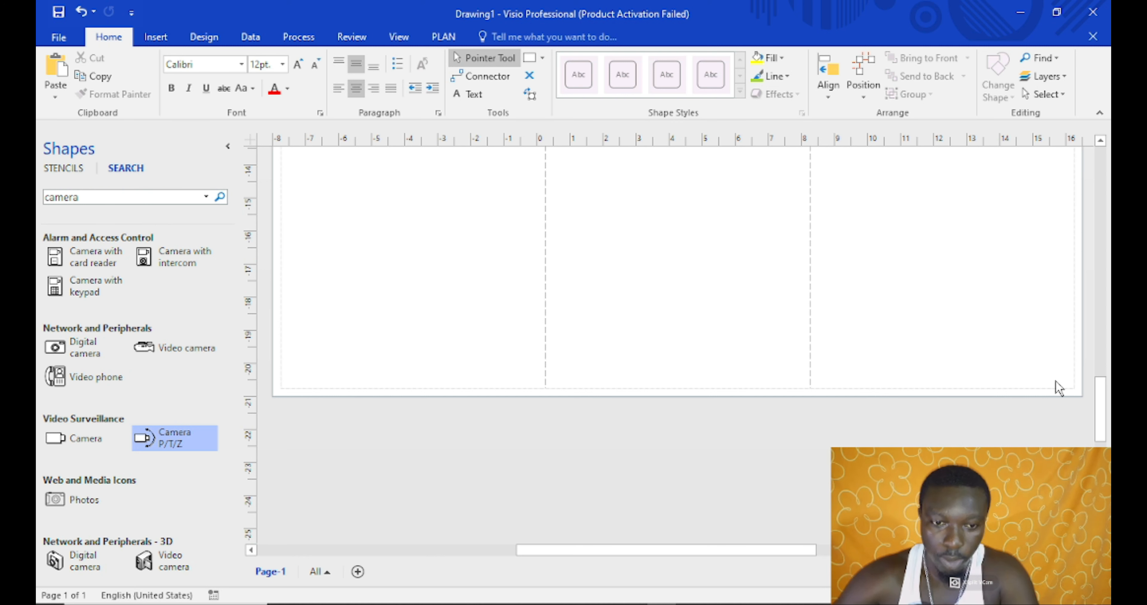
{"action": "left_click_drag", "start_coordinate": [1101, 407], "coordinate": [1107, 331]}
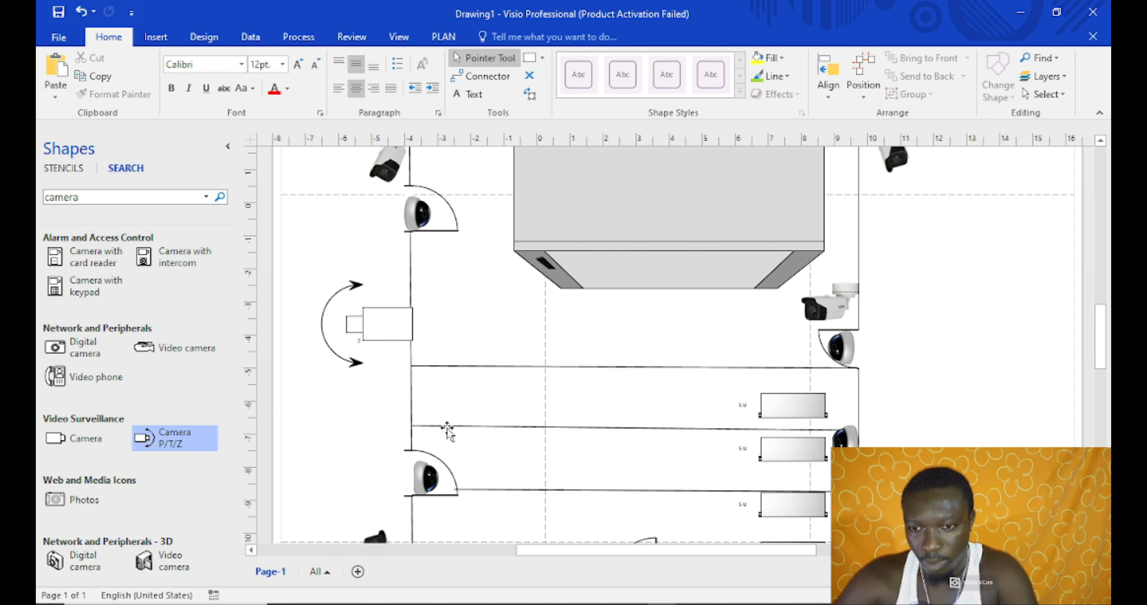
Search the shape library for "office"
{"action": "double_click", "coordinate": [98, 198]}
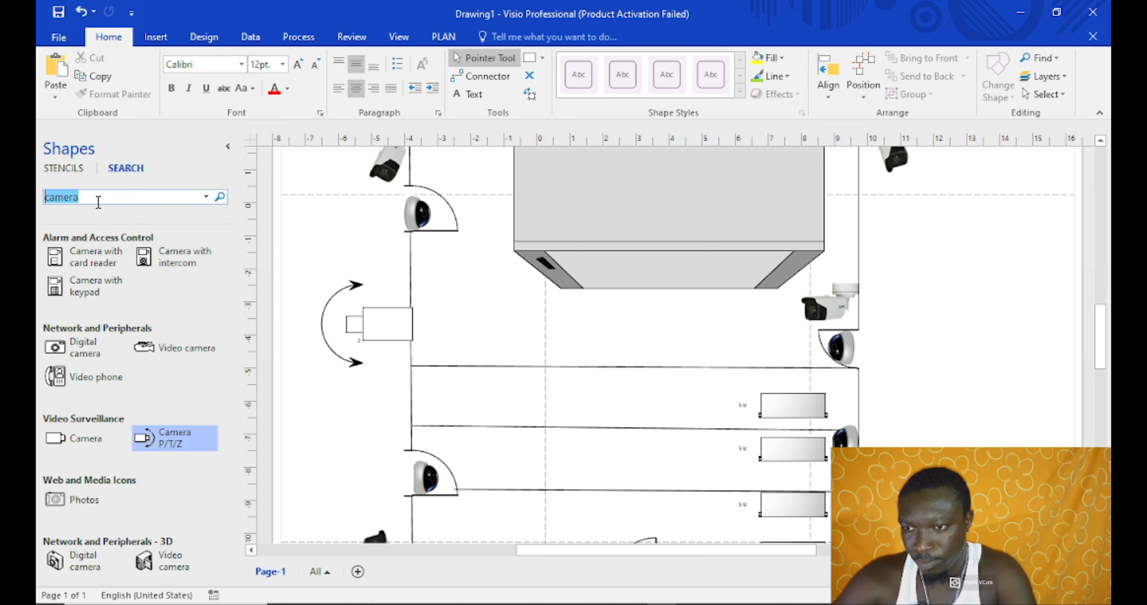
{"action": "type", "text": "c"}
{"action": "type", "text": "ffice"}
{"action": "key", "text": "Return"}
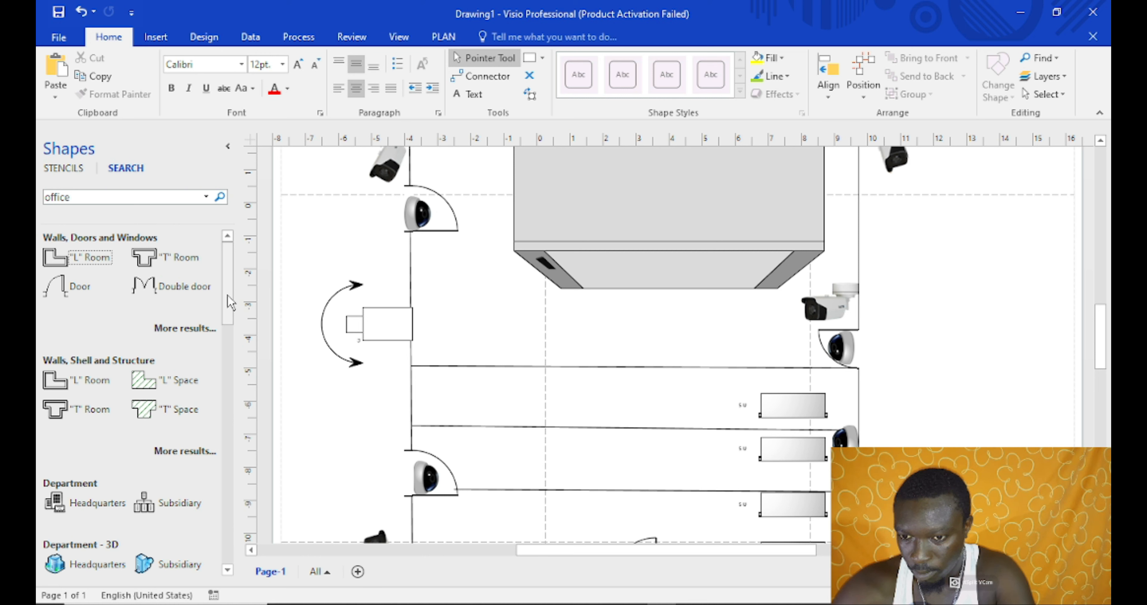
Add a Double door shape rotated to -90°, enlarge it, and place it midway along the strip containing the top rack unit
{"action": "left_click_drag", "start_coordinate": [172, 292], "coordinate": [509, 400]}
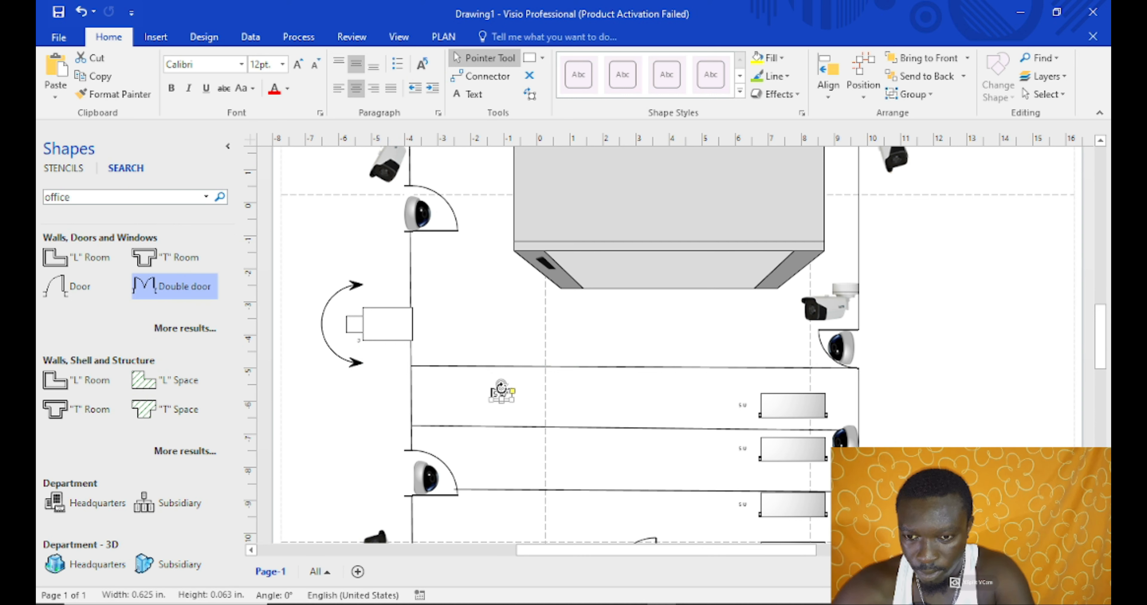
{"action": "left_click_drag", "start_coordinate": [501, 386], "coordinate": [517, 400]}
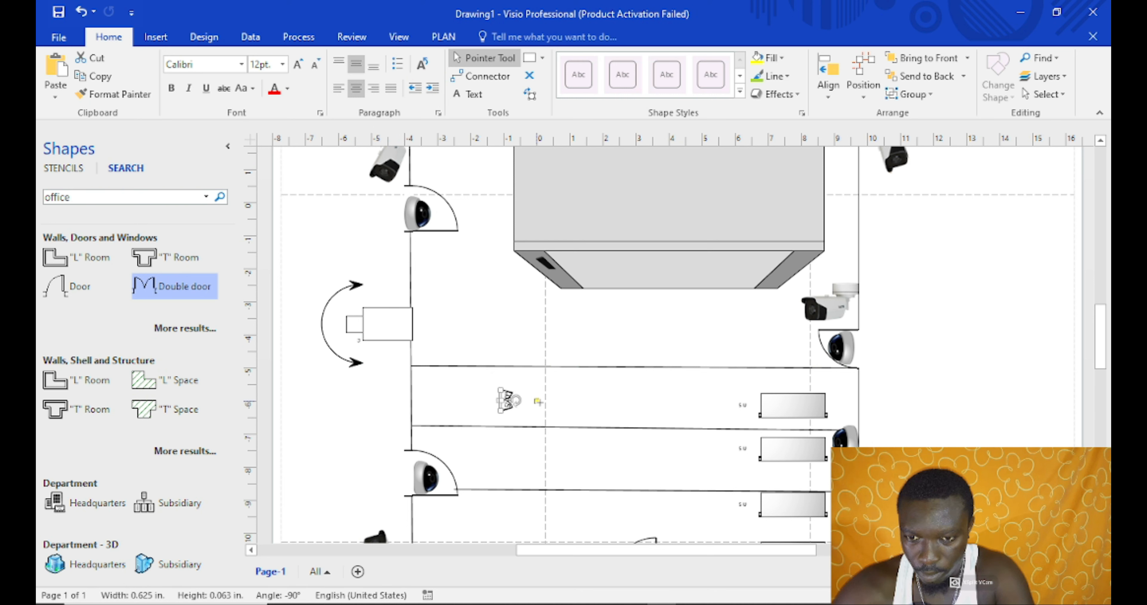
{"action": "key", "text": "ctrl+z"}
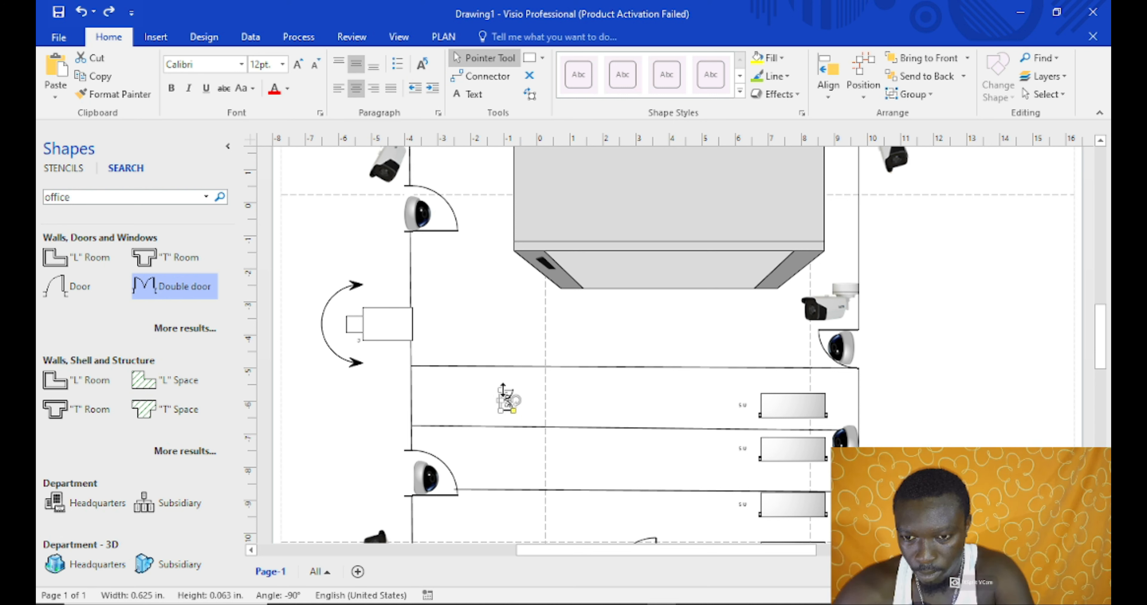
{"action": "left_click_drag", "start_coordinate": [499, 388], "coordinate": [534, 391]}
{"action": "left_click", "coordinate": [557, 395]}
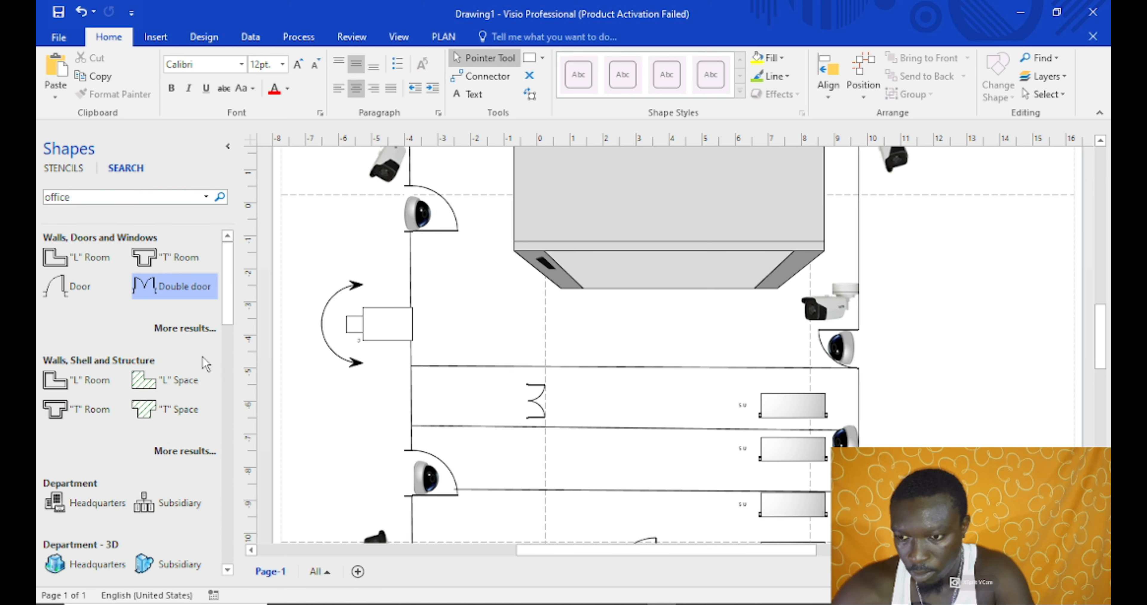
Duplicate the left wall line and fit the copy, about 1.8 in. long, as a vertical partition across the top rack strip at the double door
{"action": "left_click", "coordinate": [413, 275]}
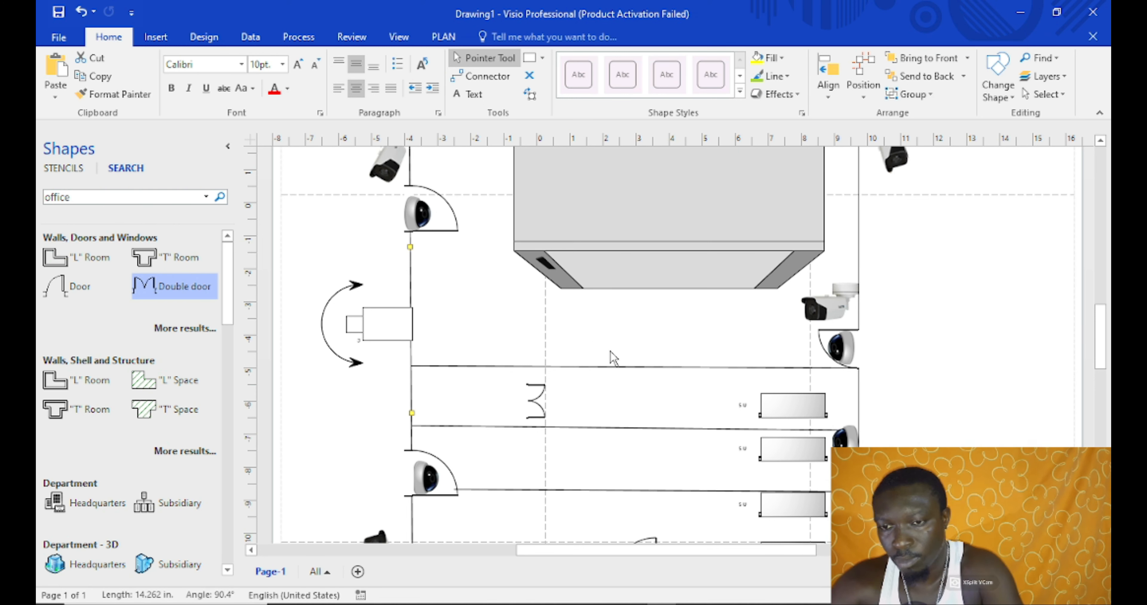
{"action": "key", "text": "ctrl+d"}
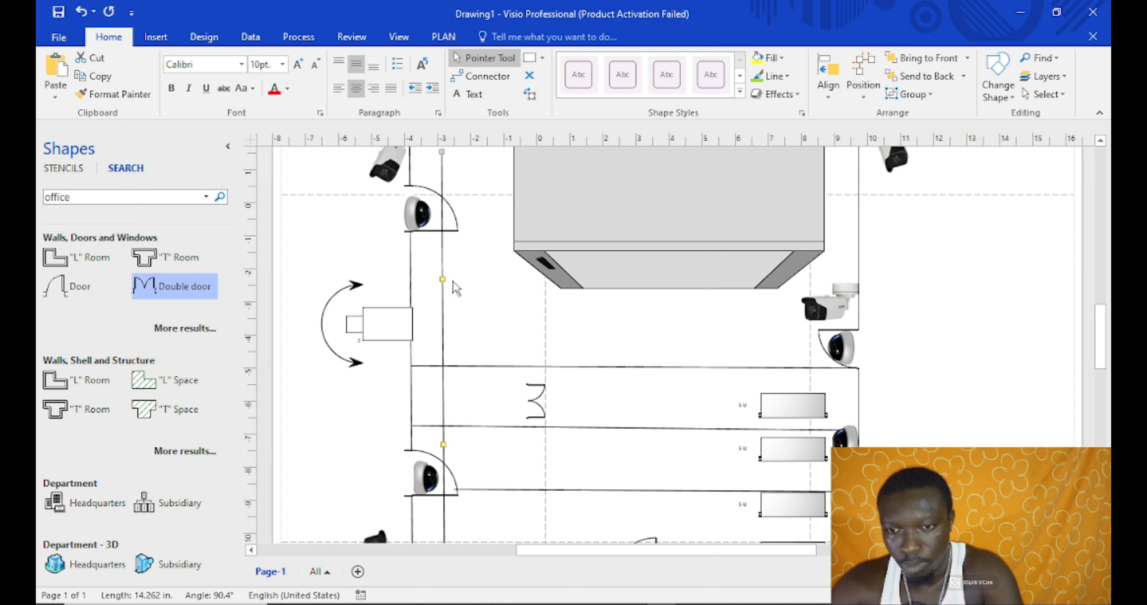
{"action": "left_click_drag", "start_coordinate": [441, 150], "coordinate": [444, 186]}
{"action": "left_click_drag", "start_coordinate": [450, 234], "coordinate": [525, 369]}
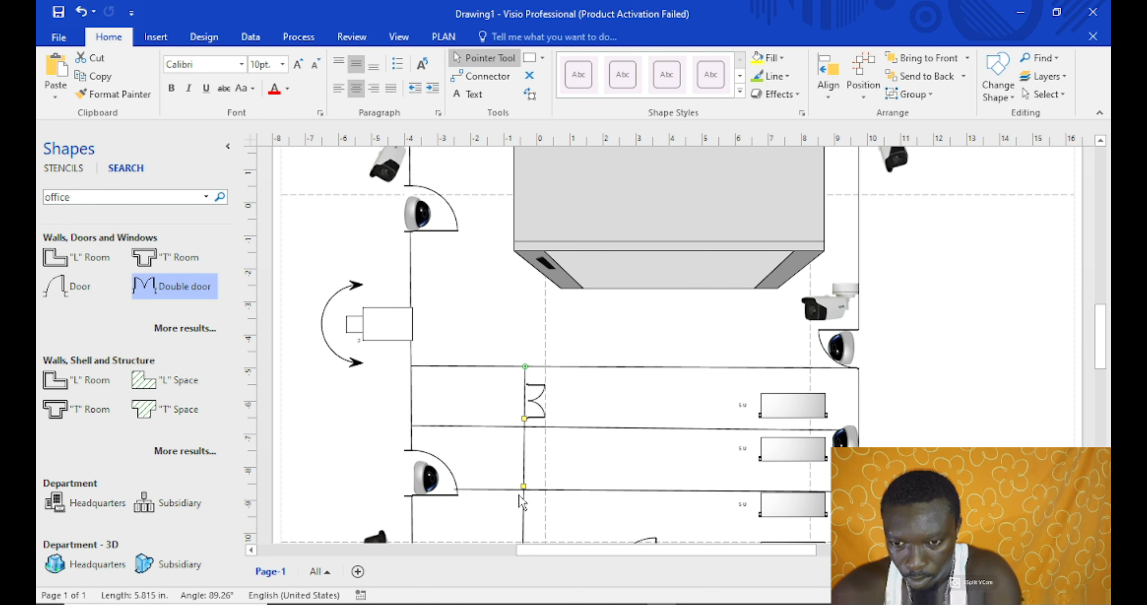
{"action": "scroll", "coordinate": [950, 391], "scroll_direction": "down", "scroll_amount": 3}
{"action": "scroll", "coordinate": [951, 396], "scroll_direction": "up", "scroll_amount": 6}
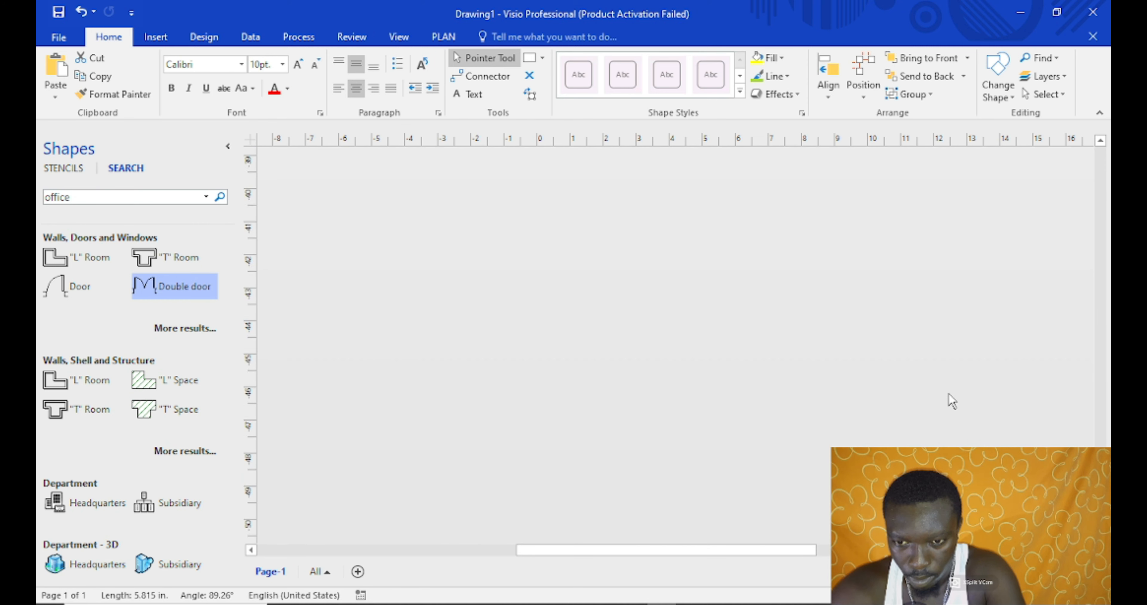
{"action": "scroll", "coordinate": [951, 401], "scroll_direction": "down", "scroll_amount": 6}
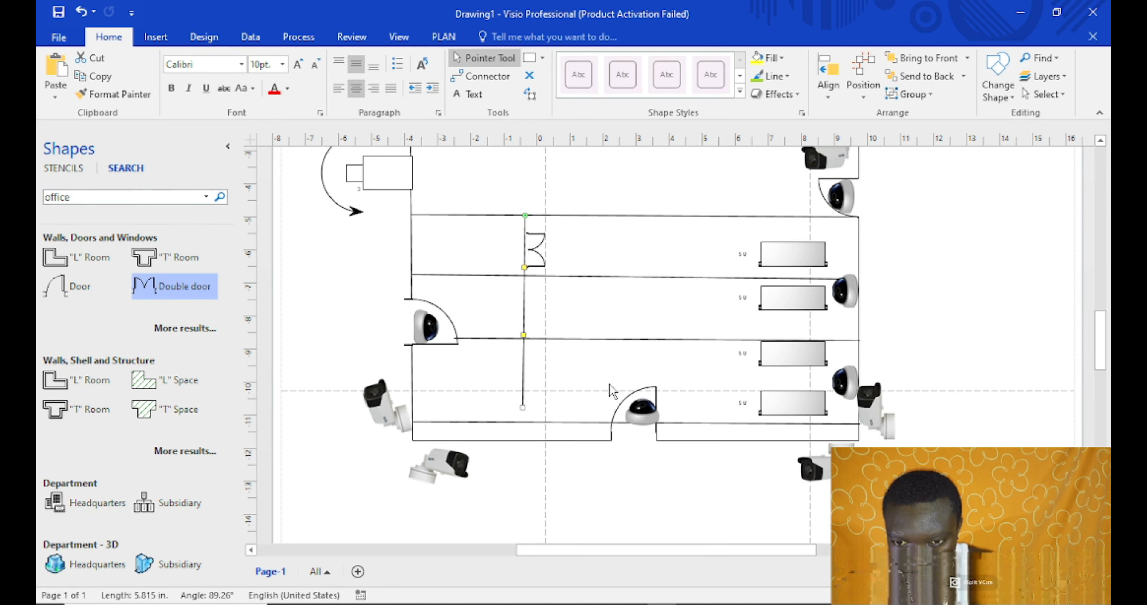
{"action": "left_click_drag", "start_coordinate": [525, 408], "coordinate": [525, 279]}
{"action": "left_click", "coordinate": [555, 324]}
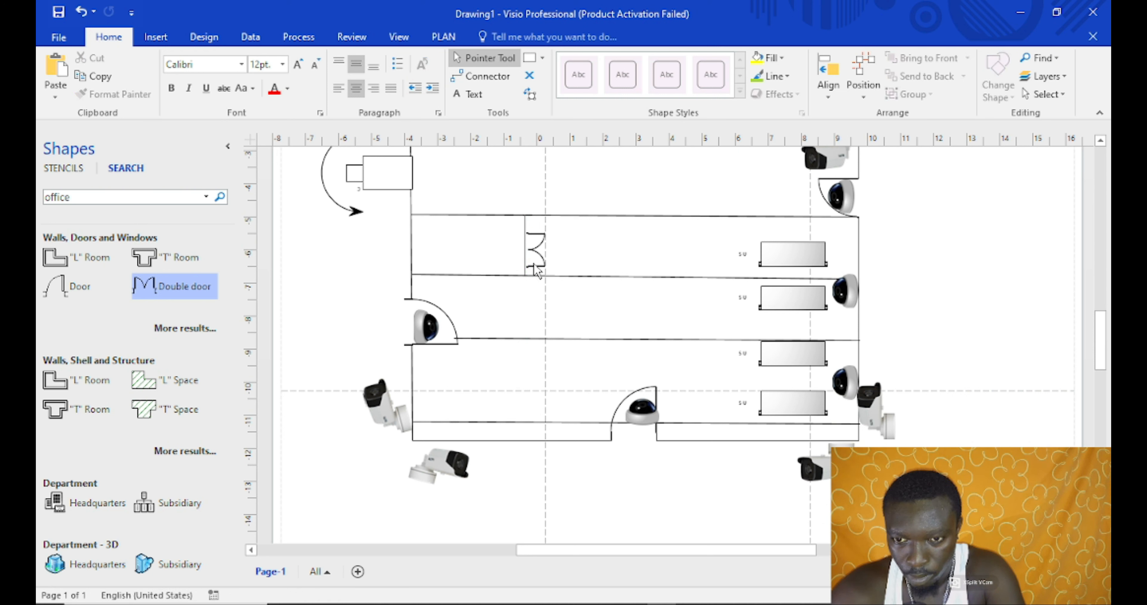
Seat the double door on the new partition and flip it so its leaves open toward the racks
{"action": "left_click", "coordinate": [537, 249]}
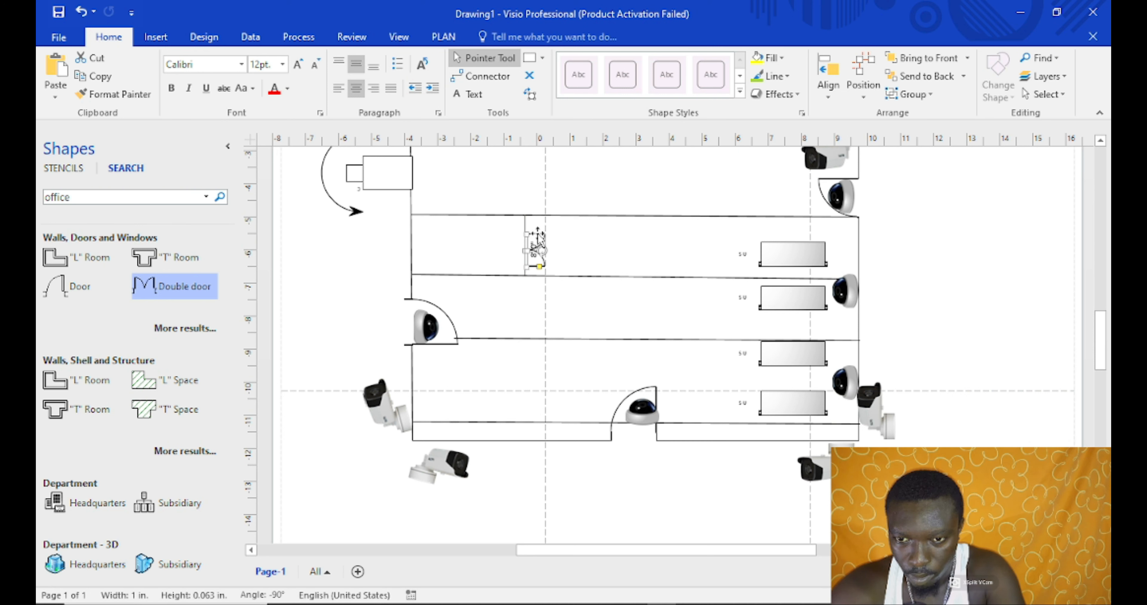
{"action": "left_click_drag", "start_coordinate": [531, 233], "coordinate": [526, 235]}
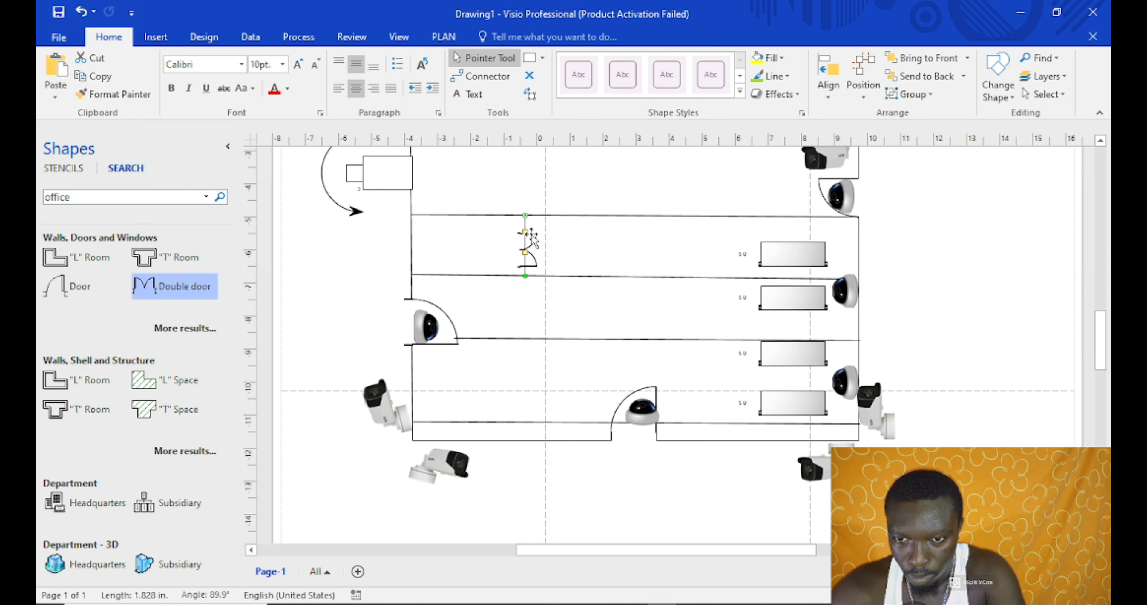
{"action": "left_click", "coordinate": [535, 233]}
{"action": "left_click_drag", "start_coordinate": [537, 234], "coordinate": [587, 252]}
{"action": "left_click", "coordinate": [588, 253]}
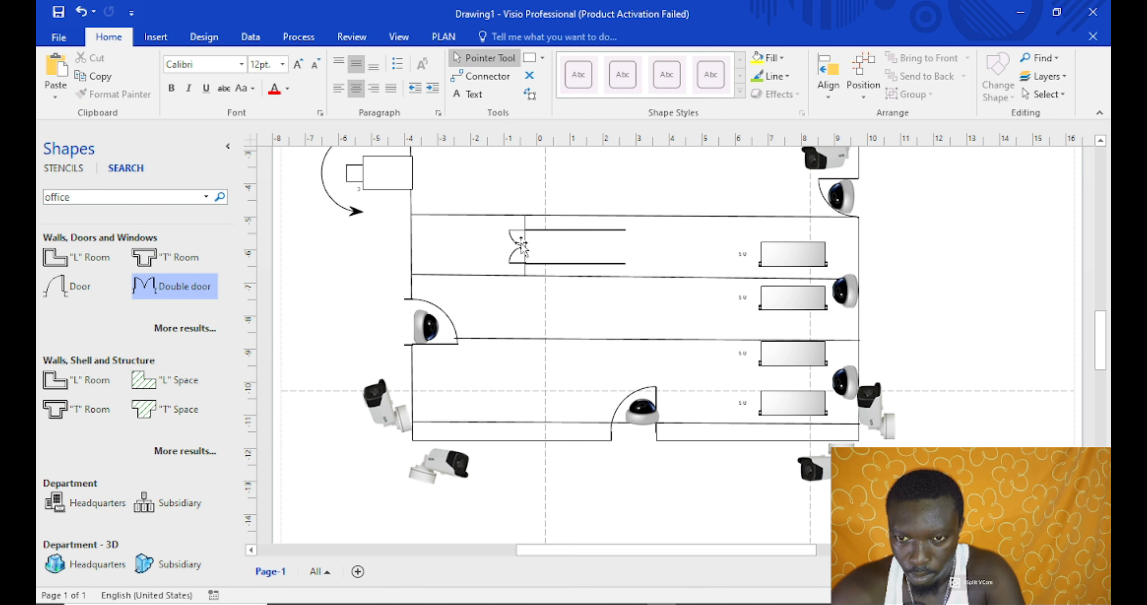
{"action": "left_click", "coordinate": [553, 231]}
{"action": "left_click_drag", "start_coordinate": [624, 247], "coordinate": [549, 245]}
{"action": "left_click", "coordinate": [607, 269]}
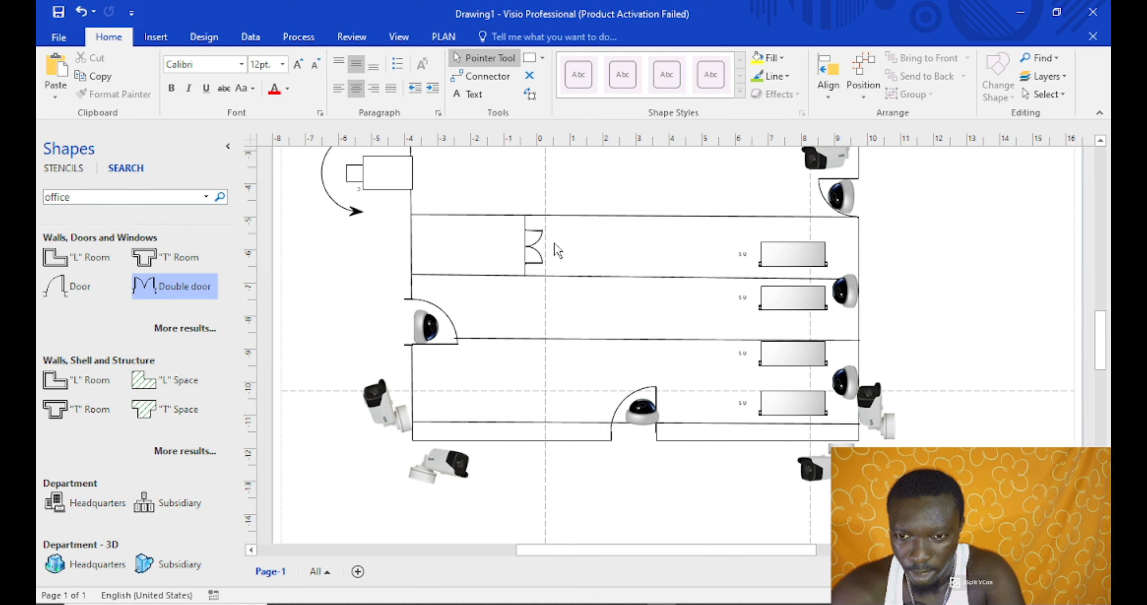
Widen the double door to 1.25 in. along the partition, extending both its upper and lower ends
{"action": "left_click", "coordinate": [531, 247]}
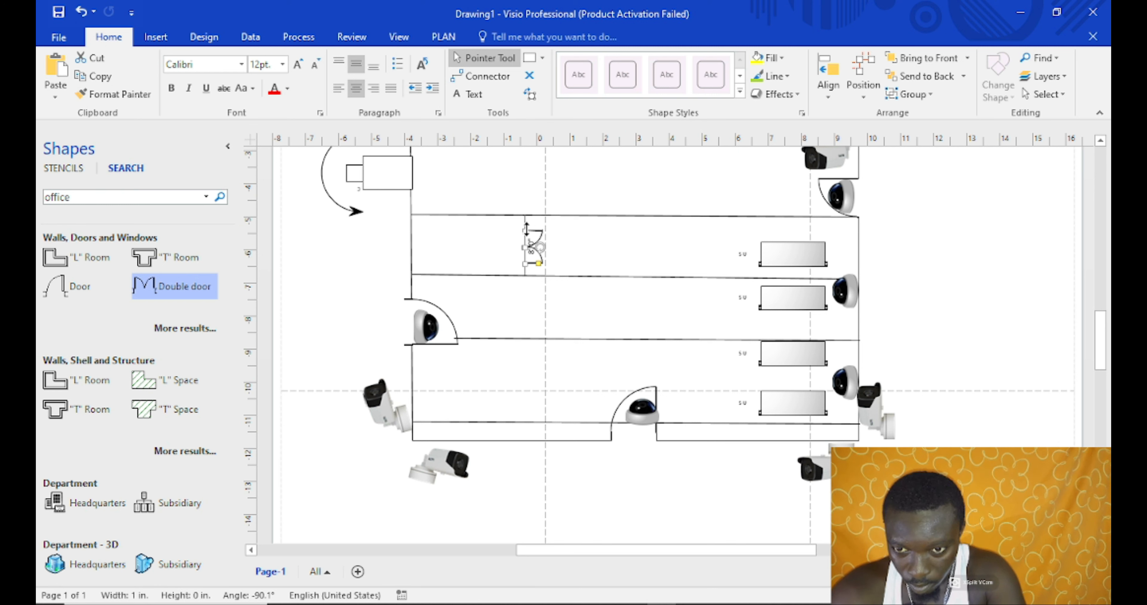
{"action": "left_click_drag", "start_coordinate": [526, 229], "coordinate": [526, 222]}
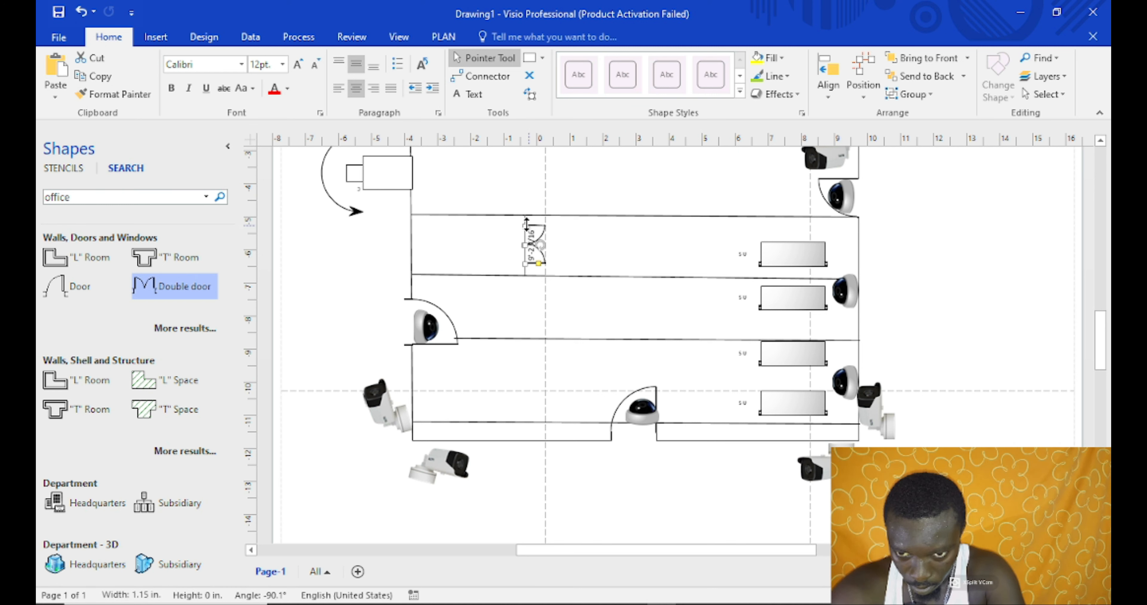
{"action": "left_click", "coordinate": [569, 261]}
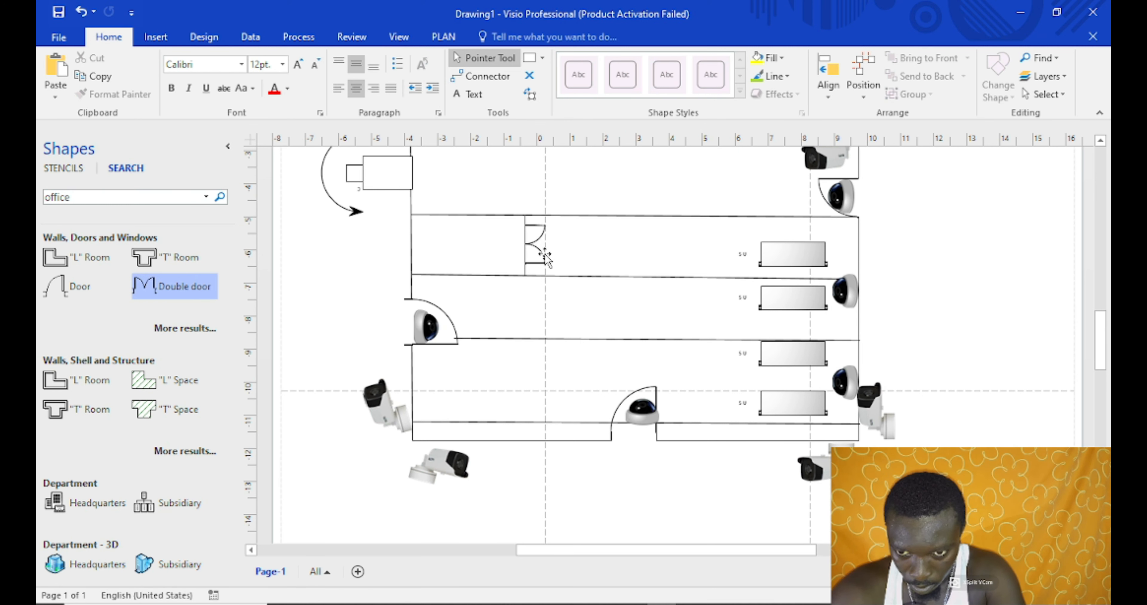
{"action": "left_click", "coordinate": [525, 264]}
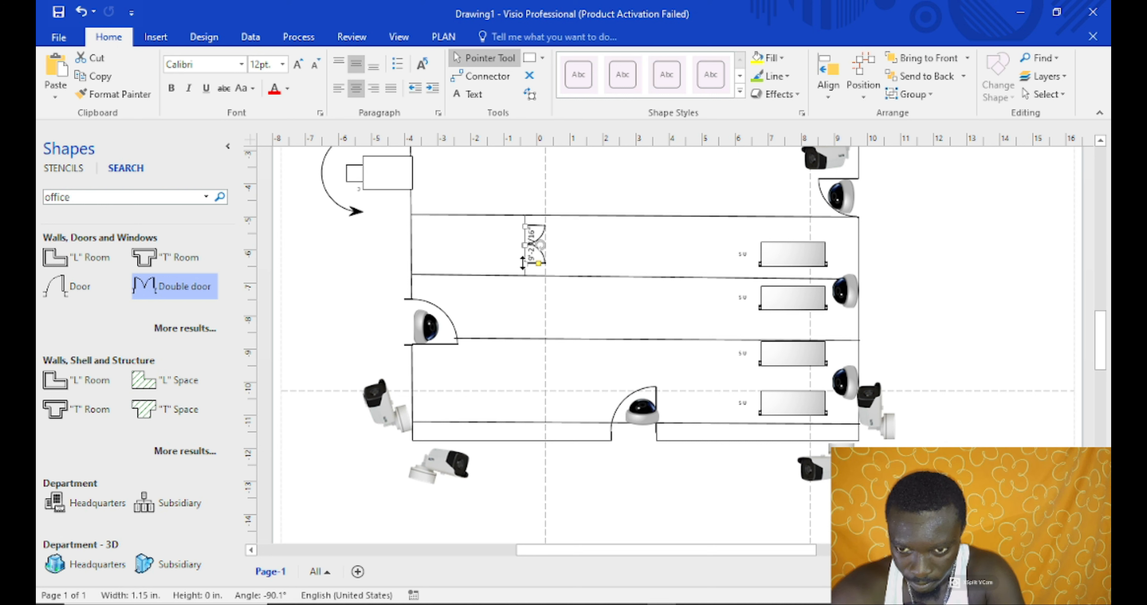
{"action": "left_click_drag", "start_coordinate": [523, 263], "coordinate": [525, 266]}
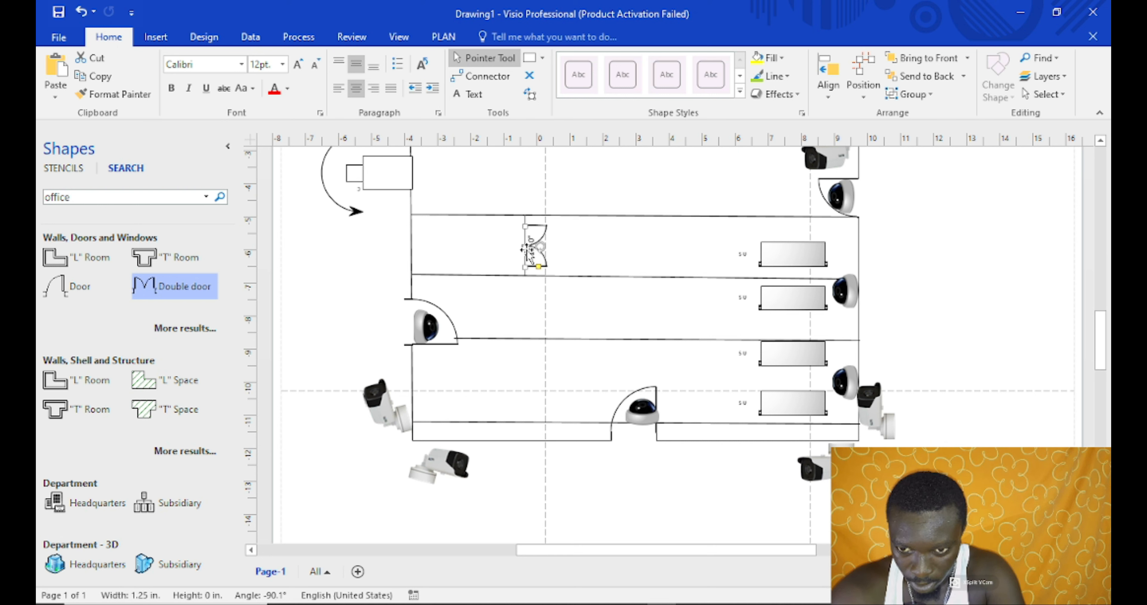
{"action": "left_click", "coordinate": [607, 245]}
{"action": "left_click", "coordinate": [529, 250]}
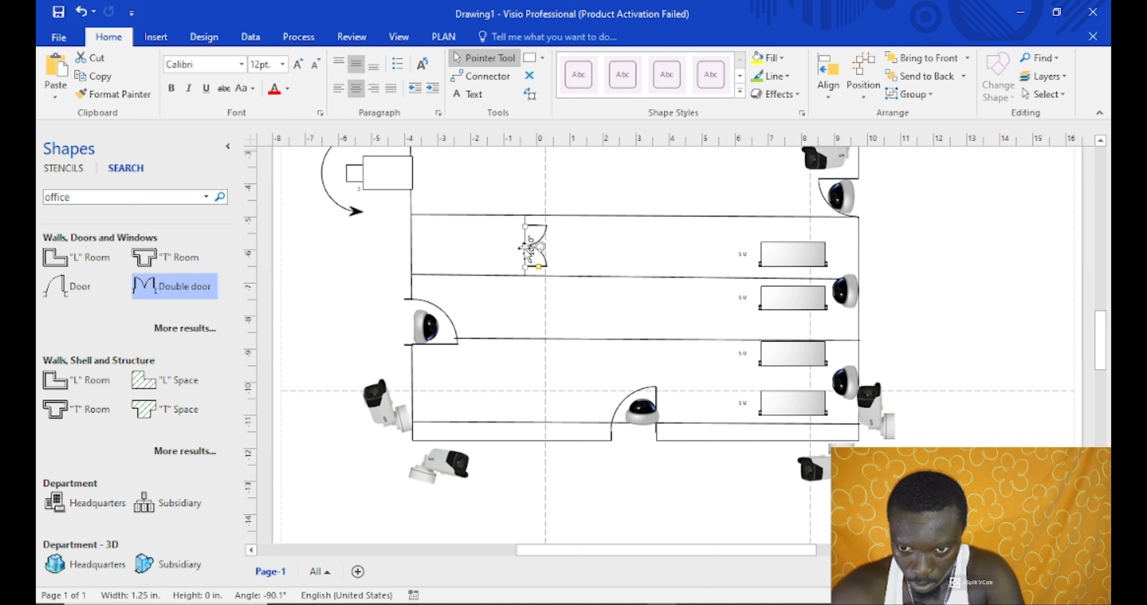
{"action": "left_click", "coordinate": [498, 254]}
Add the text label "OFFICE" in the small room between the left wall and the double door
{"action": "left_click", "coordinate": [474, 95]}
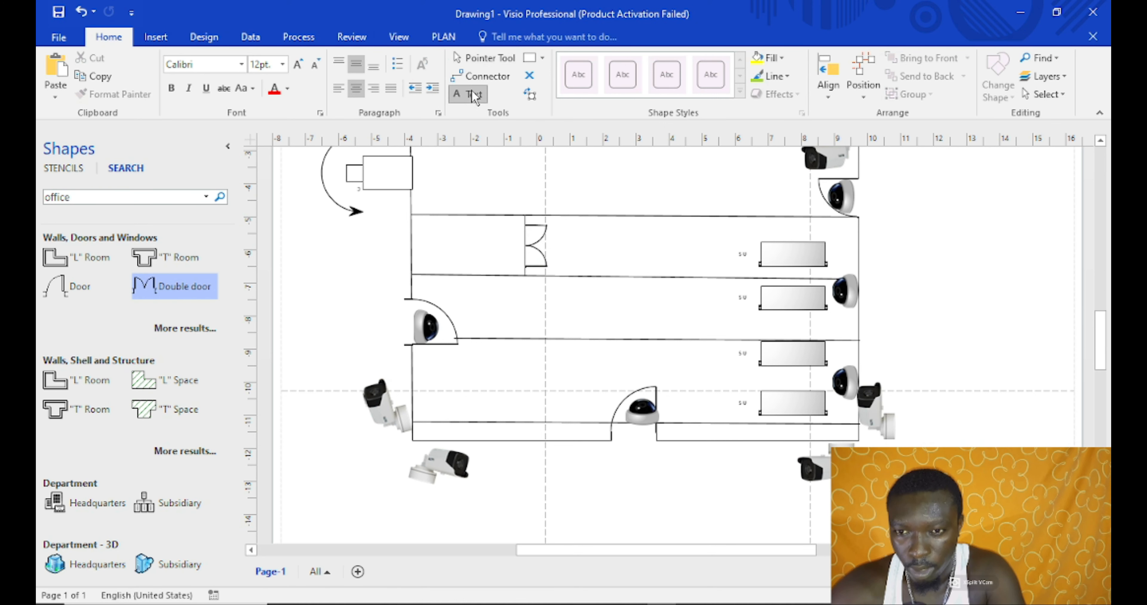
{"action": "left_click", "coordinate": [435, 235]}
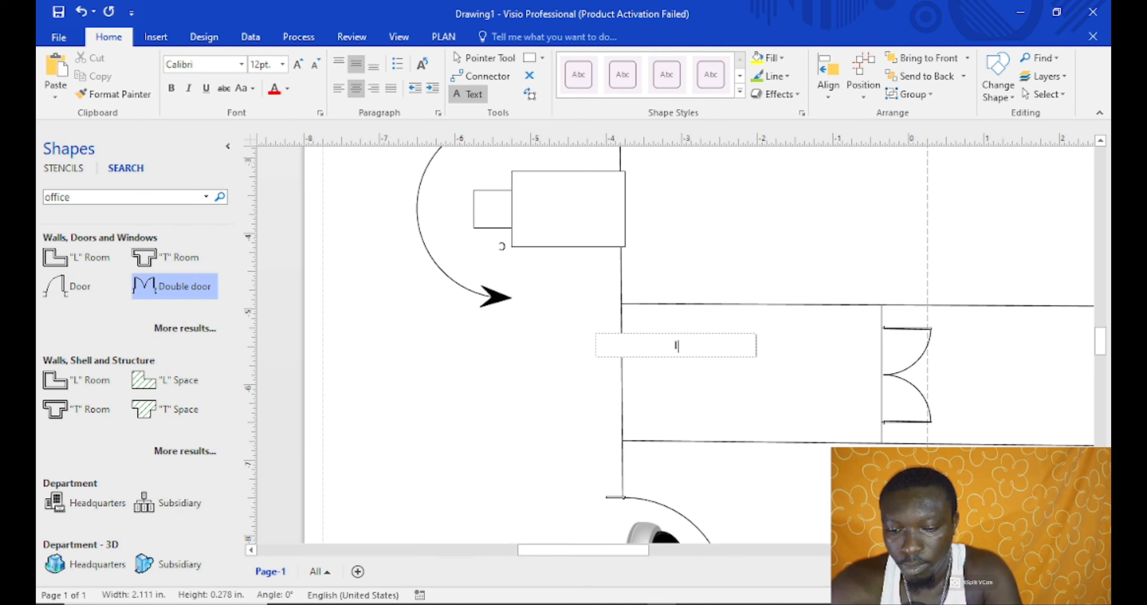
{"action": "type", "text": "OC"}
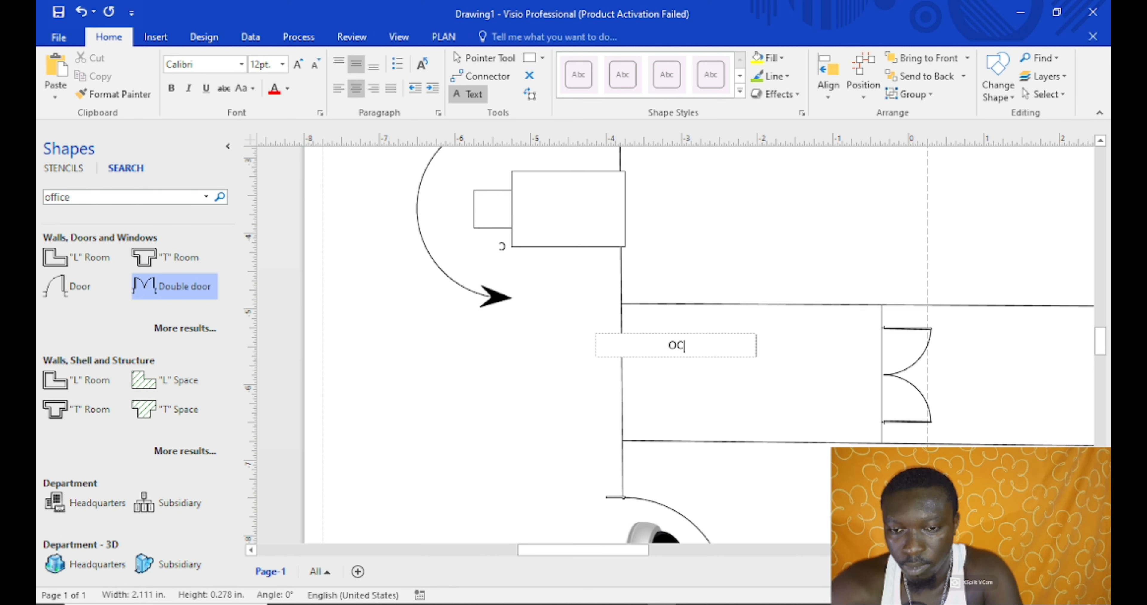
{"action": "type", "text": "FFICE"}
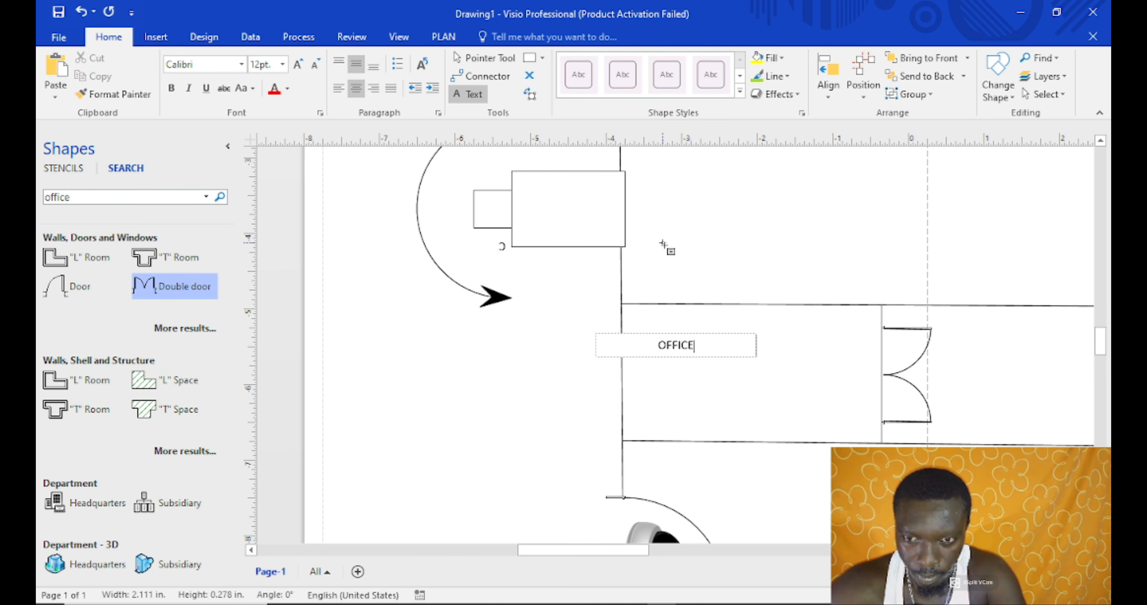
Set the OFFICE label to 48 pt and center it inside the small room
{"action": "double_click", "coordinate": [696, 352]}
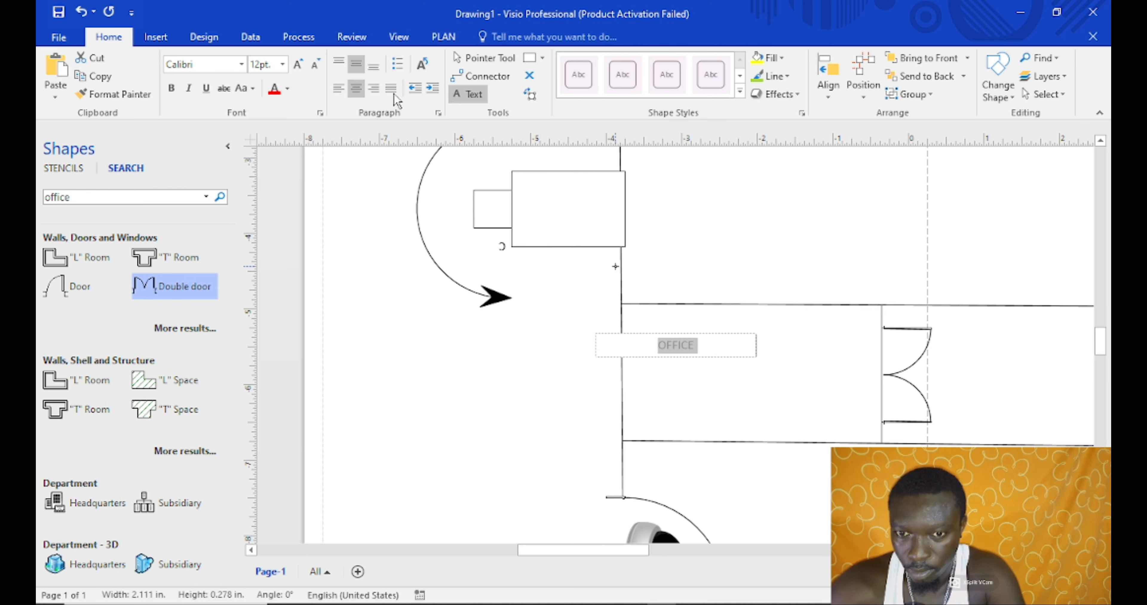
{"action": "left_click", "coordinate": [261, 65]}
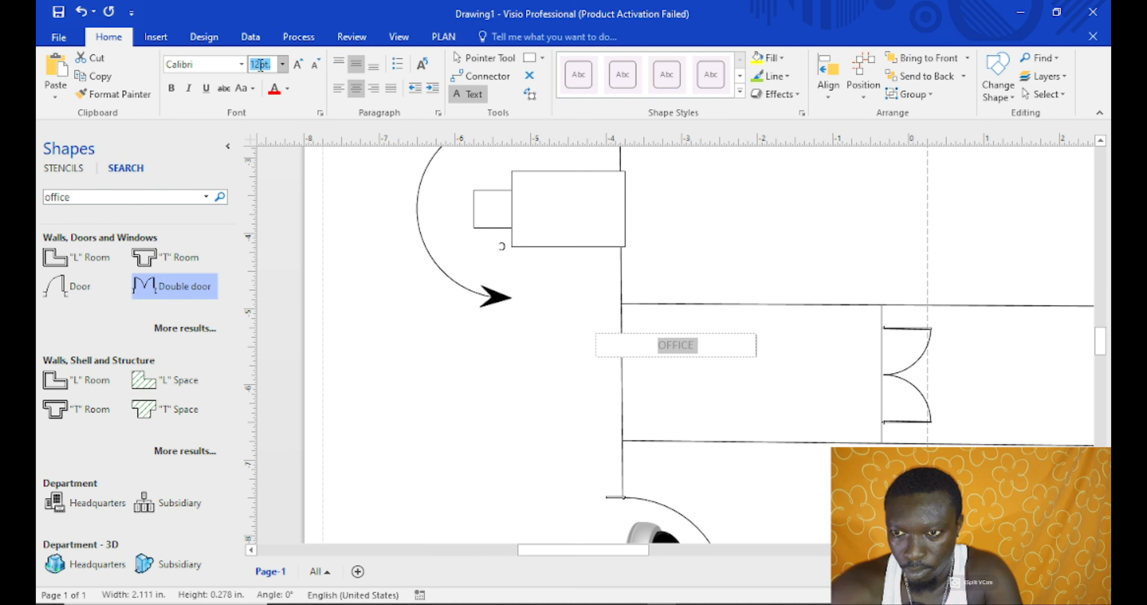
{"action": "type", "text": "48"}
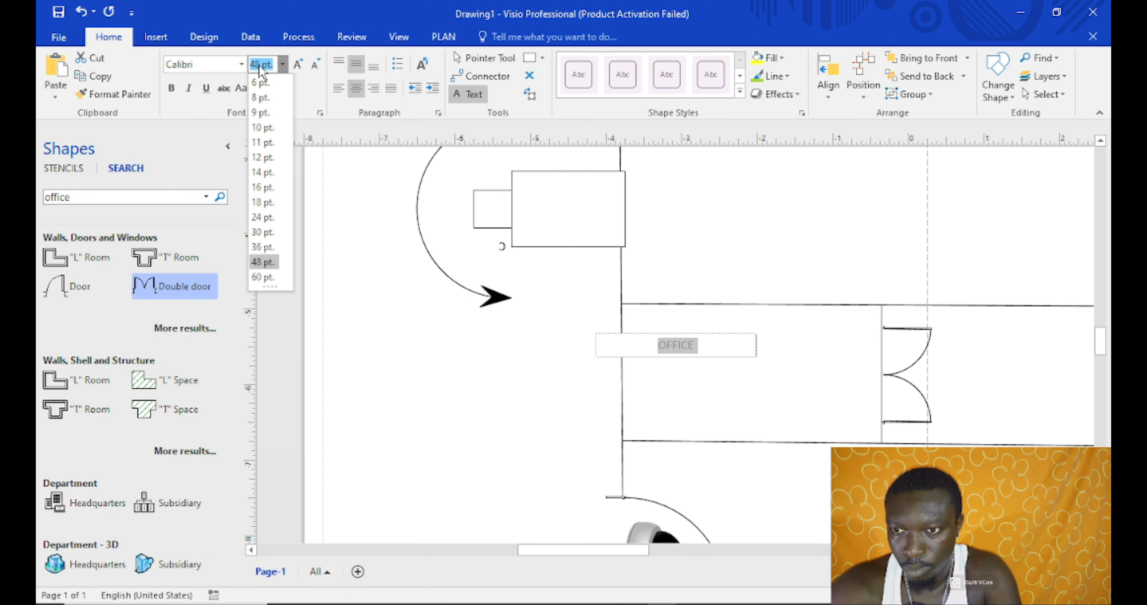
{"action": "key", "text": "Down"}
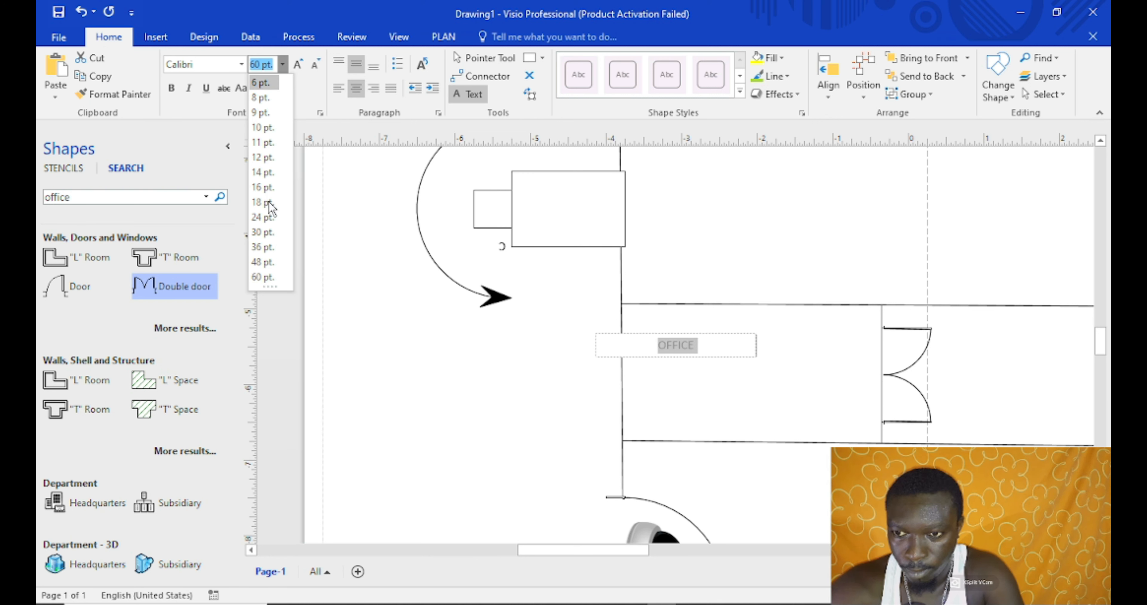
{"action": "left_click", "coordinate": [263, 262]}
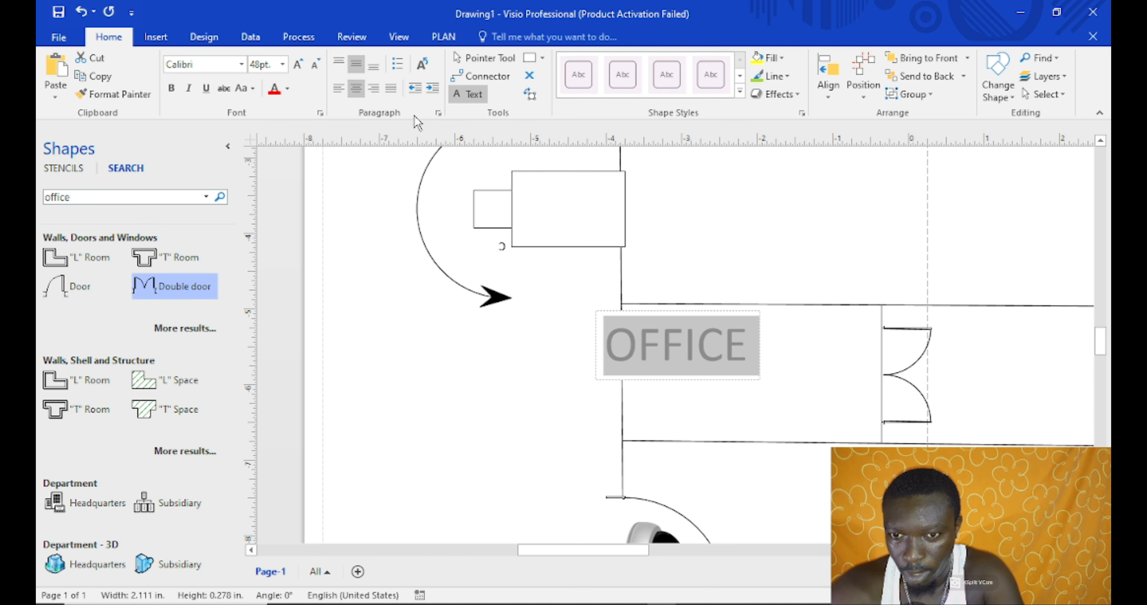
{"action": "left_click", "coordinate": [462, 99]}
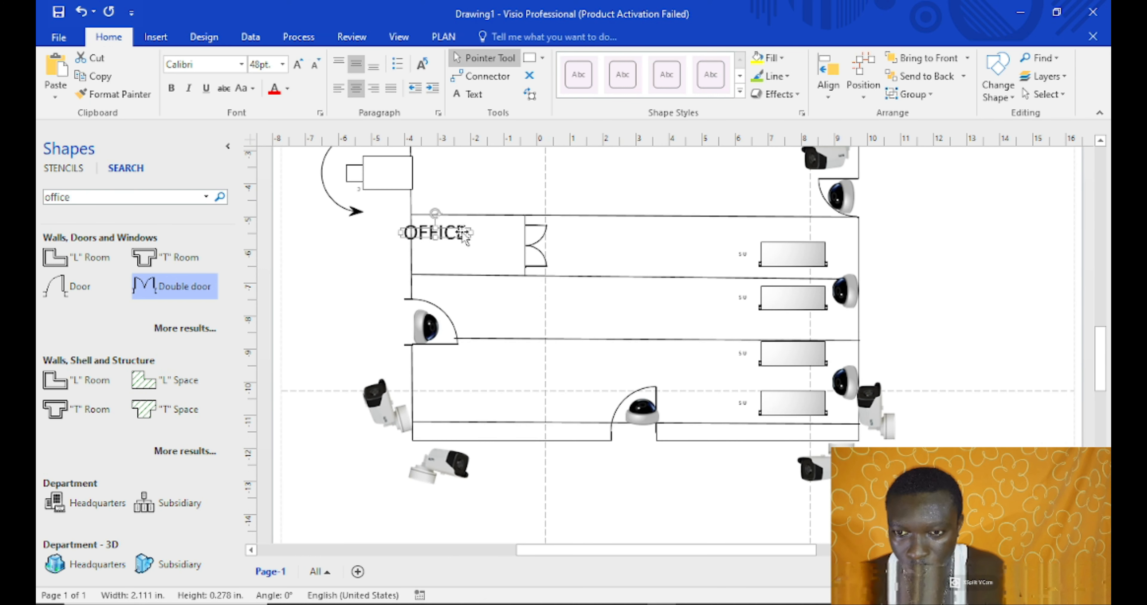
{"action": "left_click_drag", "start_coordinate": [449, 237], "coordinate": [475, 249]}
{"action": "left_click", "coordinate": [499, 313]}
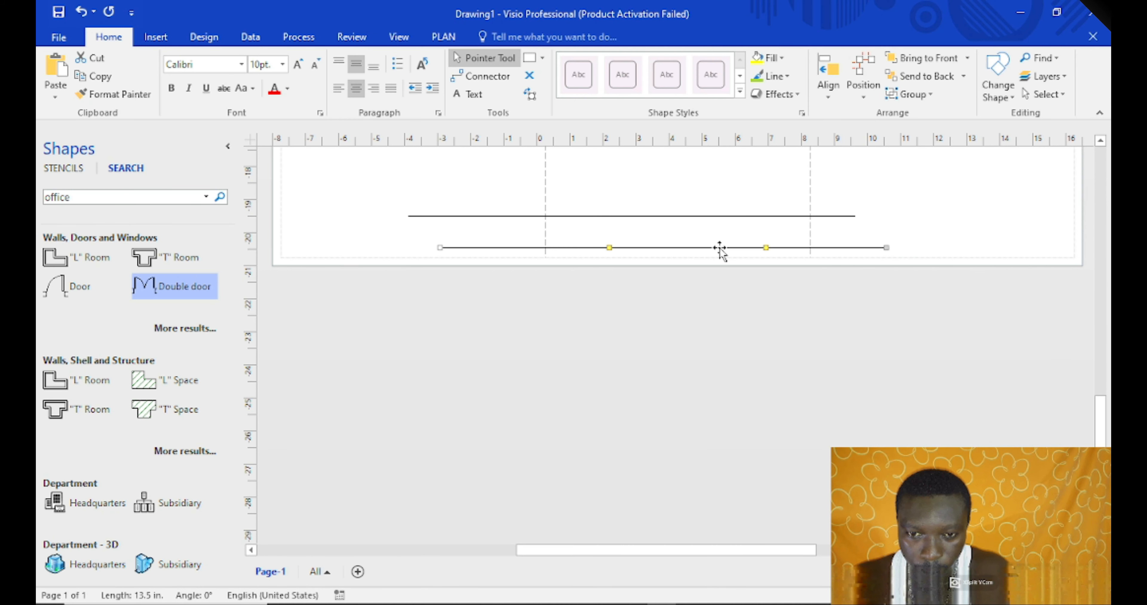
Place the copied 13.5 in. horizontal line about 9.5 in. below the original line beneath the building
{"action": "left_click_drag", "start_coordinate": [720, 248], "coordinate": [685, 528]}
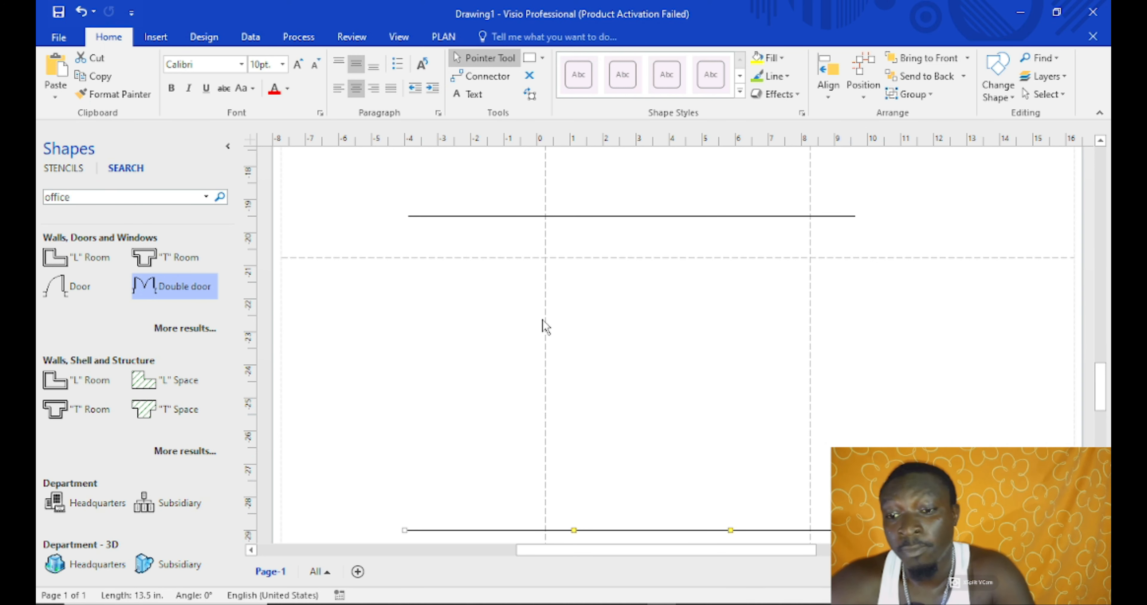
{"action": "left_click", "coordinate": [552, 213]}
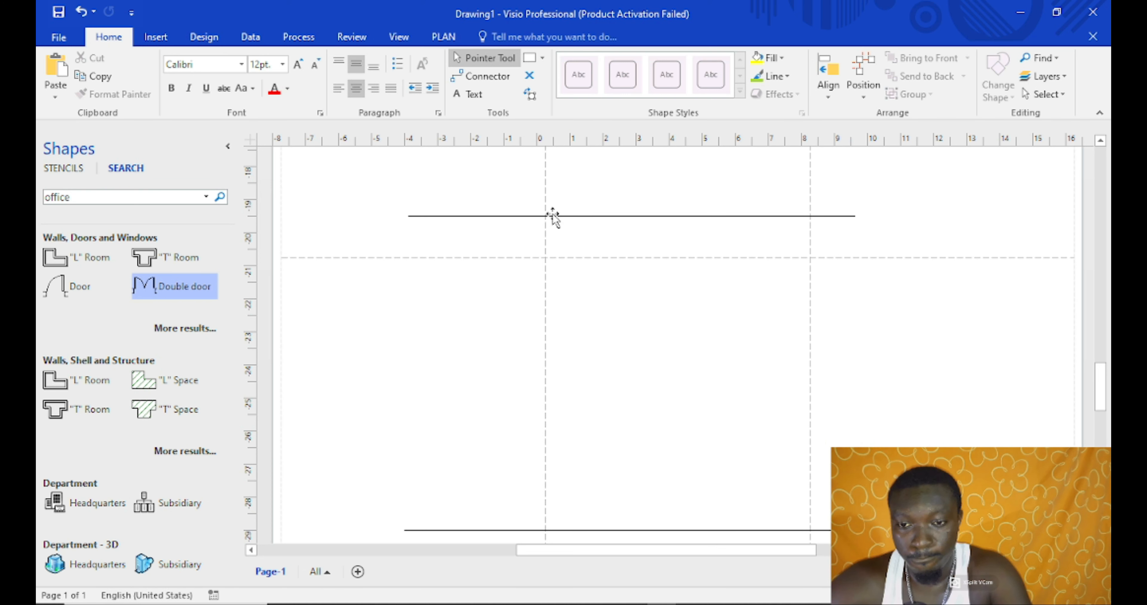
Copy the upper horizontal line and attach the copy's endpoints to the left ends of both lines as a wall about 9.5 in. long
{"action": "left_click", "coordinate": [552, 216]}
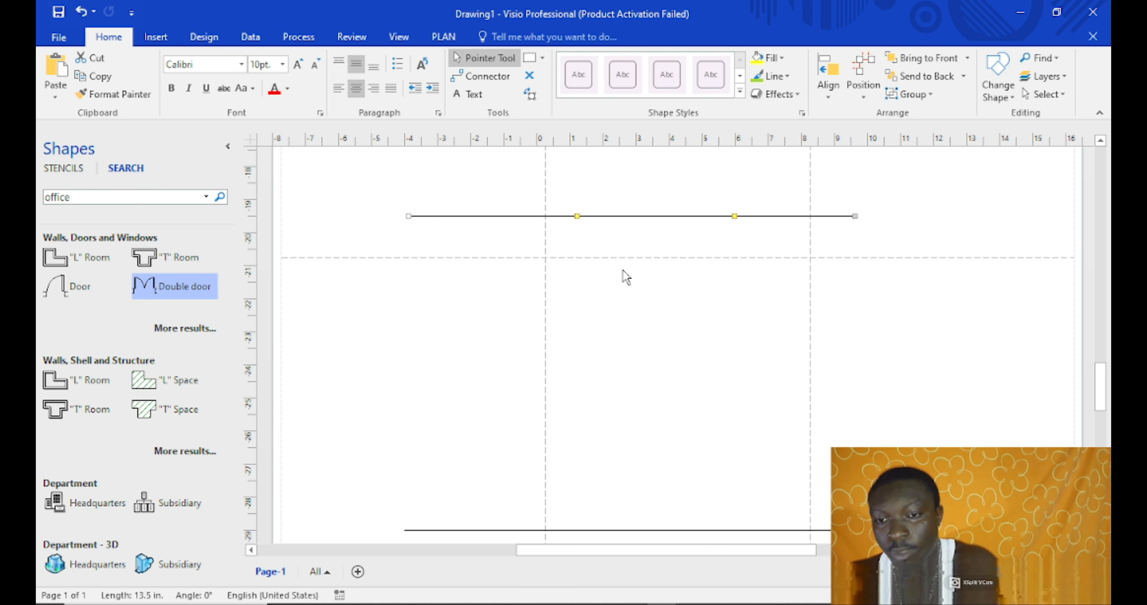
{"action": "left_click", "coordinate": [669, 331]}
{"action": "key", "text": "ctrl+z"}
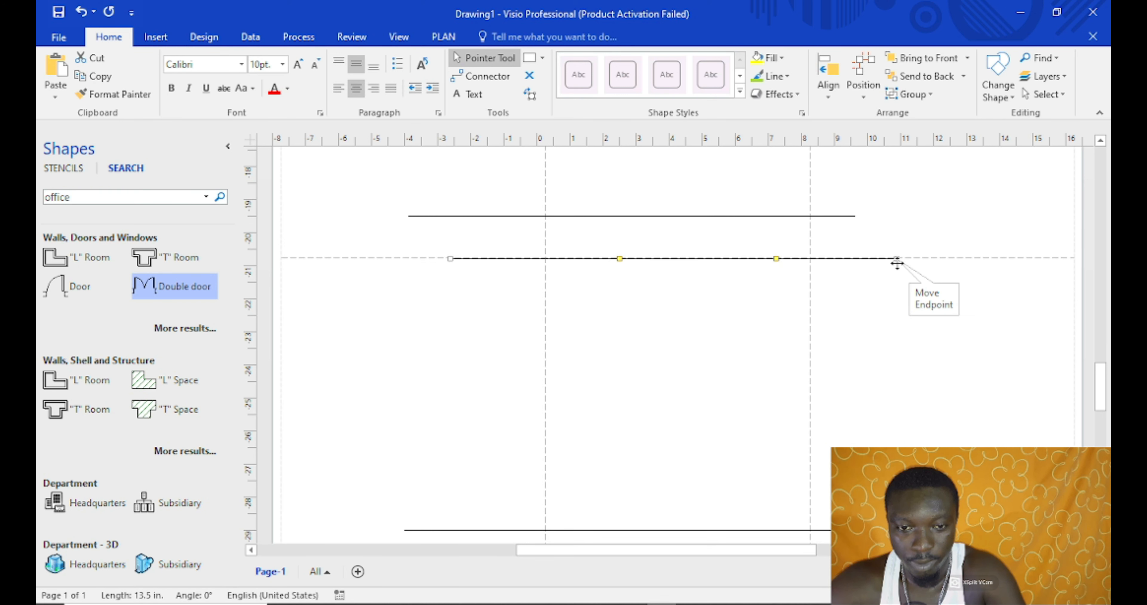
{"action": "left_click_drag", "start_coordinate": [897, 261], "coordinate": [404, 517]}
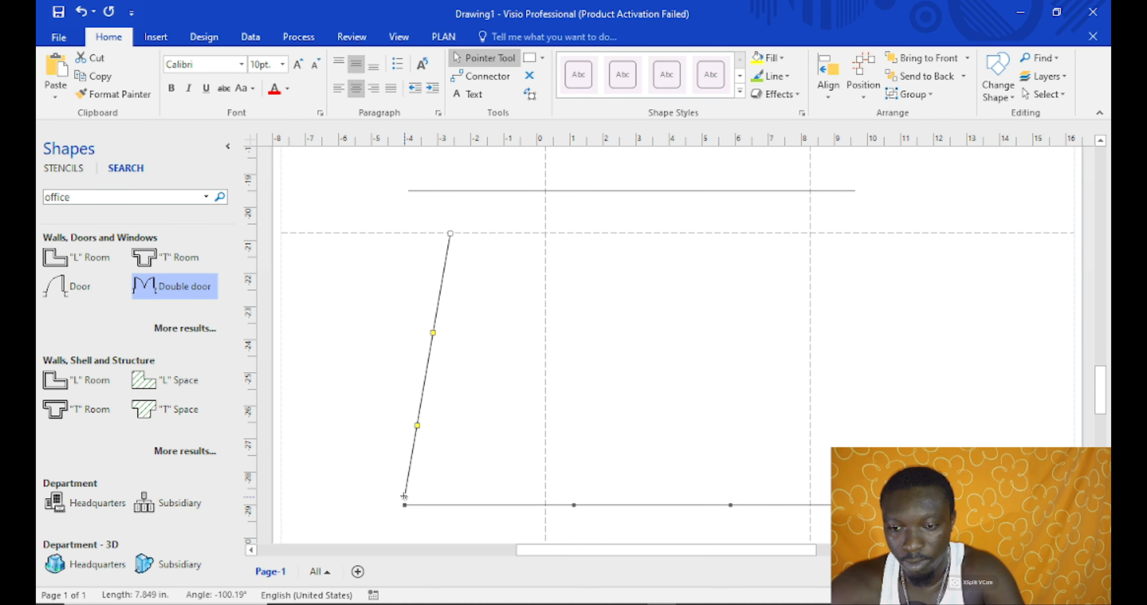
{"action": "left_click_drag", "start_coordinate": [447, 233], "coordinate": [408, 193]}
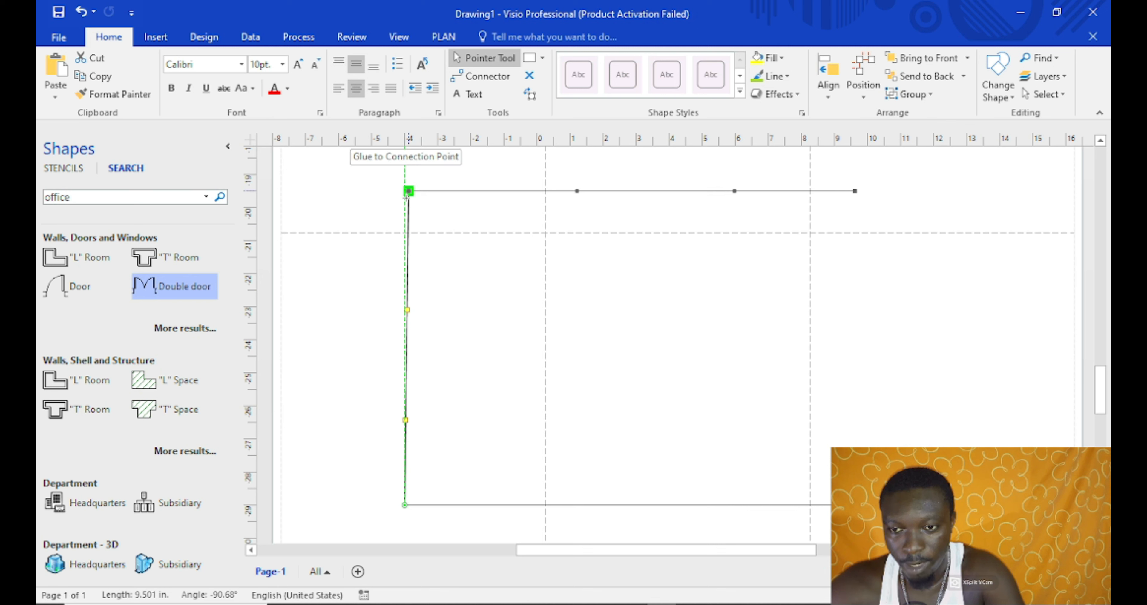
{"action": "left_click", "coordinate": [703, 337]}
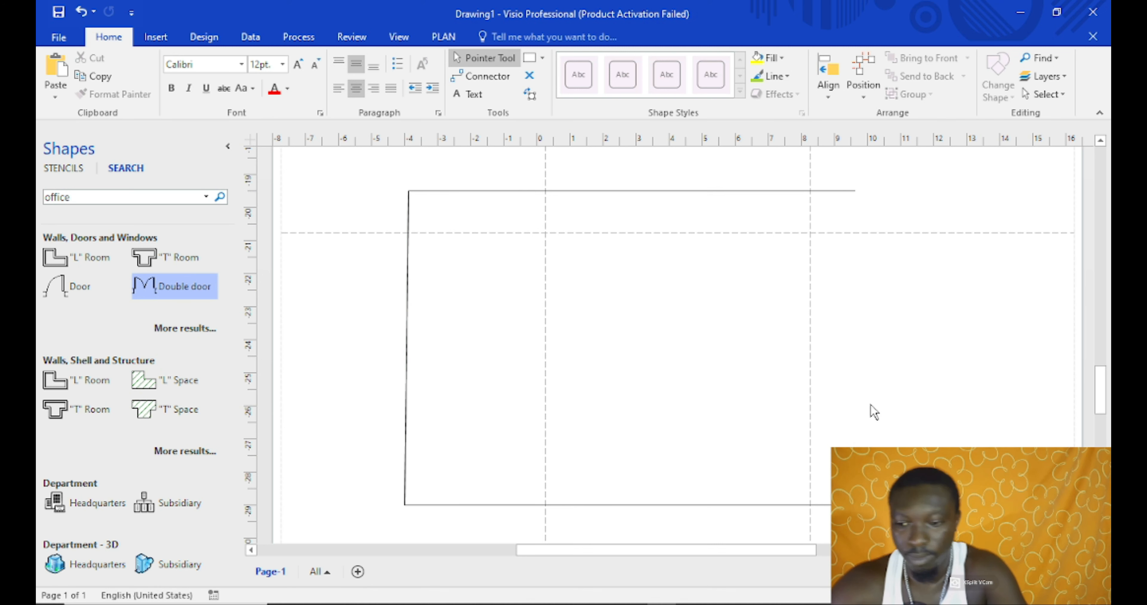
Paste another copy of the 13.5 in. line and attach its endpoints to the right ends of both horizontal lines as a wall
{"action": "key", "text": "ctrl+z"}
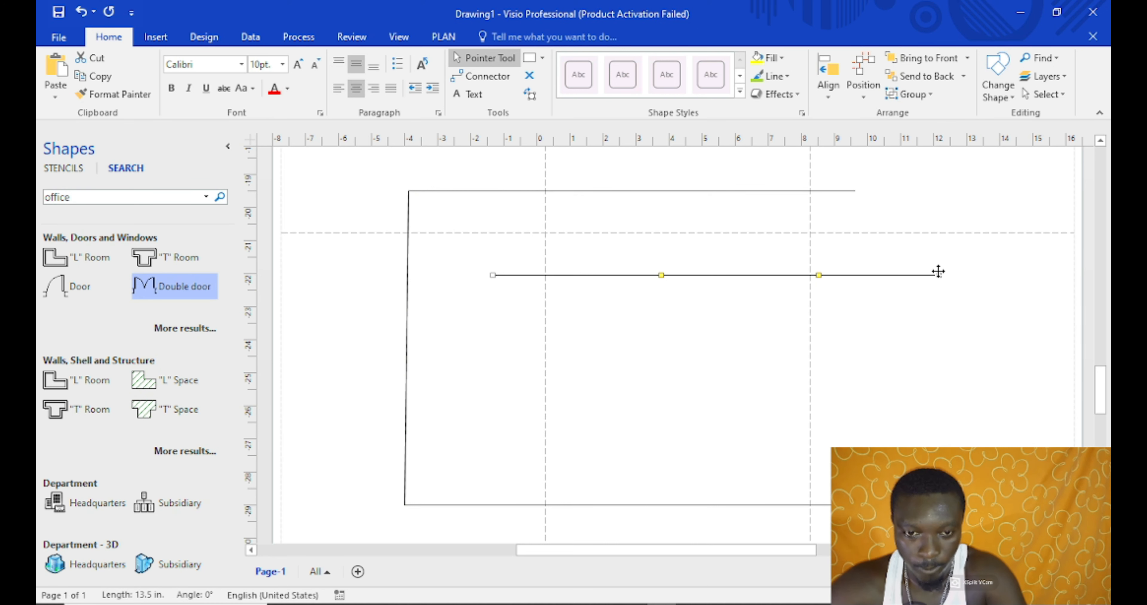
{"action": "left_click_drag", "start_coordinate": [938, 275], "coordinate": [851, 505]}
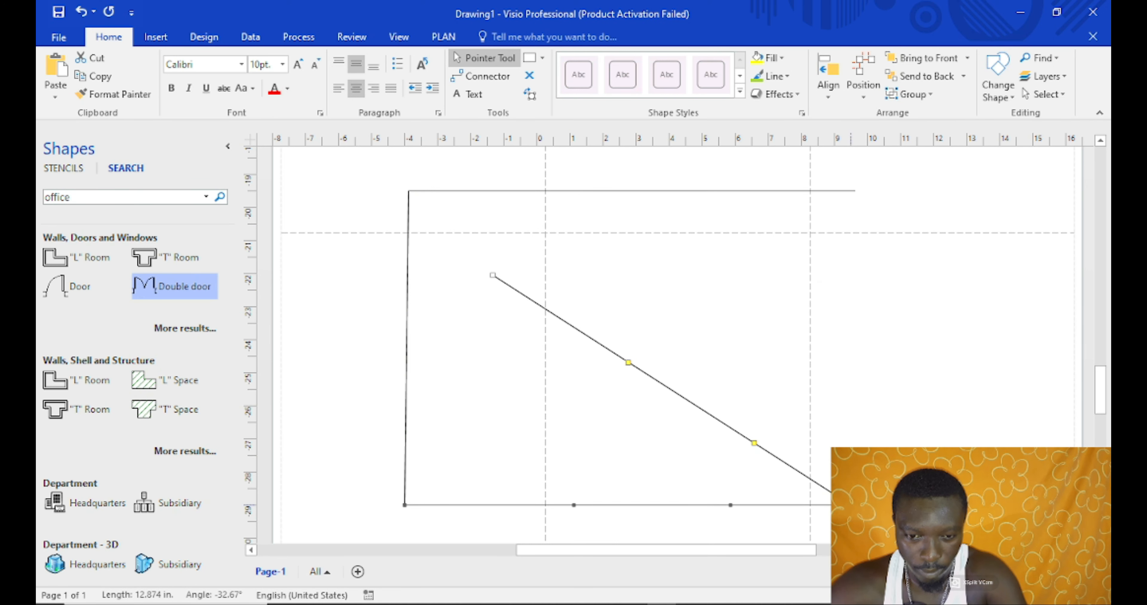
{"action": "left_click_drag", "start_coordinate": [493, 276], "coordinate": [854, 192]}
{"action": "left_click", "coordinate": [899, 327]}
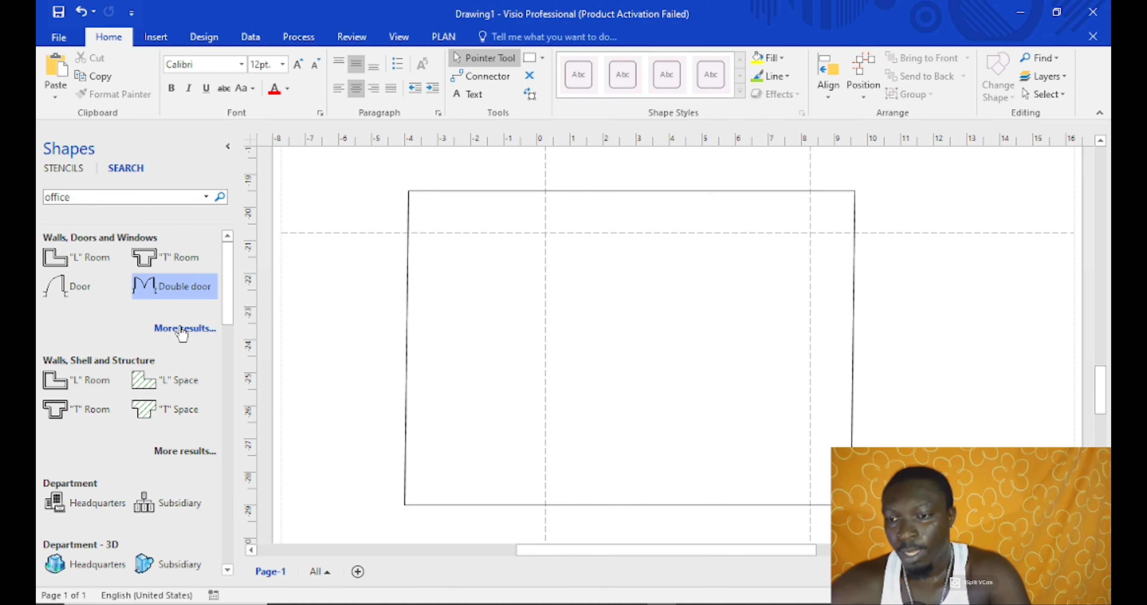
Add a double door, widen it to 3 in., rotate it to -90° and fit it into the right wall, opening outward
{"action": "left_click", "coordinate": [853, 338]}
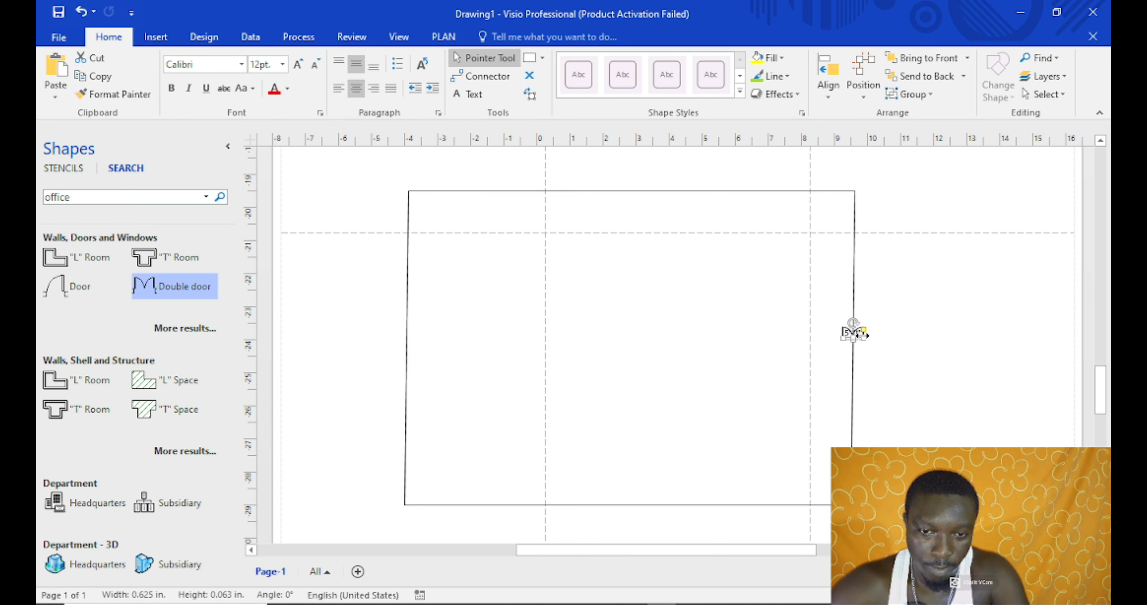
{"action": "left_click_drag", "start_coordinate": [866, 339], "coordinate": [942, 346]}
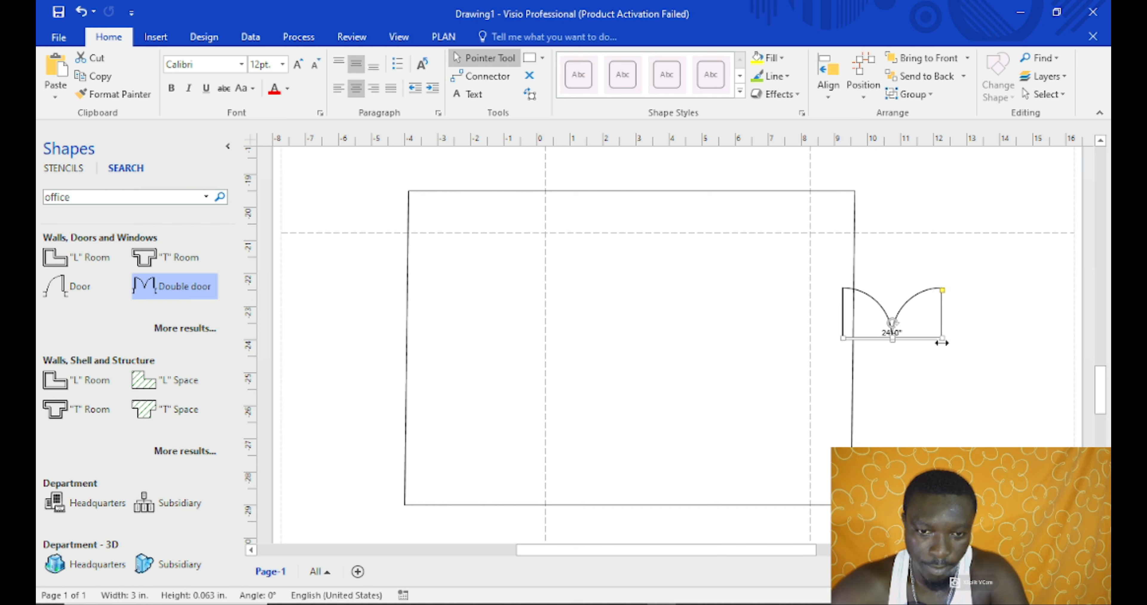
{"action": "left_click_drag", "start_coordinate": [891, 320], "coordinate": [932, 340]}
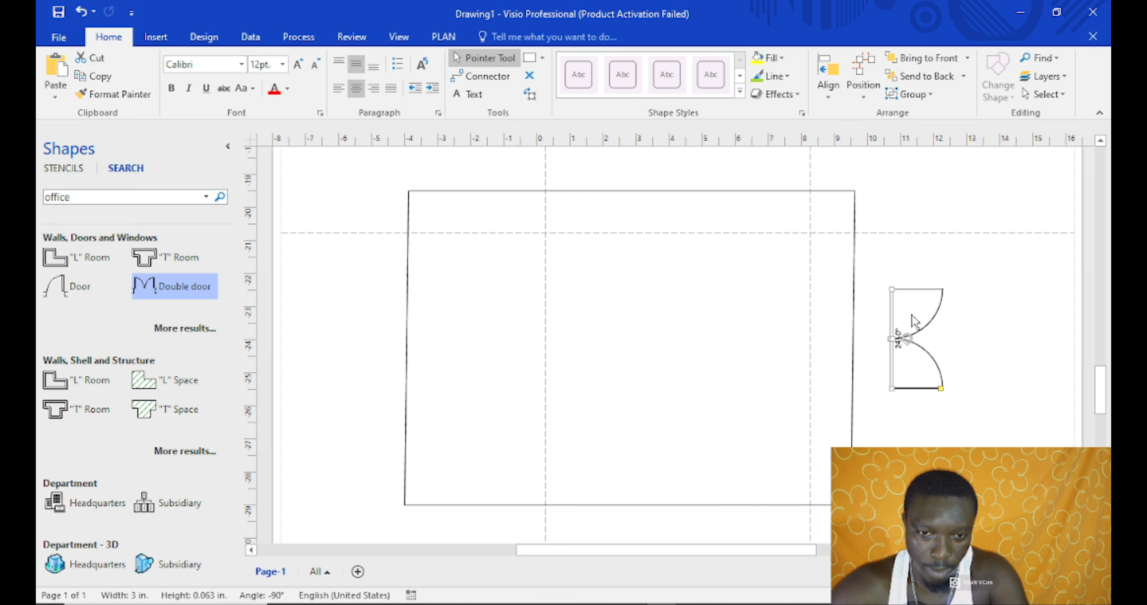
{"action": "left_click_drag", "start_coordinate": [921, 332], "coordinate": [883, 325]}
{"action": "left_click", "coordinate": [950, 369]}
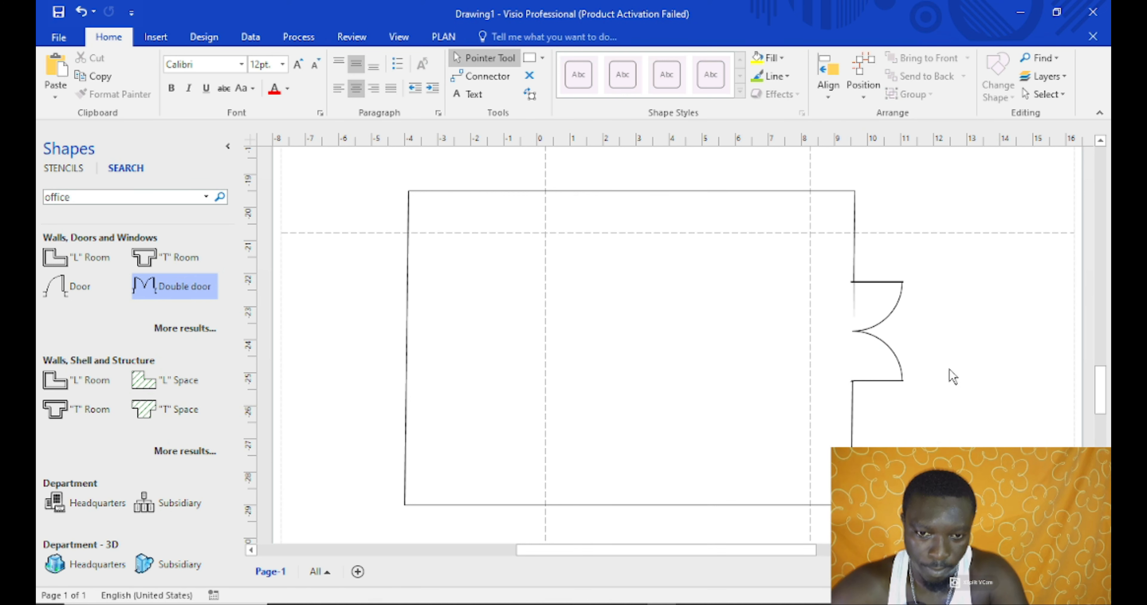
Shorten the double door in the right wall from its upper end
{"action": "left_click", "coordinate": [888, 316]}
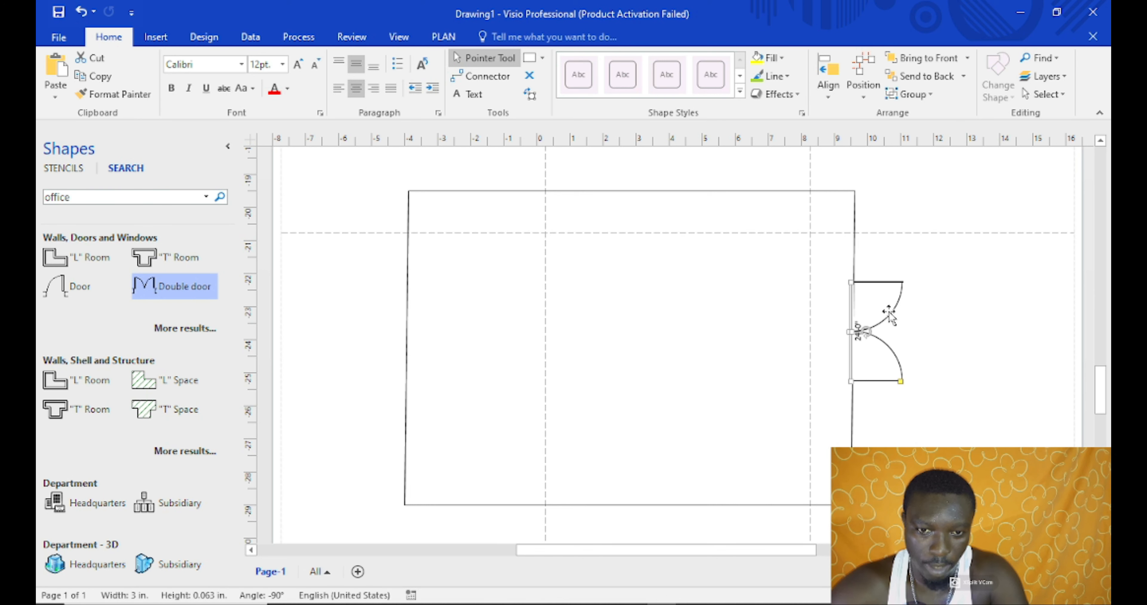
{"action": "left_click_drag", "start_coordinate": [850, 281], "coordinate": [859, 291]}
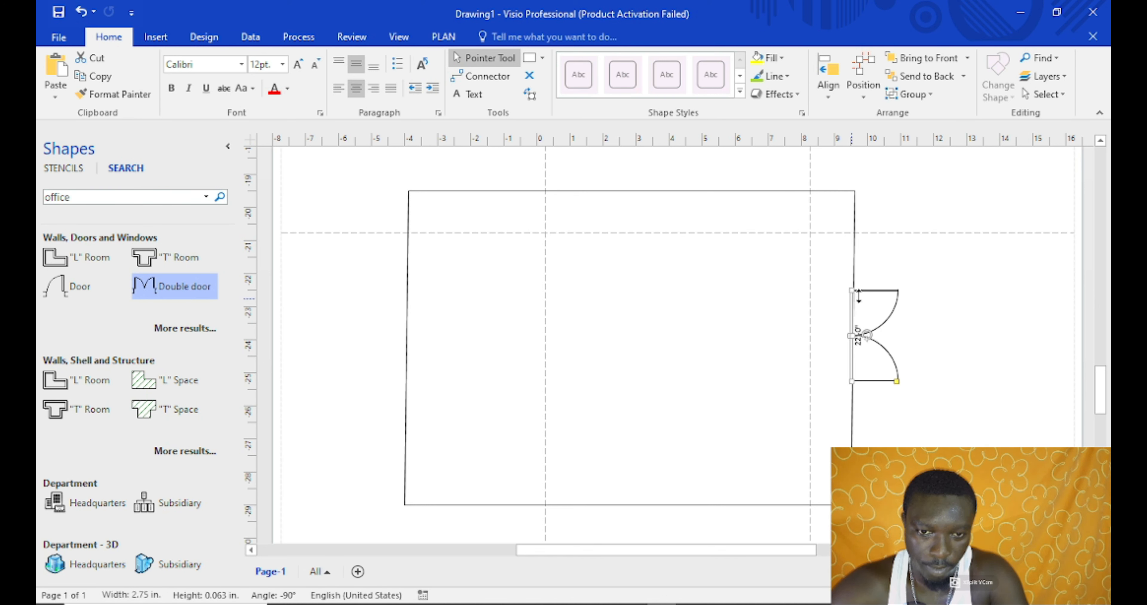
{"action": "left_click", "coordinate": [915, 352]}
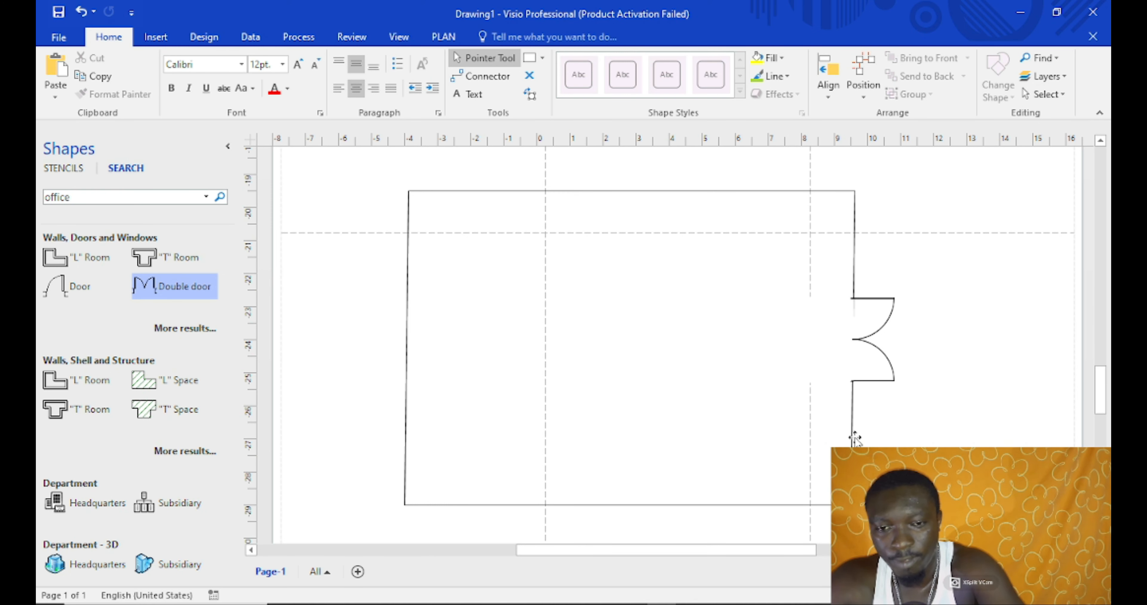
Paste two 13.5 in. horizontal lines across the outline, one level with each end of the double door, as corridor walls
{"action": "key", "text": "ctrl+z"}
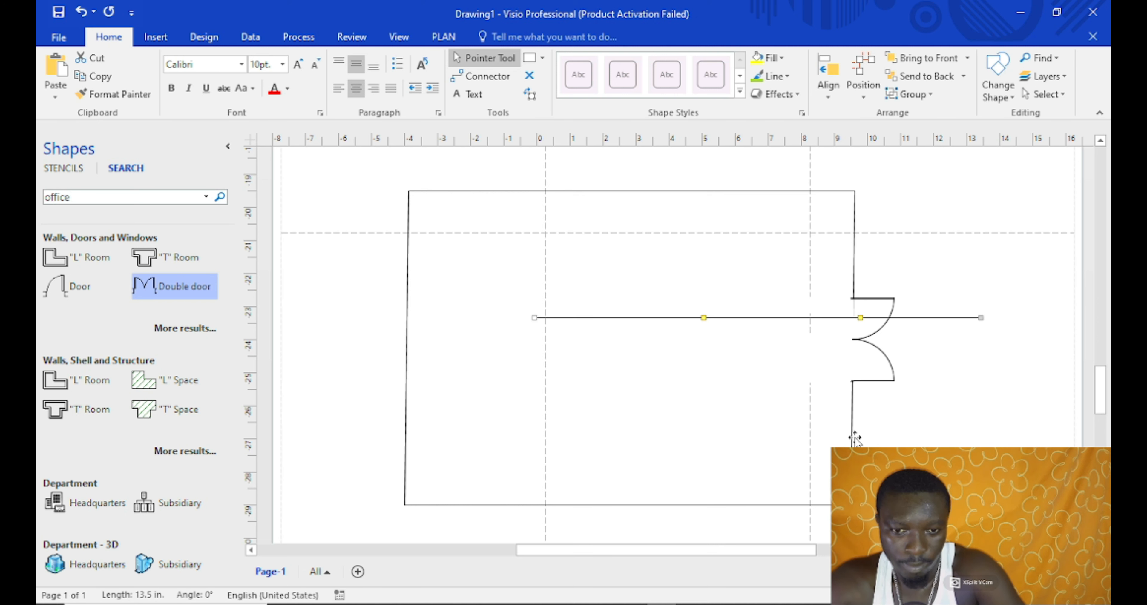
{"action": "left_click_drag", "start_coordinate": [776, 318], "coordinate": [653, 303]}
{"action": "left_click", "coordinate": [662, 430]}
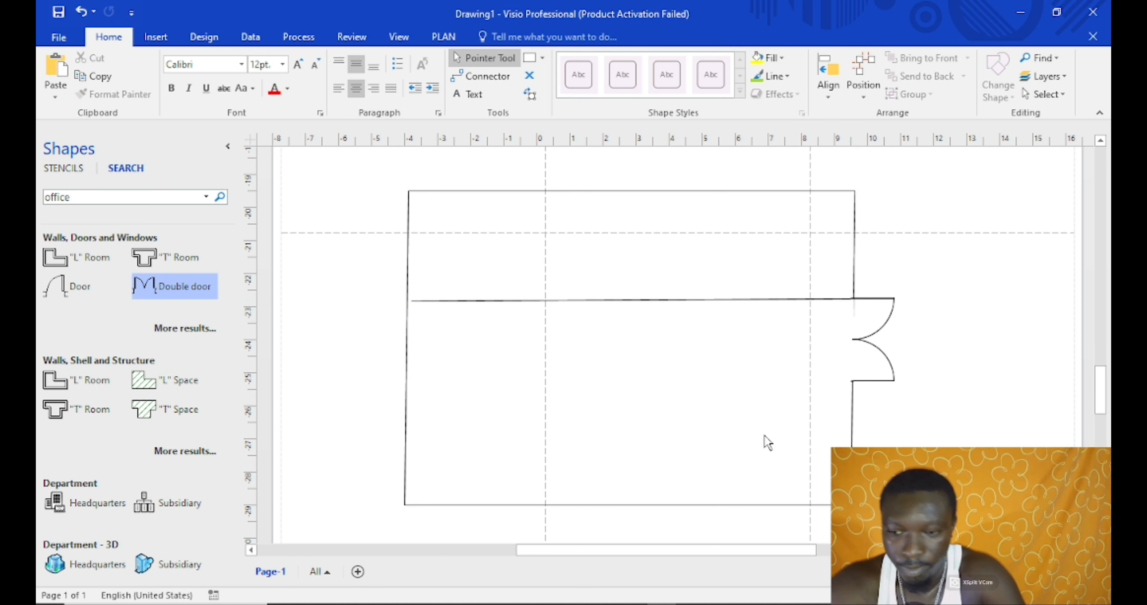
{"action": "key", "text": "ctrl+z"}
{"action": "left_click_drag", "start_coordinate": [809, 366], "coordinate": [628, 388]}
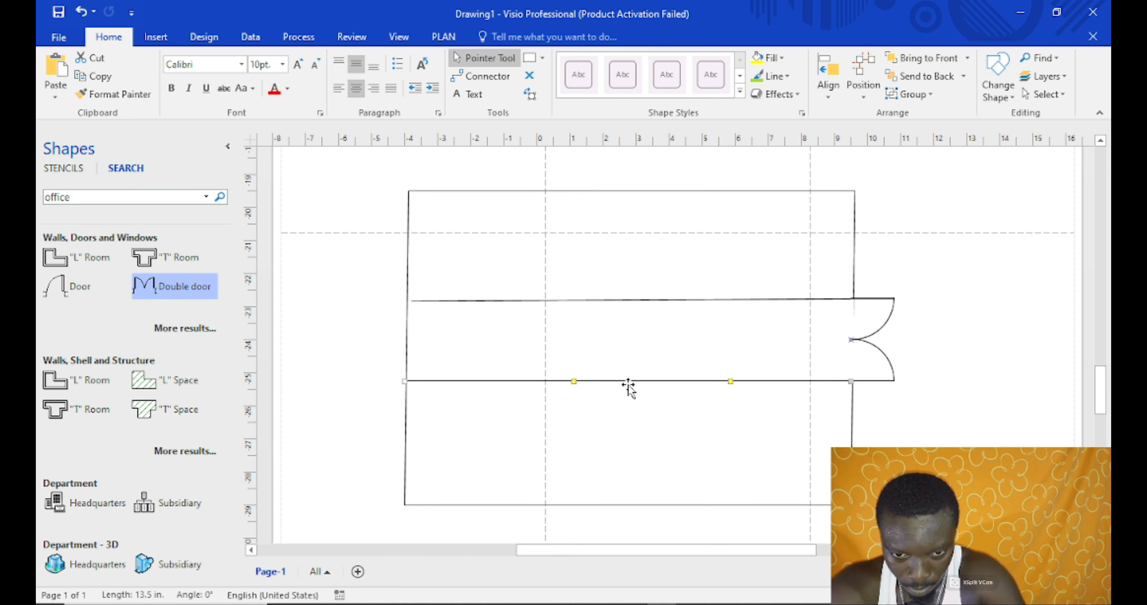
{"action": "left_click", "coordinate": [630, 444]}
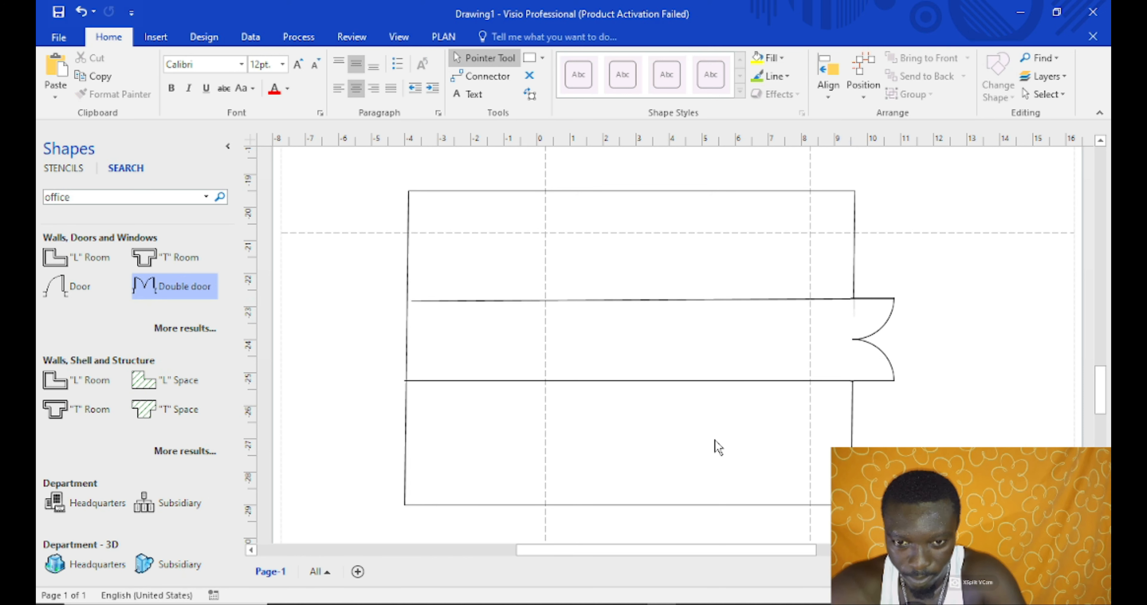
Paste another line and reshape it into a vertical partition about 2.4 in. long between the two corridor walls, near 0 on the horizontal ruler
{"action": "key", "text": "ctrl+v"}
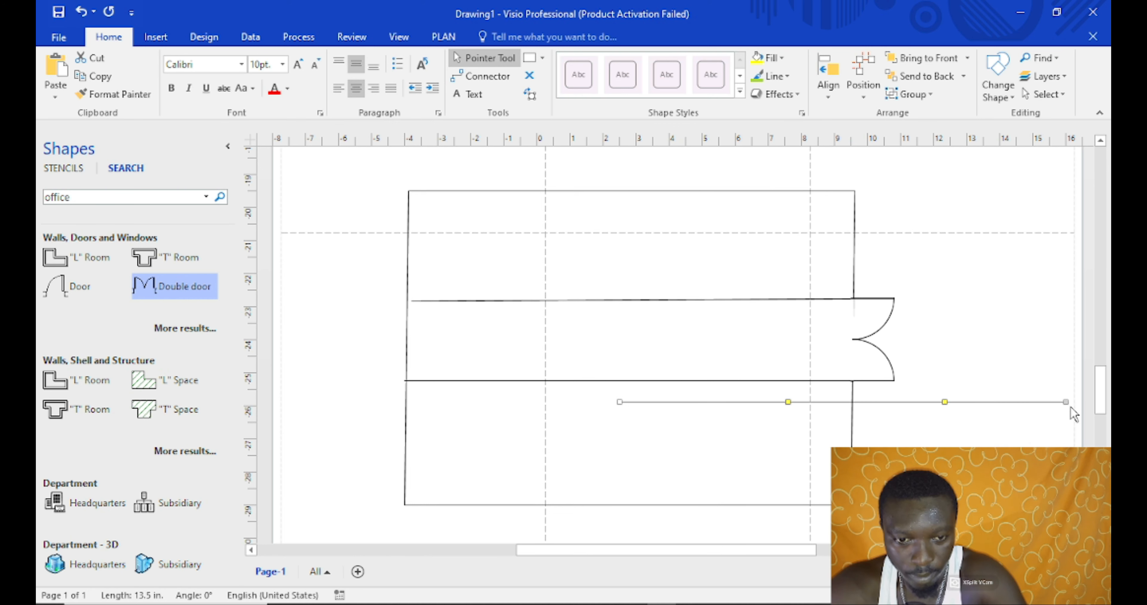
{"action": "left_click_drag", "start_coordinate": [1067, 405], "coordinate": [608, 502]}
{"action": "left_click_drag", "start_coordinate": [611, 460], "coordinate": [542, 349]}
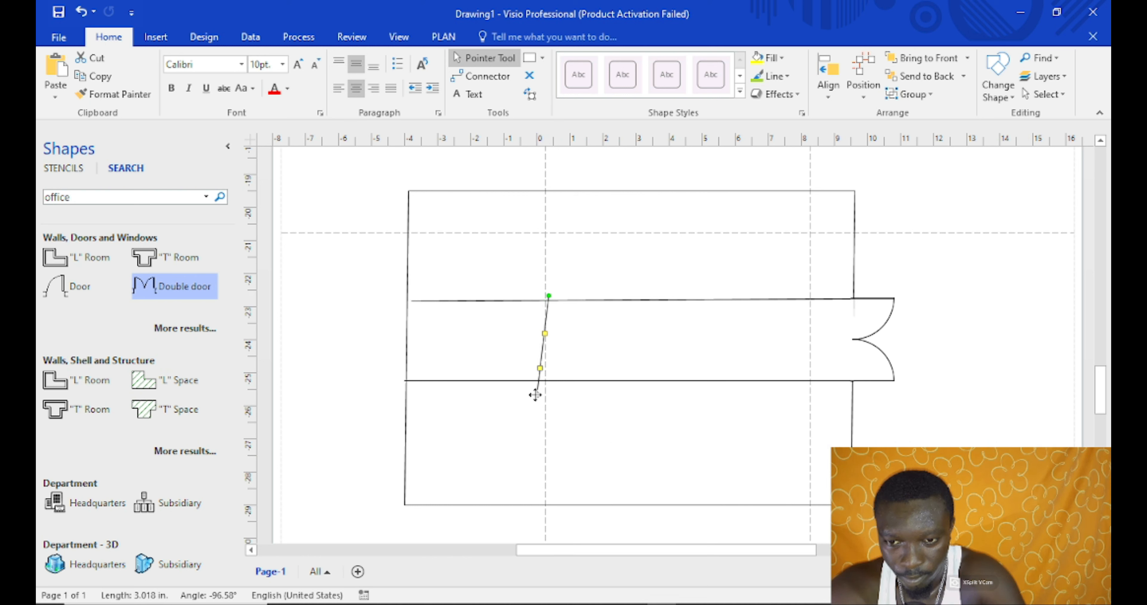
{"action": "left_click_drag", "start_coordinate": [535, 394], "coordinate": [548, 377]}
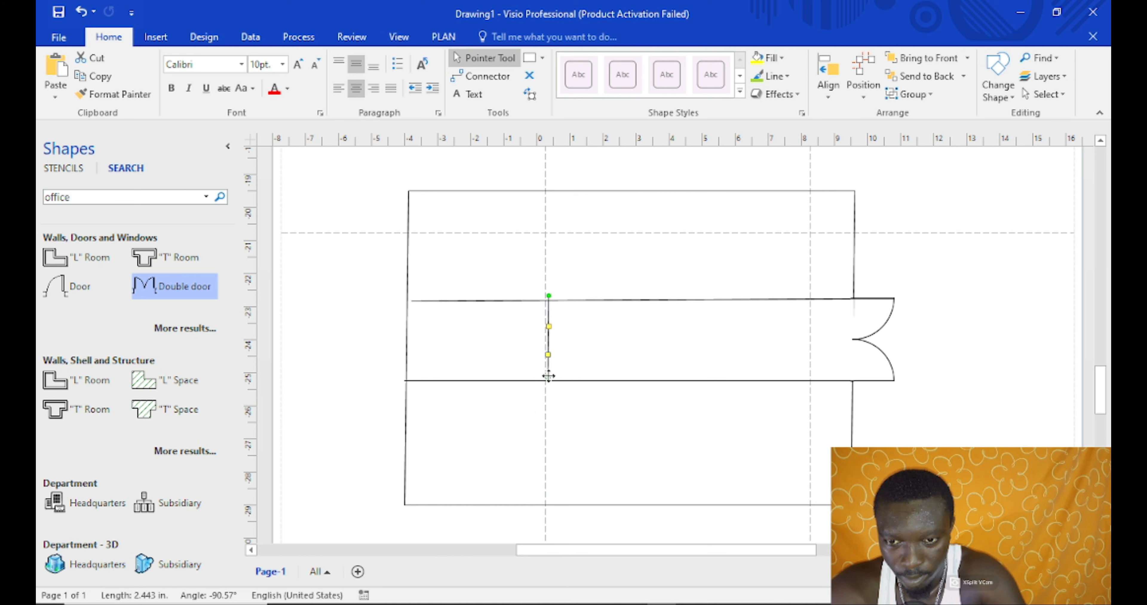
{"action": "left_click", "coordinate": [558, 318]}
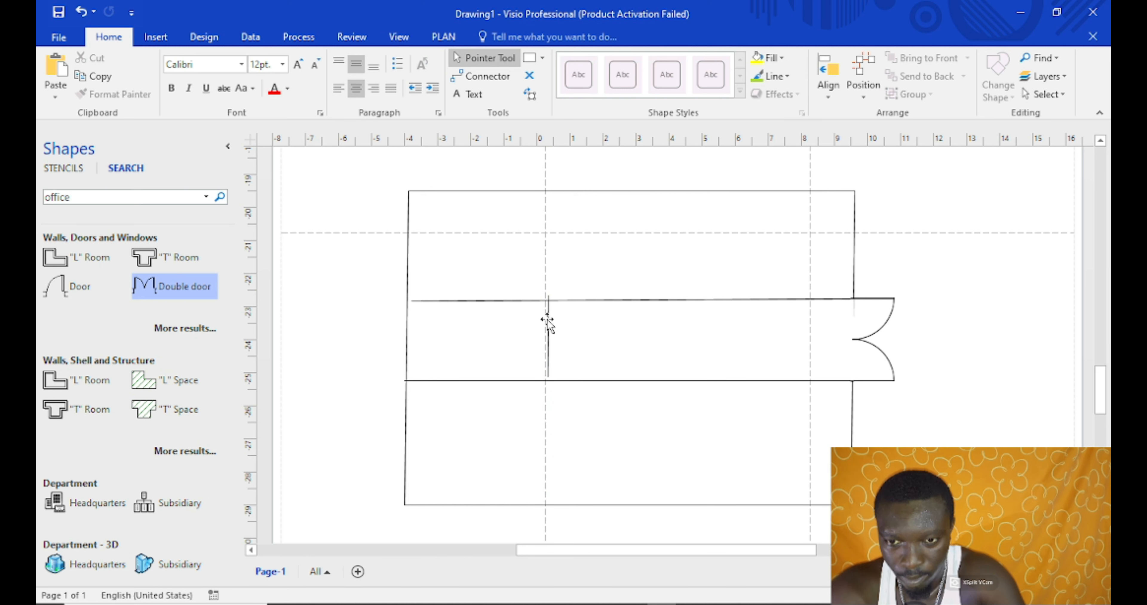
{"action": "left_click", "coordinate": [547, 323]}
{"action": "left_click_drag", "start_coordinate": [548, 294], "coordinate": [548, 300]}
{"action": "left_click", "coordinate": [560, 399]}
{"action": "left_click_drag", "start_coordinate": [548, 367], "coordinate": [546, 382]}
{"action": "left_click", "coordinate": [579, 409]}
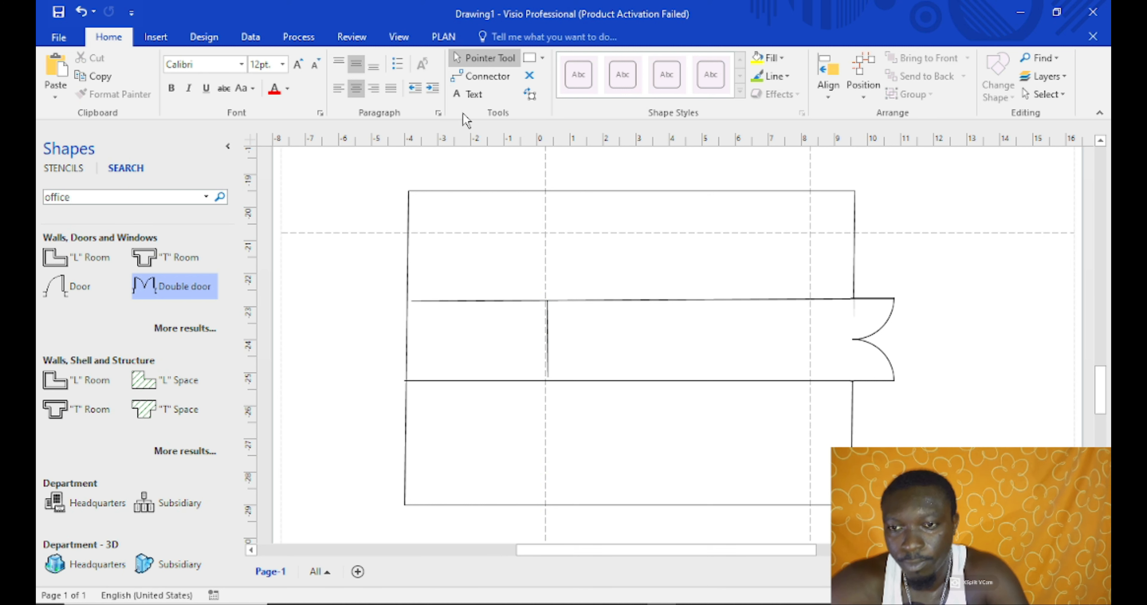
Add a single door to the short vertical partition, opening into the small room at the corridor's left end
{"action": "left_click", "coordinate": [84, 290]}
{"action": "left_click_drag", "start_coordinate": [83, 291], "coordinate": [533, 322]}
{"action": "left_click", "coordinate": [605, 359]}
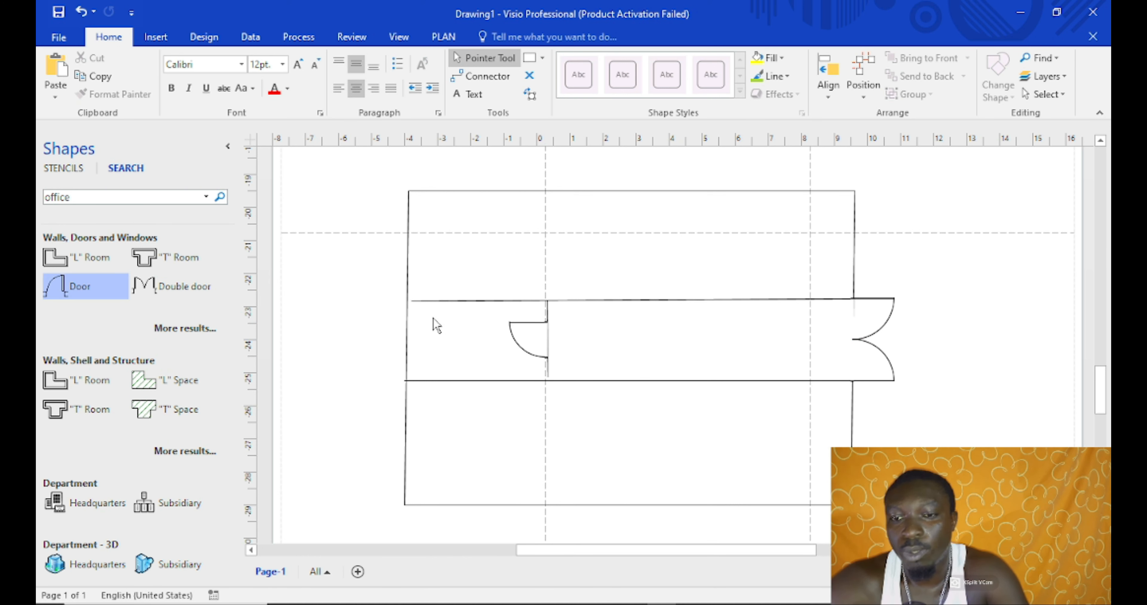
Add the text label "STORE ROOM" in the small room at the corridor's left end
{"action": "left_click", "coordinate": [471, 94]}
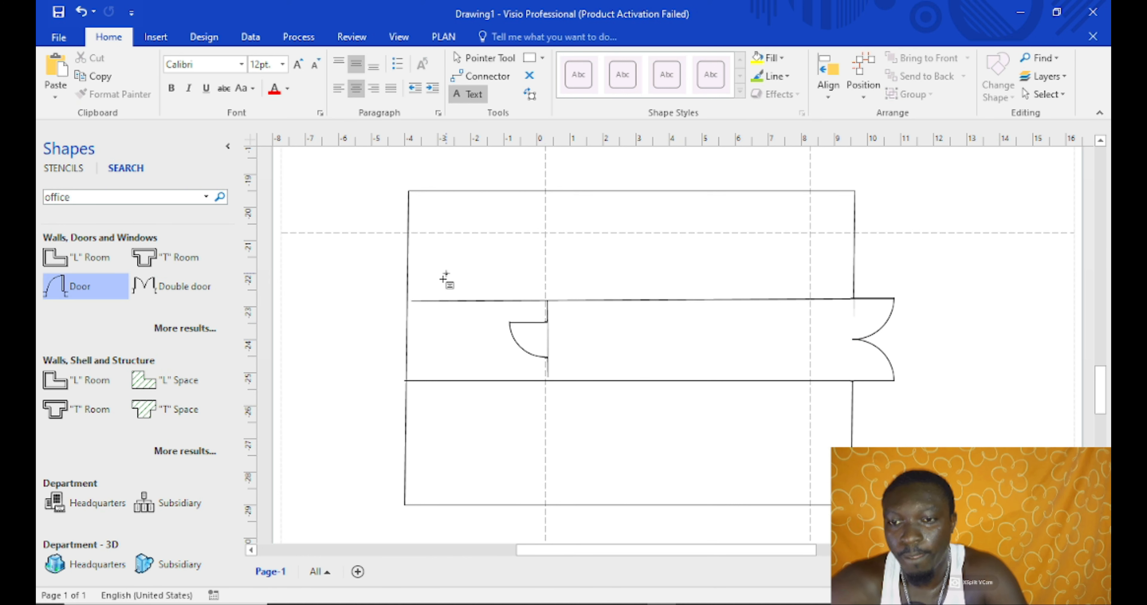
{"action": "left_click", "coordinate": [446, 341]}
{"action": "type", "text": "STORE"}
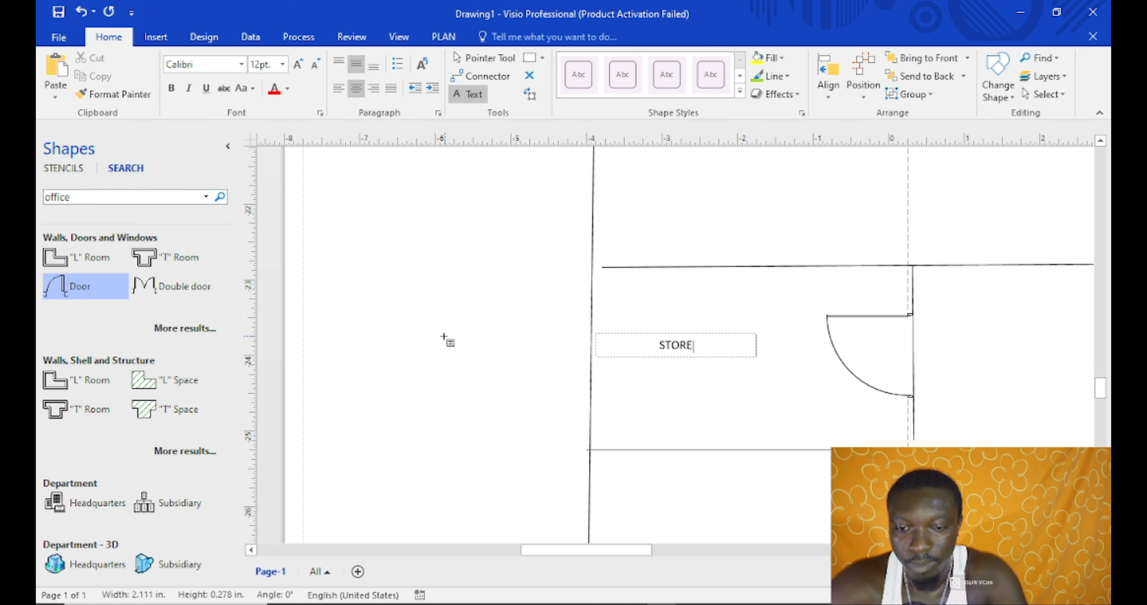
{"action": "type", "text": " ROOM"}
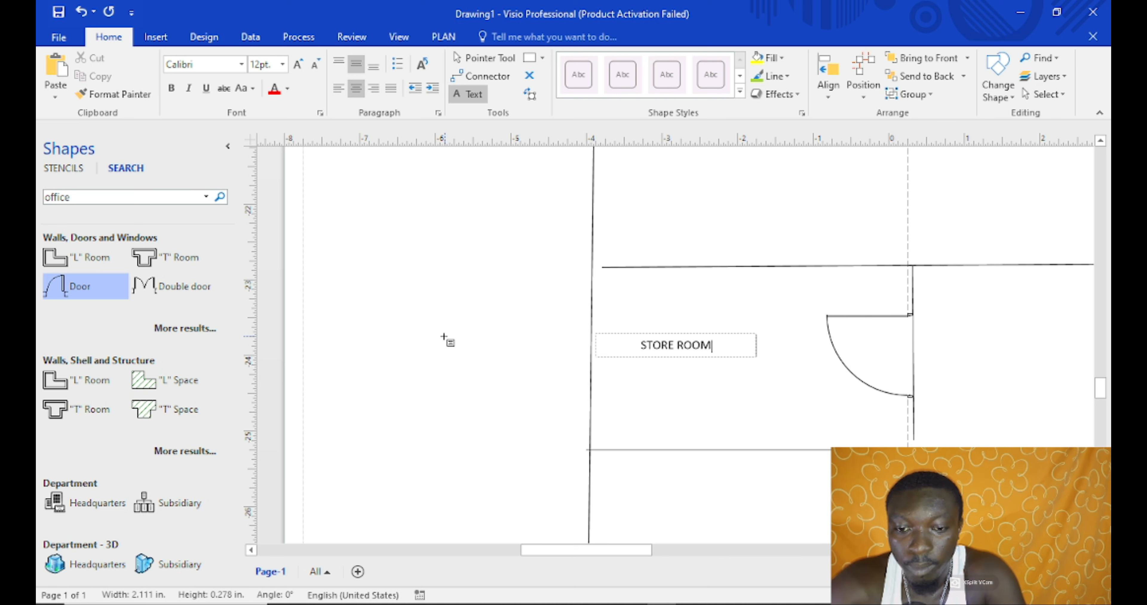
Set the STORE ROOM label to 48 pt and position it between the left wall and the single door
{"action": "triple_click", "coordinate": [684, 346]}
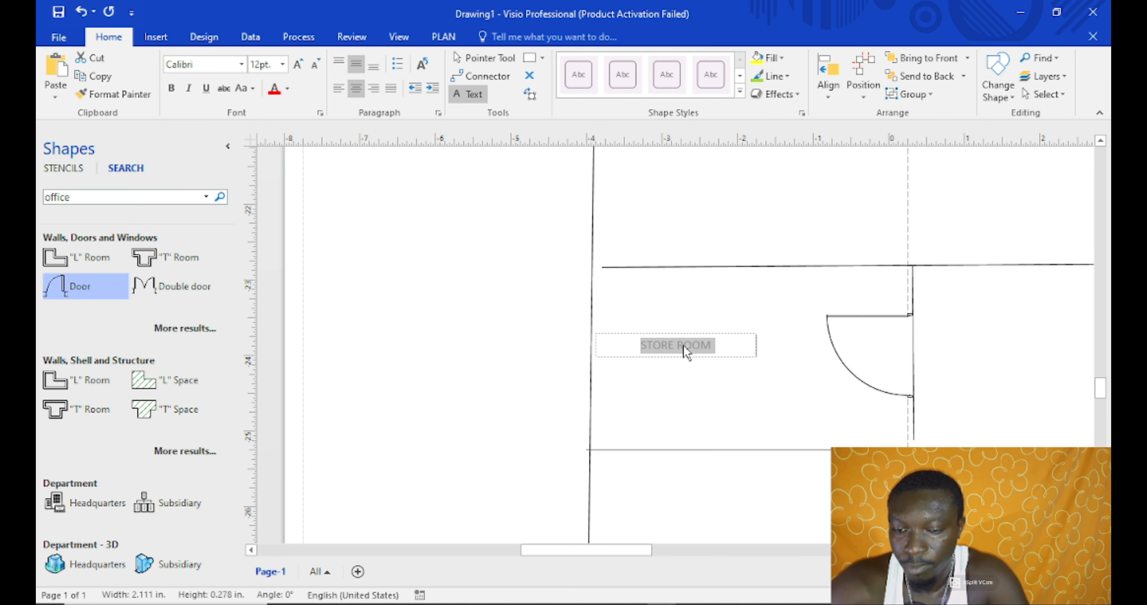
{"action": "left_click", "coordinate": [263, 64]}
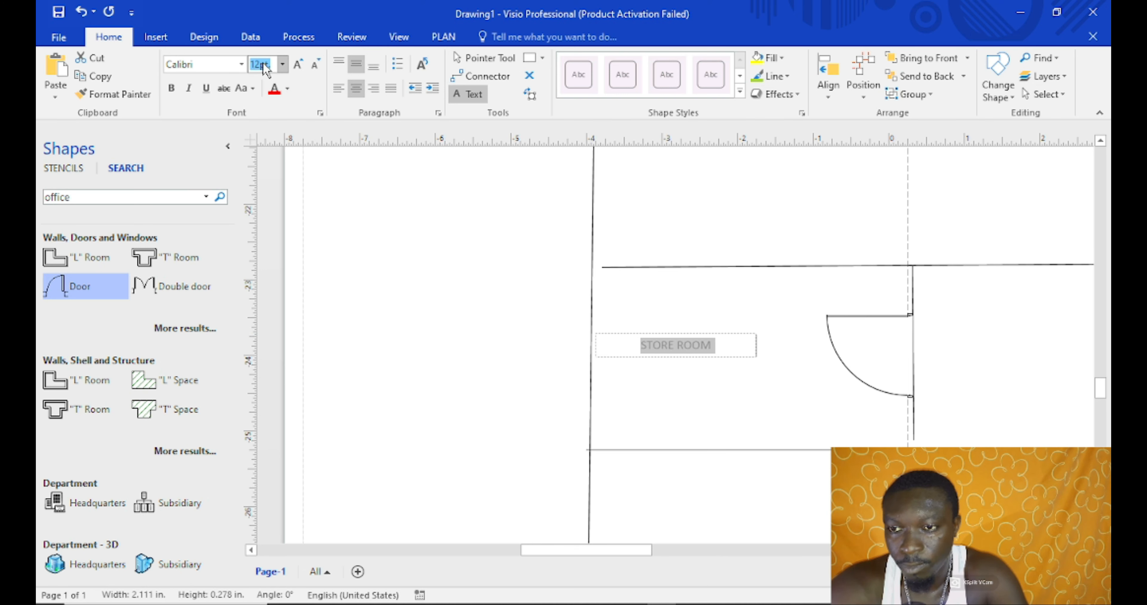
{"action": "left_click", "coordinate": [283, 65]}
{"action": "left_click", "coordinate": [264, 260]}
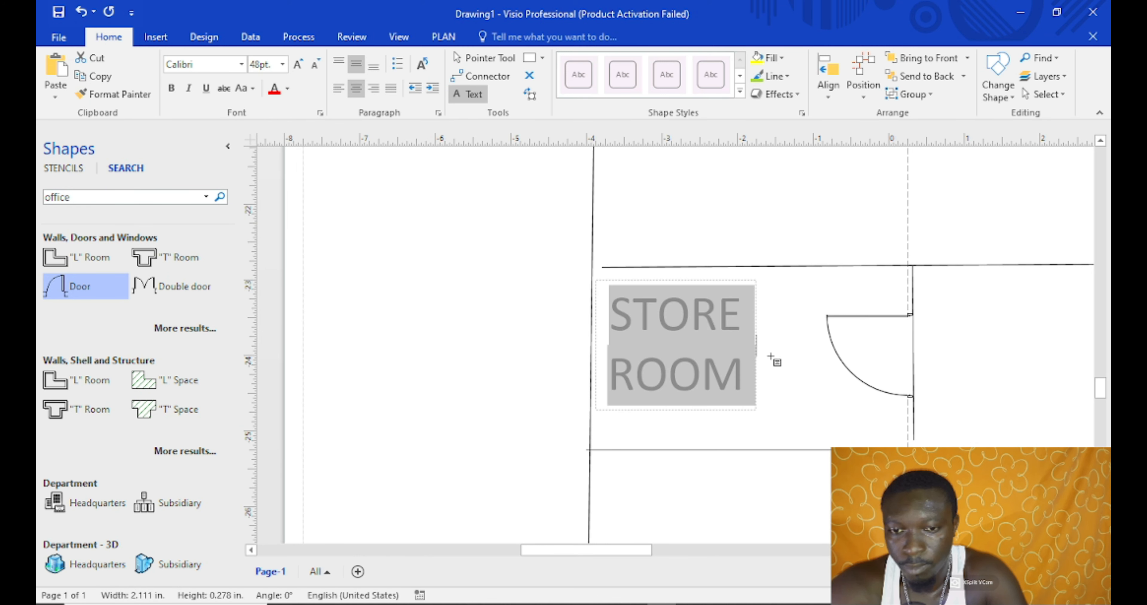
{"action": "left_click", "coordinate": [460, 97]}
{"action": "left_click", "coordinate": [512, 365]}
{"action": "left_click_drag", "start_coordinate": [454, 323], "coordinate": [468, 326]}
{"action": "left_click", "coordinate": [507, 351]}
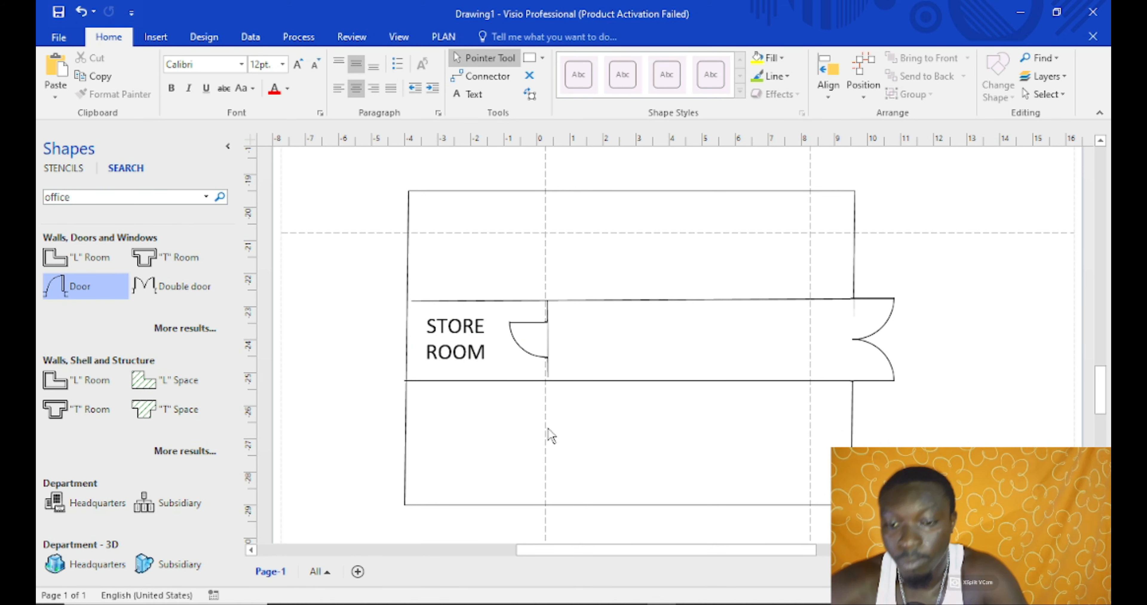
Copy the lower corridor line and reshape the copy into a vertical wall about 3.5 in. long, dividing the section below the corridor
{"action": "left_click", "coordinate": [613, 382]}
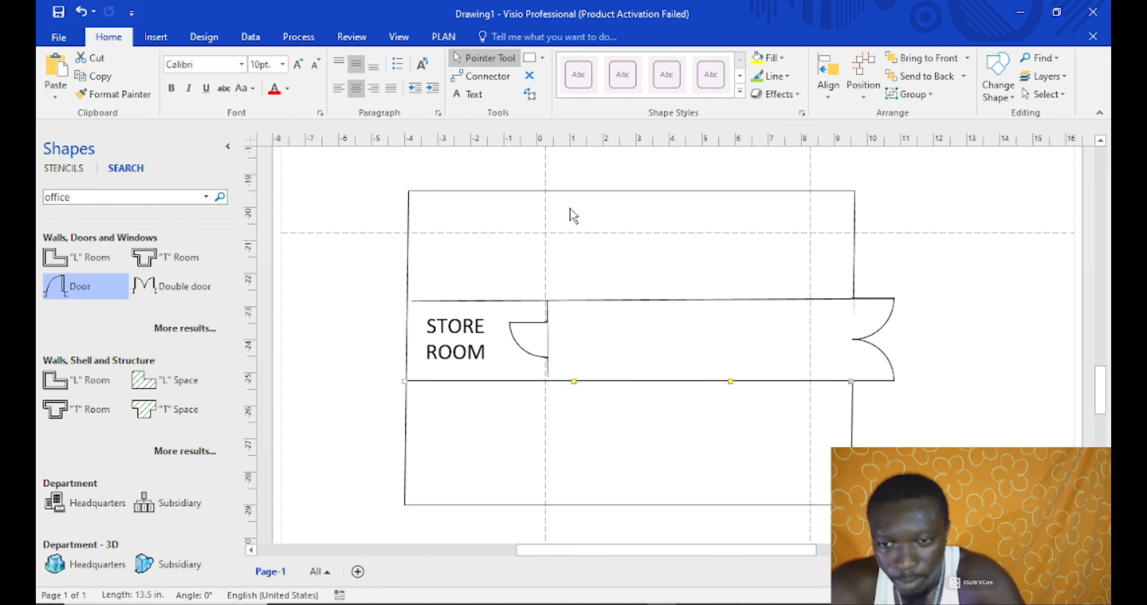
{"action": "left_click", "coordinate": [623, 259]}
{"action": "key", "text": "ctrl+z"}
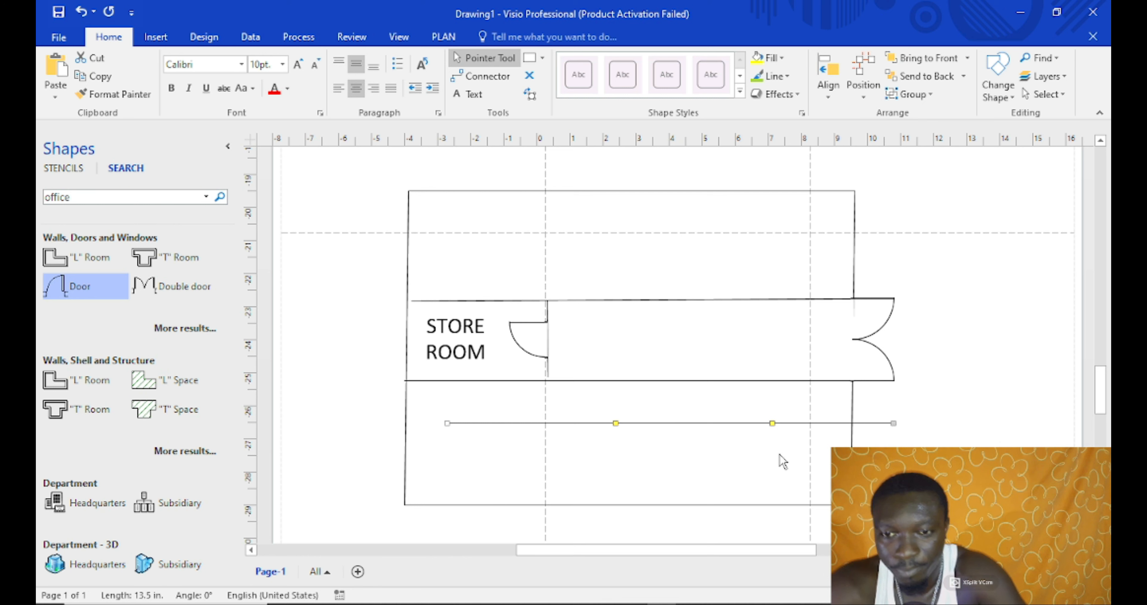
{"action": "left_click_drag", "start_coordinate": [895, 425], "coordinate": [546, 458]}
{"action": "left_click_drag", "start_coordinate": [549, 422], "coordinate": [543, 385]}
{"action": "left_click", "coordinate": [592, 462]}
{"action": "left_click", "coordinate": [544, 481]}
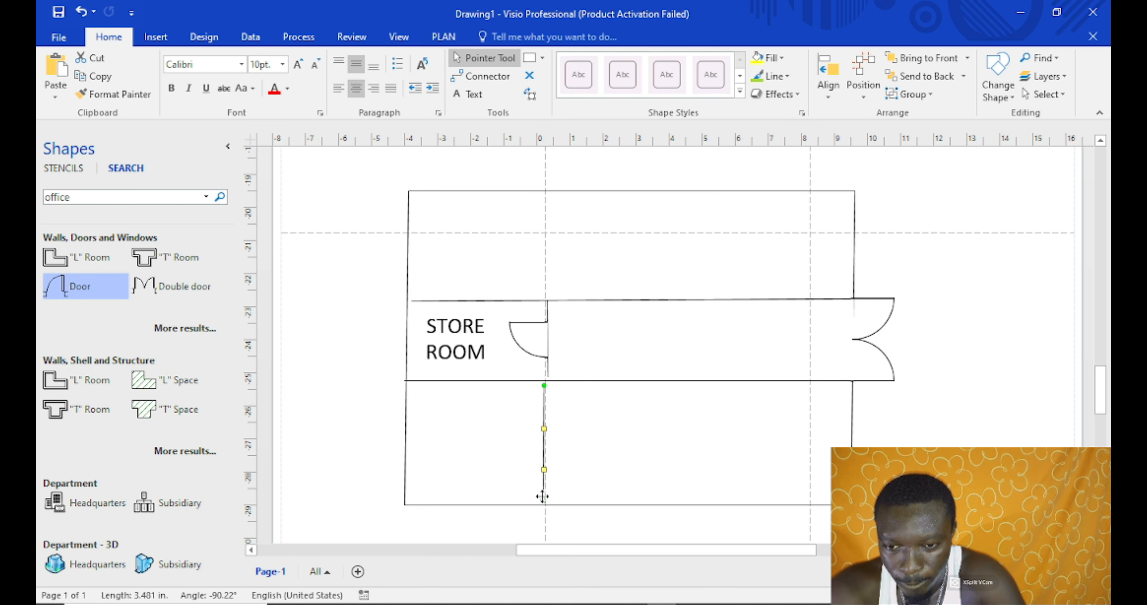
{"action": "left_click", "coordinate": [593, 474]}
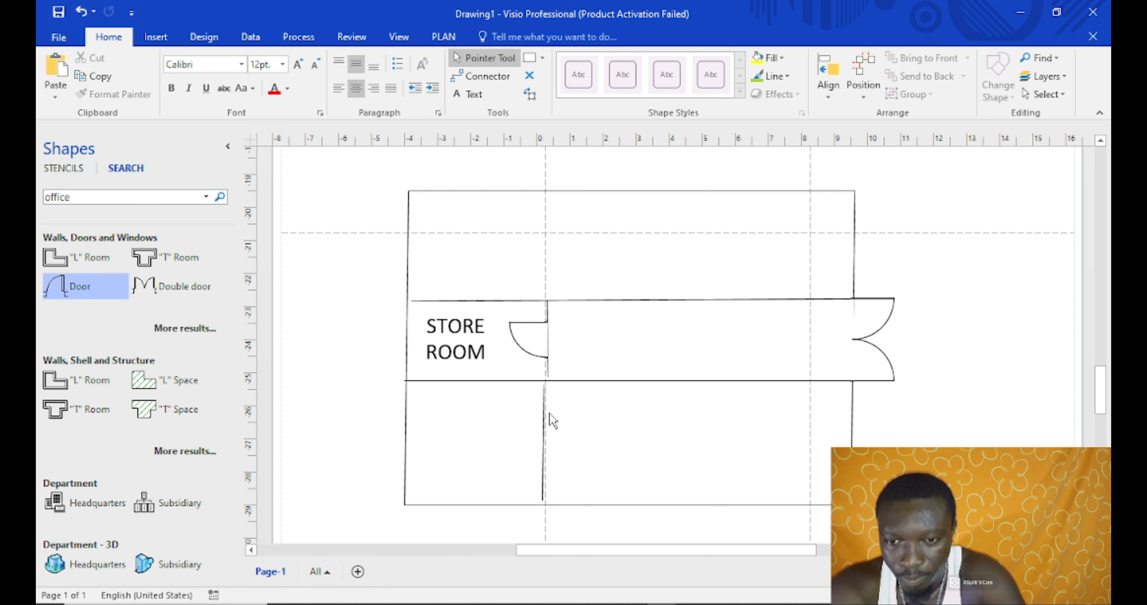
Copy the lower vertical dividing wall and place the copy in the section above the corridor, between the top wall and the store room partition
{"action": "left_click", "coordinate": [541, 425]}
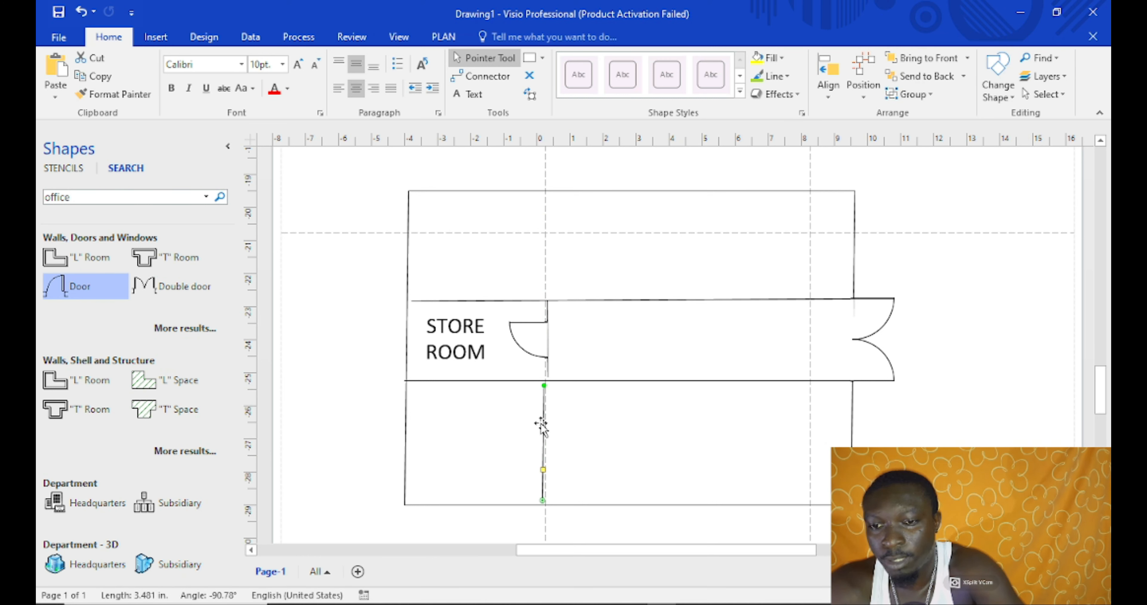
{"action": "left_click", "coordinate": [526, 251]}
{"action": "key", "text": "ctrl+v"}
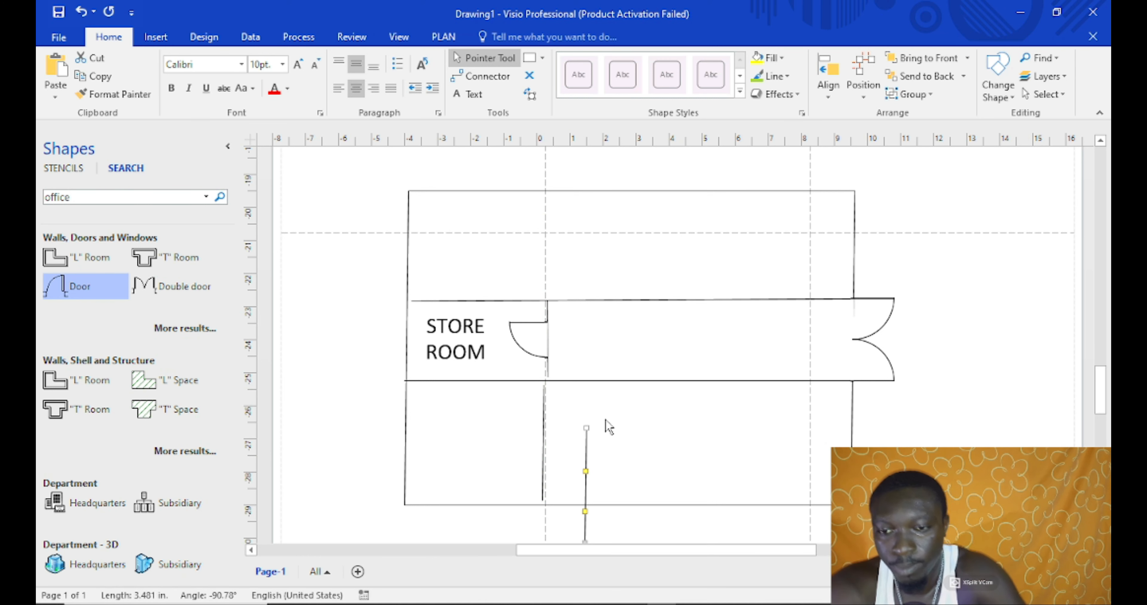
{"action": "left_click_drag", "start_coordinate": [587, 453], "coordinate": [545, 212]}
{"action": "left_click", "coordinate": [620, 236]}
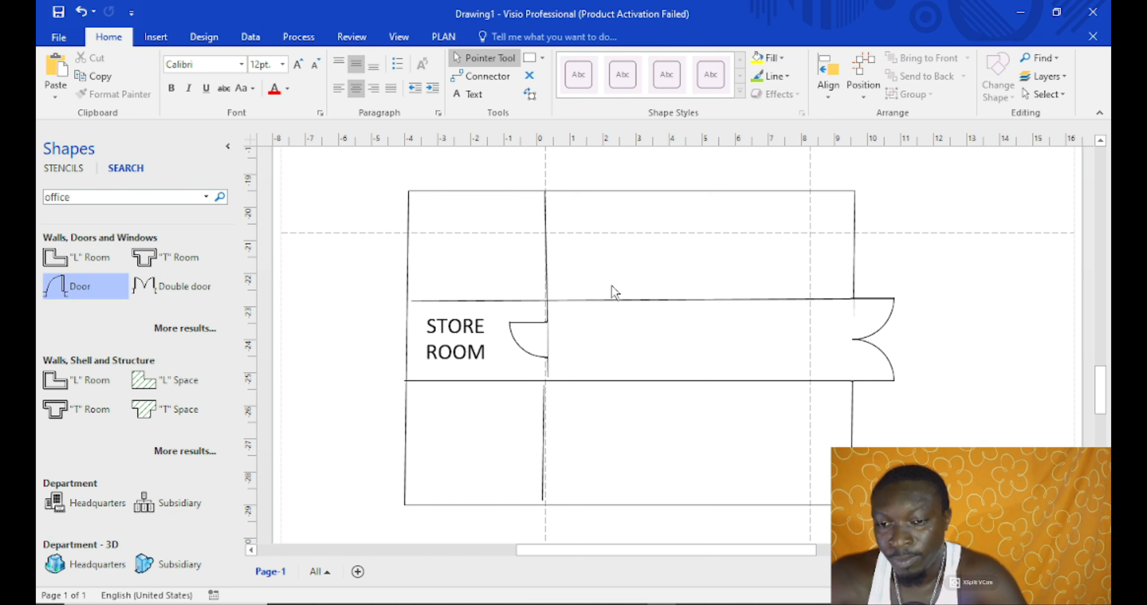
Copy the store room door and place the copy in the dividing wall above the corridor
{"action": "left_click", "coordinate": [533, 322]}
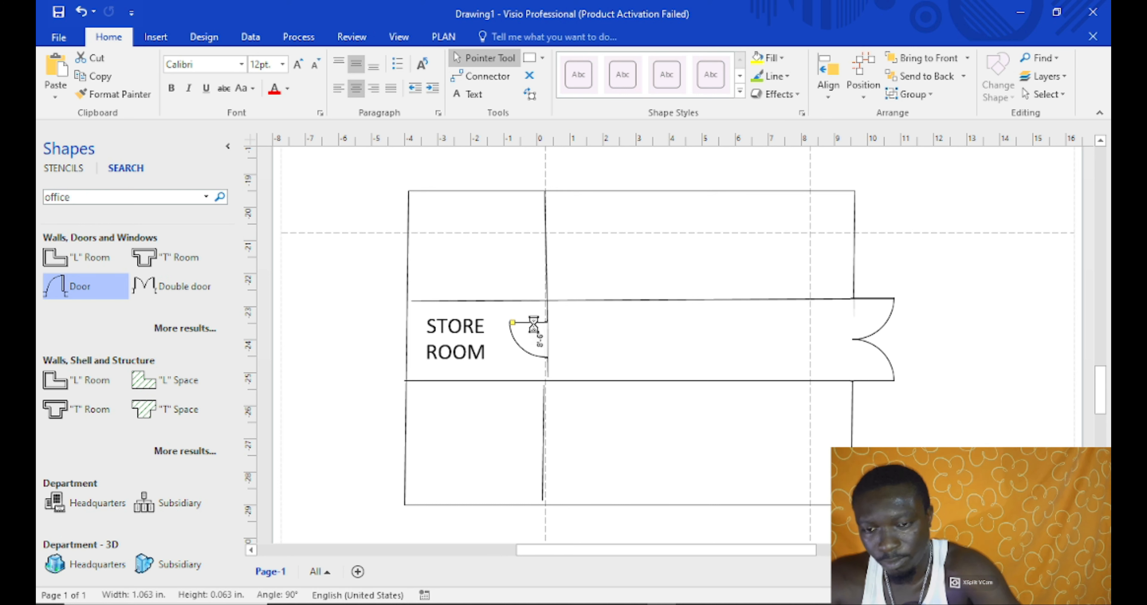
{"action": "key", "text": "ctrl+z"}
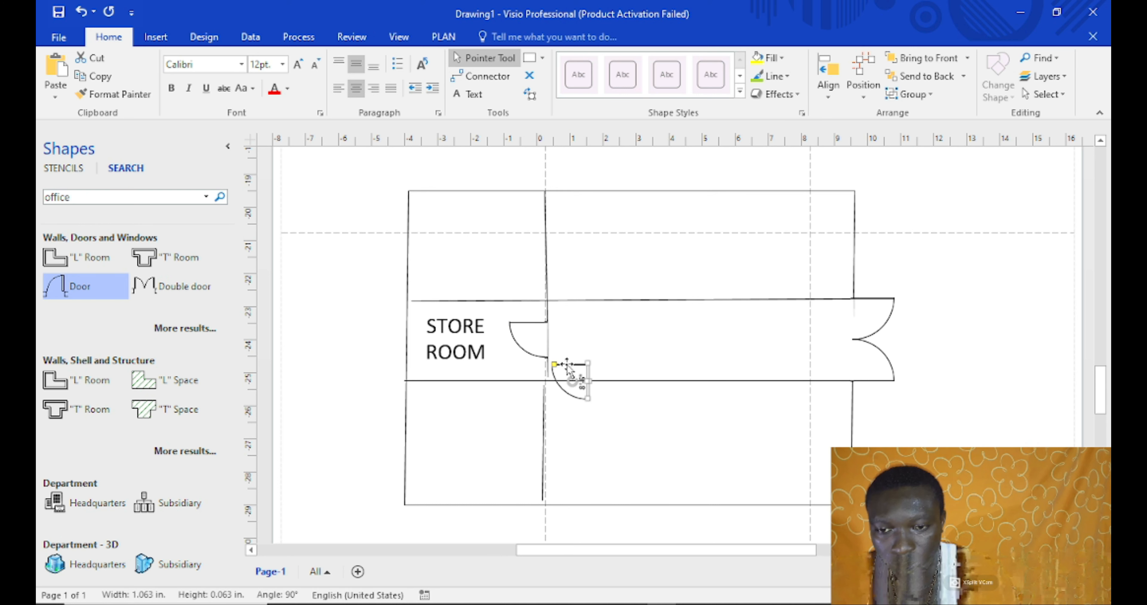
{"action": "left_click_drag", "start_coordinate": [568, 372], "coordinate": [531, 228]}
{"action": "left_click", "coordinate": [562, 431]}
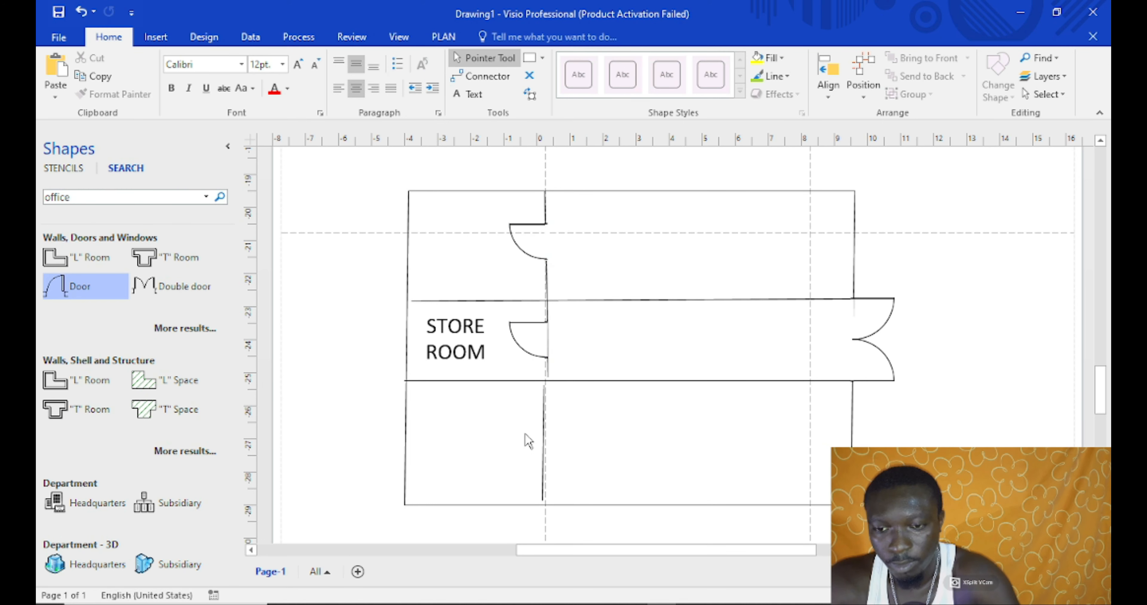
Paste another copy of the single door and fit it into the dividing wall below the corridor, under the store room door
{"action": "key", "text": "ctrl+v"}
{"action": "left_click_drag", "start_coordinate": [599, 430], "coordinate": [506, 453]}
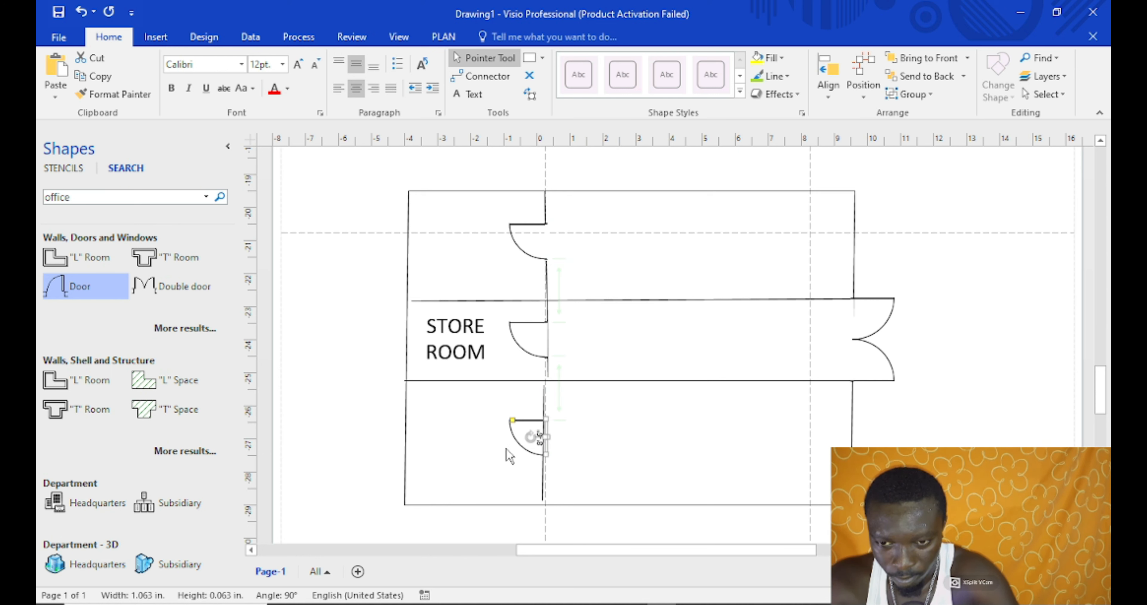
{"action": "left_click", "coordinate": [653, 454]}
{"action": "left_click", "coordinate": [522, 448]}
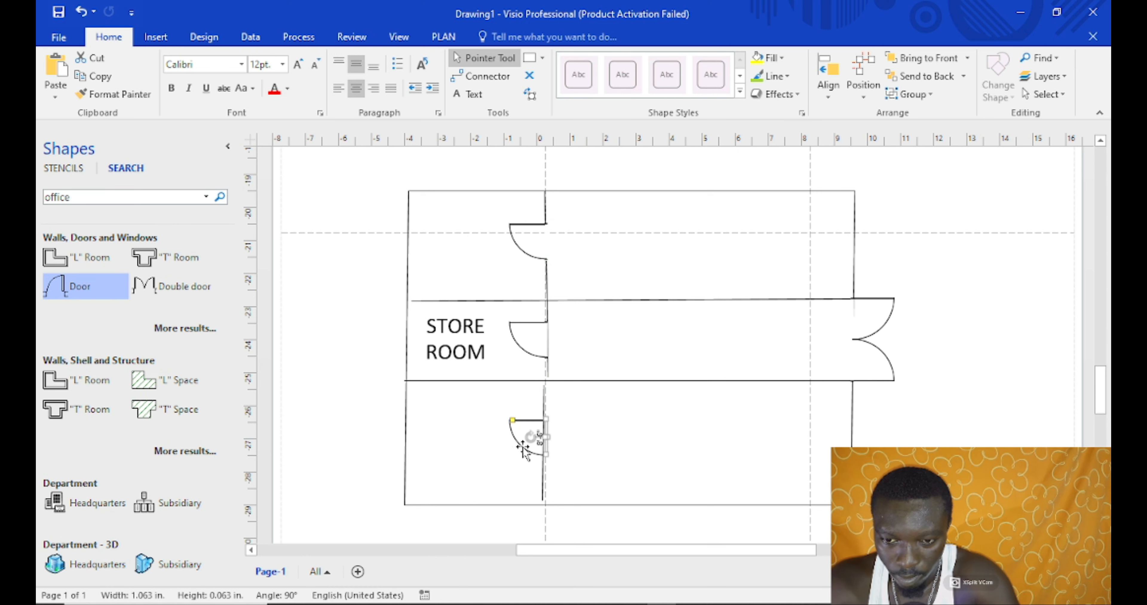
{"action": "left_click_drag", "start_coordinate": [525, 422], "coordinate": [525, 427]}
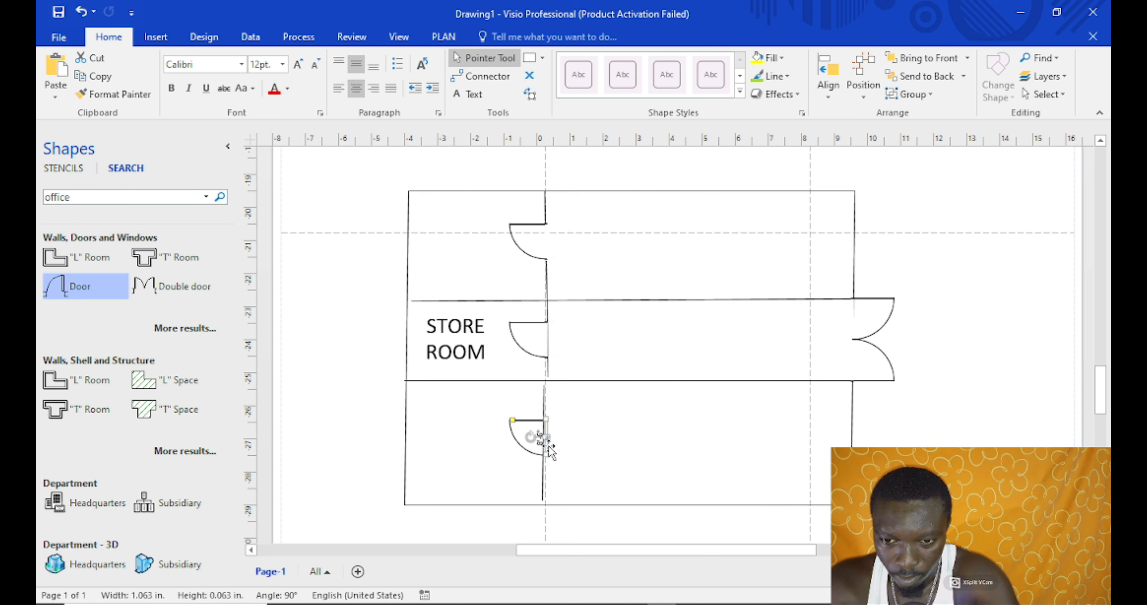
{"action": "left_click", "coordinate": [599, 468]}
{"action": "left_click", "coordinate": [543, 453]}
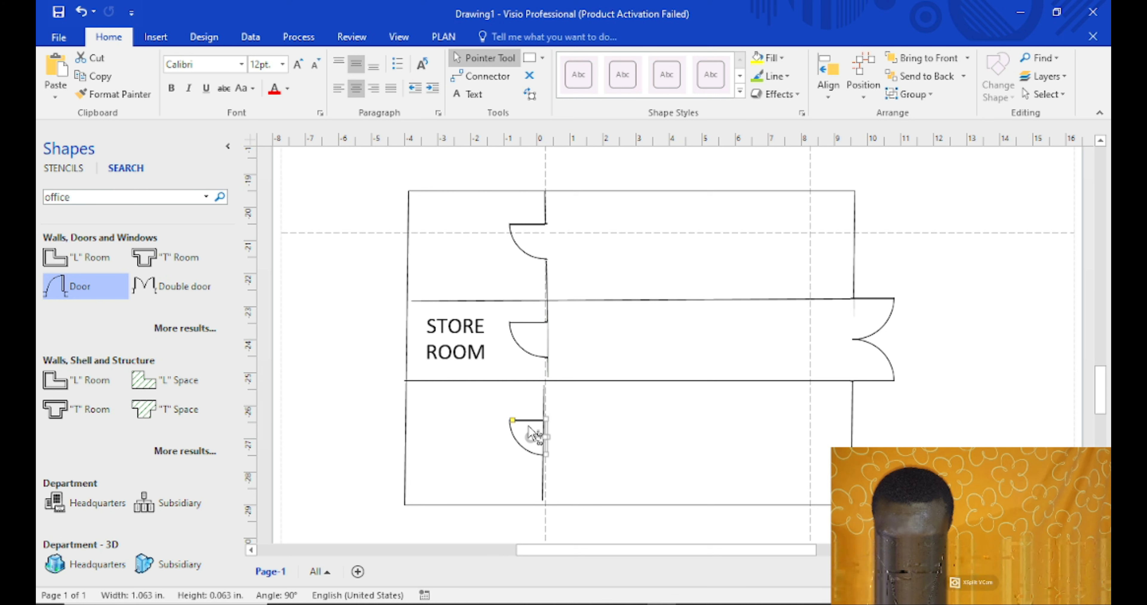
{"action": "left_click_drag", "start_coordinate": [526, 421], "coordinate": [524, 426]}
{"action": "left_click", "coordinate": [606, 456]}
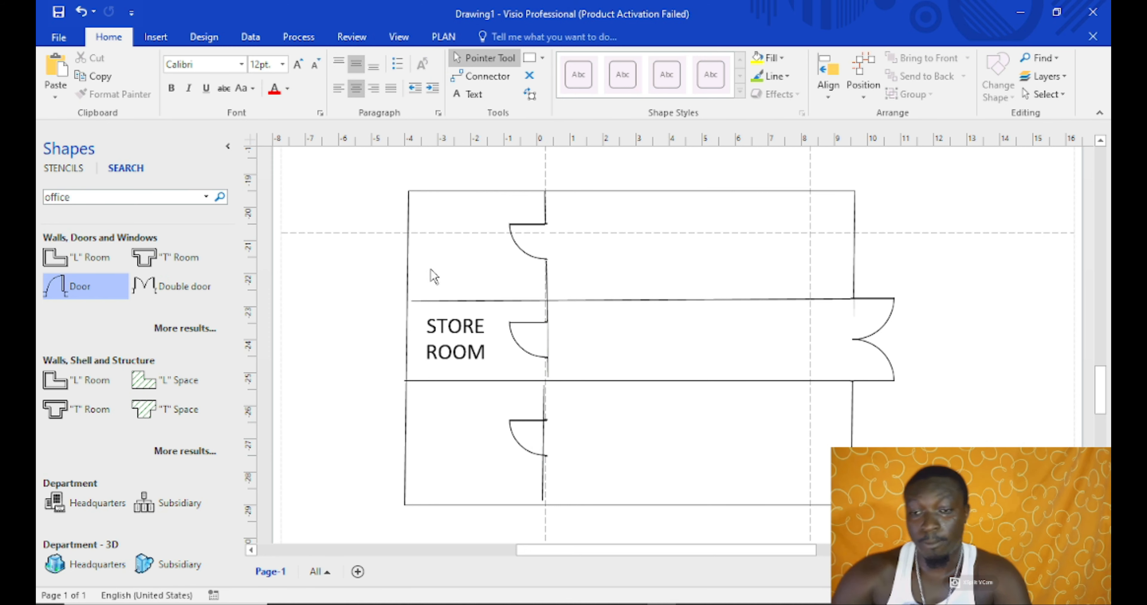
Add the text label "MANAGER'S OFFICE" near the left wall of the small room above the store room
{"action": "left_click", "coordinate": [459, 94]}
{"action": "left_click", "coordinate": [436, 249]}
{"action": "type", "text": "MANAGER"}
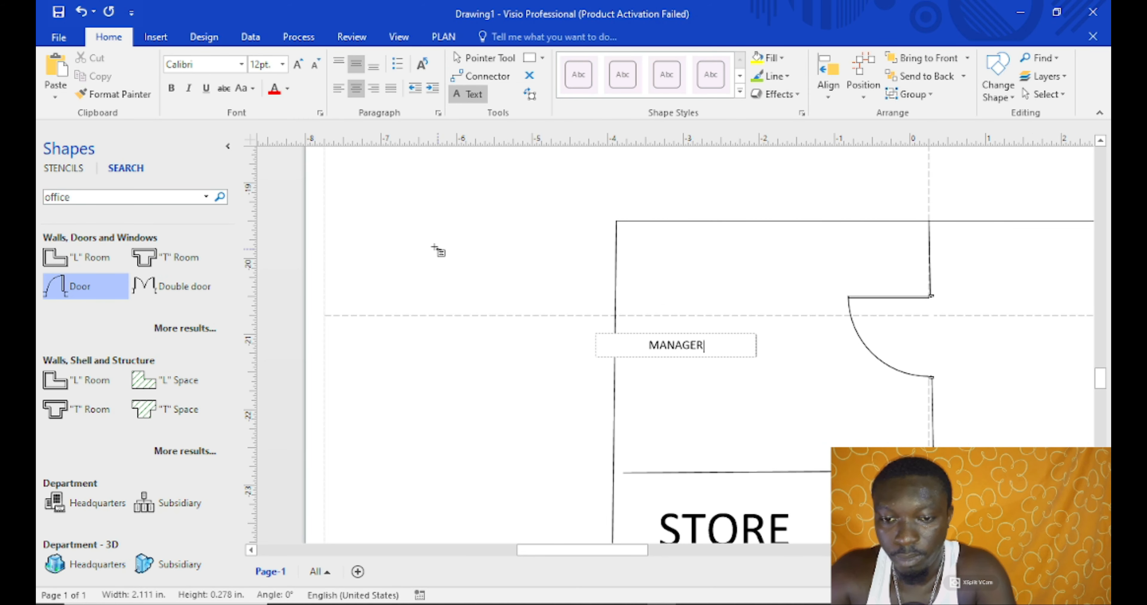
{"action": "type", "text": "'S"}
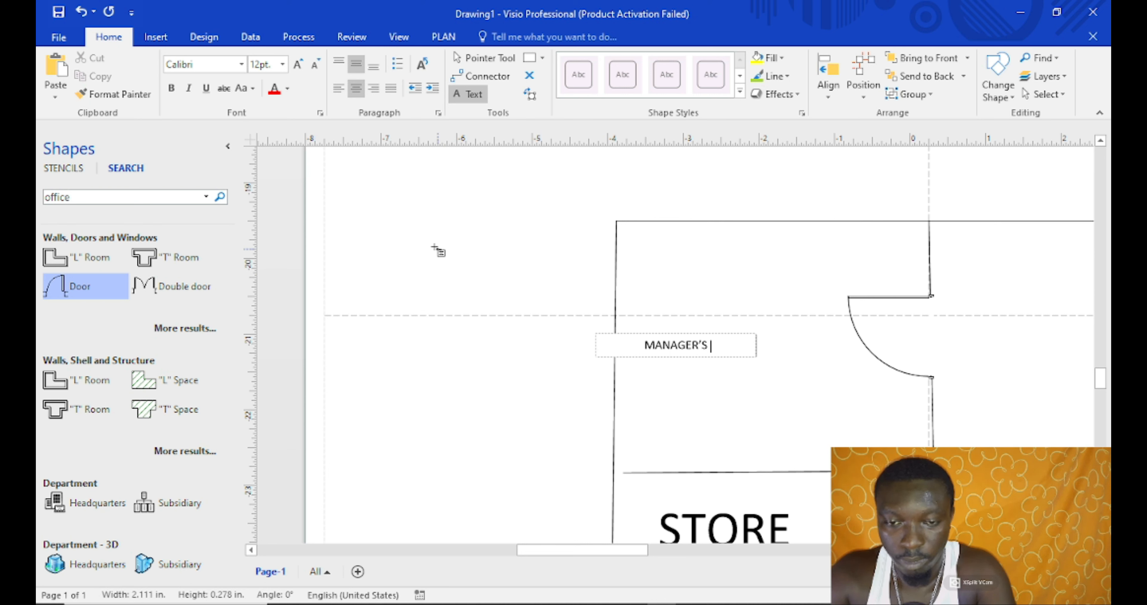
{"action": "type", "text": " OFFICE"}
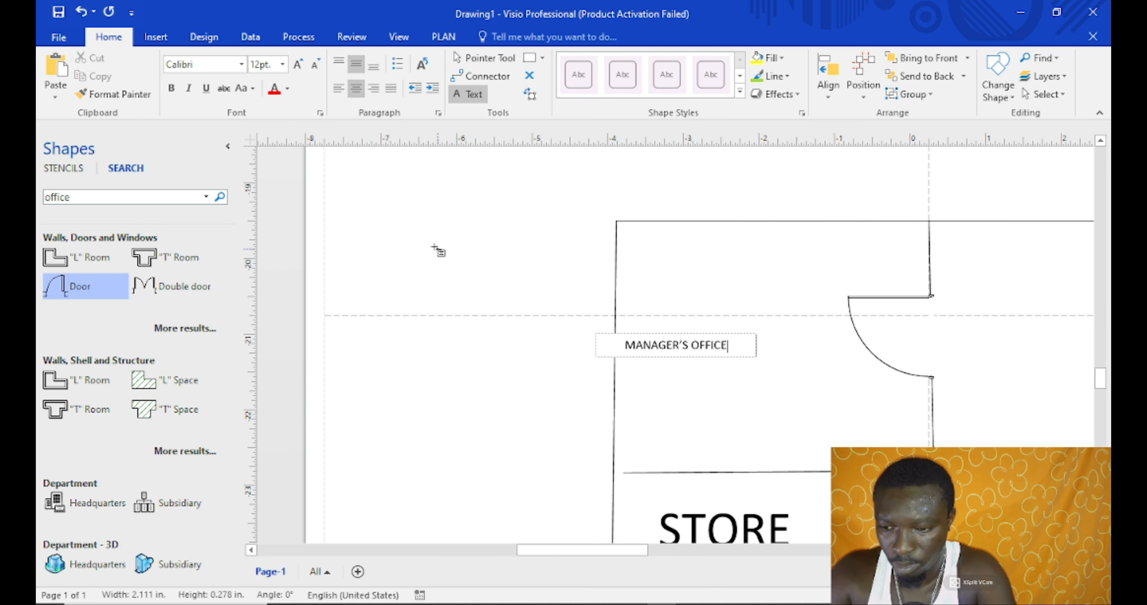
Set the MANAGER'S OFFICE label to 30 pt and position it inside the room between the left wall and the door
{"action": "key", "text": "ctrl+a"}
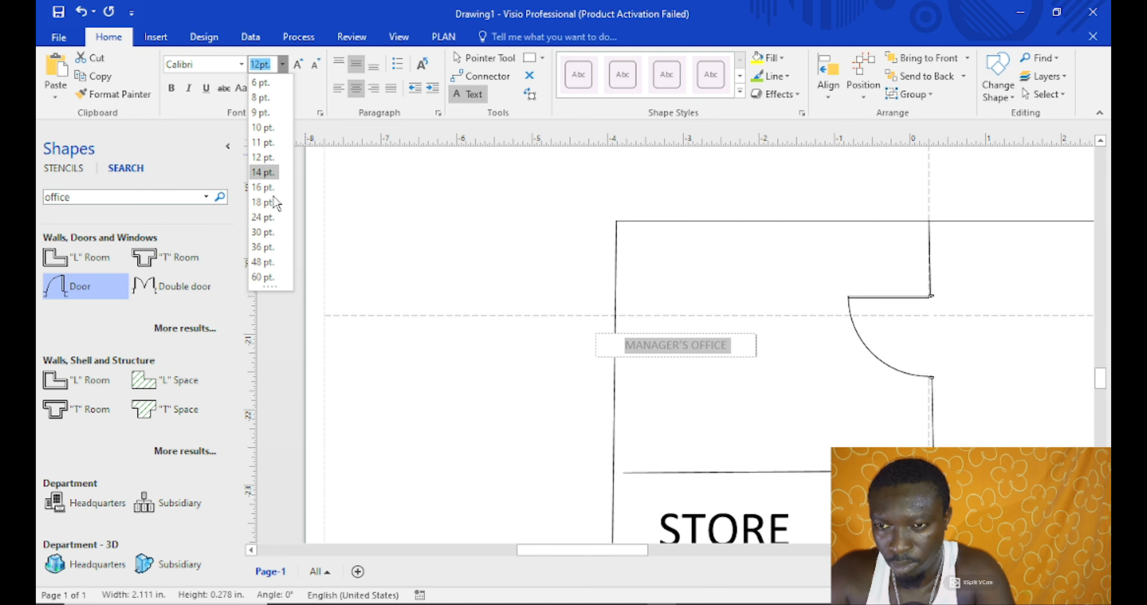
{"action": "left_click", "coordinate": [265, 232]}
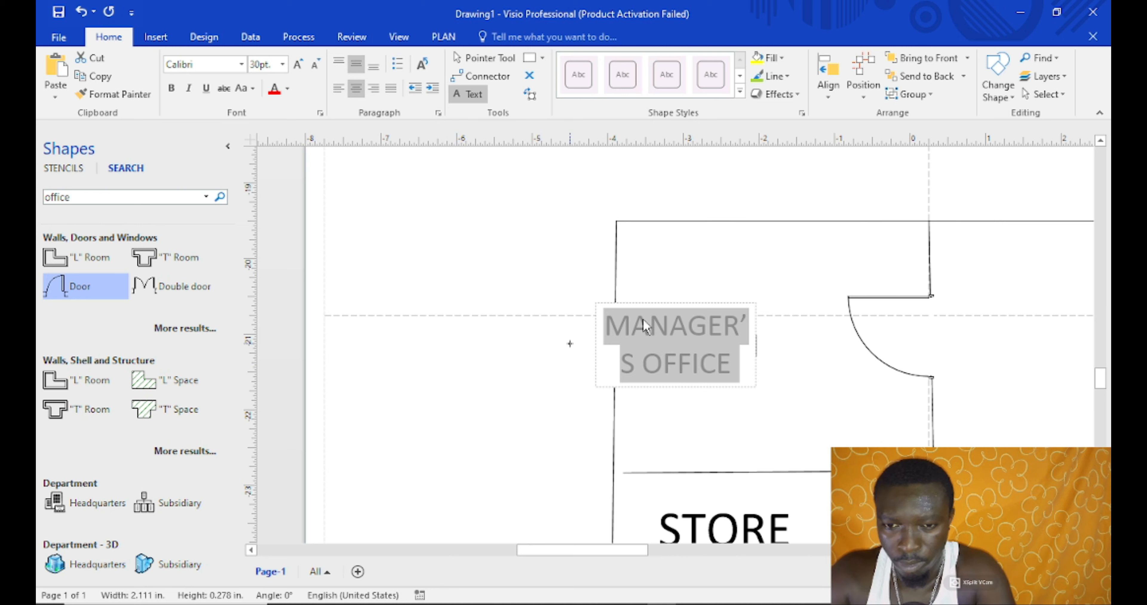
{"action": "left_click", "coordinate": [464, 97]}
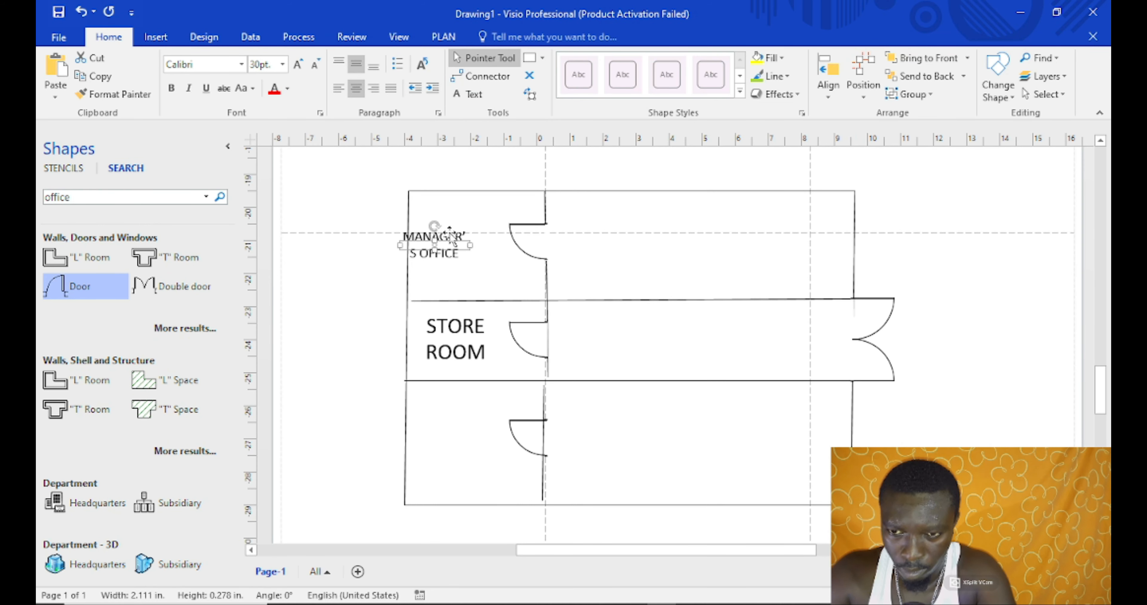
{"action": "left_click_drag", "start_coordinate": [481, 249], "coordinate": [481, 250]}
{"action": "left_click", "coordinate": [498, 279]}
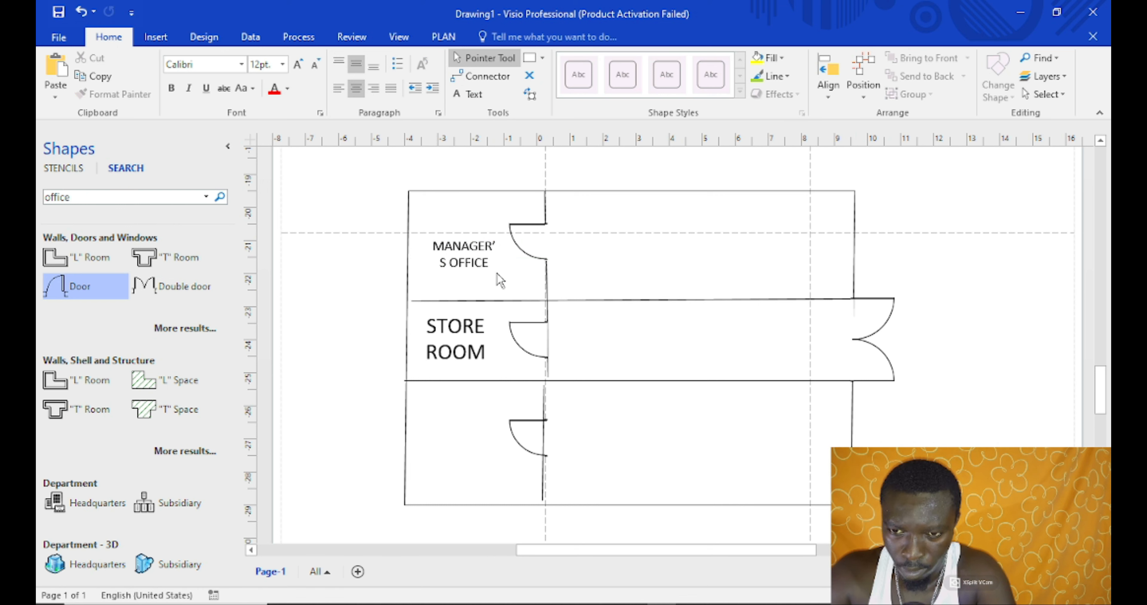
{"action": "left_click", "coordinate": [481, 261]}
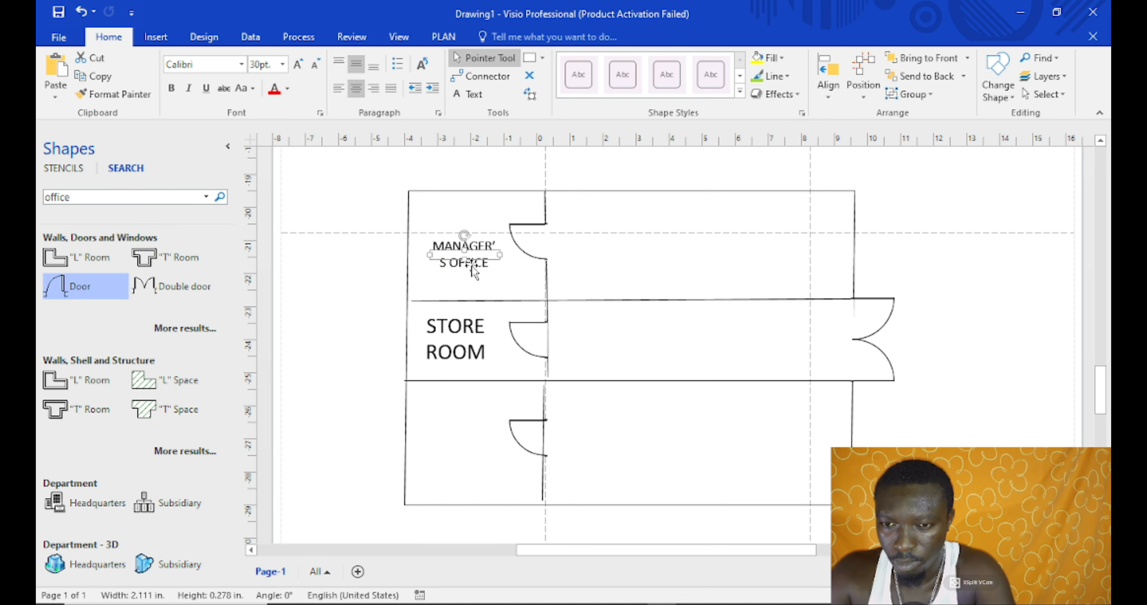
{"action": "key", "text": "ctrl+z"}
{"action": "key", "text": "ctrl+z"}
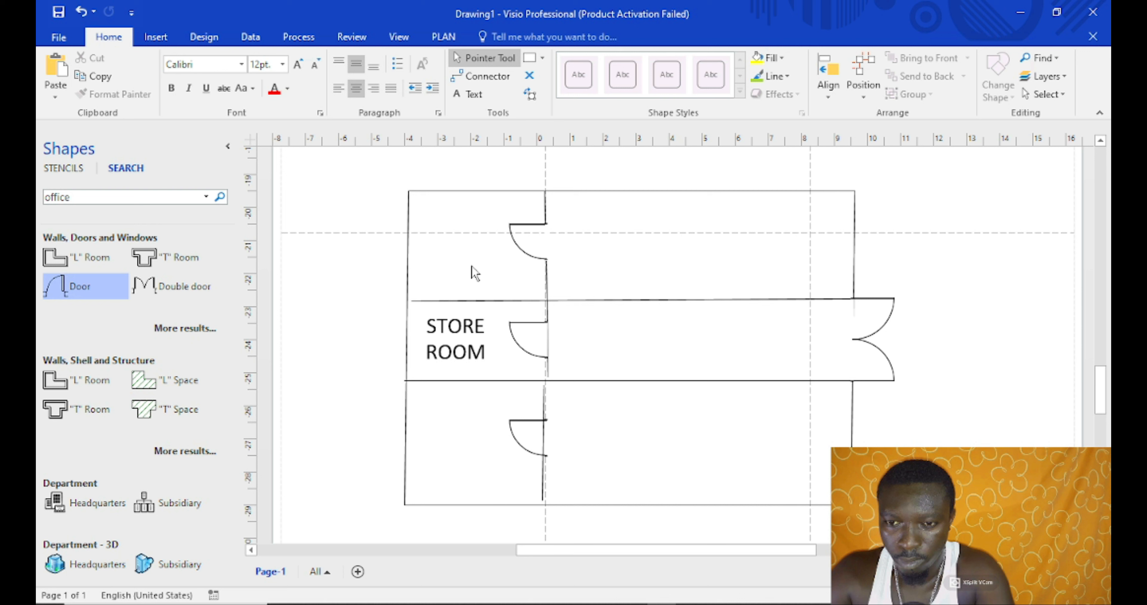
{"action": "key", "text": "ctrl+y"}
{"action": "key", "text": "Escape"}
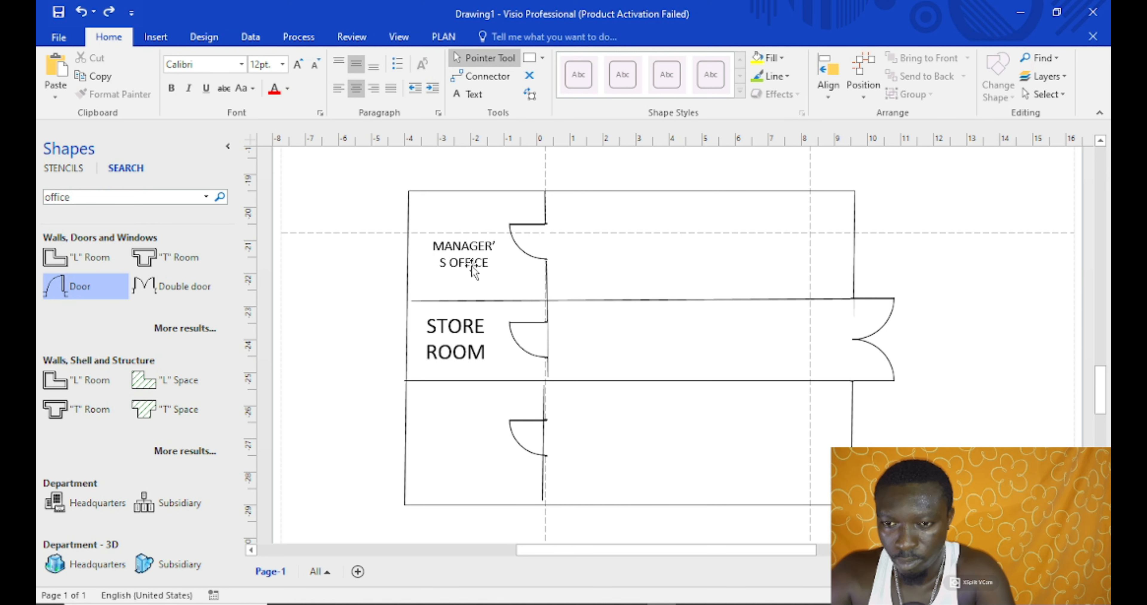
Copy the MANAGER'S OFFICE label and place the copy in the small room below the store room
{"action": "left_click", "coordinate": [472, 266]}
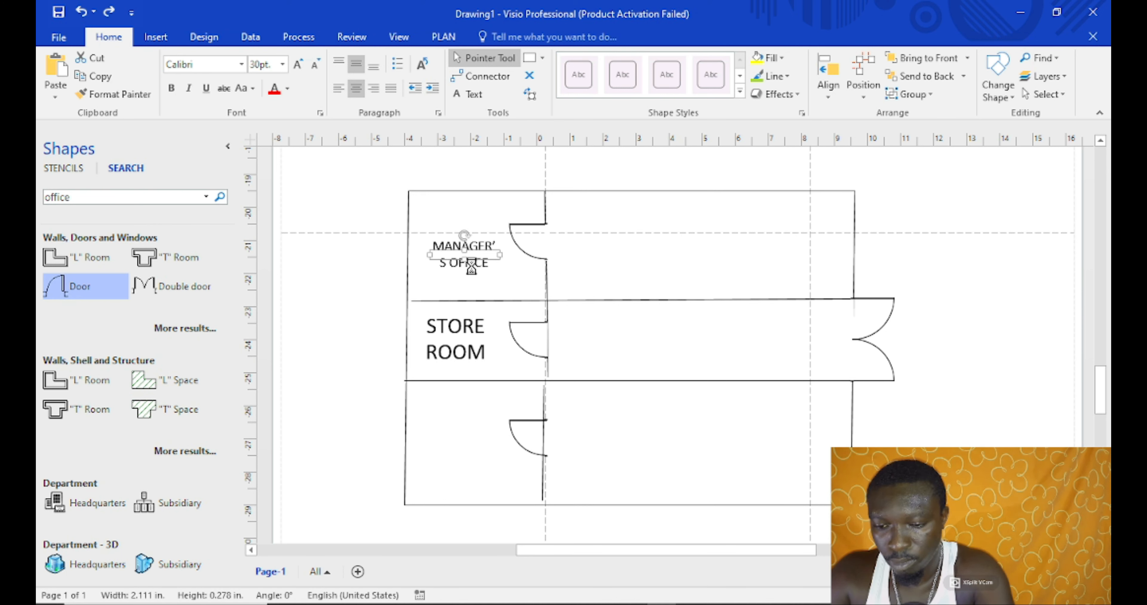
{"action": "left_click", "coordinate": [448, 441]}
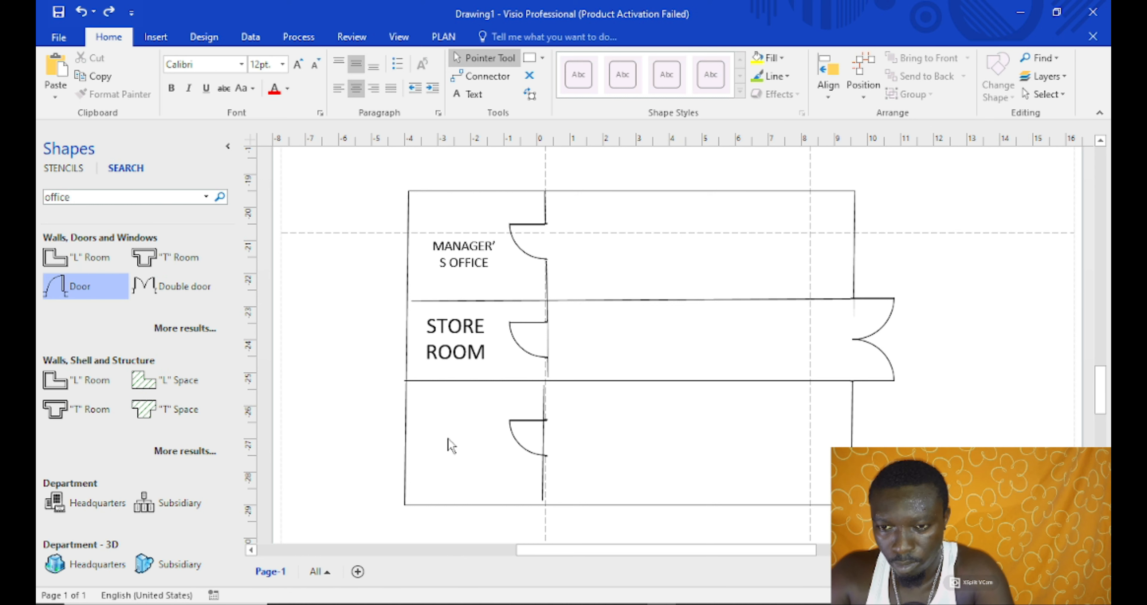
{"action": "key", "text": "ctrl+v"}
{"action": "left_click_drag", "start_coordinate": [499, 293], "coordinate": [446, 432]}
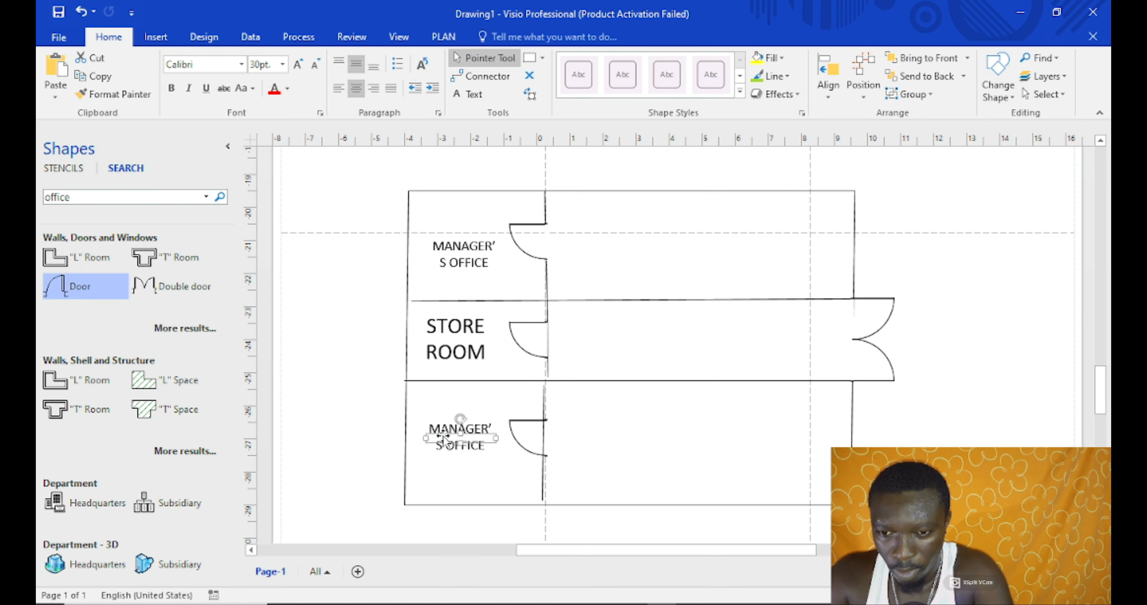
Edit the copied label in the room below the store room to read "ASSIST MANAGER'S OFFICE"
{"action": "double_click", "coordinate": [445, 432]}
{"action": "left_click", "coordinate": [444, 434]}
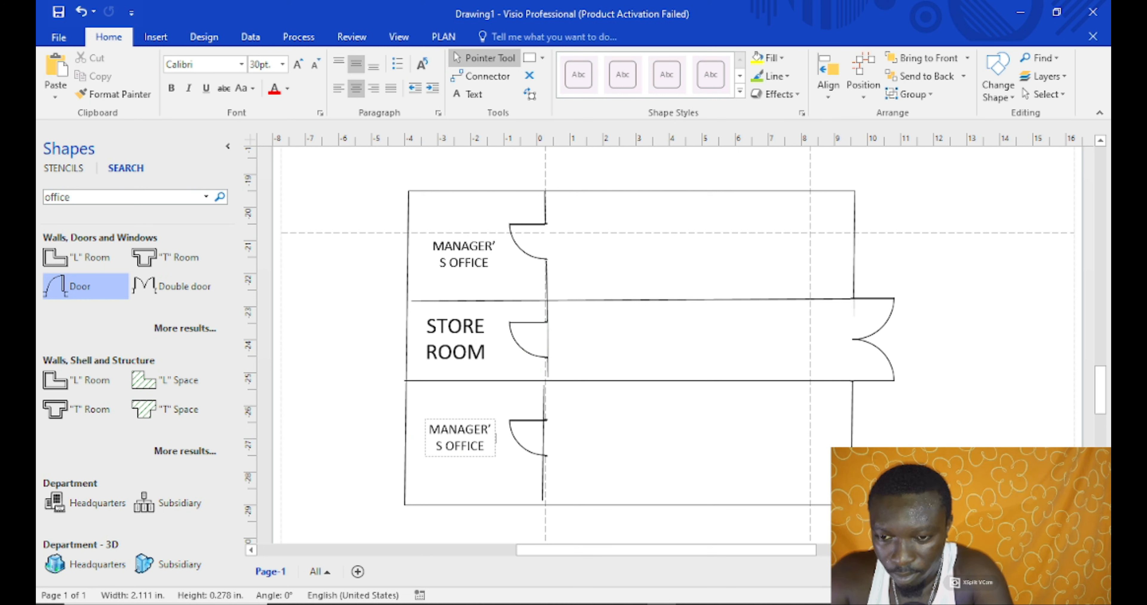
{"action": "type", "text": "ASS"}
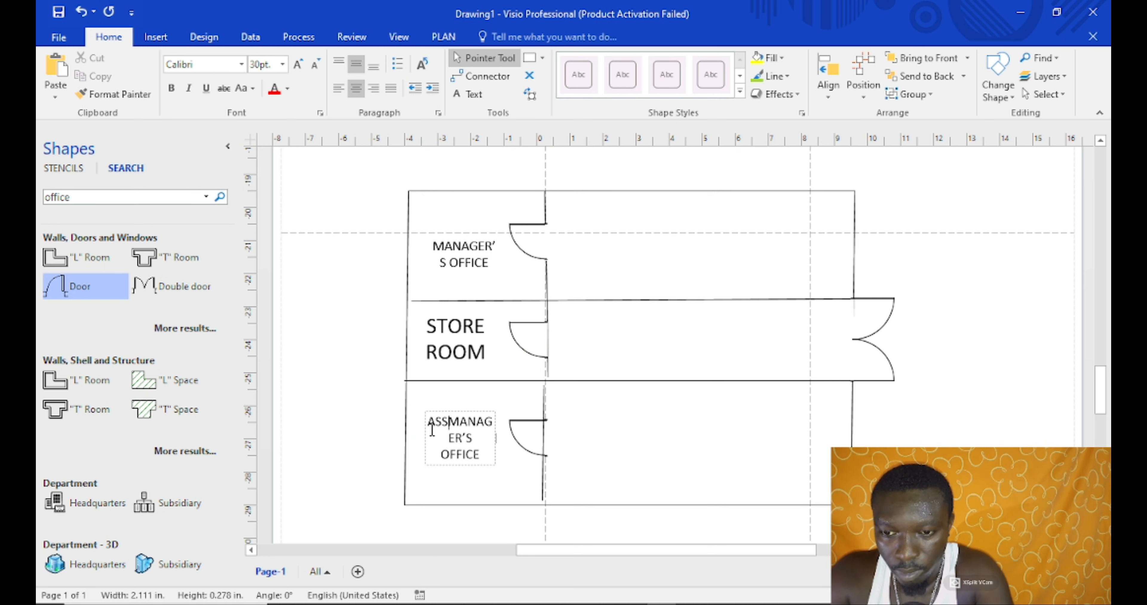
{"action": "type", "text": "IST"}
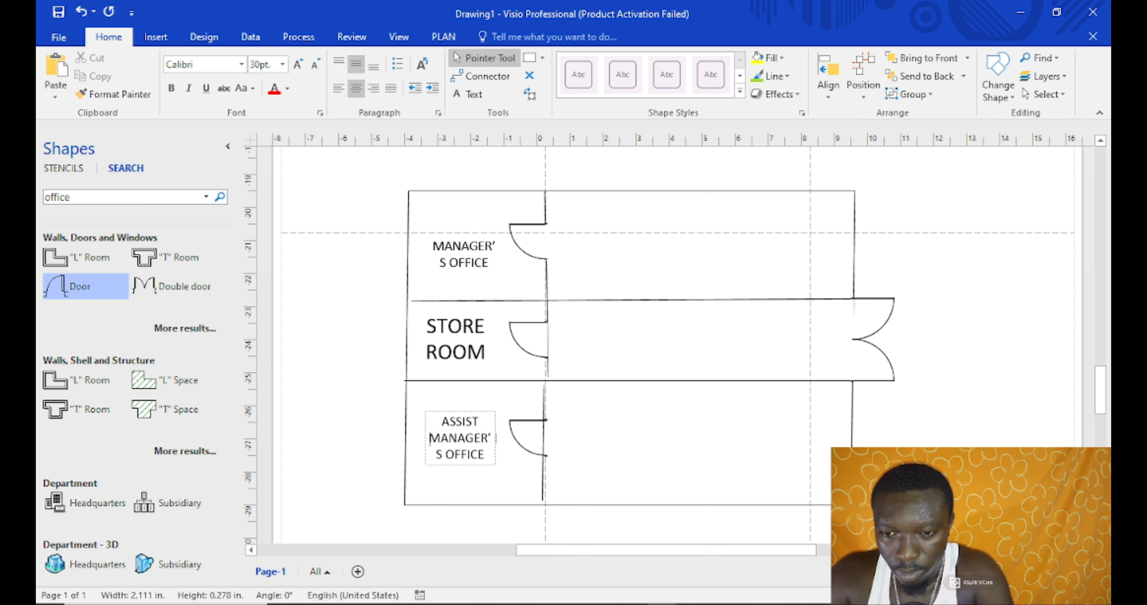
{"action": "left_click", "coordinate": [522, 483]}
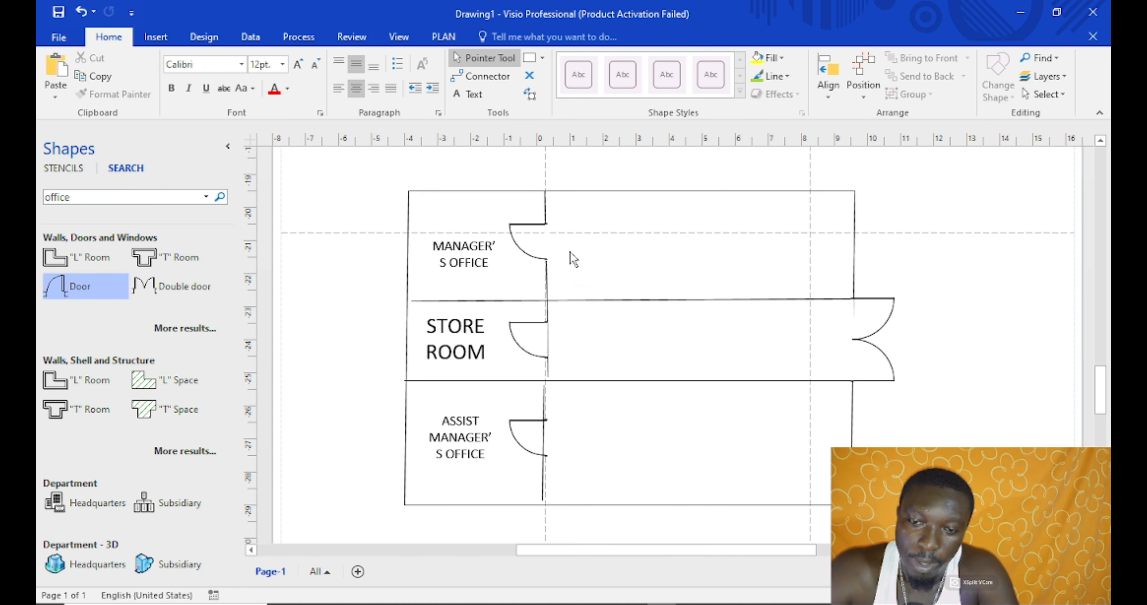
Copy the store room door and place the copy in the upper corridor wall, between the store room and the double door
{"action": "left_click", "coordinate": [532, 328]}
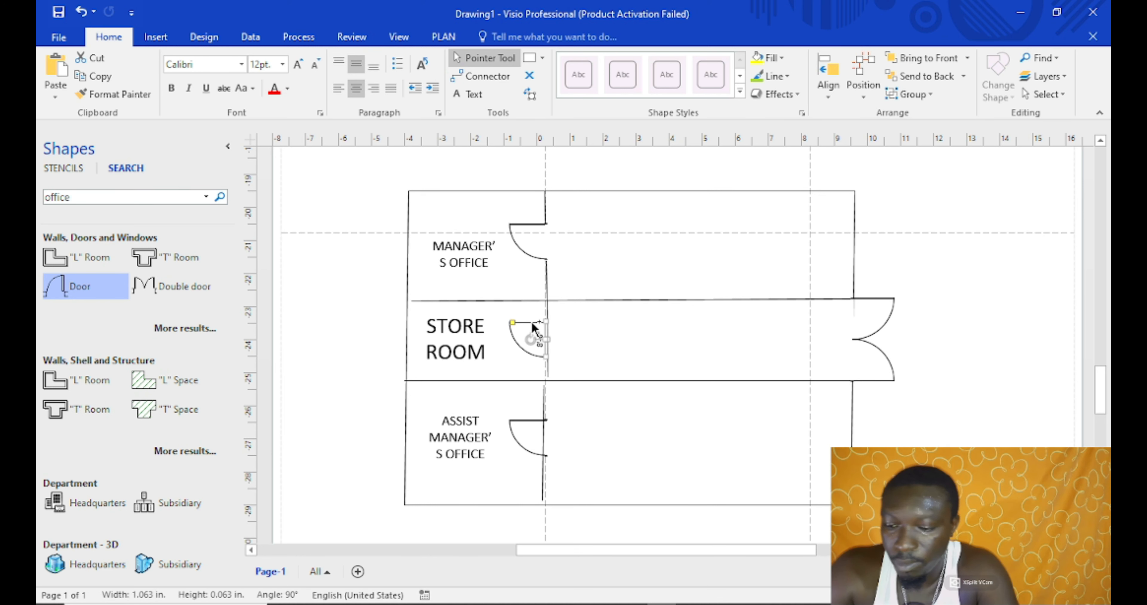
{"action": "left_click", "coordinate": [699, 335]}
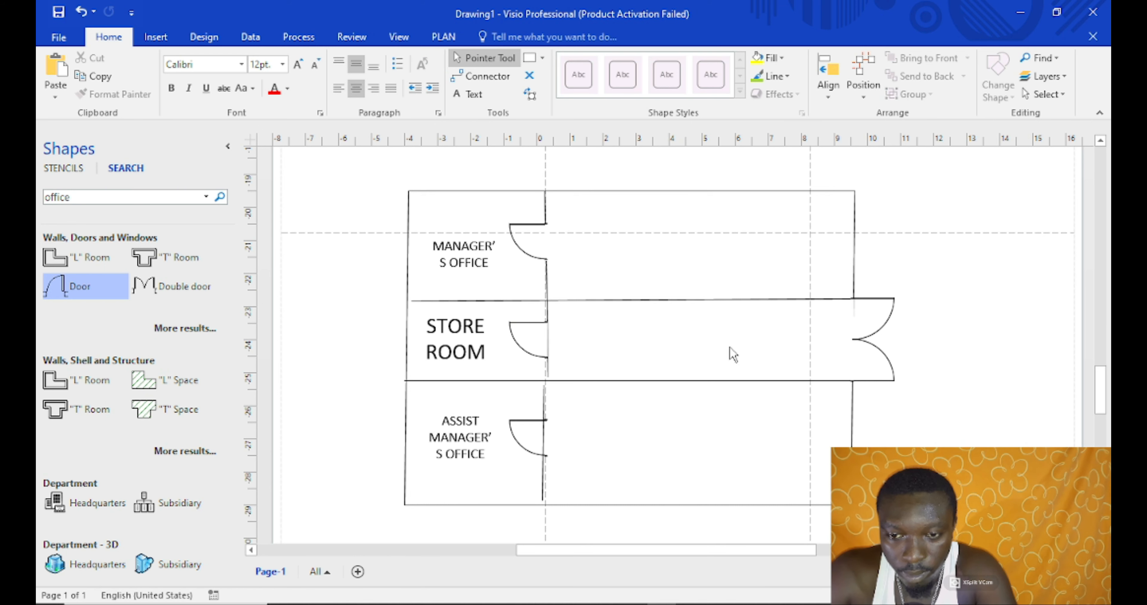
{"action": "scroll", "coordinate": [675, 350], "scroll_direction": "up", "scroll_amount": 1}
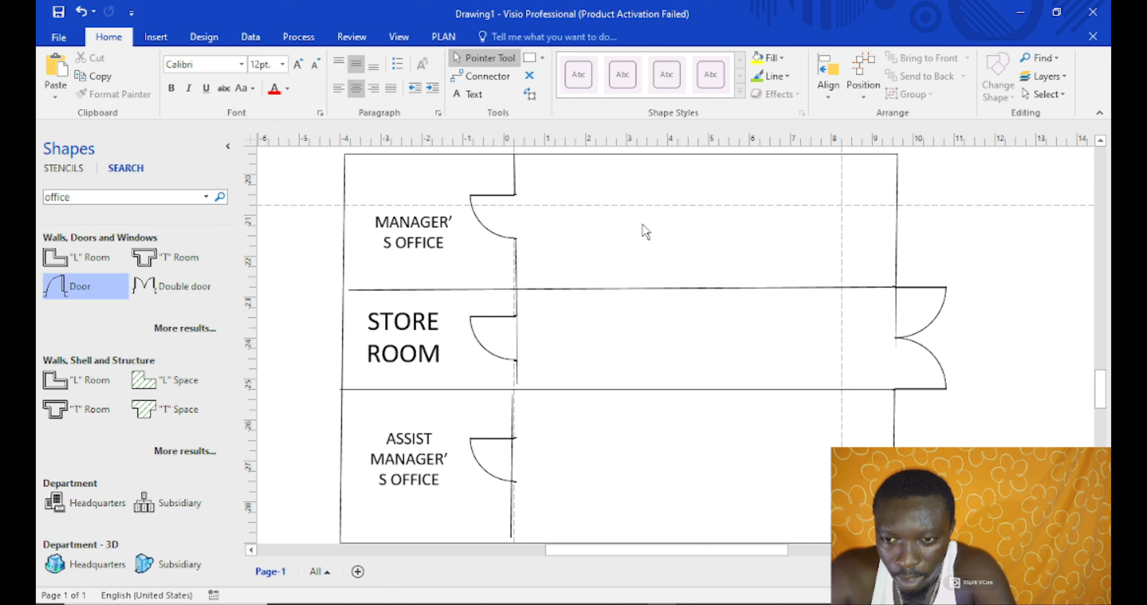
{"action": "scroll", "coordinate": [682, 356], "scroll_direction": "up", "scroll_amount": 1}
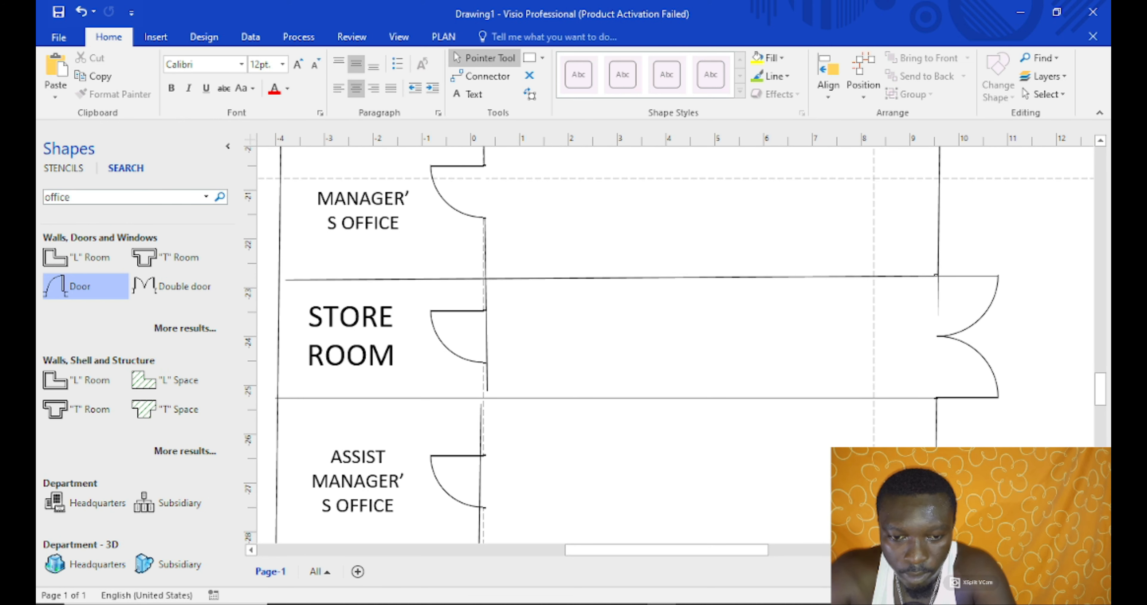
{"action": "scroll", "coordinate": [674, 339], "scroll_direction": "down", "scroll_amount": 1}
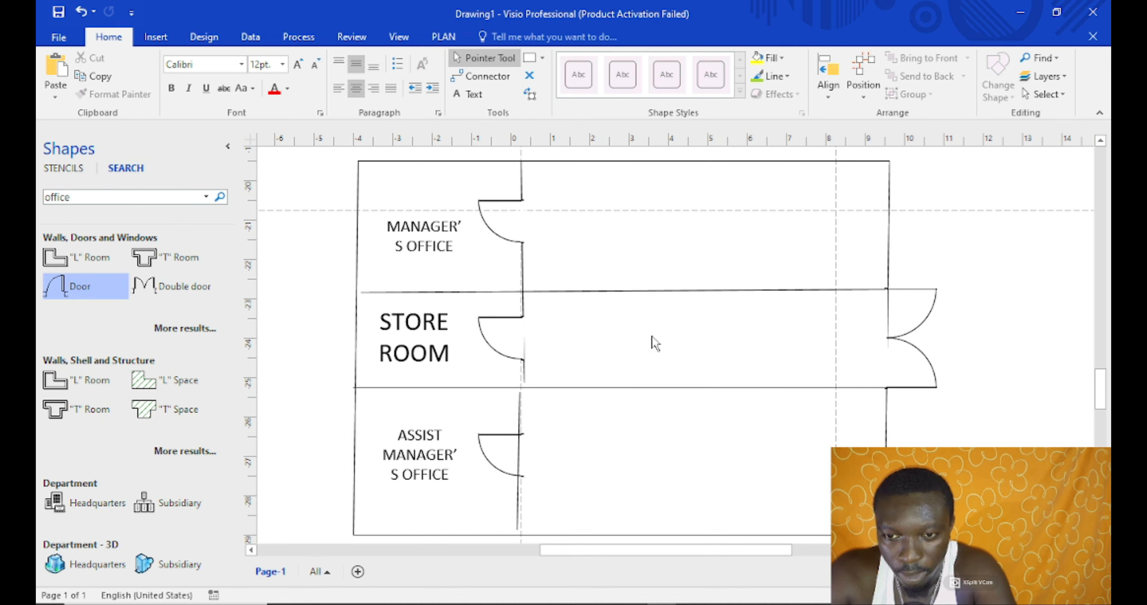
{"action": "key", "text": "ctrl+v"}
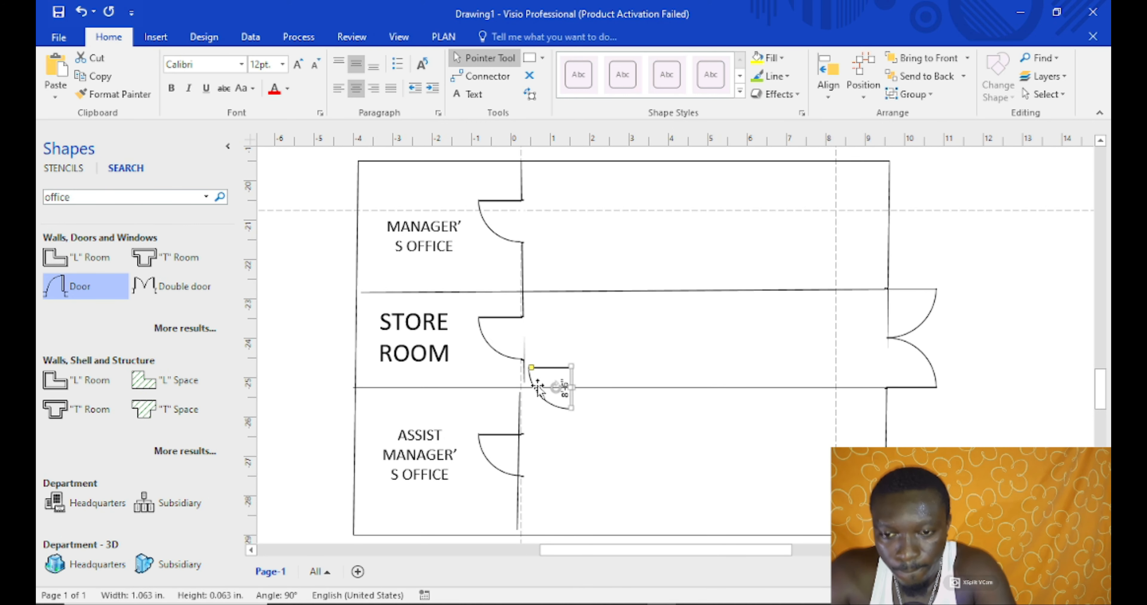
{"action": "left_click_drag", "start_coordinate": [551, 370], "coordinate": [721, 312]}
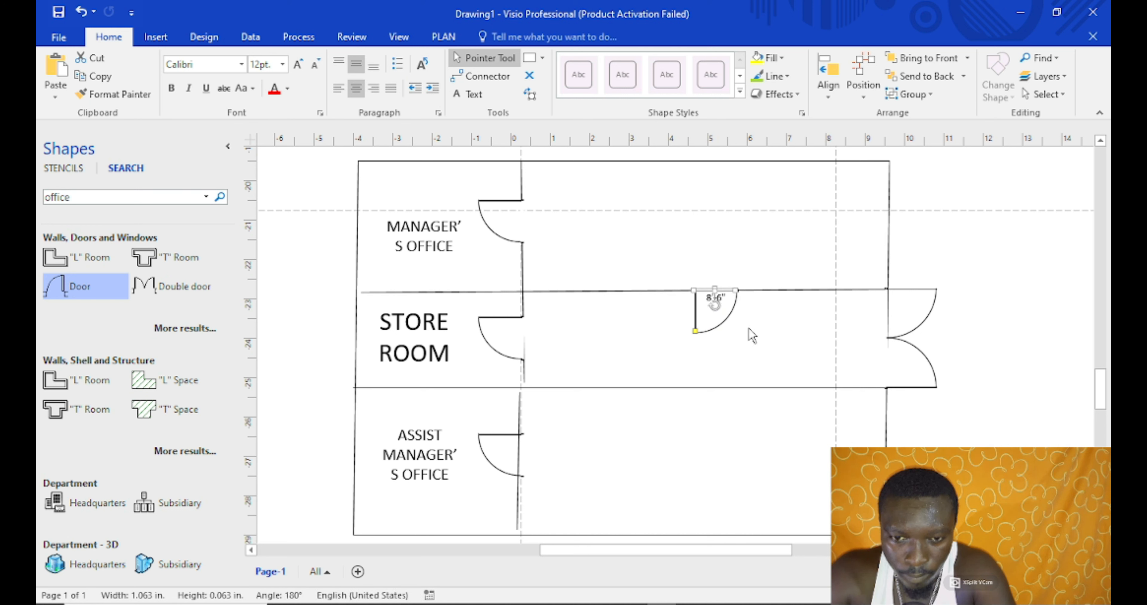
{"action": "left_click", "coordinate": [699, 393]}
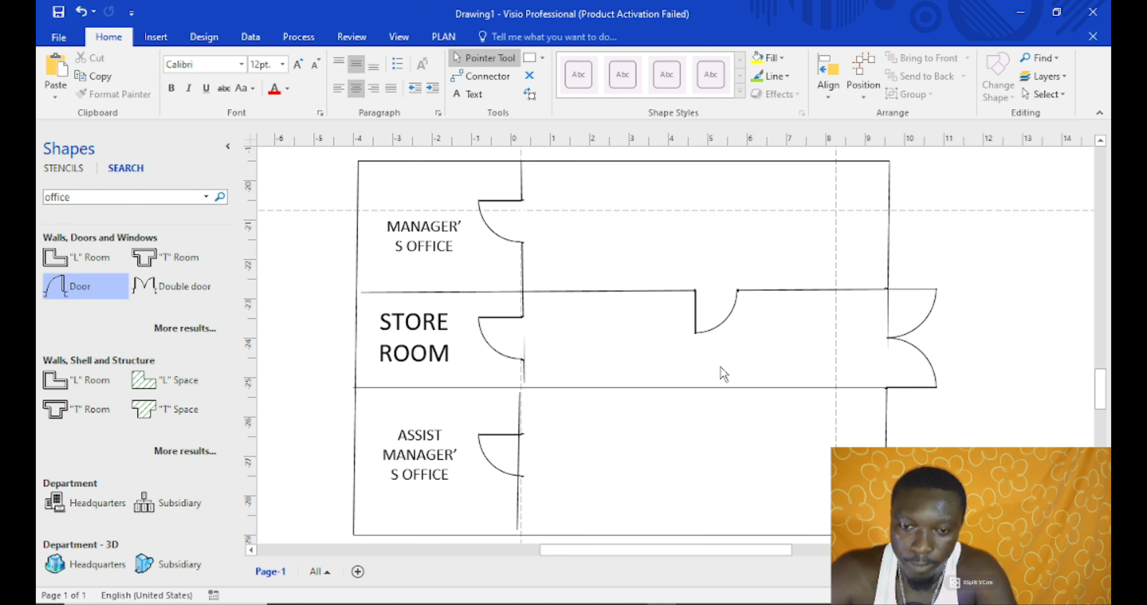
Flip the new door in the upper corridor wall so it swings into the large room above the corridor
{"action": "left_click", "coordinate": [719, 330]}
{"action": "left_click_drag", "start_coordinate": [714, 307], "coordinate": [715, 273]}
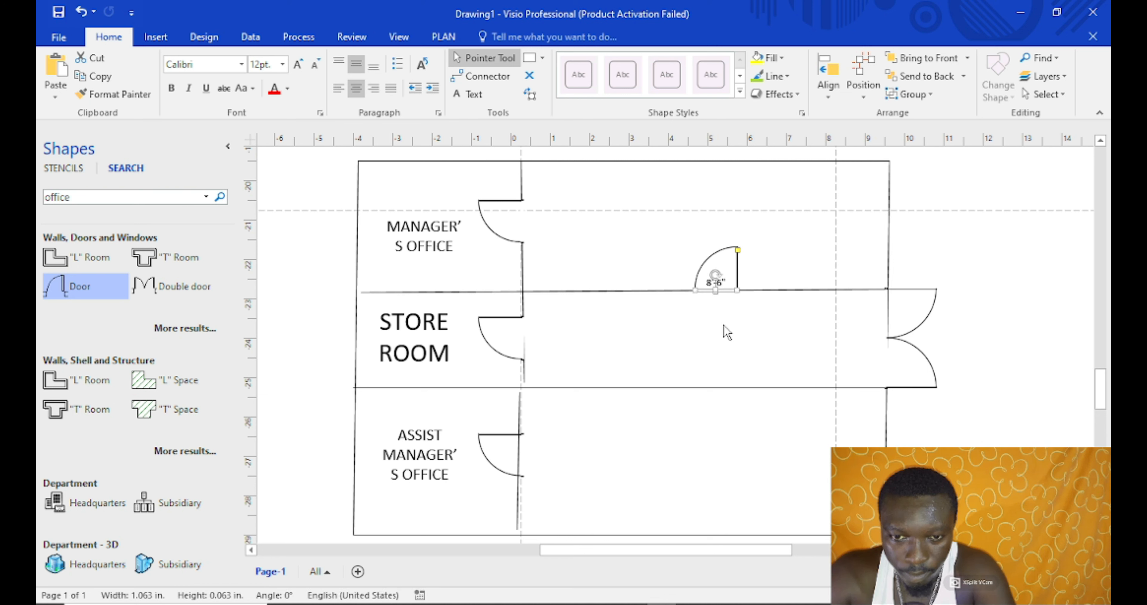
{"action": "left_click", "coordinate": [726, 340]}
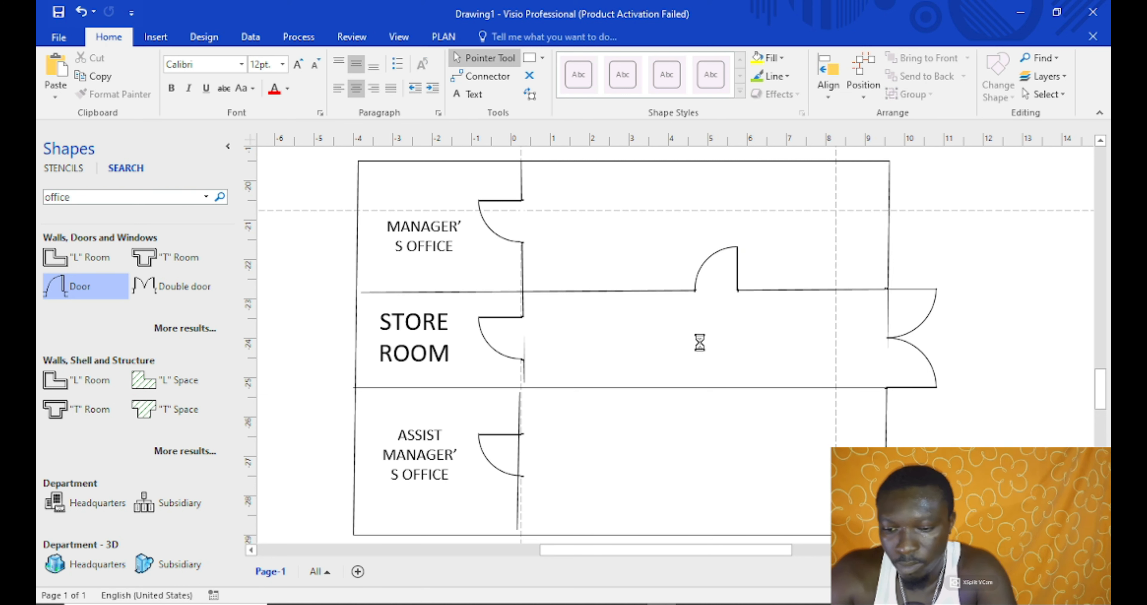
Paste another copy of the door and fit it into the lower corridor wall so it swings into the large room below
{"action": "key", "text": "ctrl+z"}
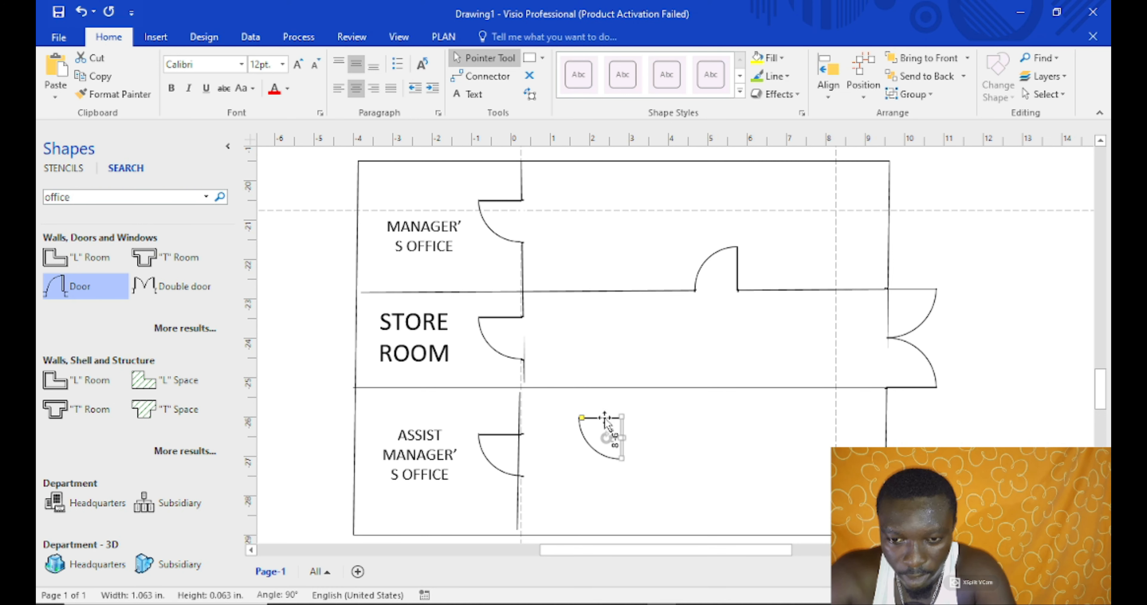
{"action": "left_click_drag", "start_coordinate": [609, 416], "coordinate": [792, 403]}
{"action": "left_click", "coordinate": [829, 436]}
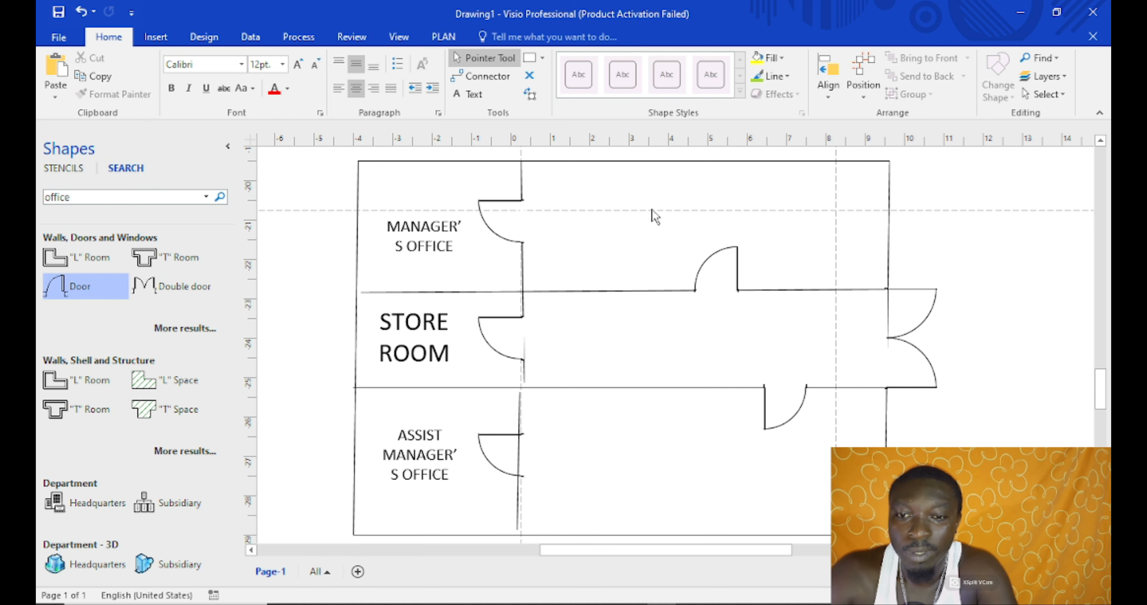
Add the text label "OFFICE SPACES" in the large room above the corridor
{"action": "left_click", "coordinate": [469, 100]}
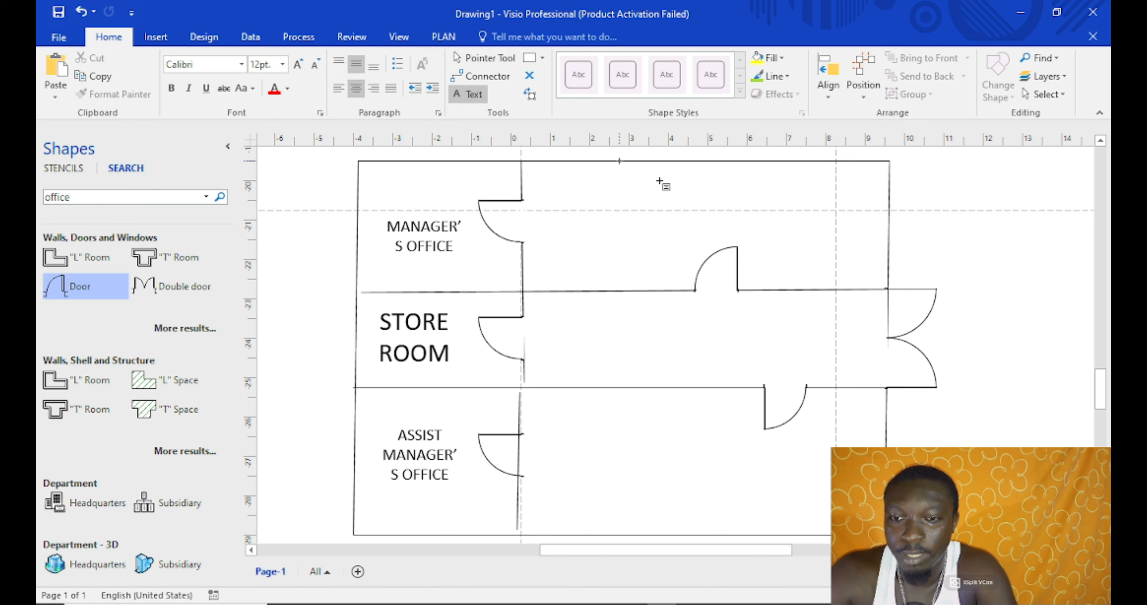
{"action": "left_click", "coordinate": [672, 204]}
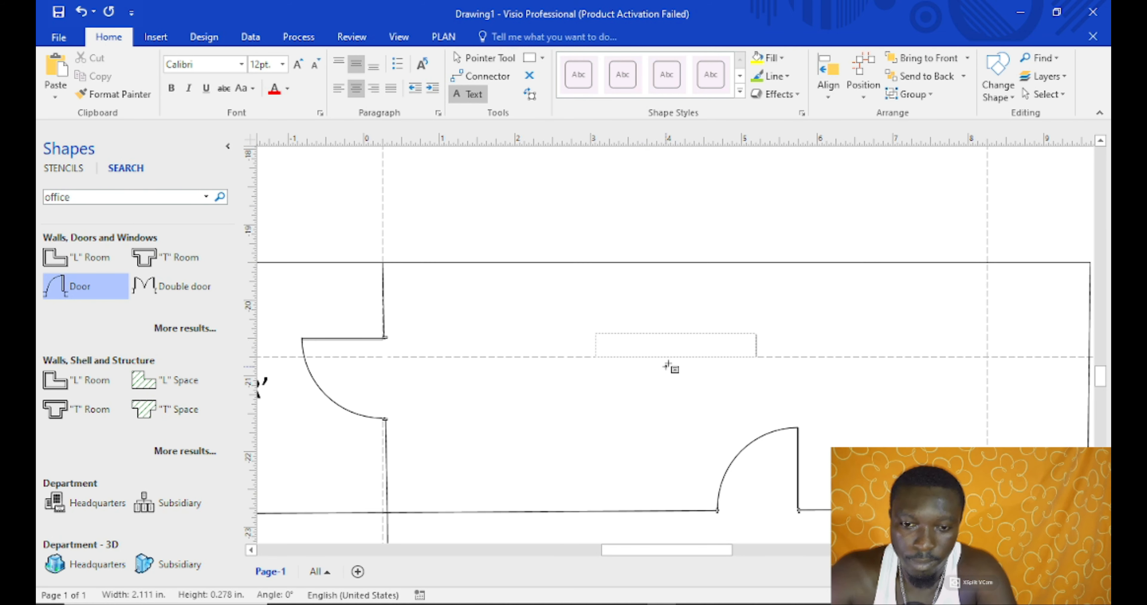
{"action": "type", "text": "OFFIC"}
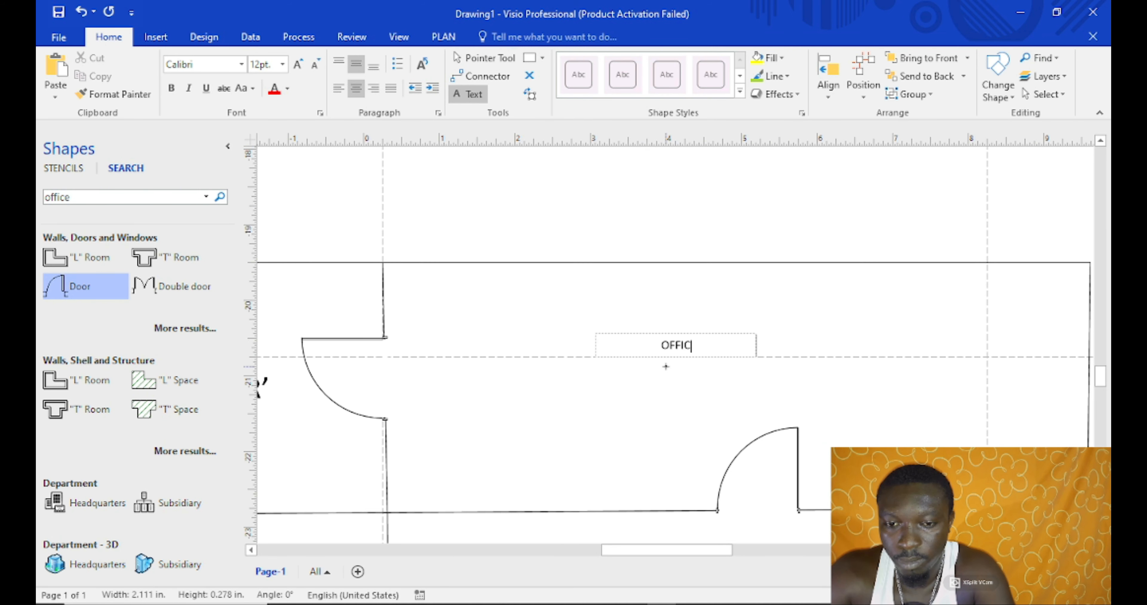
{"action": "type", "text": "E SAPCE"}
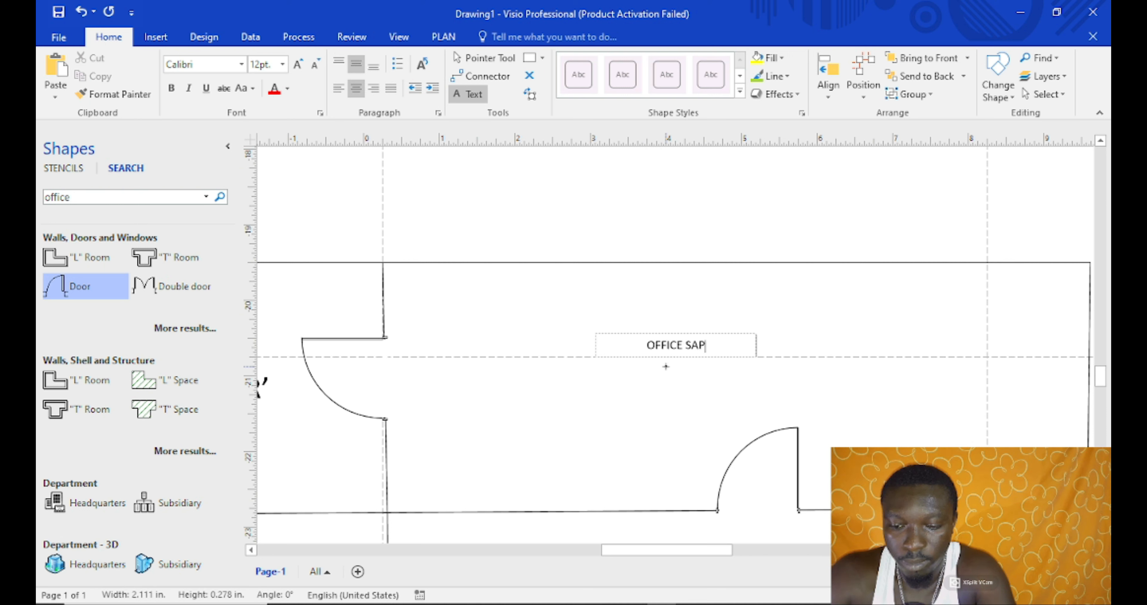
{"action": "key", "text": "BackSpace"}
{"action": "key", "text": "BackSpace"}
{"action": "key", "text": "BackSpace"}
{"action": "key", "text": "BackSpace"}
{"action": "type", "text": "PACES"}
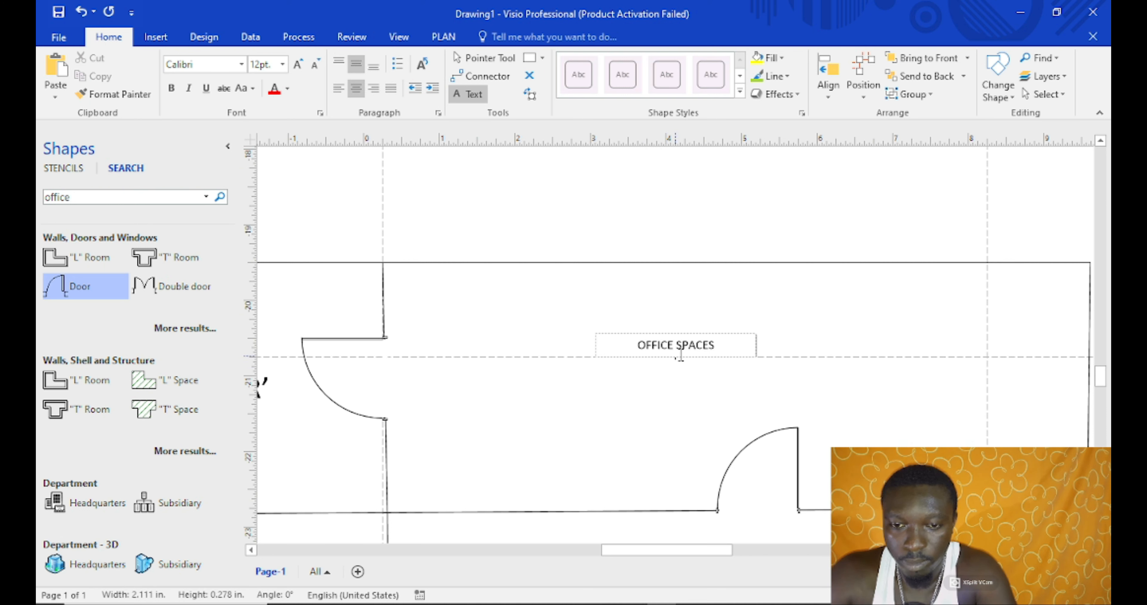
Set the OFFICE SPACES label's font size to 30 pt and finish the text editing
{"action": "triple_click", "coordinate": [683, 351]}
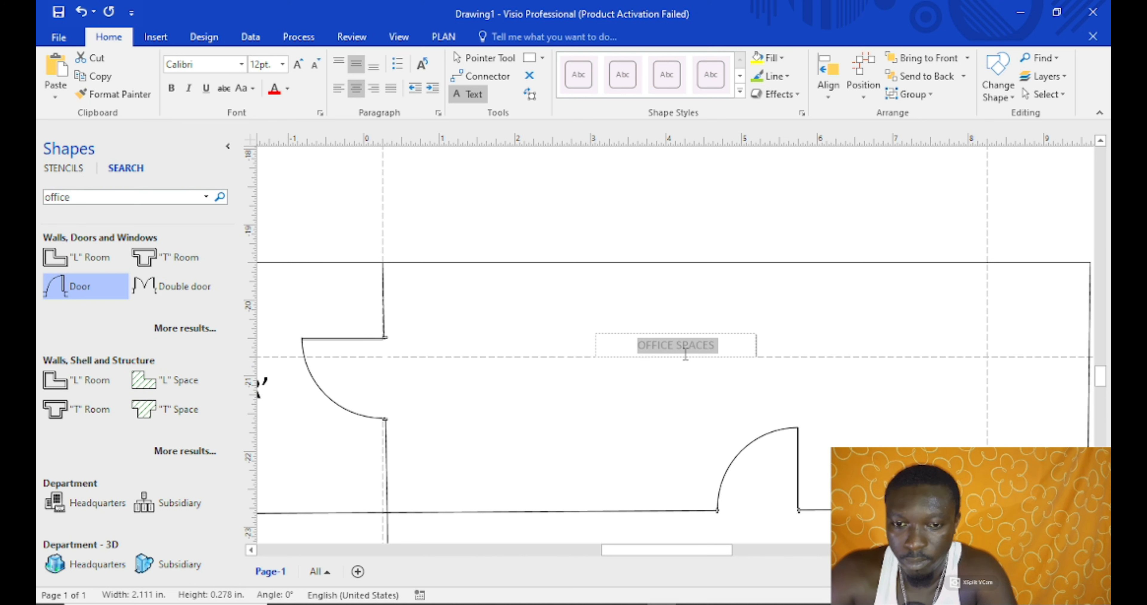
{"action": "left_click", "coordinate": [282, 65]}
{"action": "left_click", "coordinate": [265, 234]}
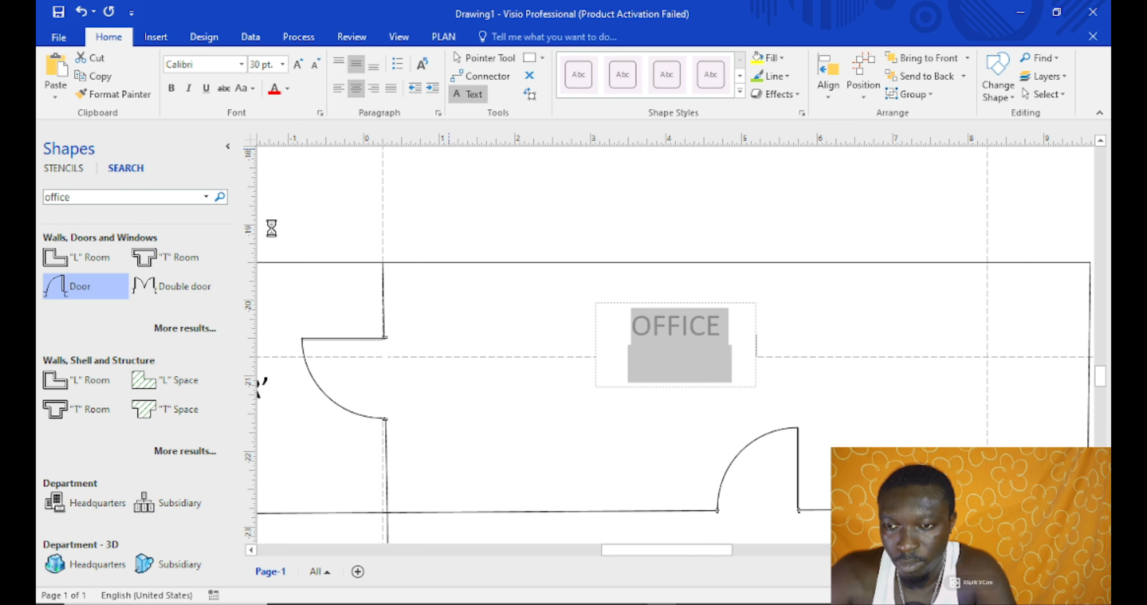
{"action": "left_click", "coordinate": [471, 101]}
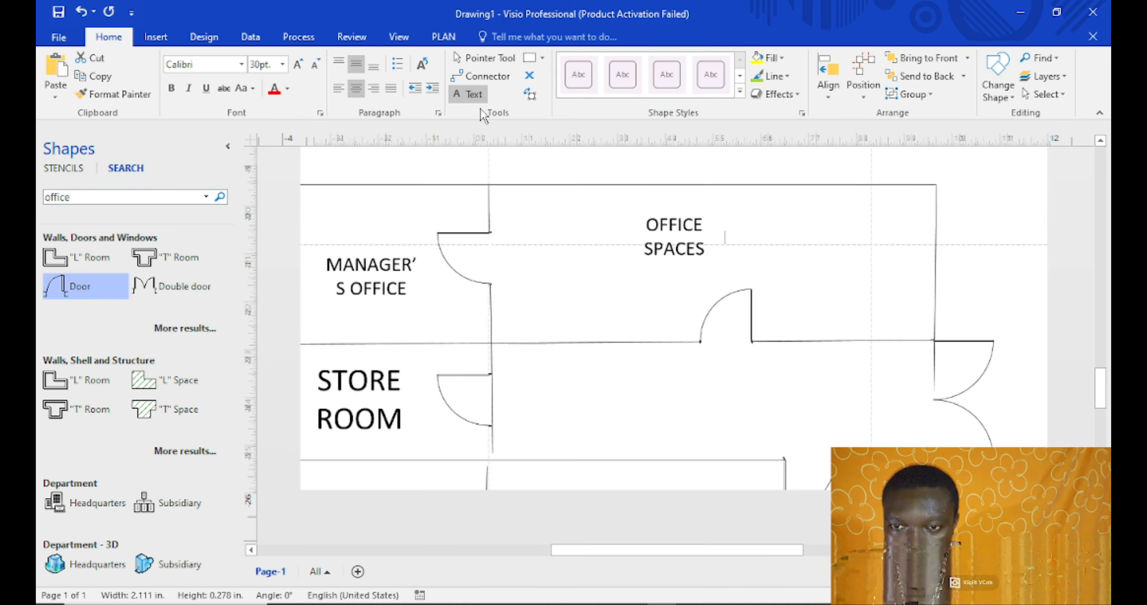
{"action": "key", "text": "Escape"}
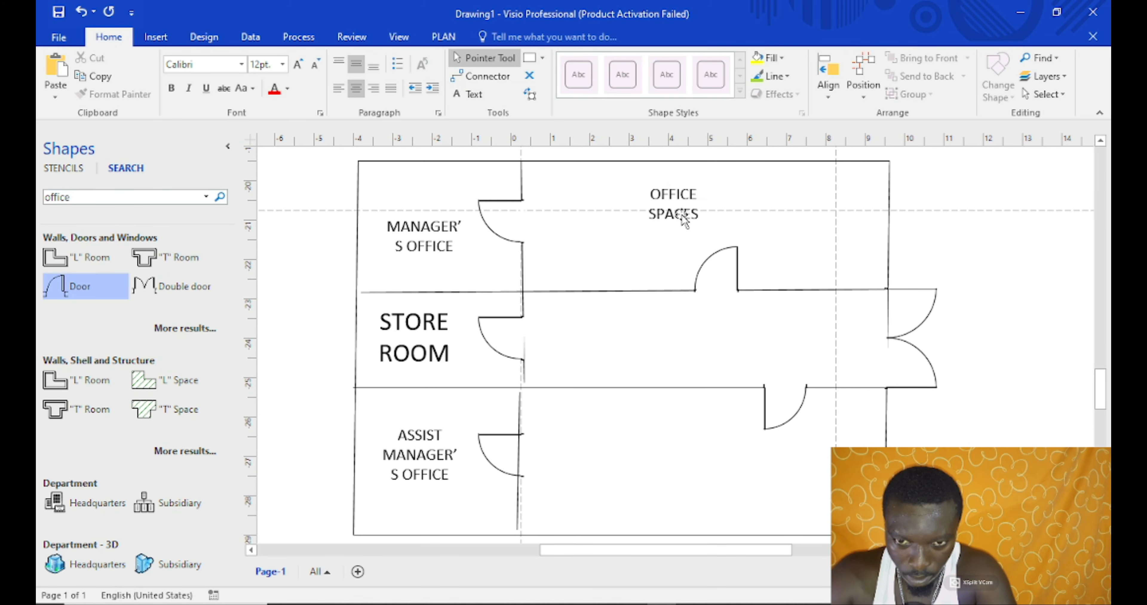
Copy the OFFICE SPACES label and place the copy in the large room below the corridor
{"action": "left_click", "coordinate": [685, 220]}
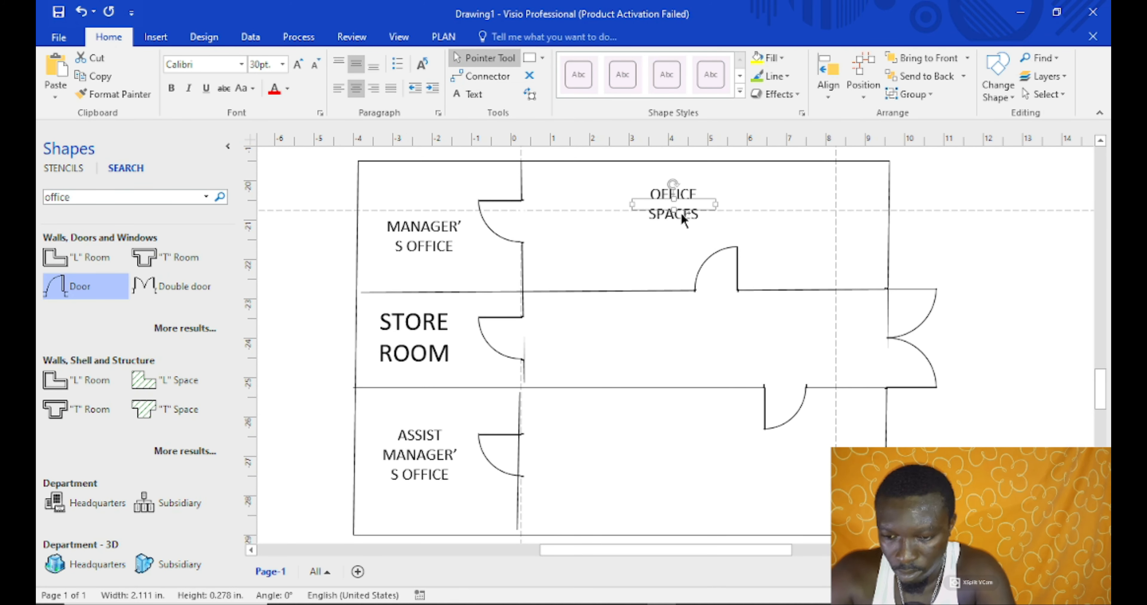
{"action": "left_click", "coordinate": [671, 463]}
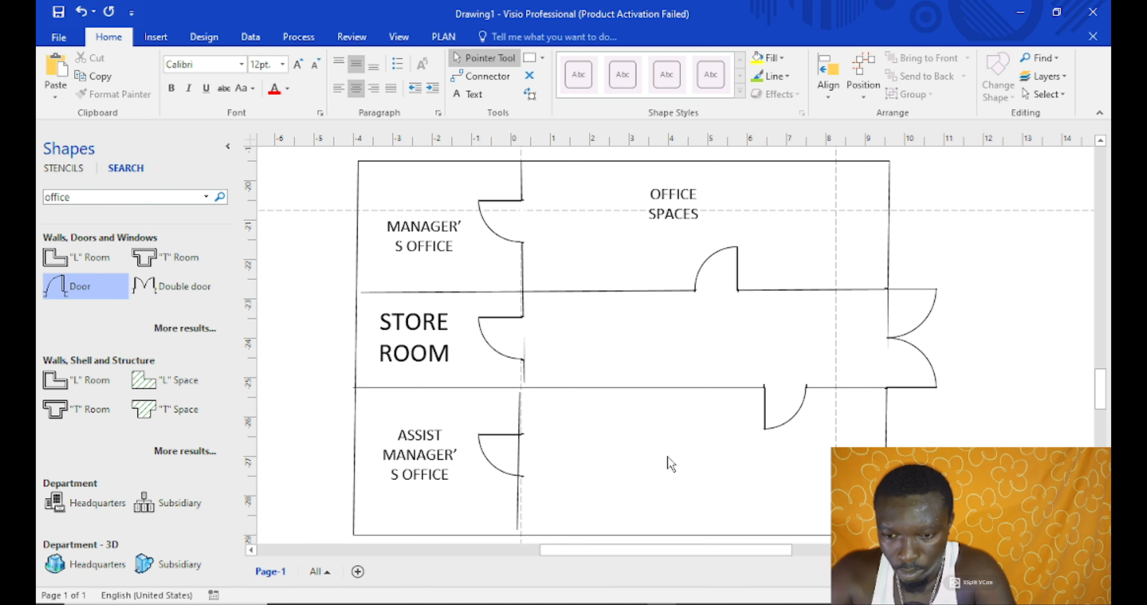
{"action": "key", "text": "ctrl+v"}
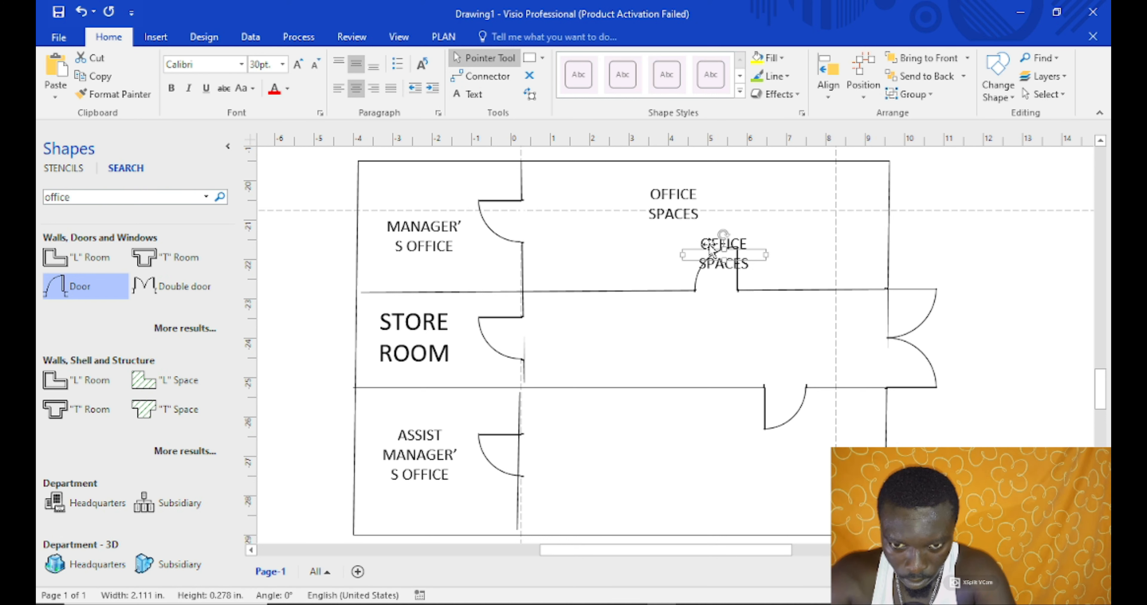
{"action": "left_click_drag", "start_coordinate": [711, 250], "coordinate": [667, 458]}
{"action": "left_click", "coordinate": [781, 507]}
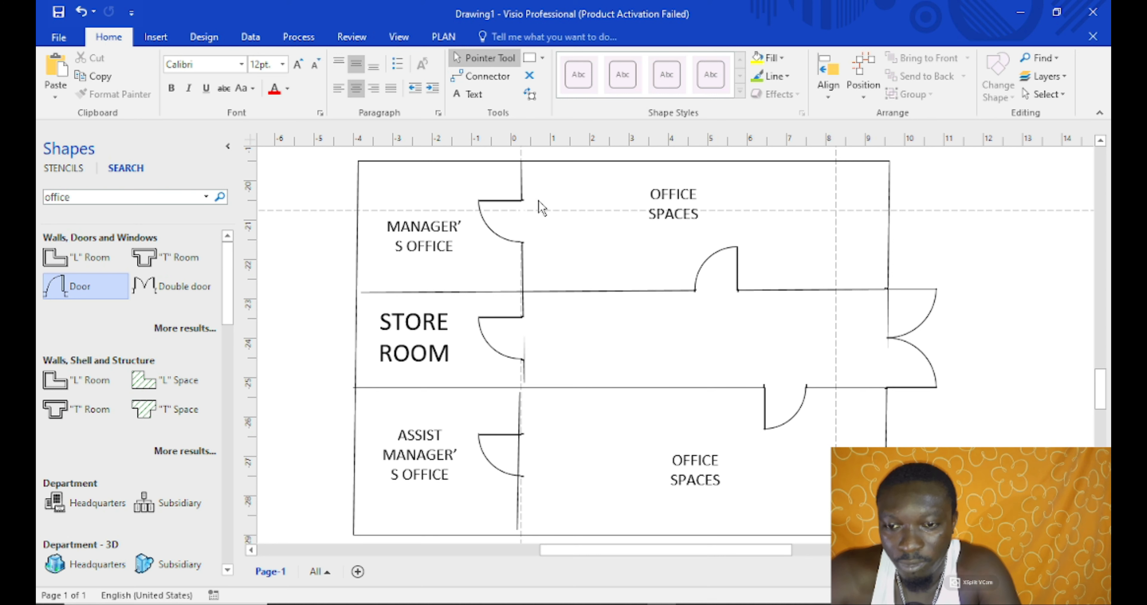
Search the shapes for "data point"
{"action": "left_click", "coordinate": [61, 199]}
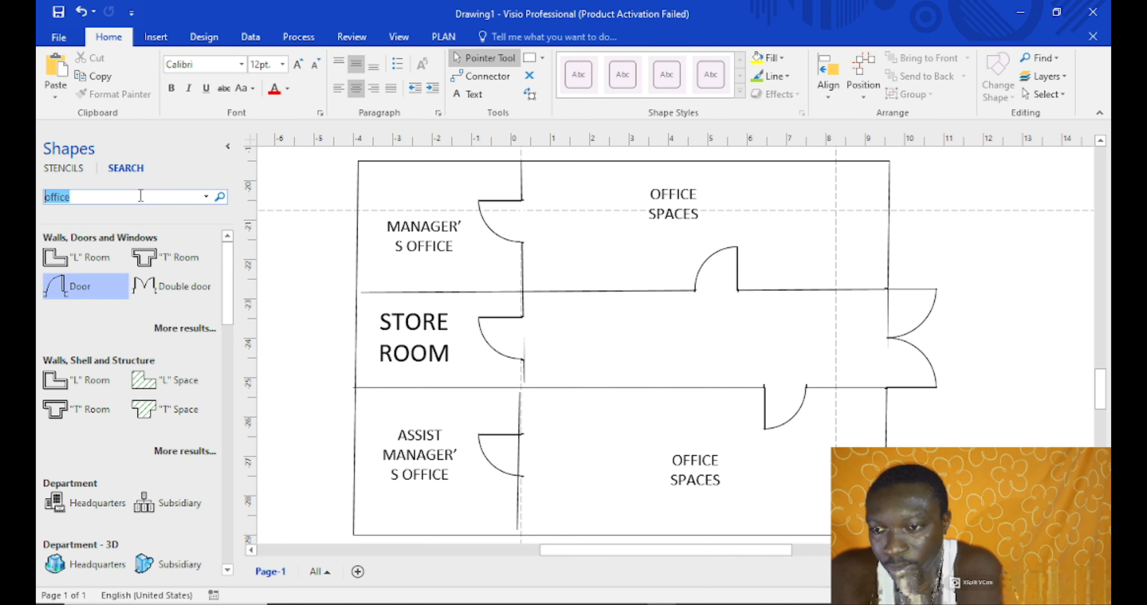
{"action": "type", "text": "data"}
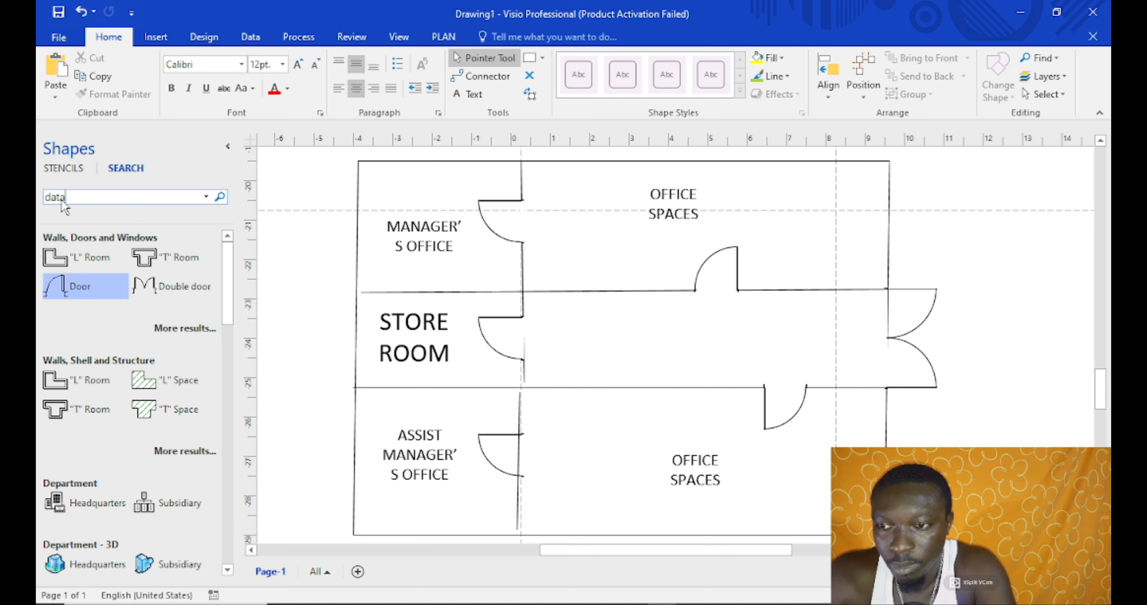
{"action": "type", "text": " point"}
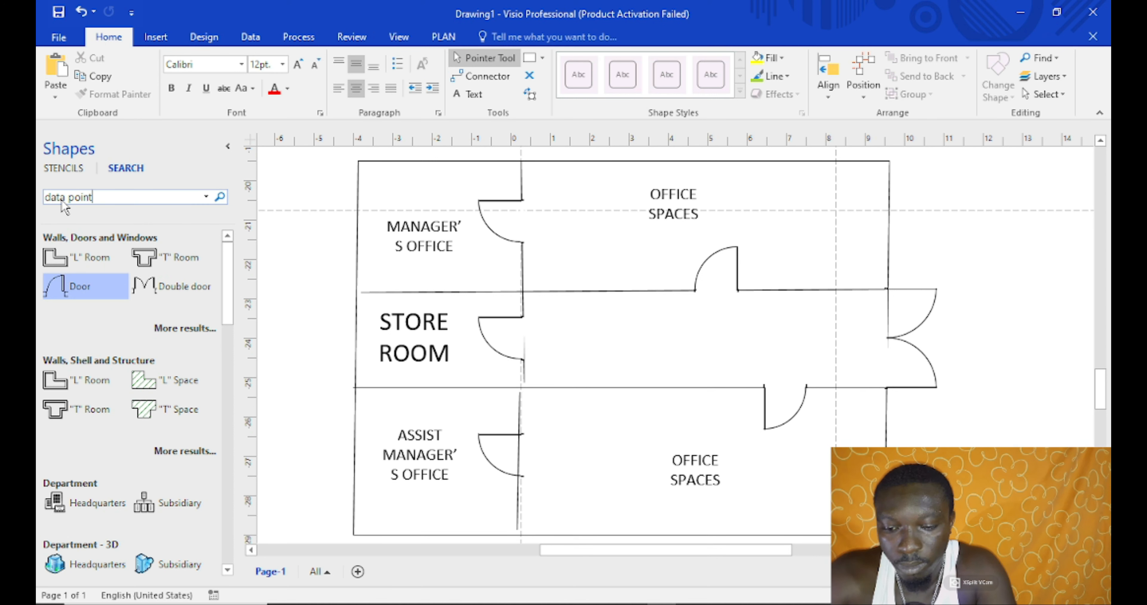
{"action": "key", "text": "Return"}
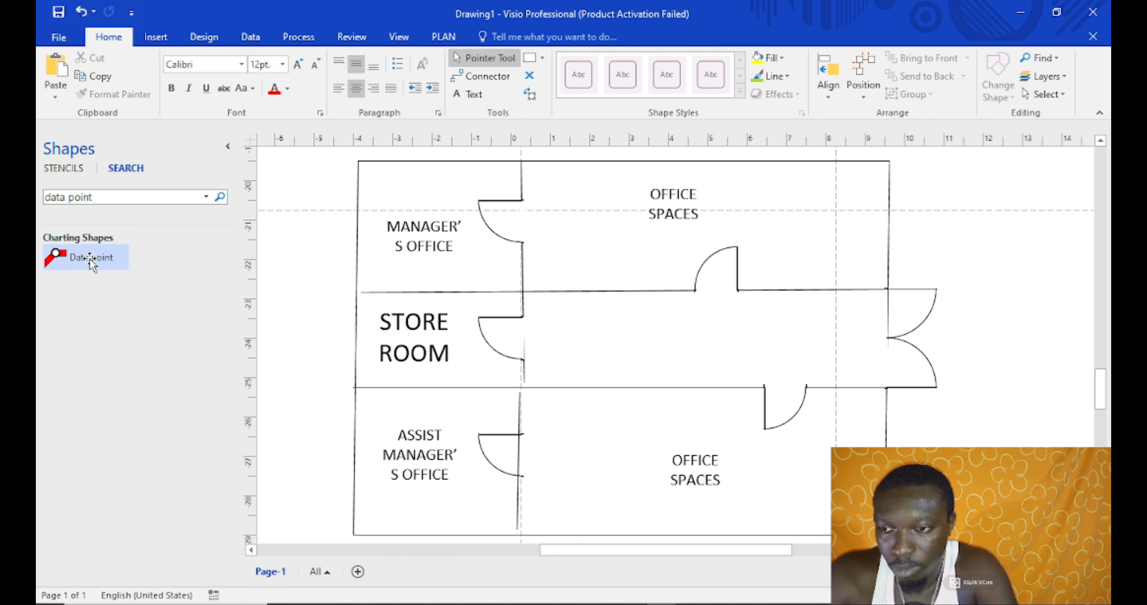
Search the shapes for "network" and place the Networks telecom shape against the upper office room's top wall, near its right corner
{"action": "left_click", "coordinate": [133, 196]}
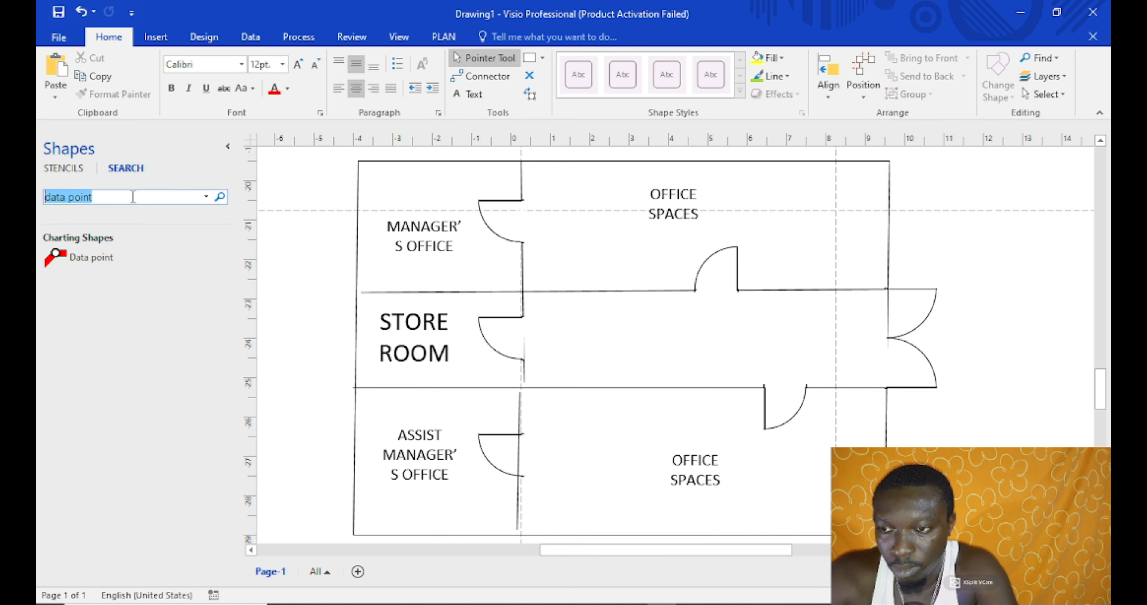
{"action": "type", "text": "net"}
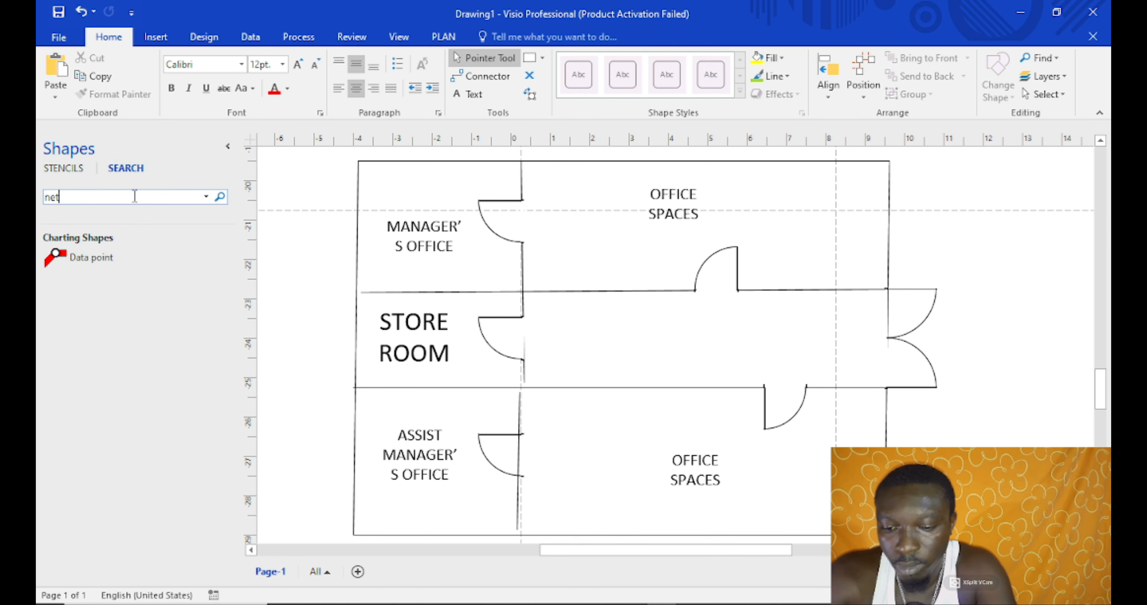
{"action": "type", "text": "wpork"}
{"action": "key", "text": "Return"}
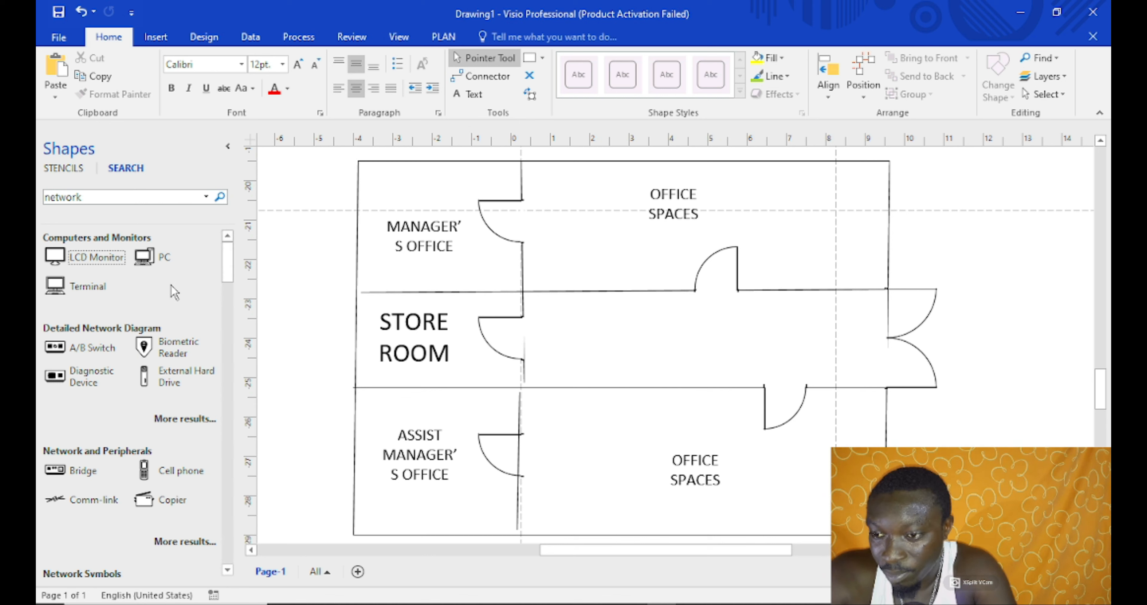
{"action": "left_click_drag", "start_coordinate": [233, 267], "coordinate": [233, 366]}
{"action": "left_click_drag", "start_coordinate": [235, 374], "coordinate": [235, 541]}
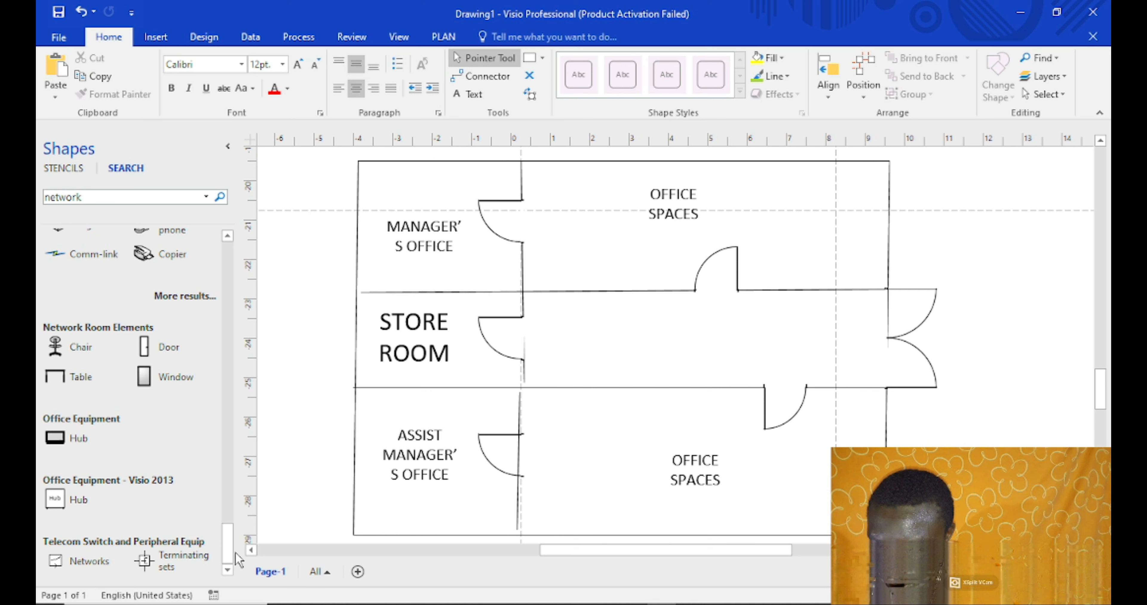
{"action": "left_click_drag", "start_coordinate": [82, 563], "coordinate": [856, 187]}
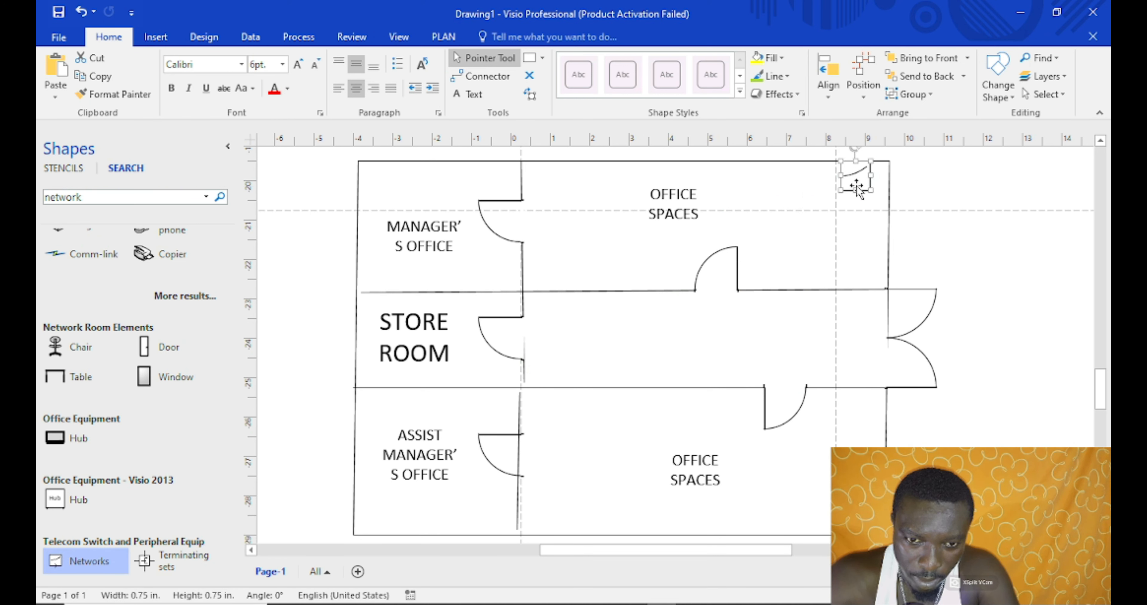
{"action": "left_click", "coordinate": [858, 237]}
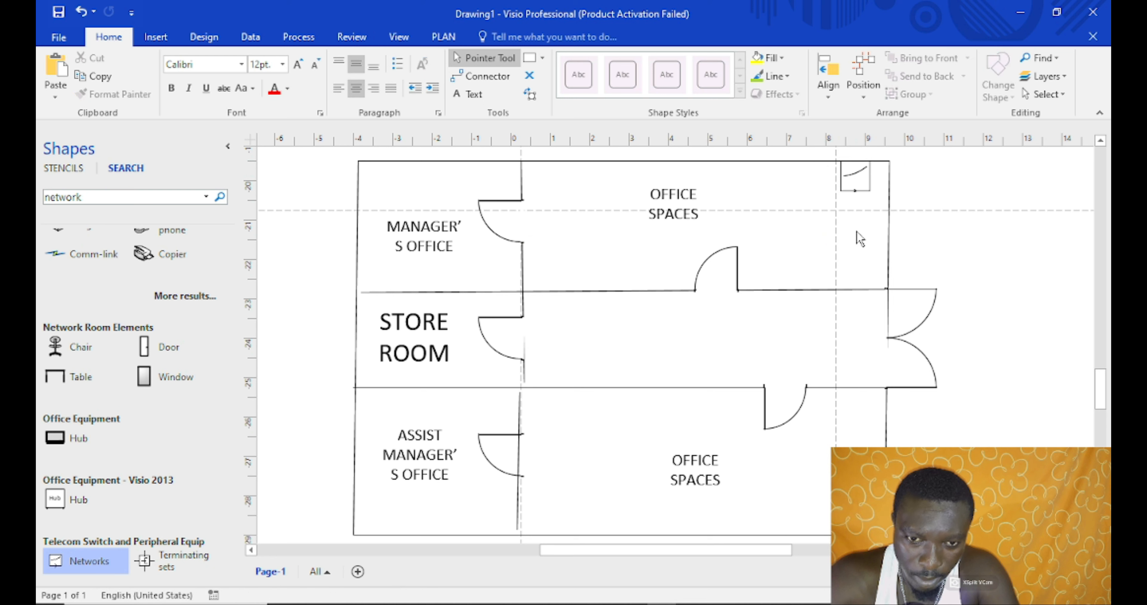
Copy the Networks shape and place the copy inside the upper office room's right wall, just above the double door
{"action": "left_click", "coordinate": [859, 186]}
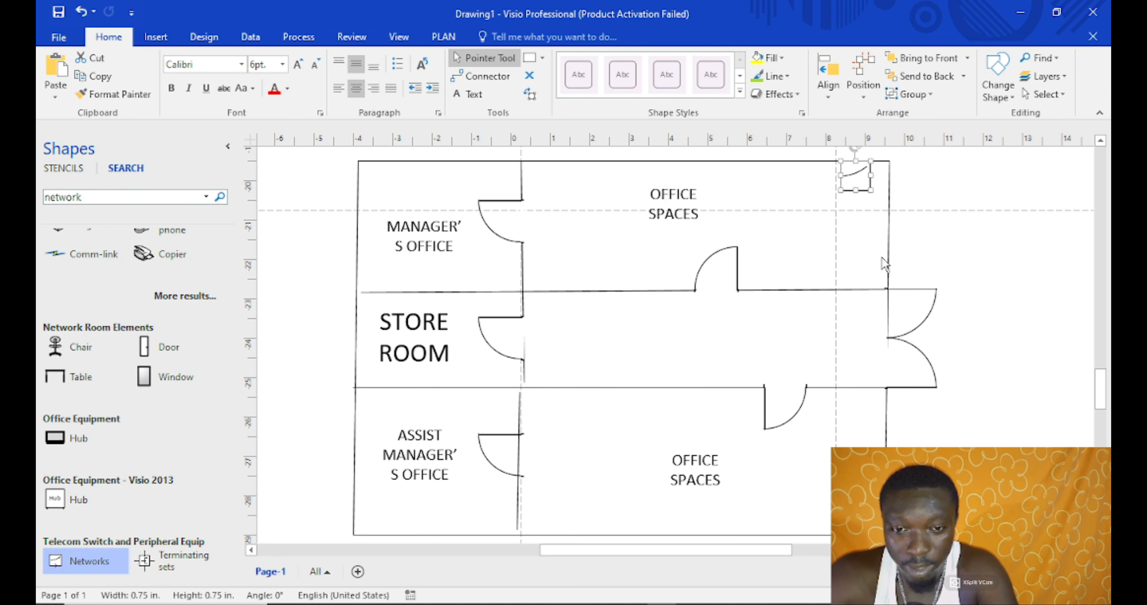
{"action": "left_click", "coordinate": [864, 246]}
{"action": "key", "text": "ctrl+v"}
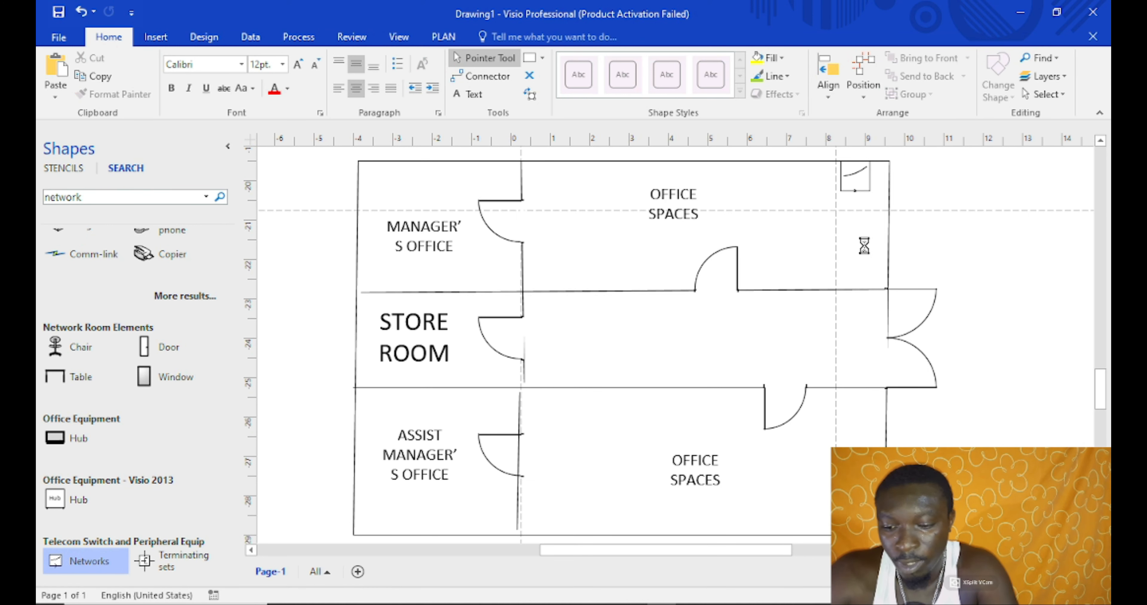
{"action": "left_click_drag", "start_coordinate": [914, 222], "coordinate": [882, 255]}
{"action": "left_click", "coordinate": [824, 257]}
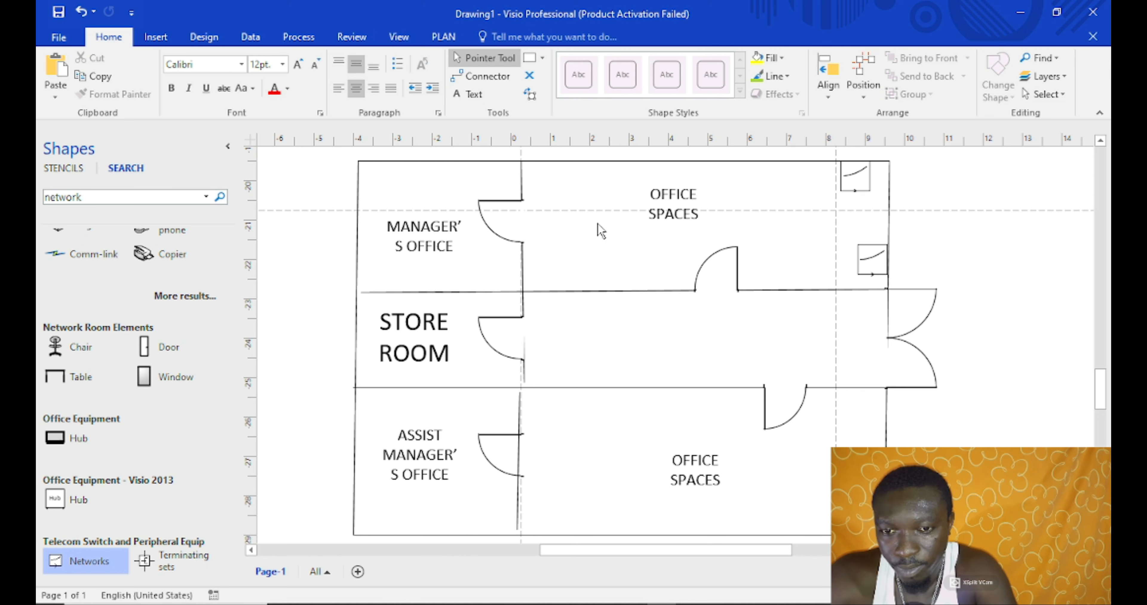
Paste another Networks shape and place it on the upper office room's top wall, left of the OFFICE SPACES label
{"action": "key", "text": "ctrl+z"}
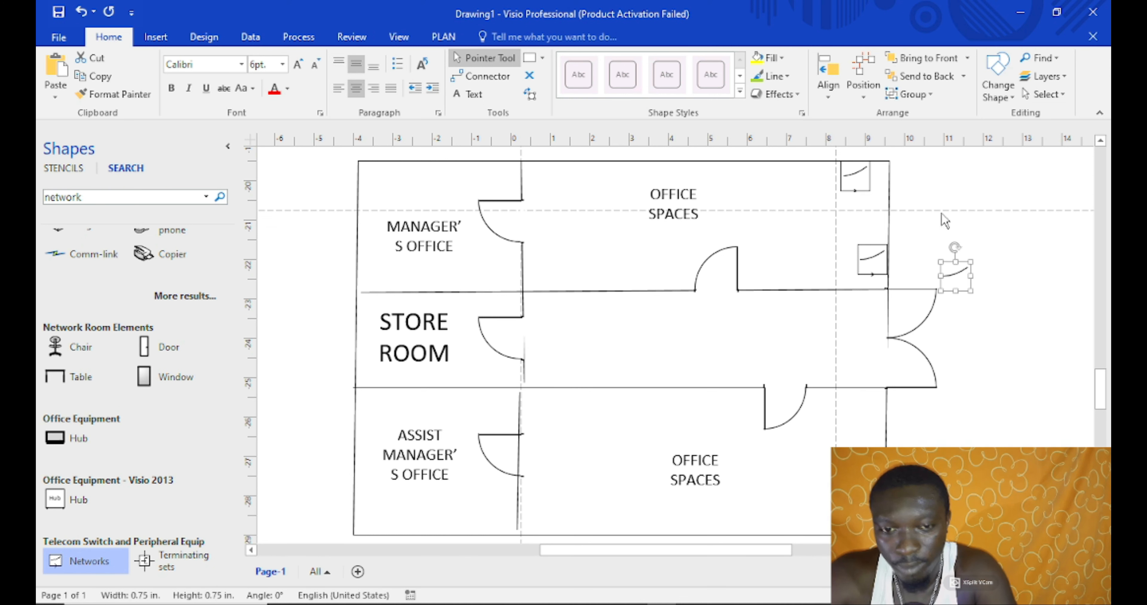
{"action": "left_click_drag", "start_coordinate": [964, 281], "coordinate": [626, 167]}
{"action": "left_click", "coordinate": [626, 217]}
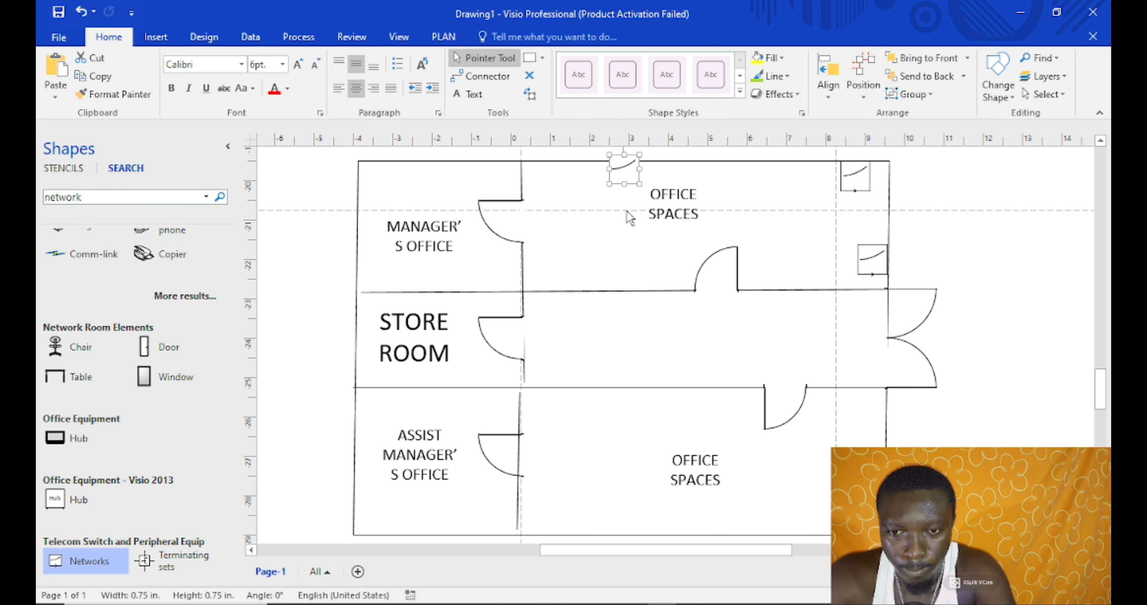
{"action": "left_click", "coordinate": [632, 249]}
{"action": "left_click", "coordinate": [625, 176]}
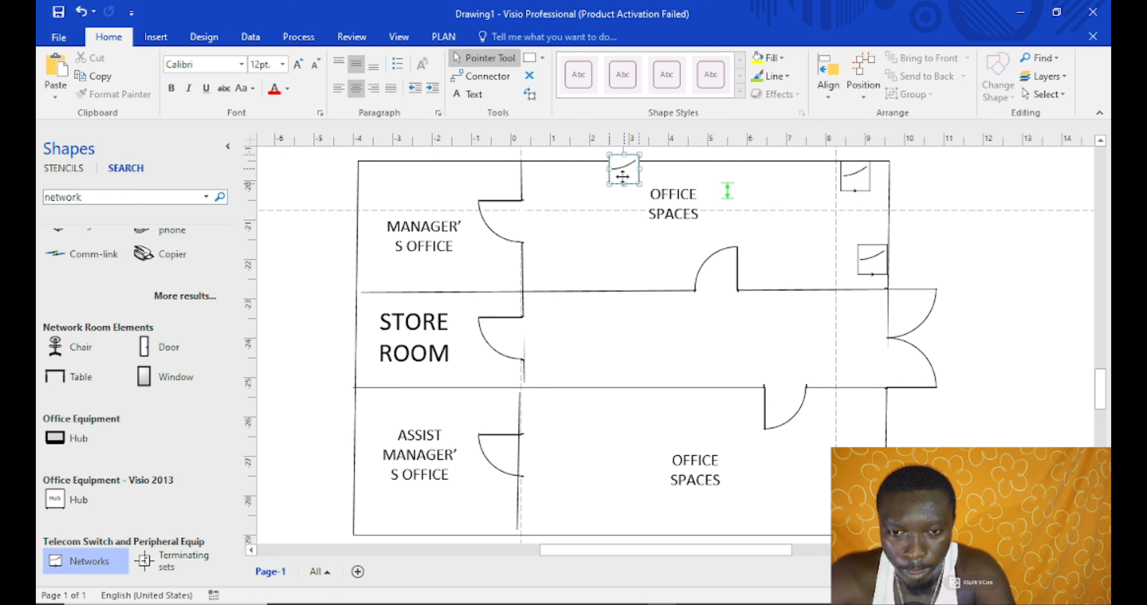
{"action": "left_click", "coordinate": [624, 235]}
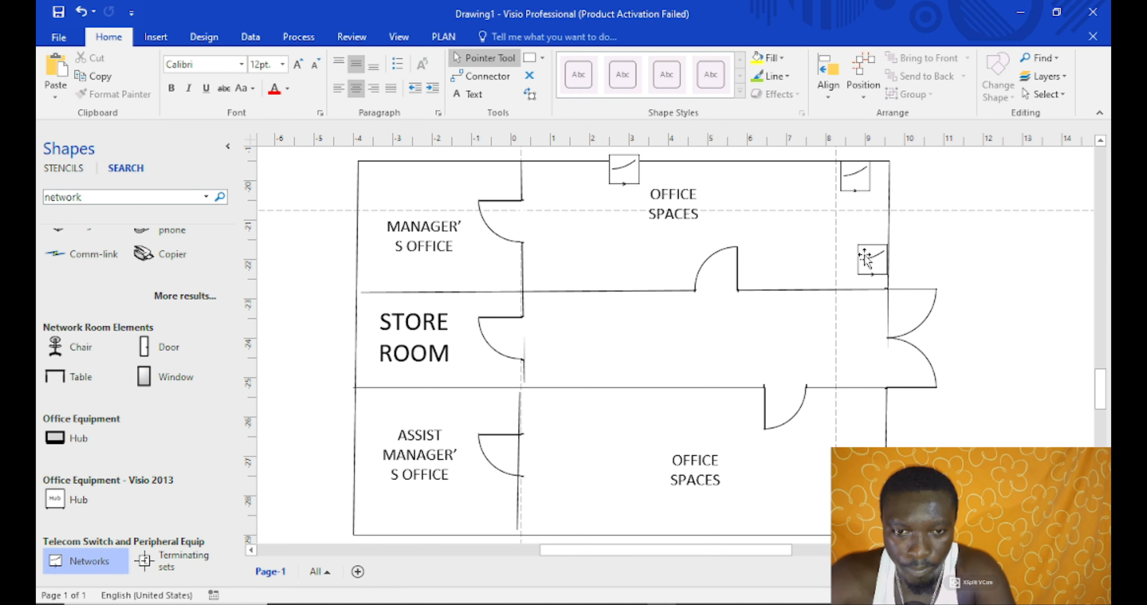
Move the Networks shapes by the double door and the upper right corner outward so that each straddles its wall
{"action": "left_click_drag", "start_coordinate": [866, 260], "coordinate": [879, 260]}
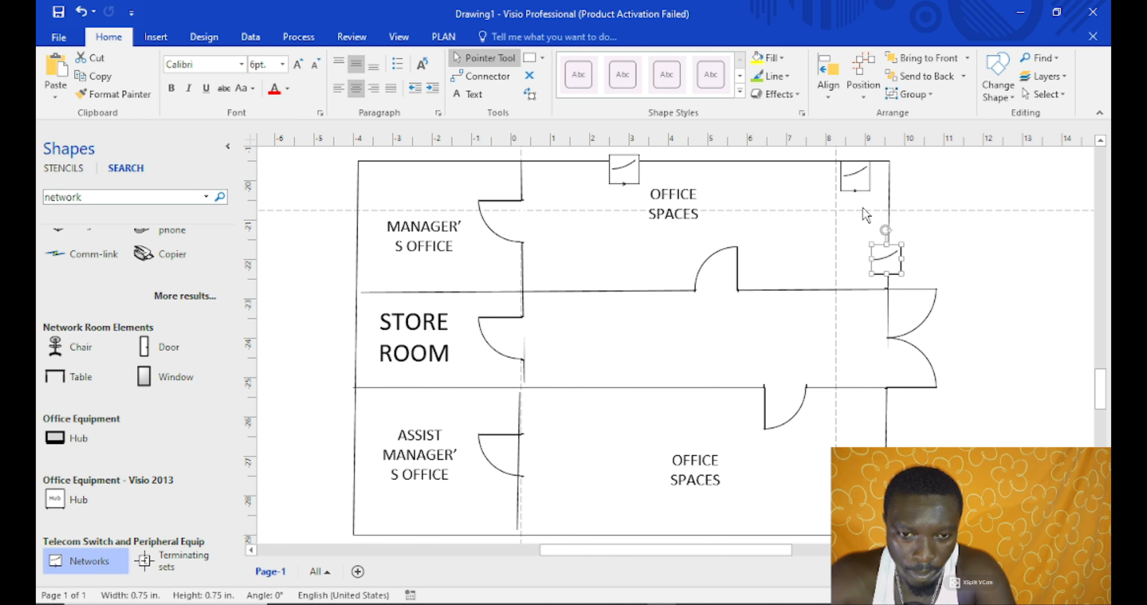
{"action": "left_click_drag", "start_coordinate": [858, 182], "coordinate": [856, 171]}
{"action": "left_click", "coordinate": [844, 219]}
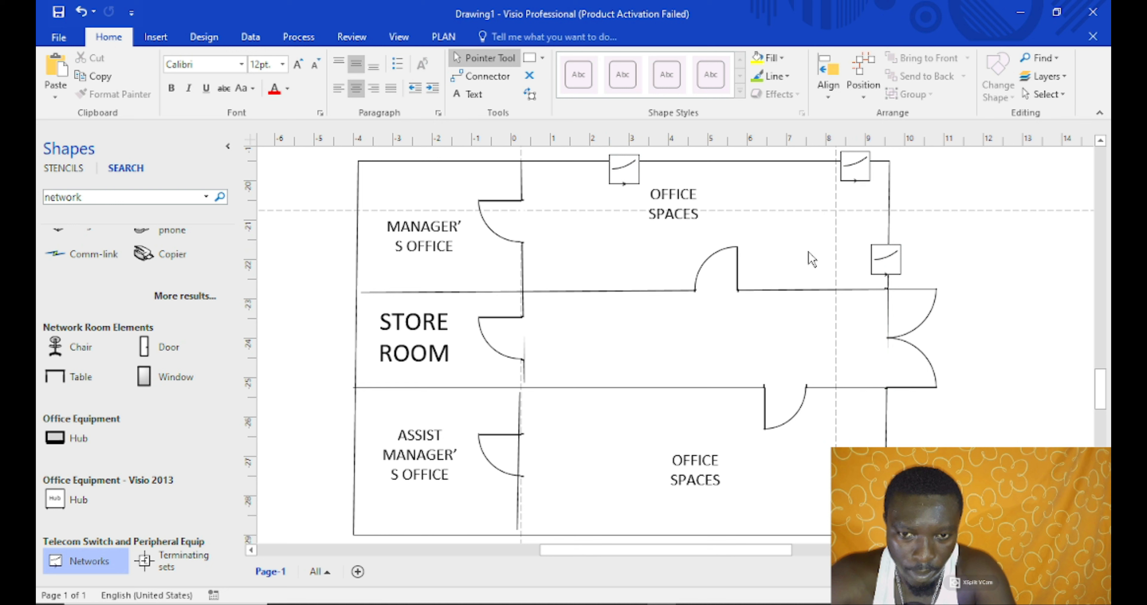
Paste another Networks shape and place it on the upper office room's bottom wall, left of the door
{"action": "key", "text": "ctrl+z"}
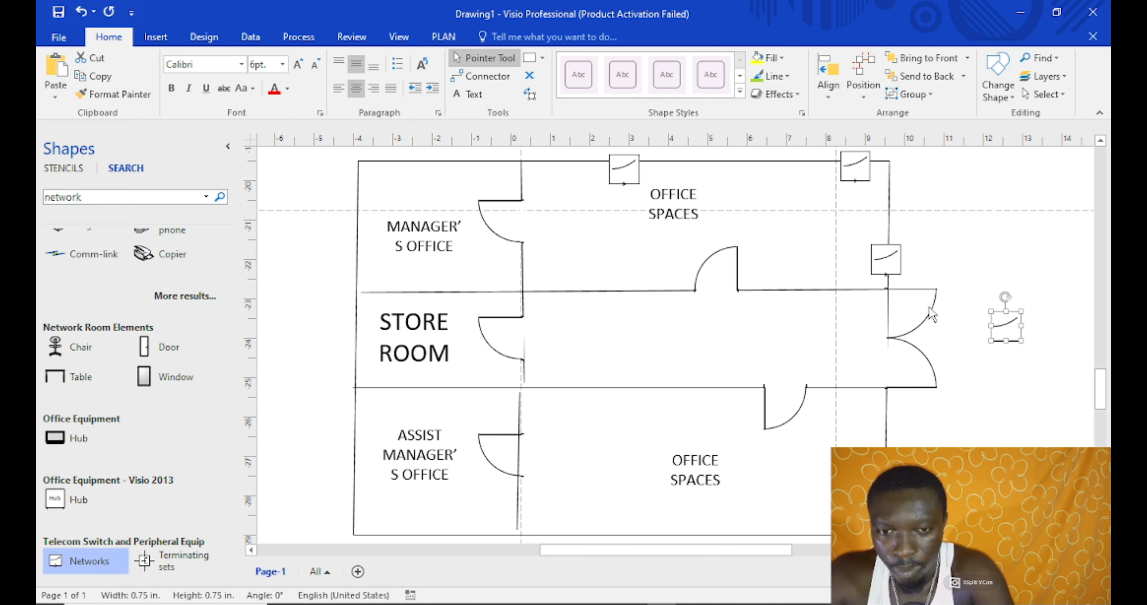
{"action": "left_click_drag", "start_coordinate": [999, 325], "coordinate": [627, 285]}
{"action": "left_click", "coordinate": [667, 325]}
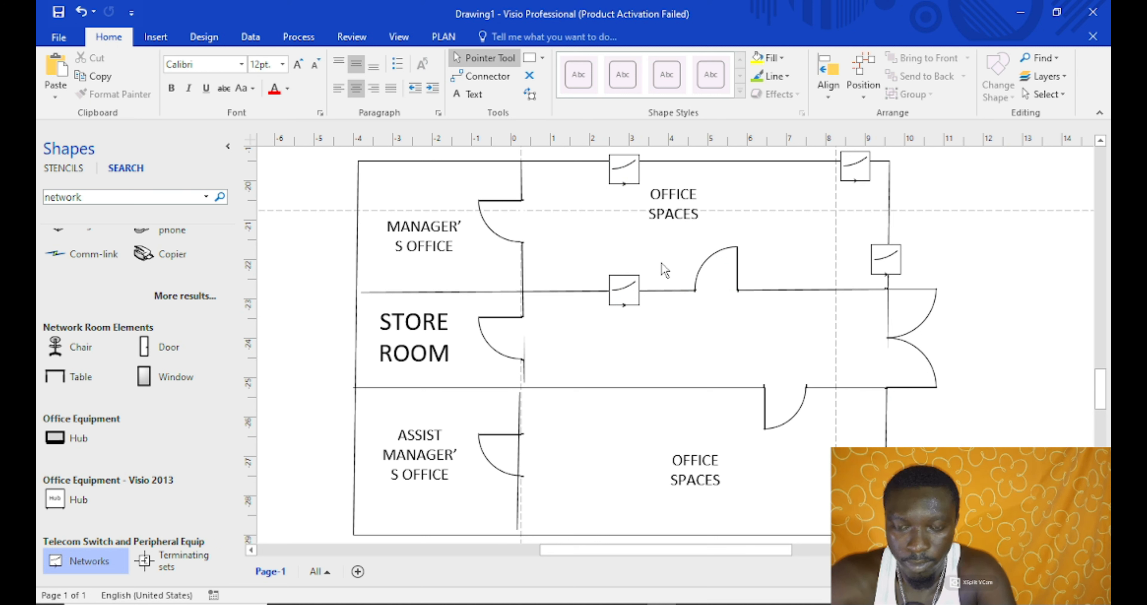
{"action": "left_click", "coordinate": [632, 176]}
{"action": "left_click", "coordinate": [854, 163]}
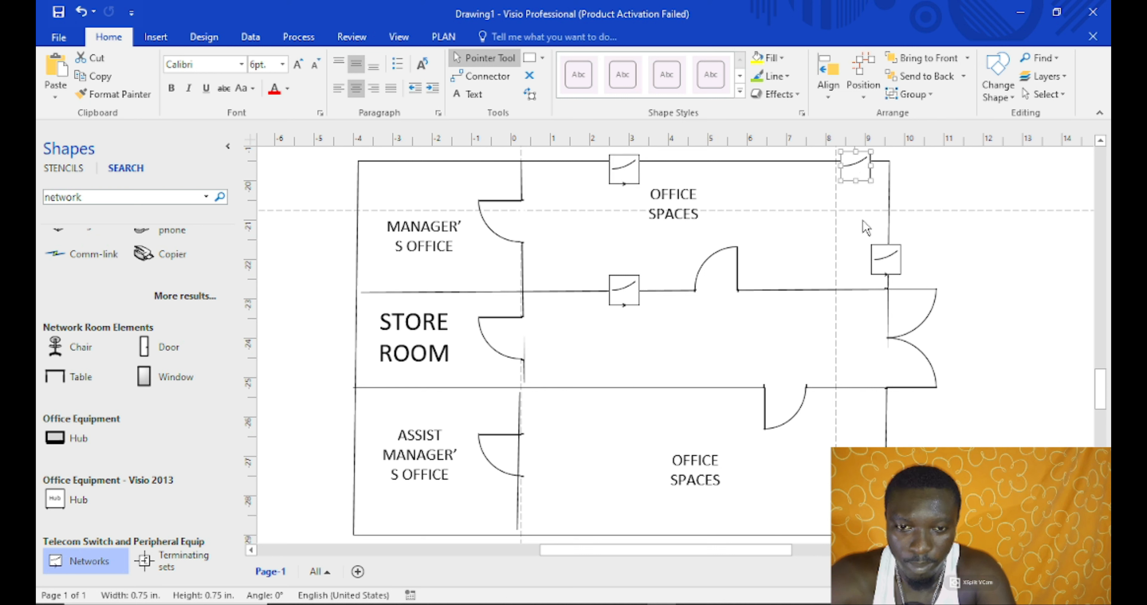
{"action": "left_click", "coordinate": [885, 260]}
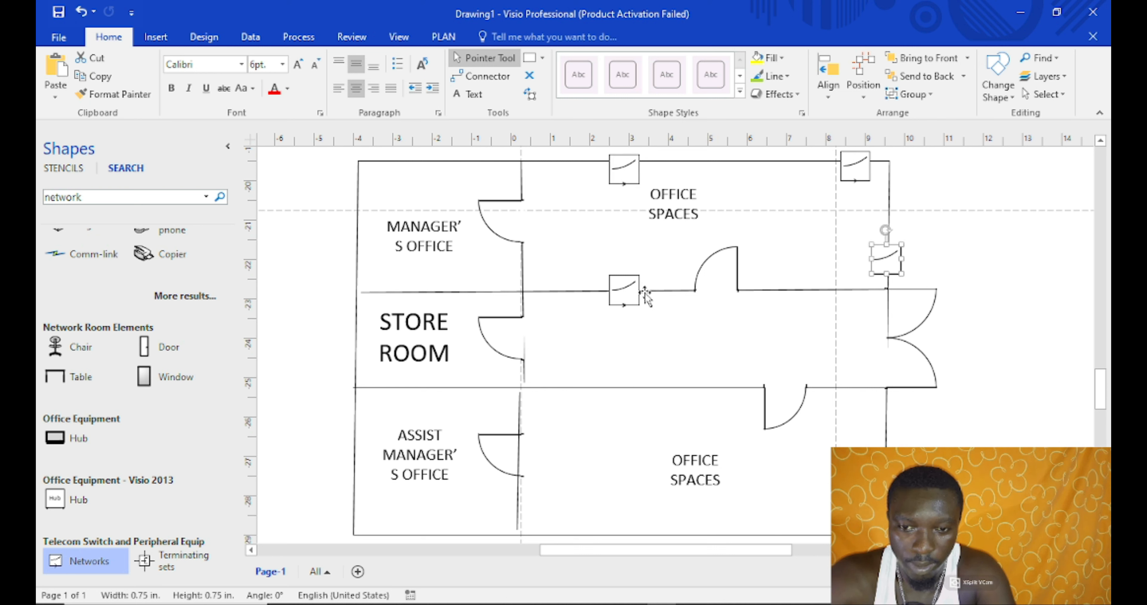
{"action": "left_click", "coordinate": [626, 293]}
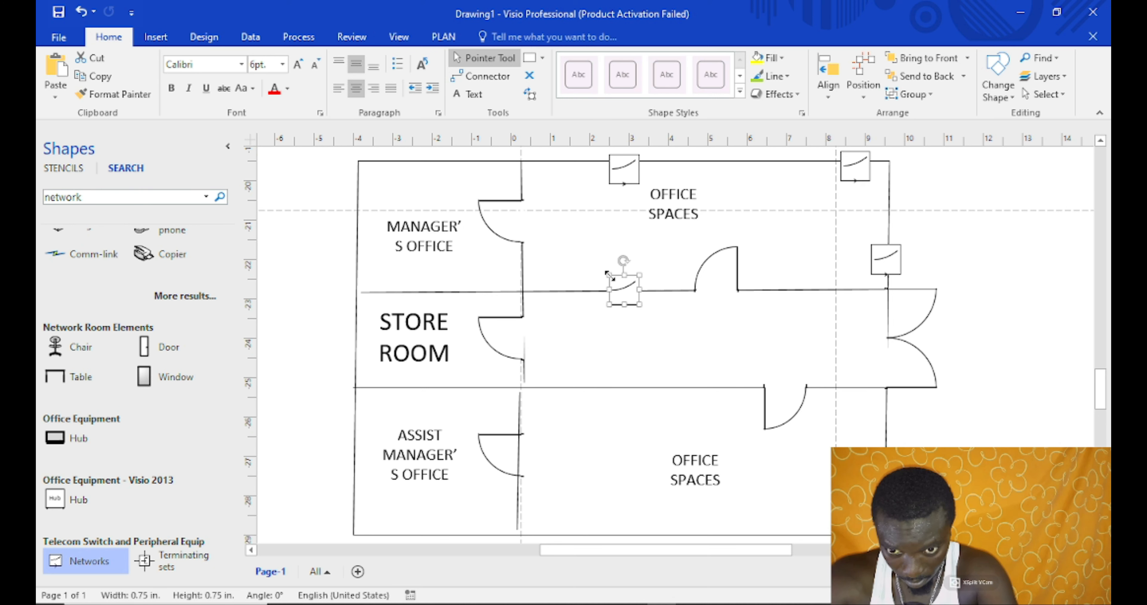
{"action": "left_click", "coordinate": [620, 341]}
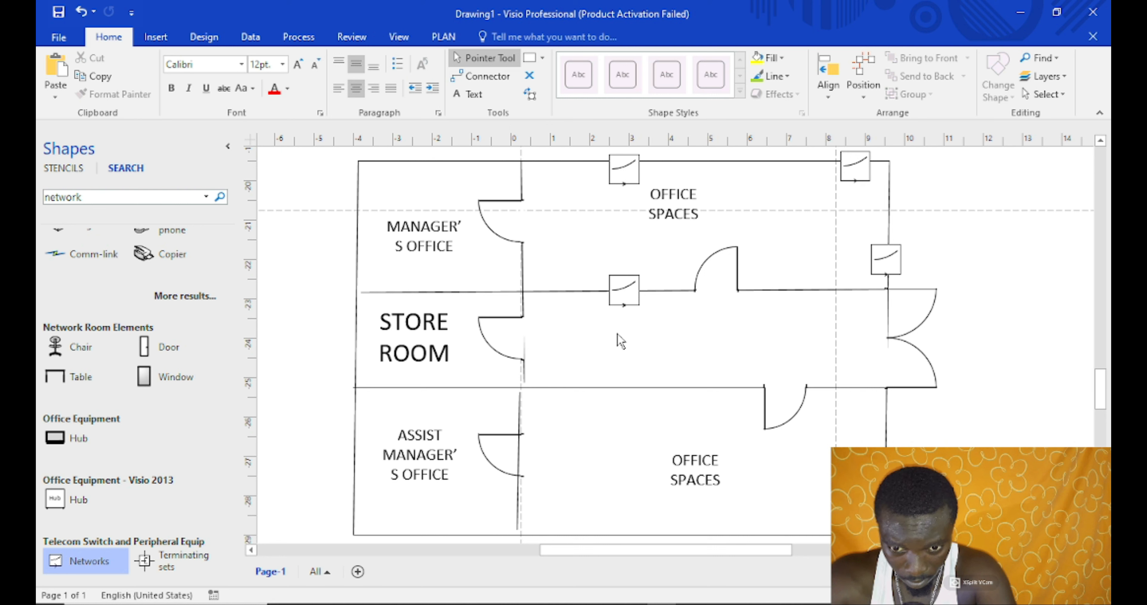
{"action": "left_click", "coordinate": [621, 291]}
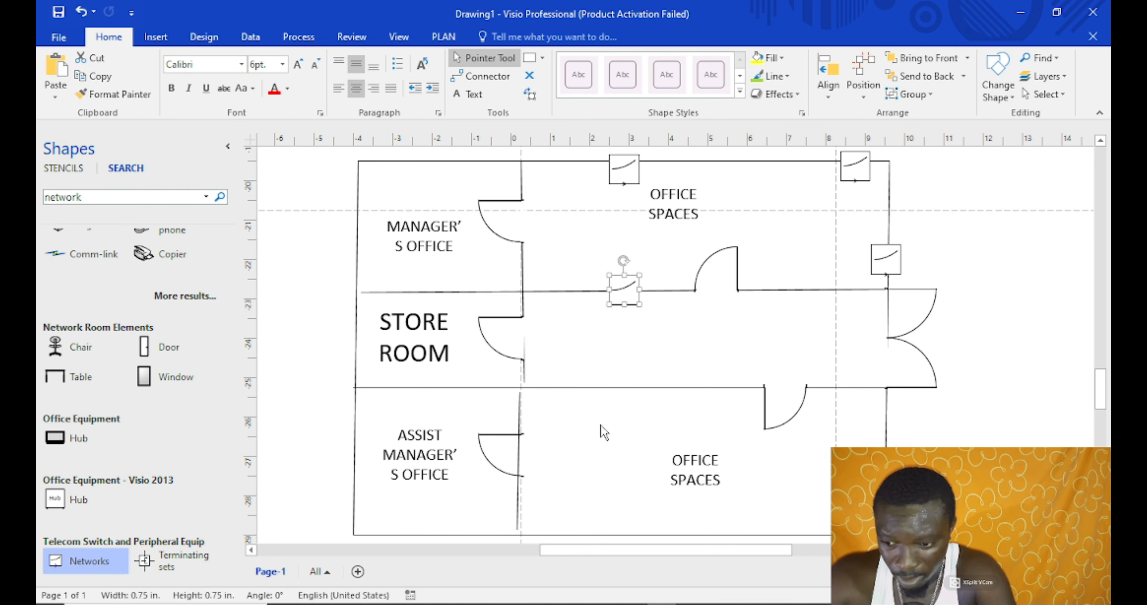
Paste two Networks shapes on the lower office room's top wall, one left of the door and one at the right corner
{"action": "left_click", "coordinate": [632, 425]}
{"action": "key", "text": "ctrl+v"}
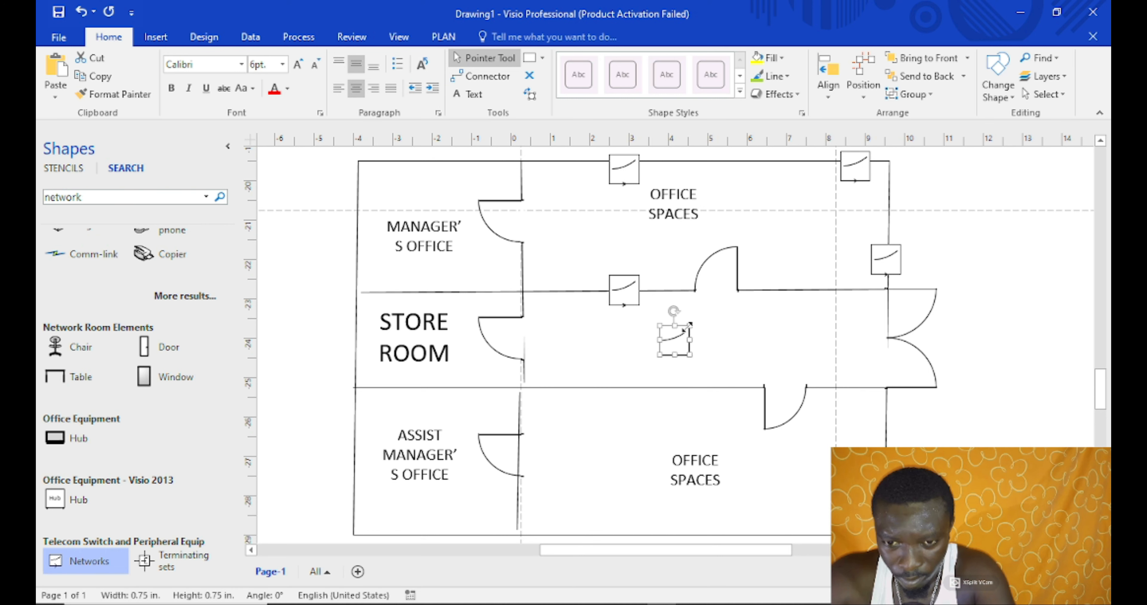
{"action": "left_click_drag", "start_coordinate": [675, 341], "coordinate": [624, 387]}
{"action": "left_click", "coordinate": [648, 427]}
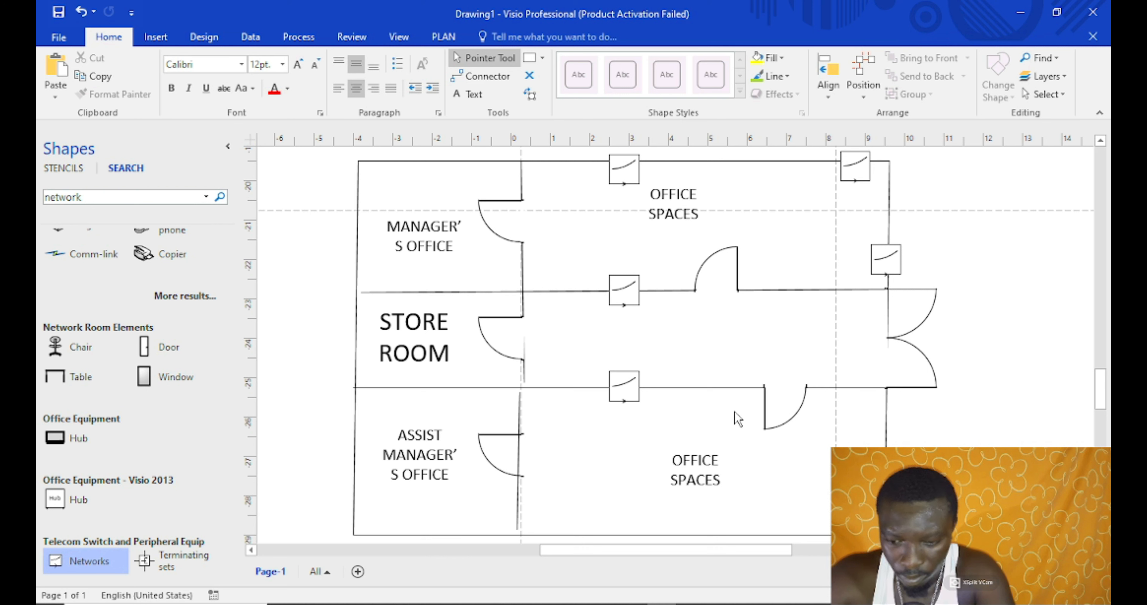
{"action": "key", "text": "ctrl+v"}
{"action": "left_click_drag", "start_coordinate": [728, 391], "coordinate": [884, 402]}
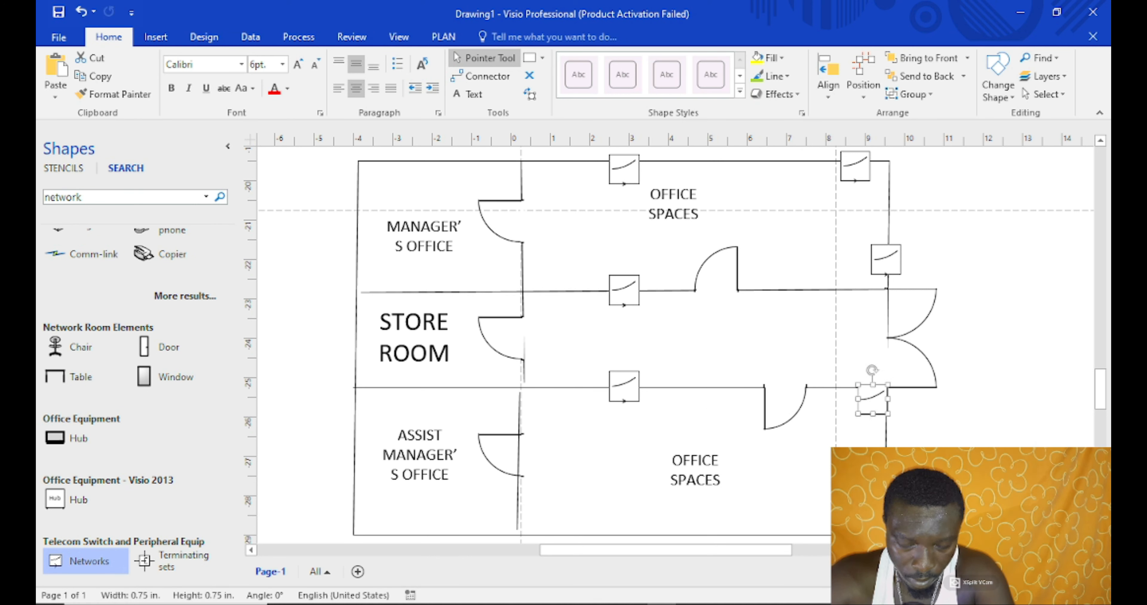
{"action": "left_click", "coordinate": [846, 454]}
Paste two Networks shapes on the lower office room's bottom wall, one left of the OFFICE SPACES label and one near the right corner
{"action": "key", "text": "ctrl+z"}
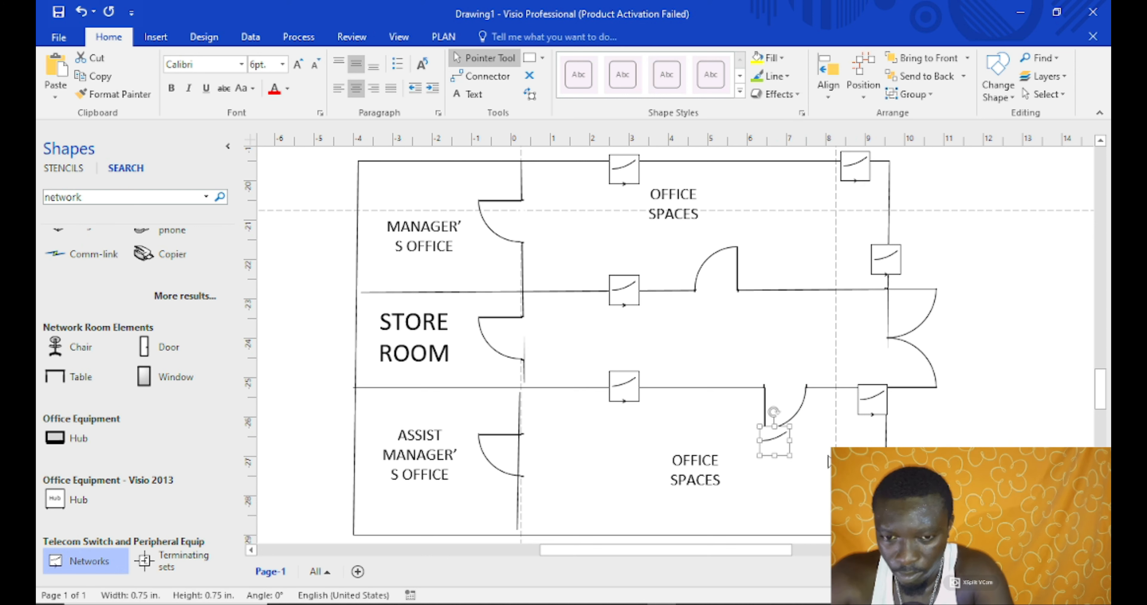
{"action": "left_click_drag", "start_coordinate": [774, 441], "coordinate": [624, 525]}
{"action": "left_click", "coordinate": [692, 506]}
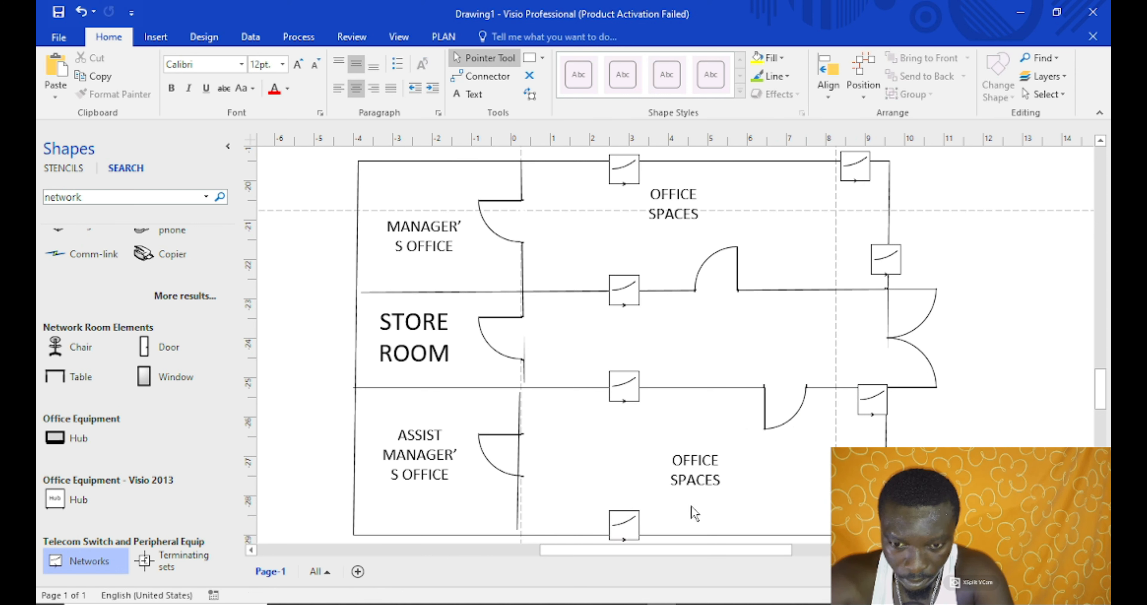
{"action": "key", "text": "ctrl+z"}
{"action": "left_click_drag", "start_coordinate": [813, 494], "coordinate": [819, 529]}
{"action": "left_click", "coordinate": [791, 505]}
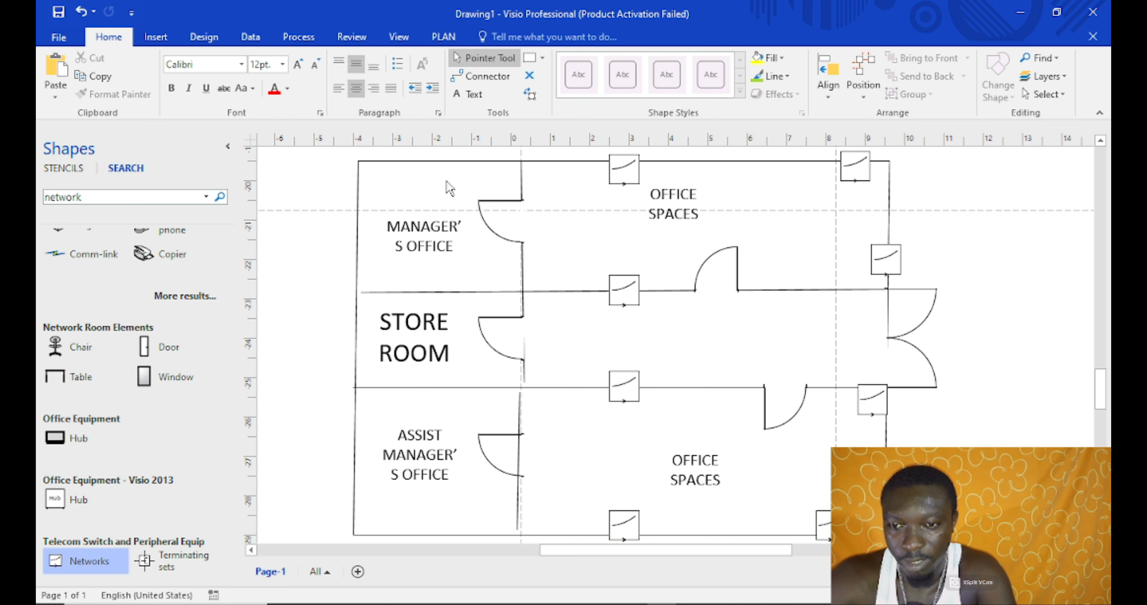
Paste two Networks shapes for the manager's office, one on the wall shared with the store room and one on its top wall
{"action": "key", "text": "ctrl+v"}
{"action": "scroll", "coordinate": [712, 285], "scroll_direction": "up", "scroll_amount": 2}
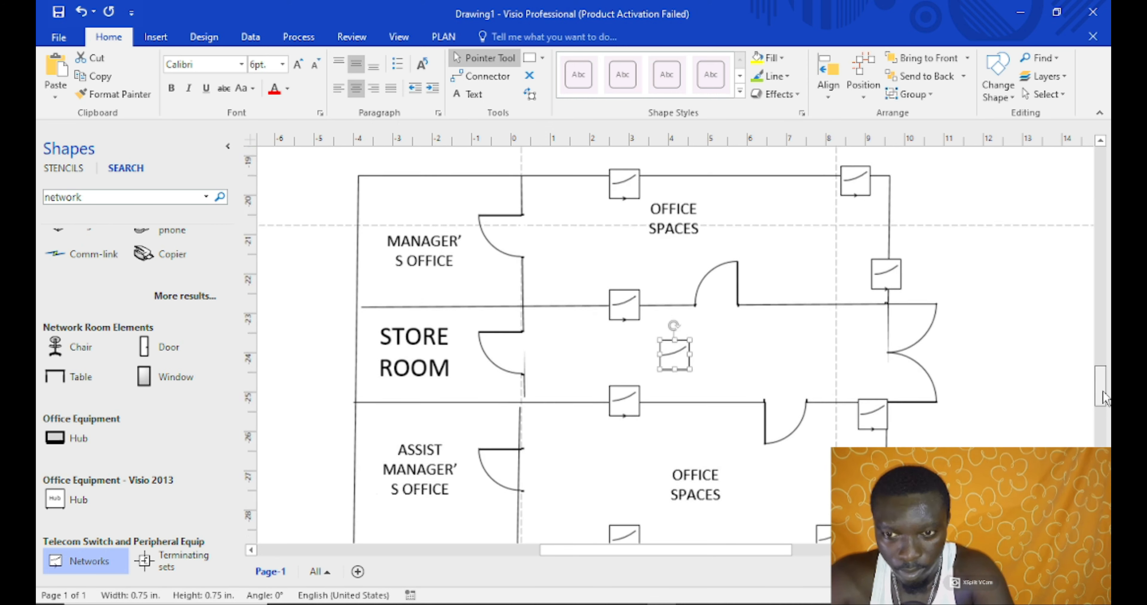
{"action": "left_click_drag", "start_coordinate": [617, 341], "coordinate": [427, 321]}
{"action": "left_click", "coordinate": [492, 317]}
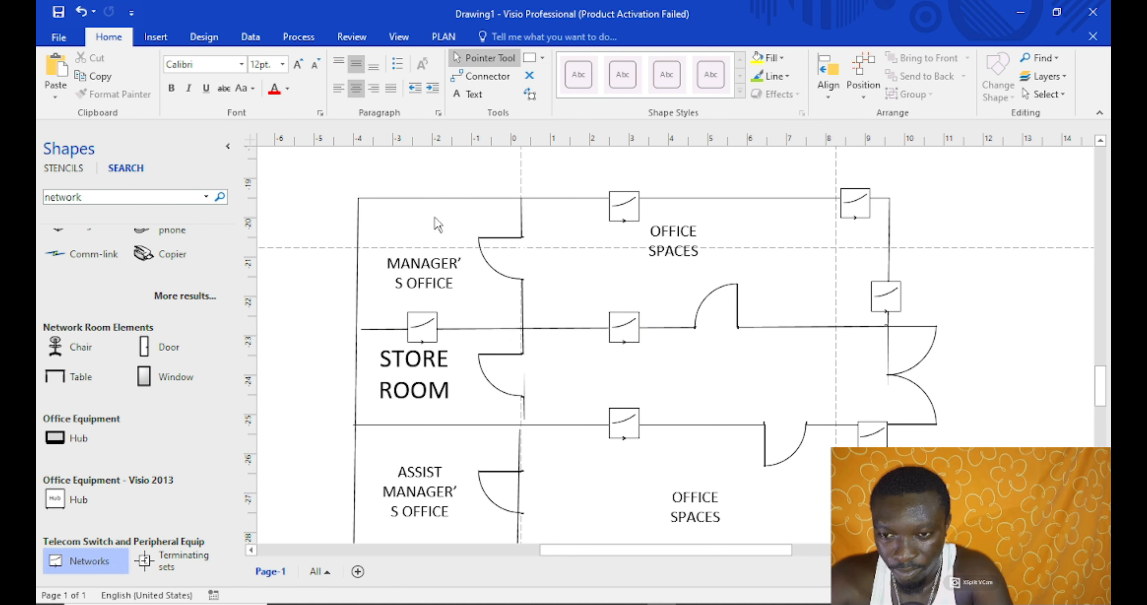
{"action": "key", "text": "ctrl+z"}
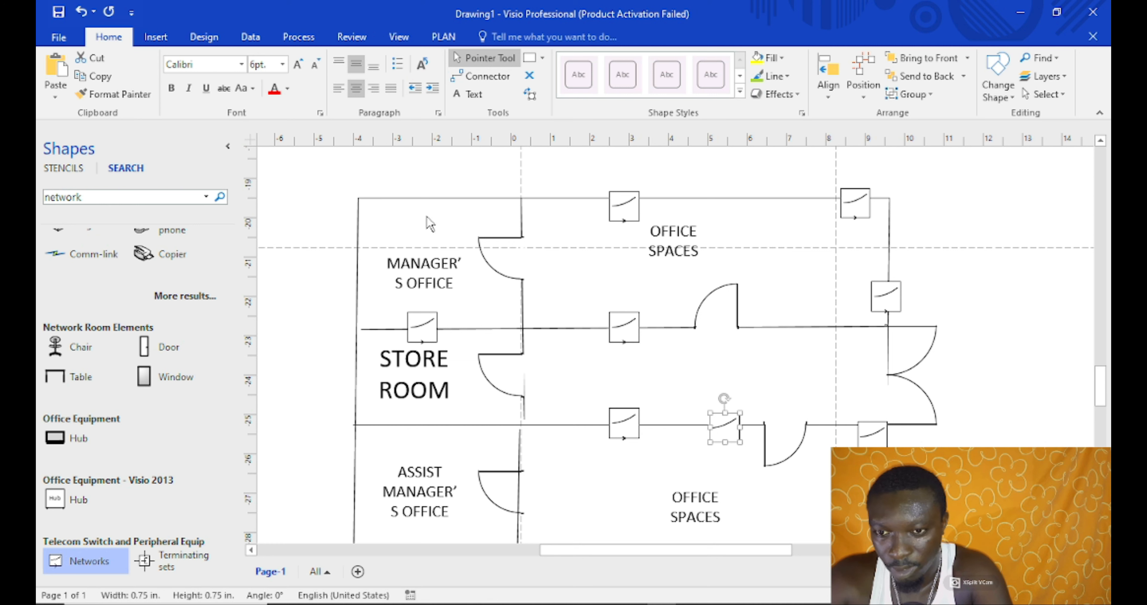
{"action": "left_click_drag", "start_coordinate": [722, 421], "coordinate": [414, 200]}
{"action": "left_click", "coordinate": [457, 241]}
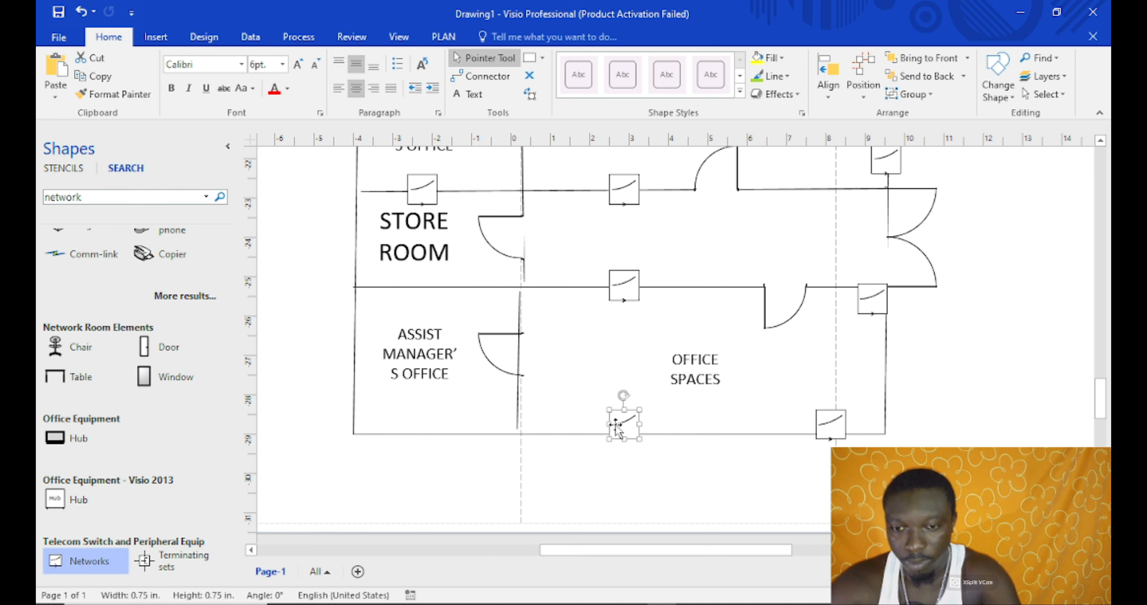
Paste two Networks shapes for the assistant manager's office, one on the wall shared with the store room and one on its bottom wall
{"action": "left_click", "coordinate": [485, 326]}
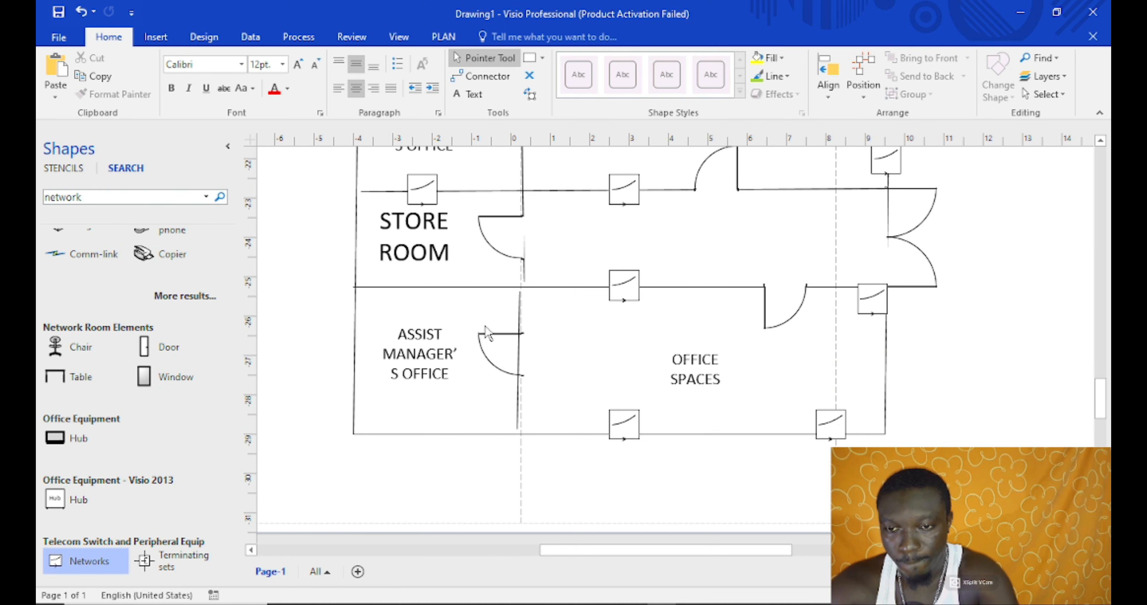
{"action": "key", "text": "ctrl+v"}
{"action": "left_click_drag", "start_coordinate": [670, 475], "coordinate": [431, 280]}
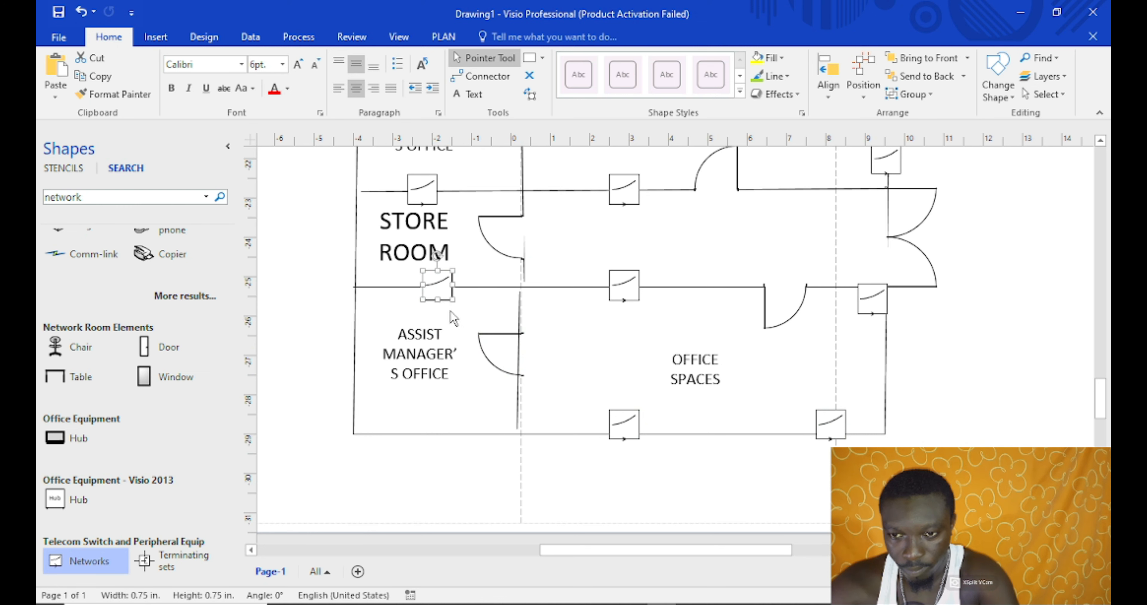
{"action": "left_click", "coordinate": [476, 323]}
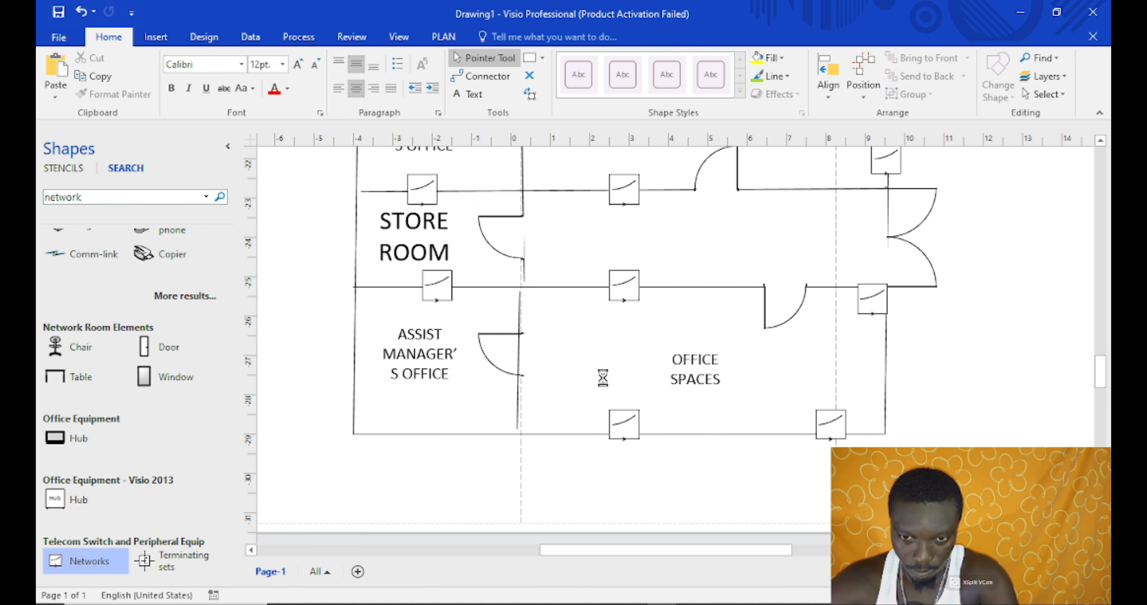
{"action": "key", "text": "ctrl+v"}
{"action": "left_click_drag", "start_coordinate": [731, 530], "coordinate": [431, 434]}
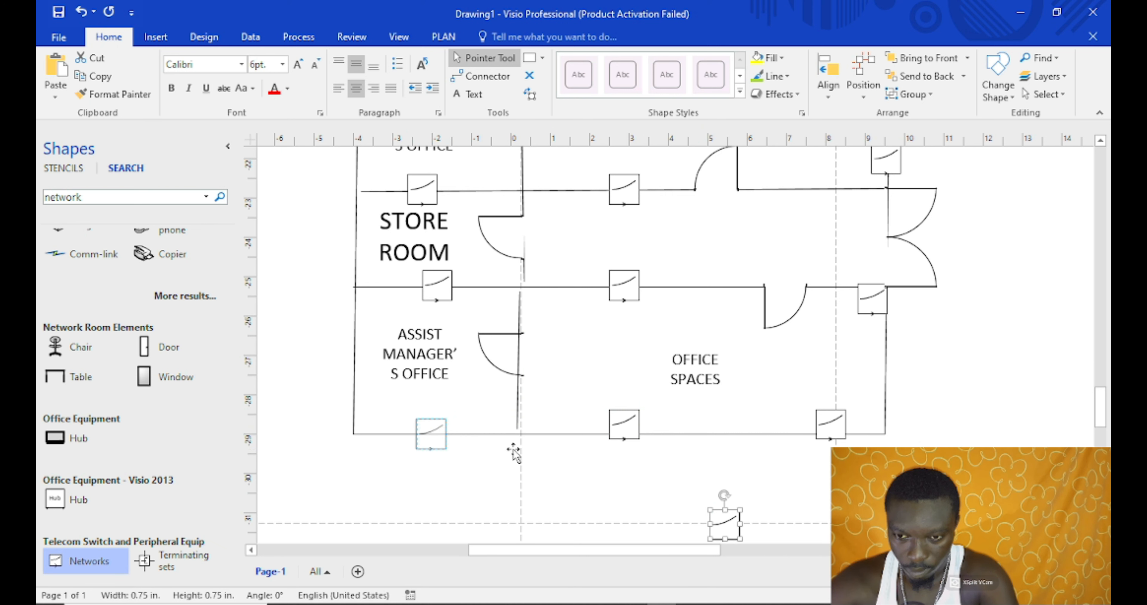
{"action": "left_click", "coordinate": [568, 397]}
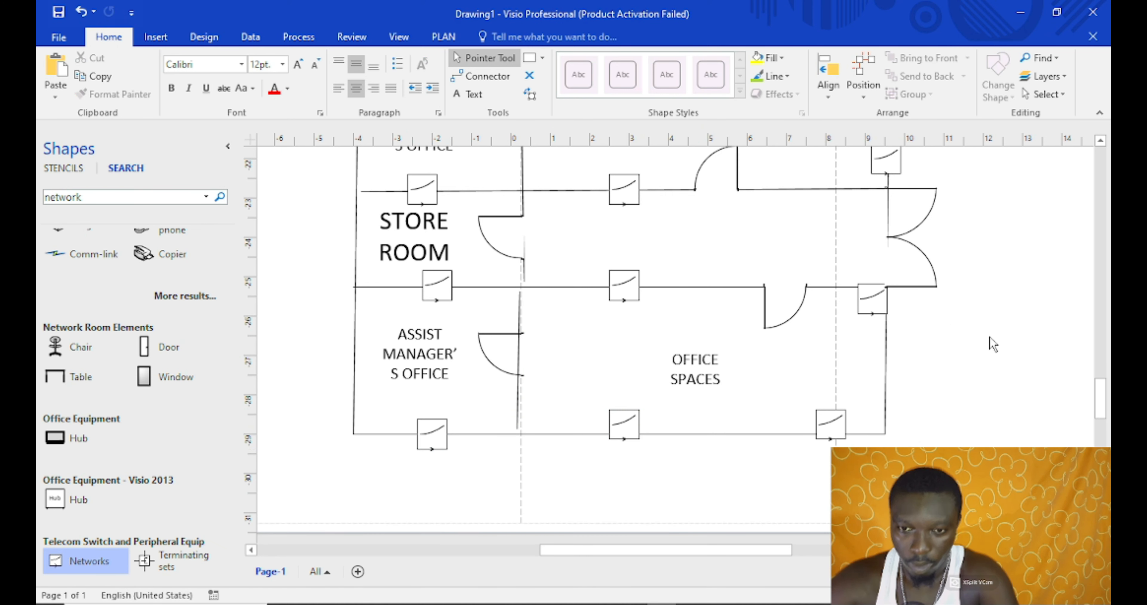
Replace the STORE ROOM label's text with SERVER ROOM
{"action": "scroll", "coordinate": [1101, 383], "scroll_direction": "up", "scroll_amount": 3}
{"action": "scroll", "coordinate": [1101, 383], "scroll_direction": "down", "scroll_amount": 1}
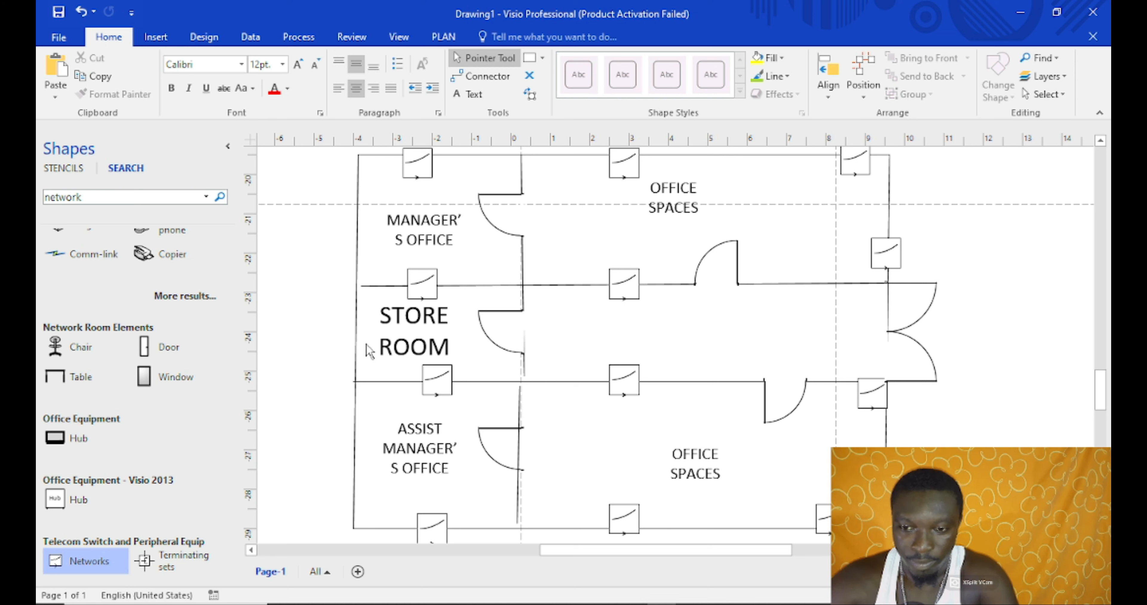
{"action": "left_click", "coordinate": [423, 331]}
{"action": "left_click", "coordinate": [425, 319]}
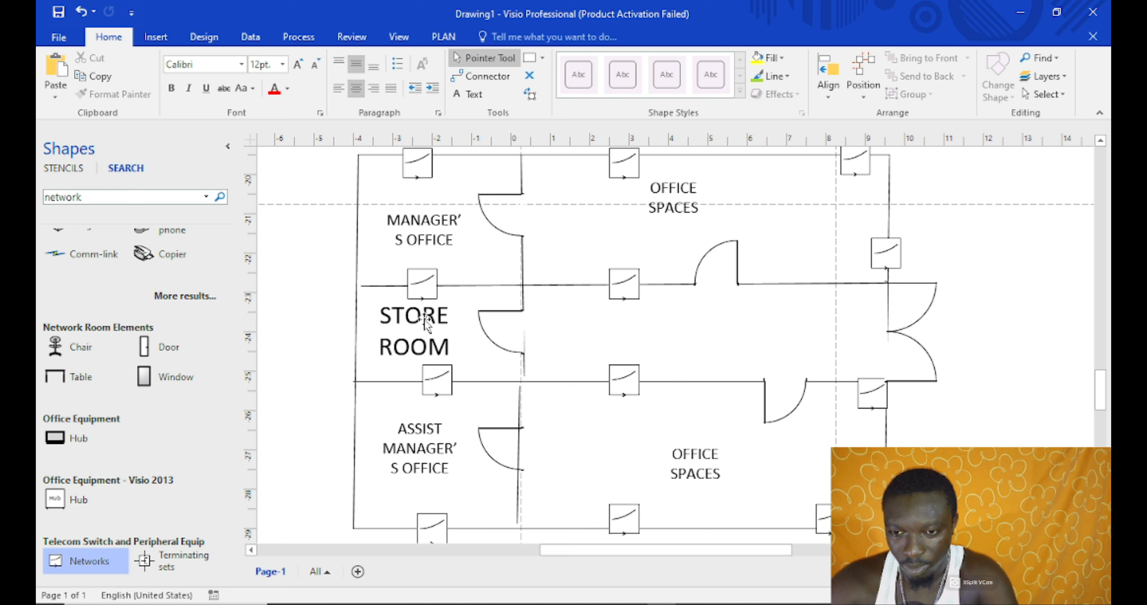
{"action": "double_click", "coordinate": [425, 319]}
{"action": "left_click", "coordinate": [426, 318]}
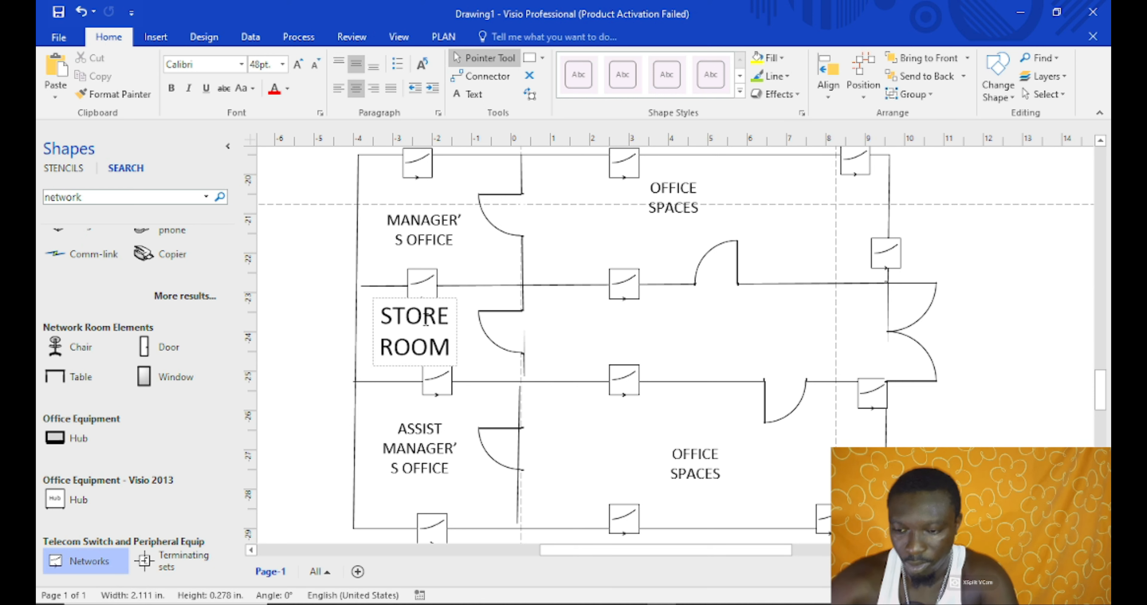
{"action": "key", "text": "ctrl+a"}
{"action": "type", "text": "ERVER"}
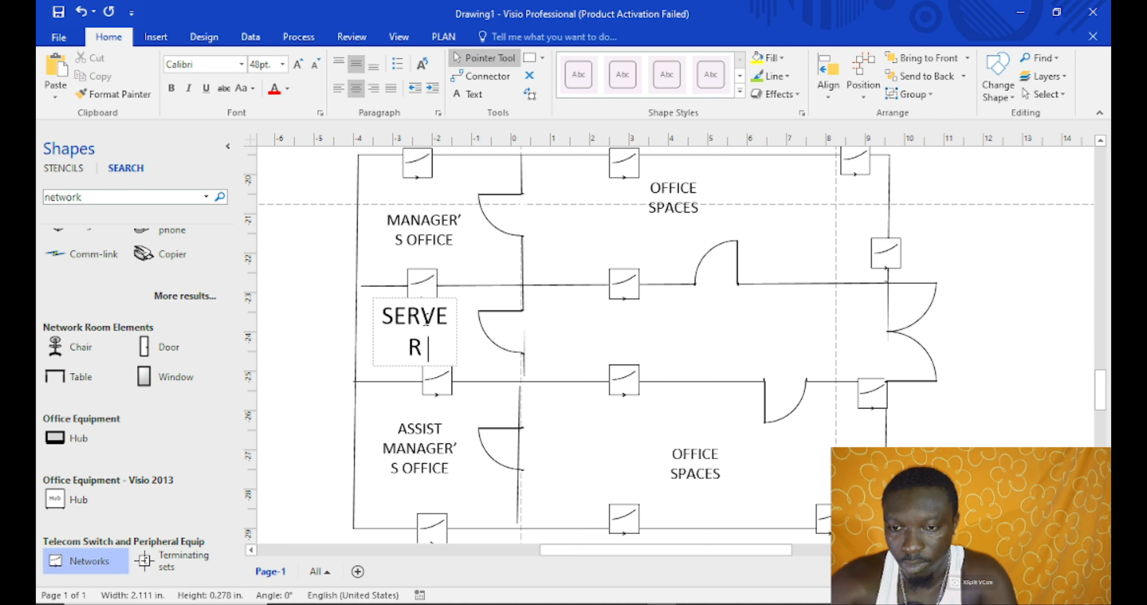
{"action": "type", "text": " ROOM"}
{"action": "key", "text": "Return"}
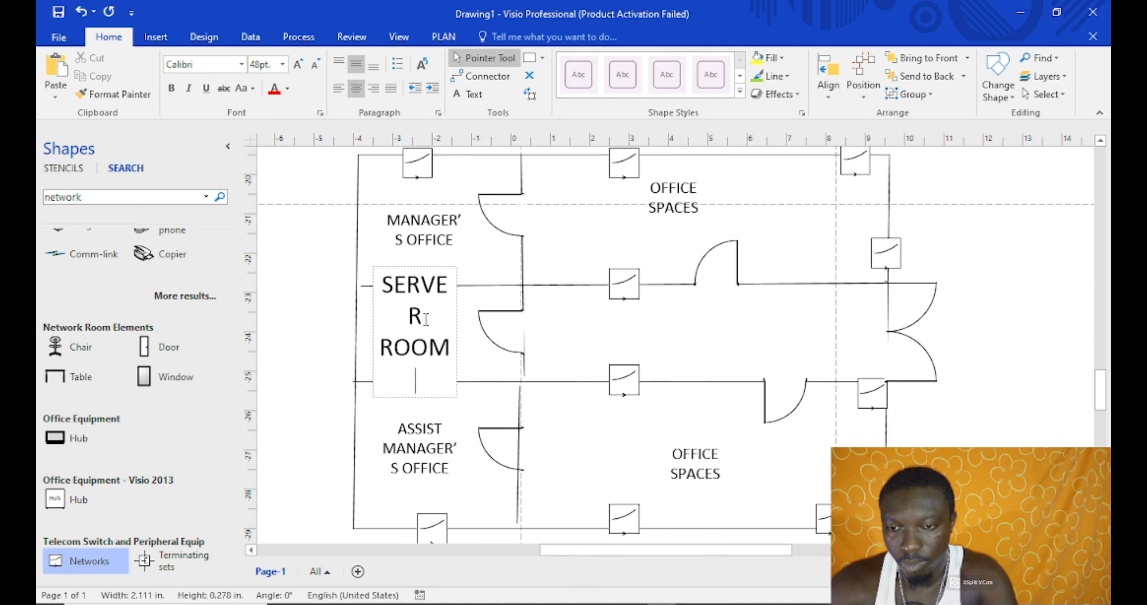
Set the font size of the entire SERVER ROOM label to 24 pt
{"action": "left_click", "coordinate": [411, 349]}
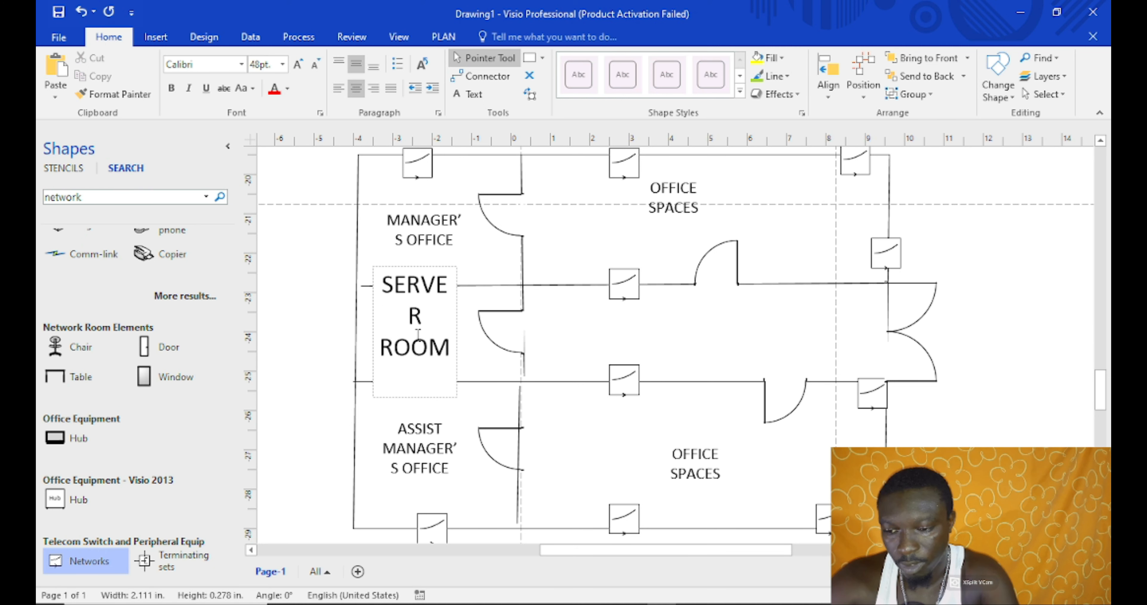
{"action": "key", "text": "ctrl+a"}
{"action": "left_click", "coordinate": [257, 65]}
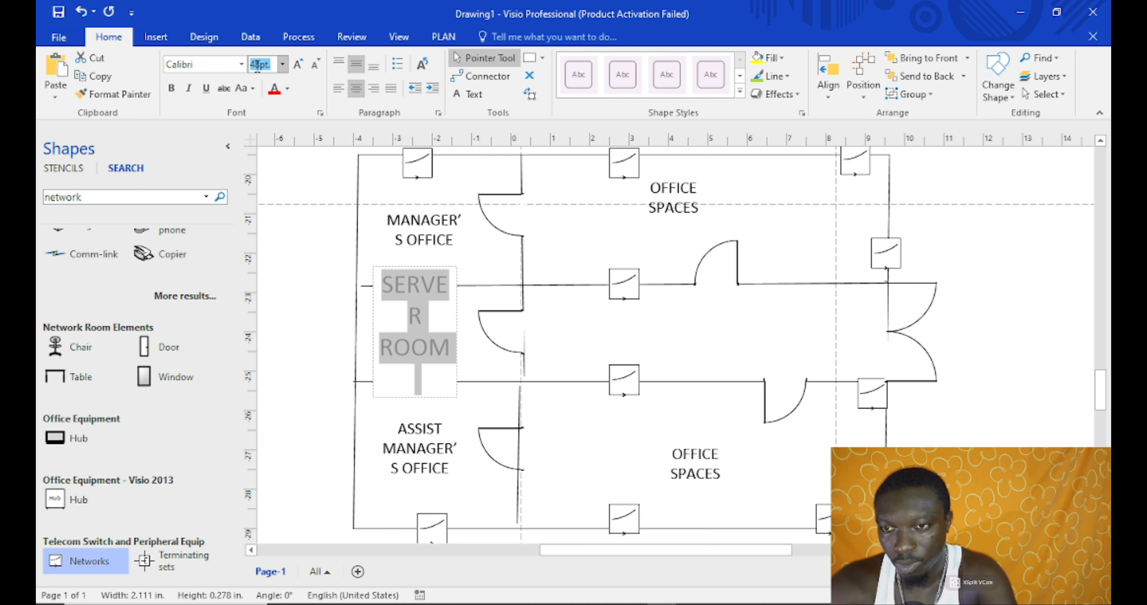
{"action": "type", "text": "14"}
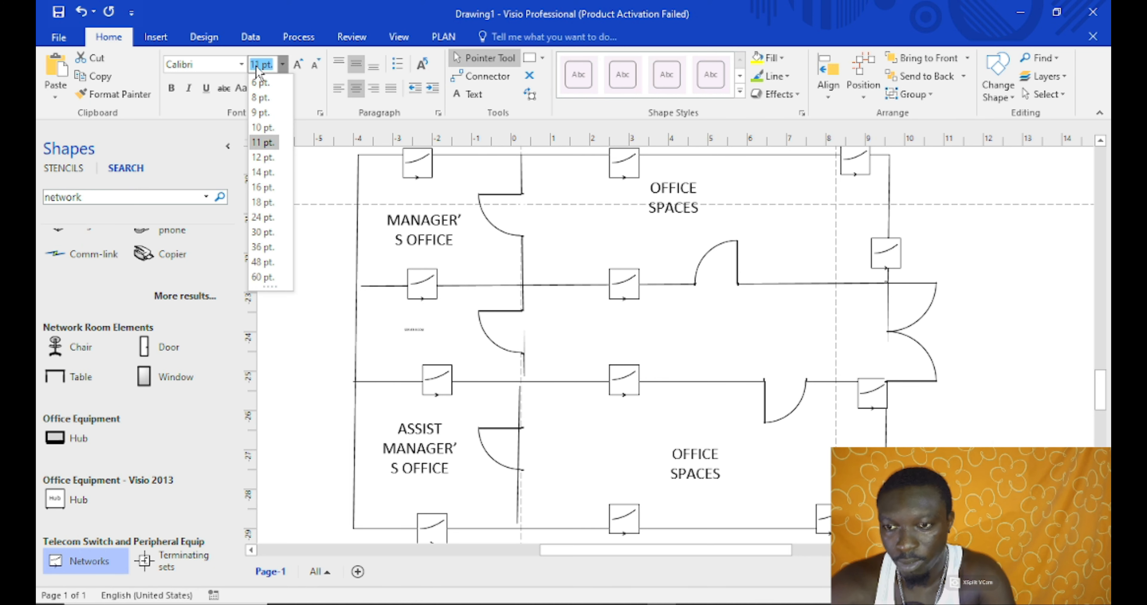
{"action": "key", "text": "Down"}
{"action": "key", "text": "Down"}
{"action": "key", "text": "Down"}
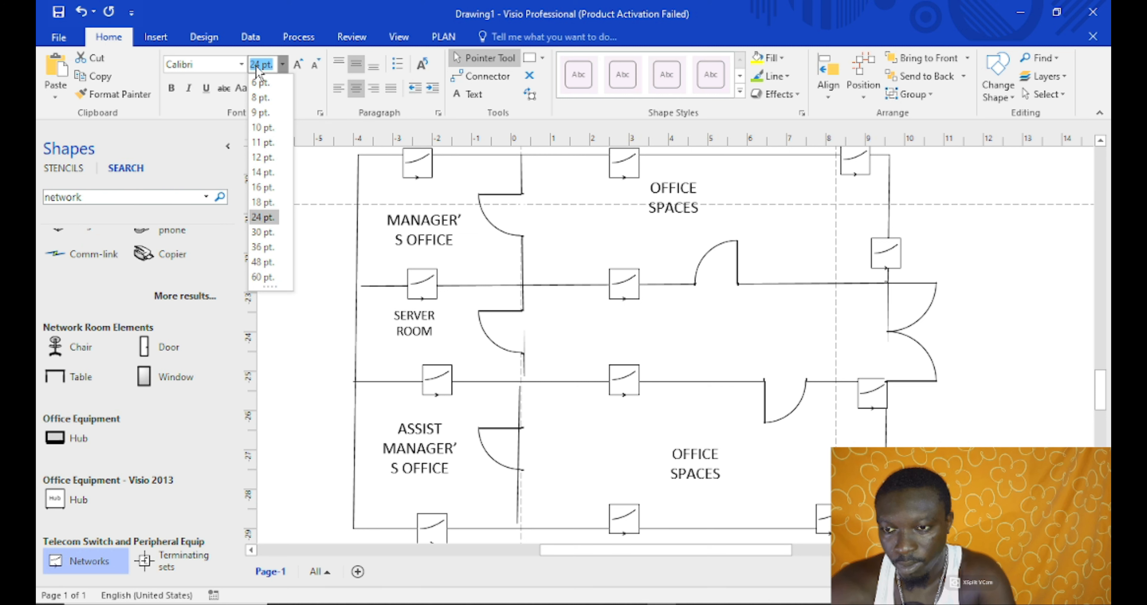
{"action": "key", "text": "Return"}
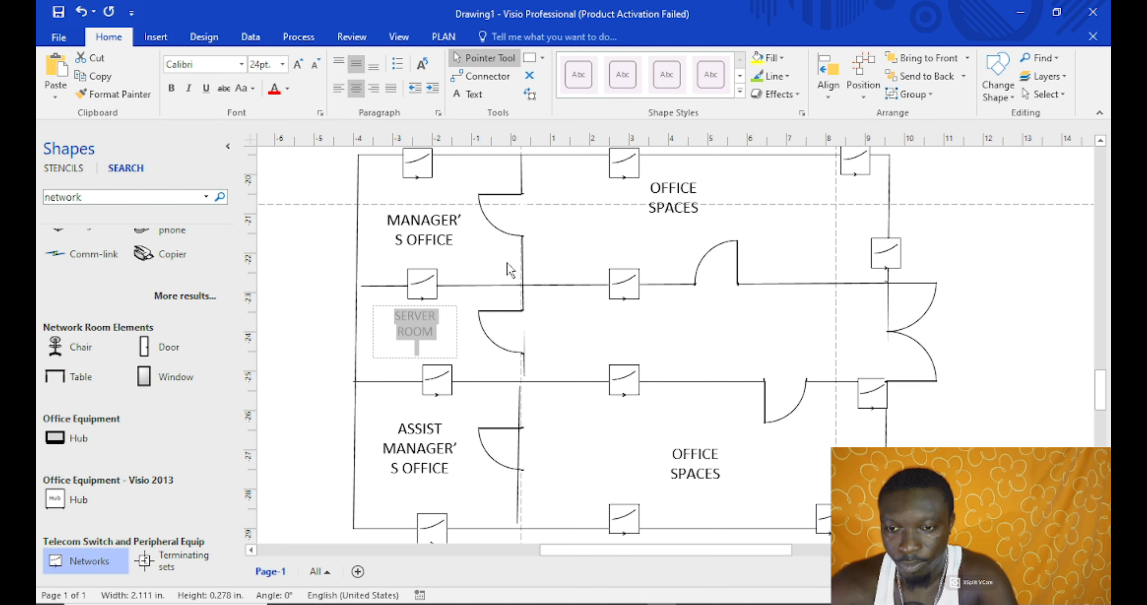
{"action": "key", "text": "Escape"}
{"action": "left_click", "coordinate": [559, 351]}
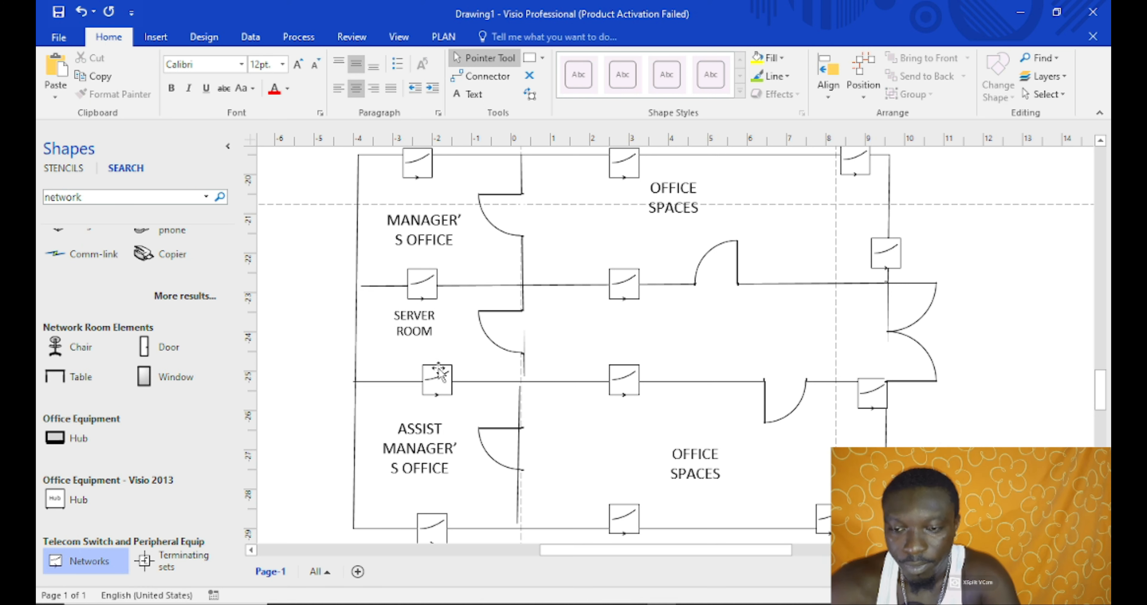
Paste another Networks shape and place it on the server room's left wall, beside the label
{"action": "left_click", "coordinate": [450, 387]}
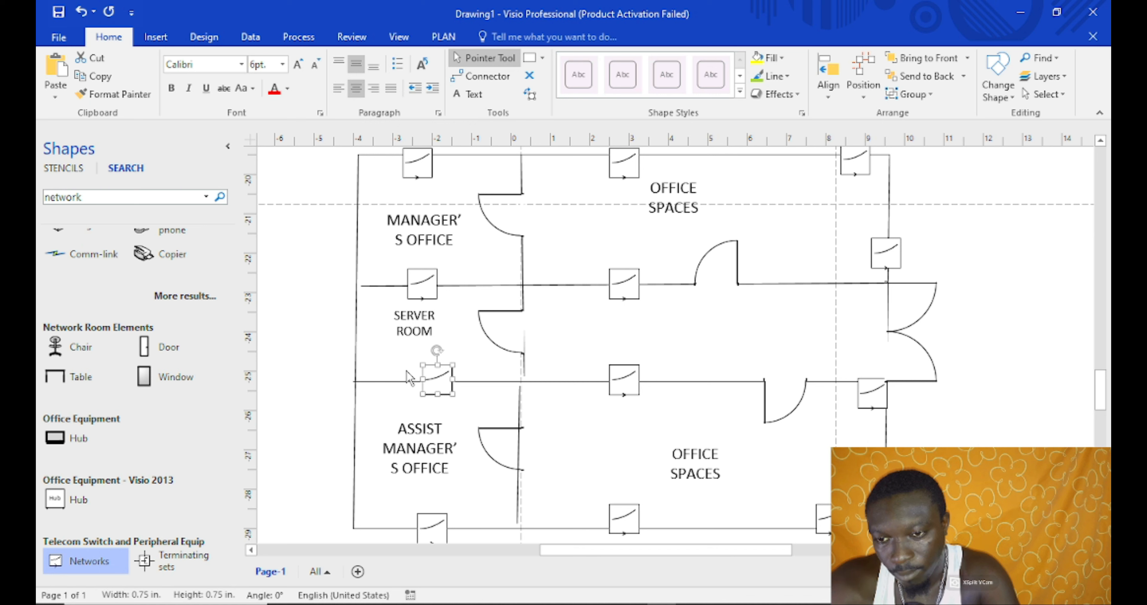
{"action": "left_click", "coordinate": [486, 359]}
{"action": "key", "text": "ctrl+v"}
{"action": "left_click_drag", "start_coordinate": [490, 428], "coordinate": [360, 331]}
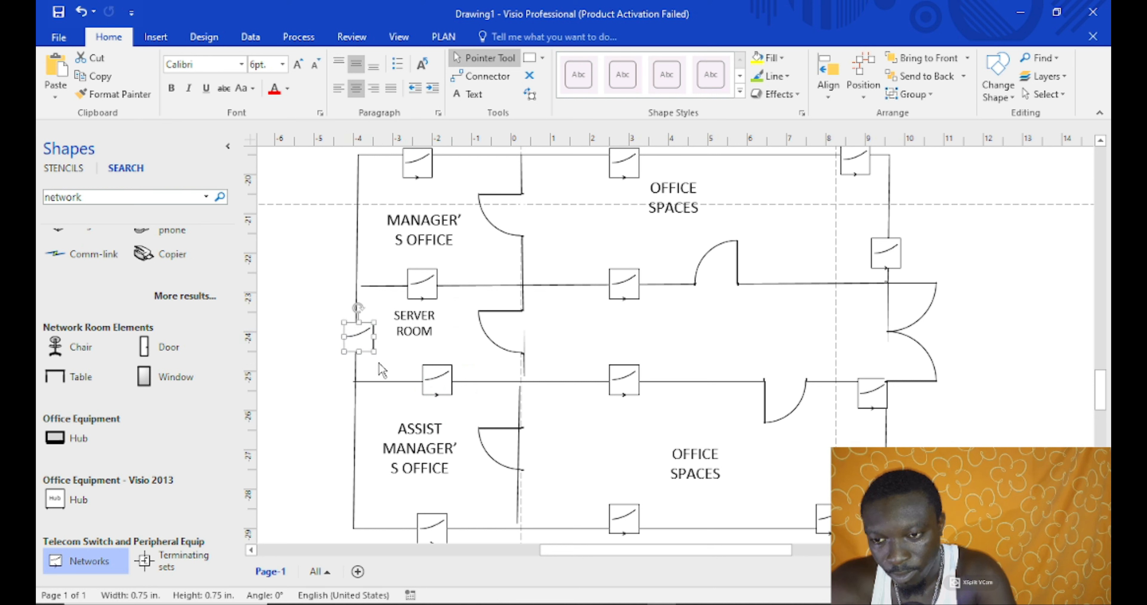
Paste a Networks shape onto the assistant manager's office's left wall and shift the one on the server room's lower wall further left
{"action": "left_click", "coordinate": [406, 359]}
{"action": "key", "text": "ctrl+v"}
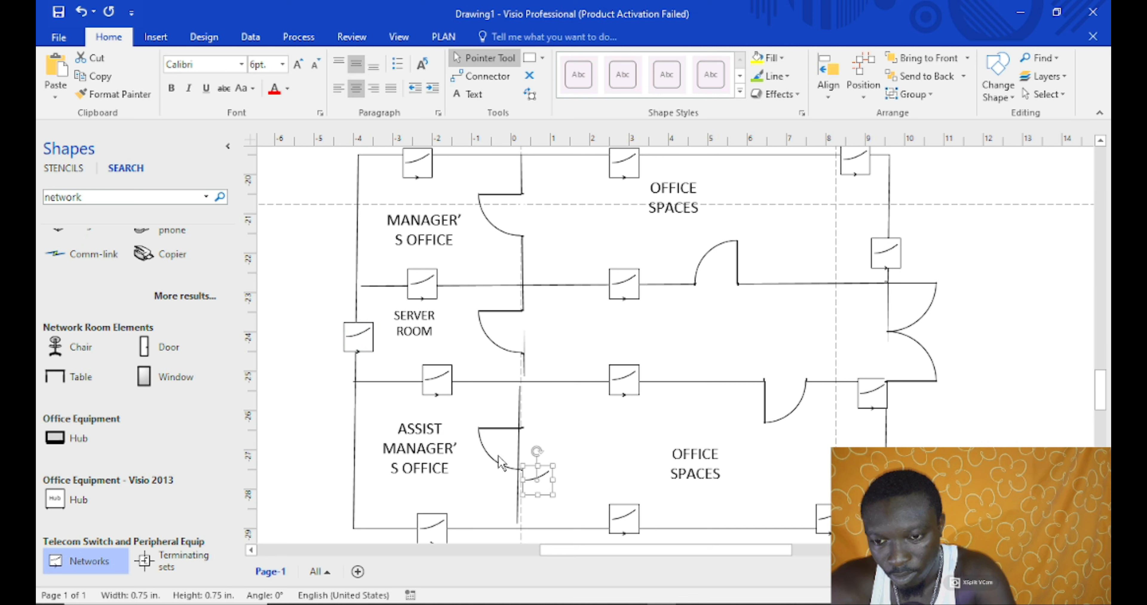
{"action": "left_click_drag", "start_coordinate": [545, 485], "coordinate": [373, 430]}
{"action": "left_click", "coordinate": [409, 404]}
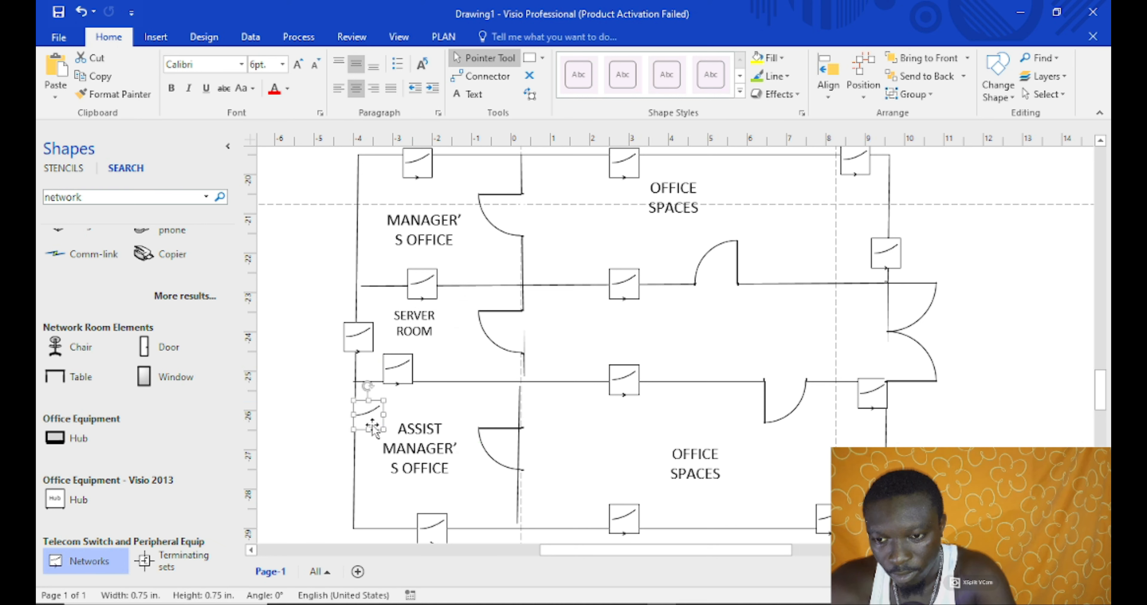
{"action": "left_click", "coordinate": [465, 414]}
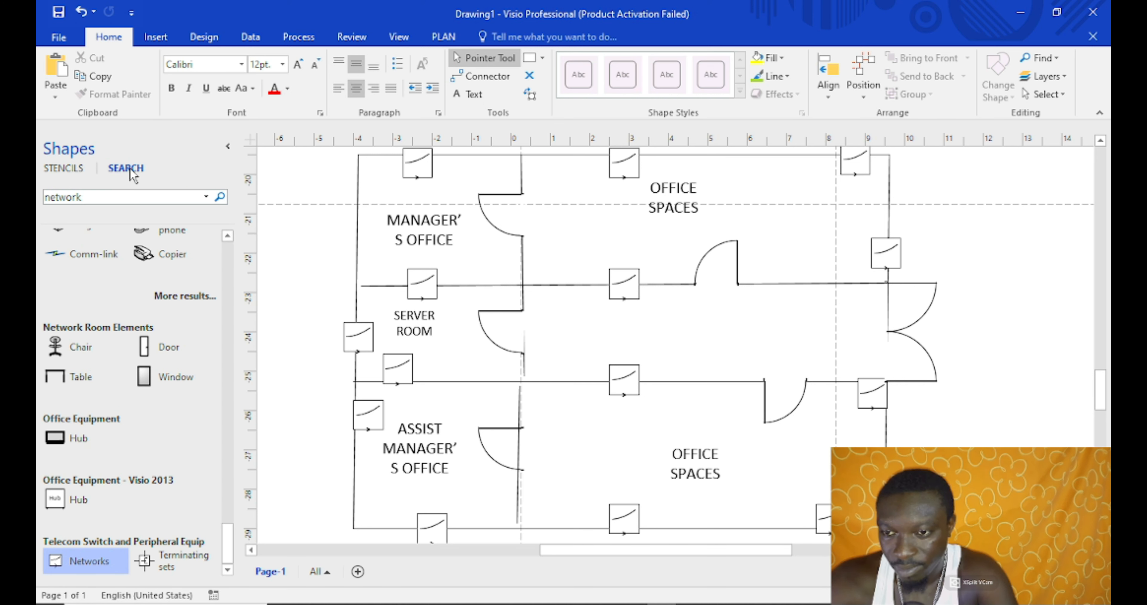
Search the shape library for office
{"action": "left_click", "coordinate": [114, 198]}
{"action": "type", "text": "o"}
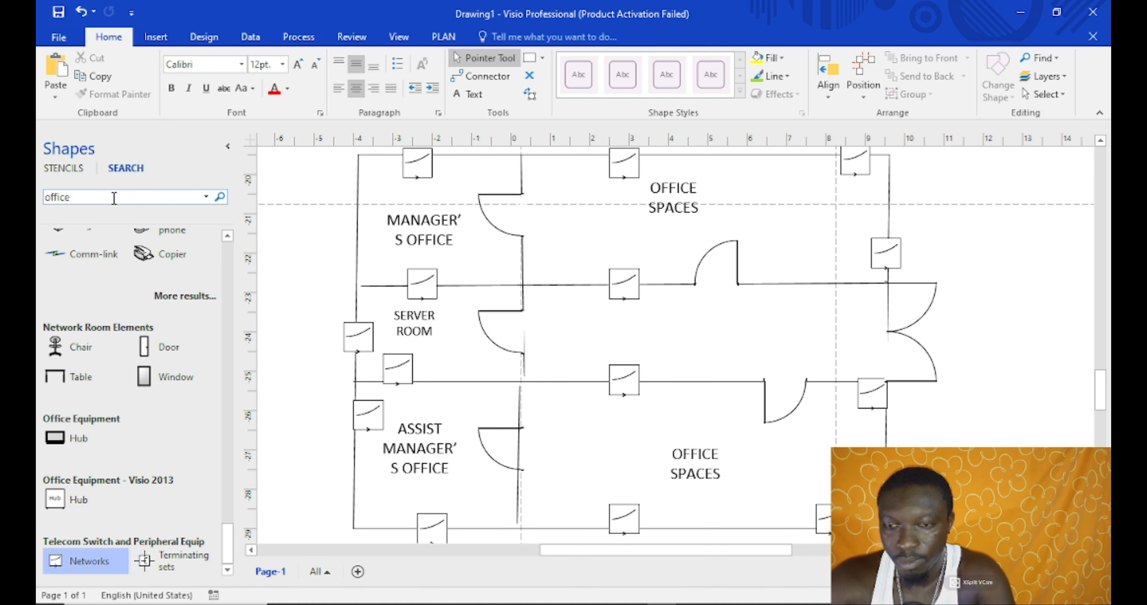
{"action": "type", "text": "ffice"}
{"action": "key", "text": "Return"}
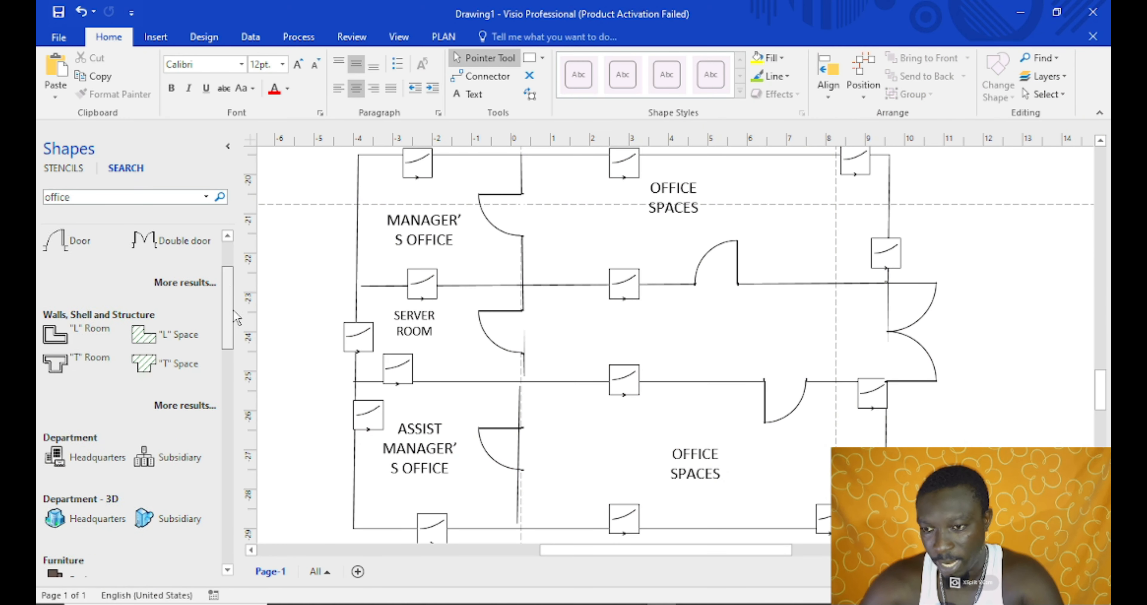
Add a Boat shape table, rotate it 90°, and place it in the assistant manager's office over the lower part of the label
{"action": "scroll", "coordinate": [236, 329], "scroll_direction": "down", "scroll_amount": 5}
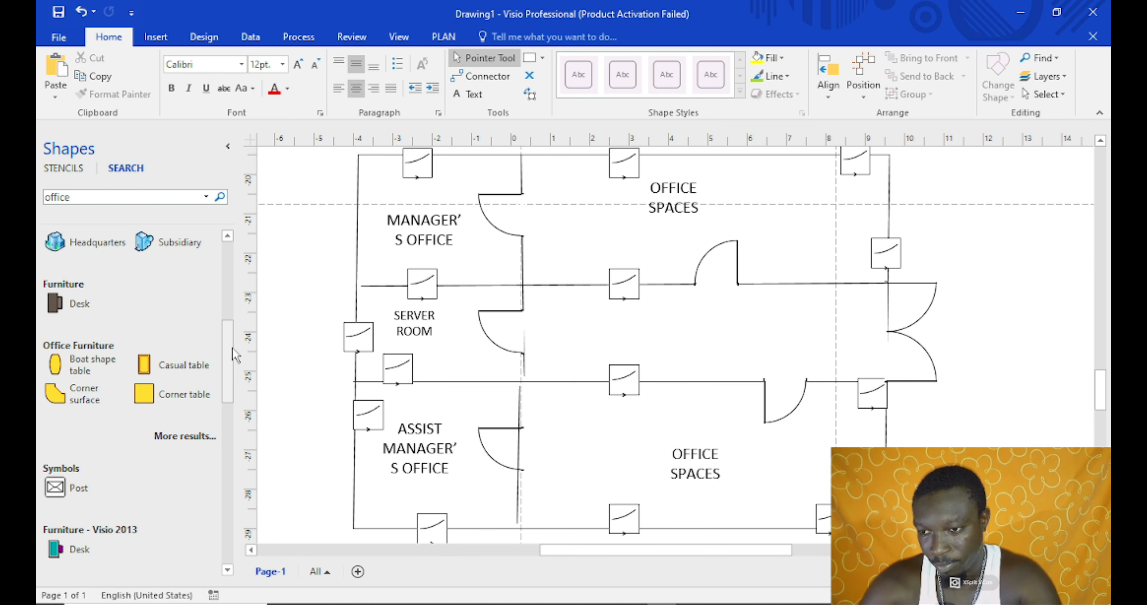
{"action": "left_click_drag", "start_coordinate": [55, 364], "coordinate": [303, 309]}
{"action": "left_click_drag", "start_coordinate": [473, 297], "coordinate": [486, 272]}
{"action": "left_click_drag", "start_coordinate": [470, 203], "coordinate": [371, 238]}
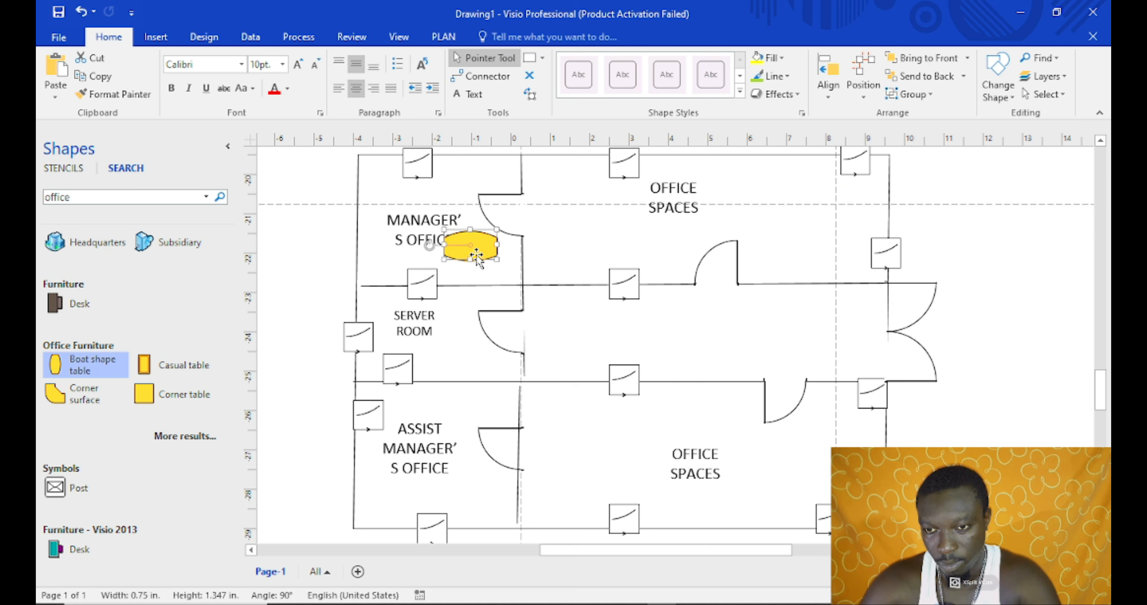
{"action": "left_click_drag", "start_coordinate": [483, 258], "coordinate": [434, 254]}
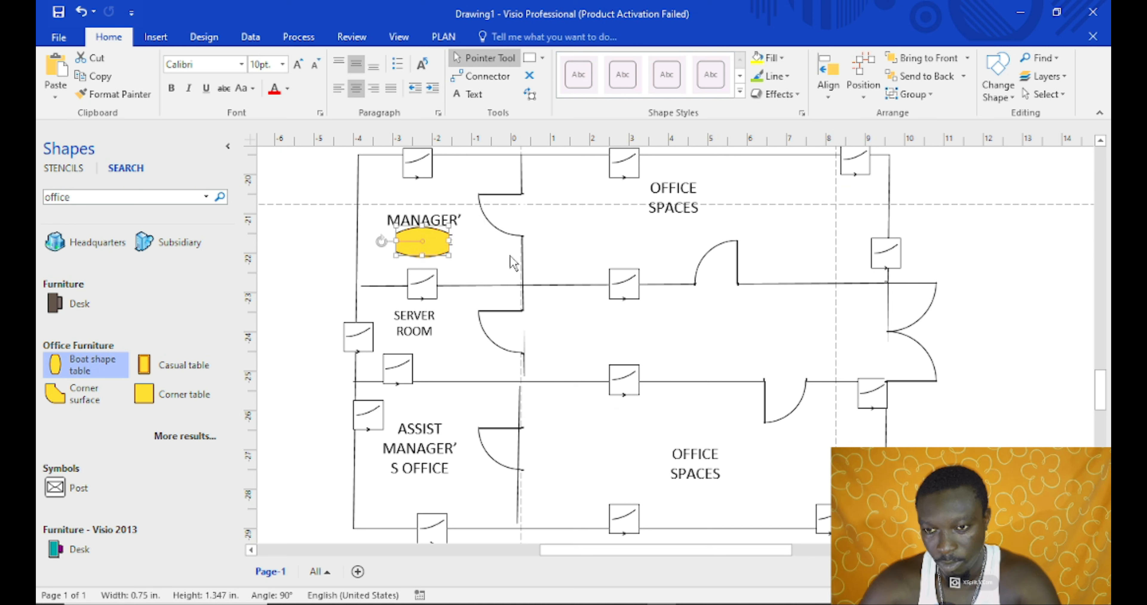
{"action": "left_click", "coordinate": [515, 263]}
{"action": "left_click", "coordinate": [437, 244]}
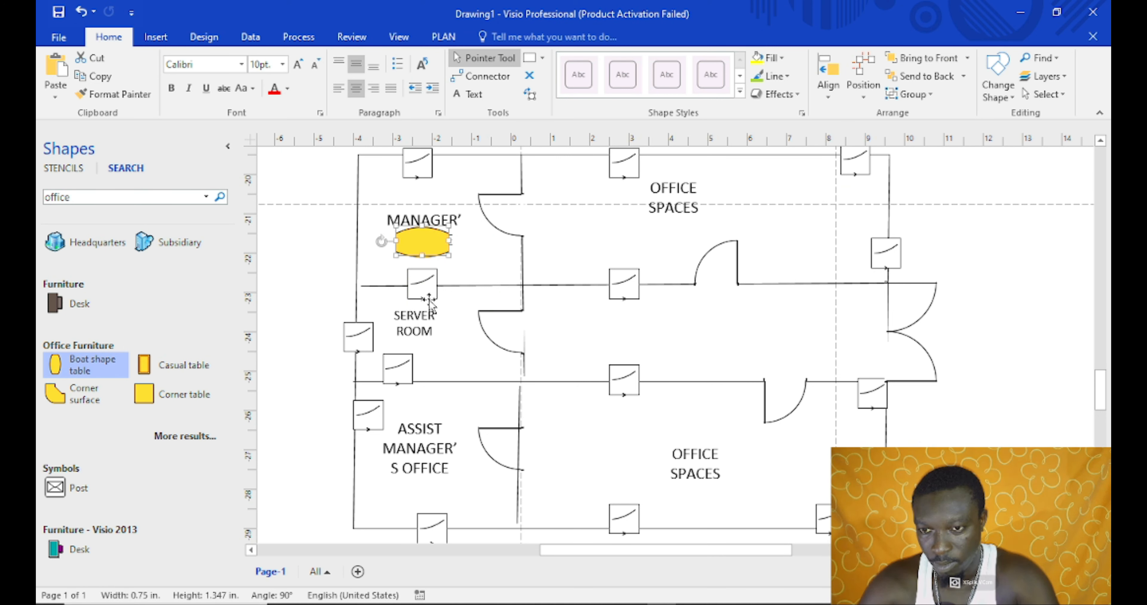
{"action": "left_click_drag", "start_coordinate": [428, 253], "coordinate": [436, 480]}
{"action": "left_click", "coordinate": [478, 488]}
Add a Corner surface to the manager's office, rotated to 180°, over the right part of the room label
{"action": "left_click_drag", "start_coordinate": [56, 393], "coordinate": [471, 195]}
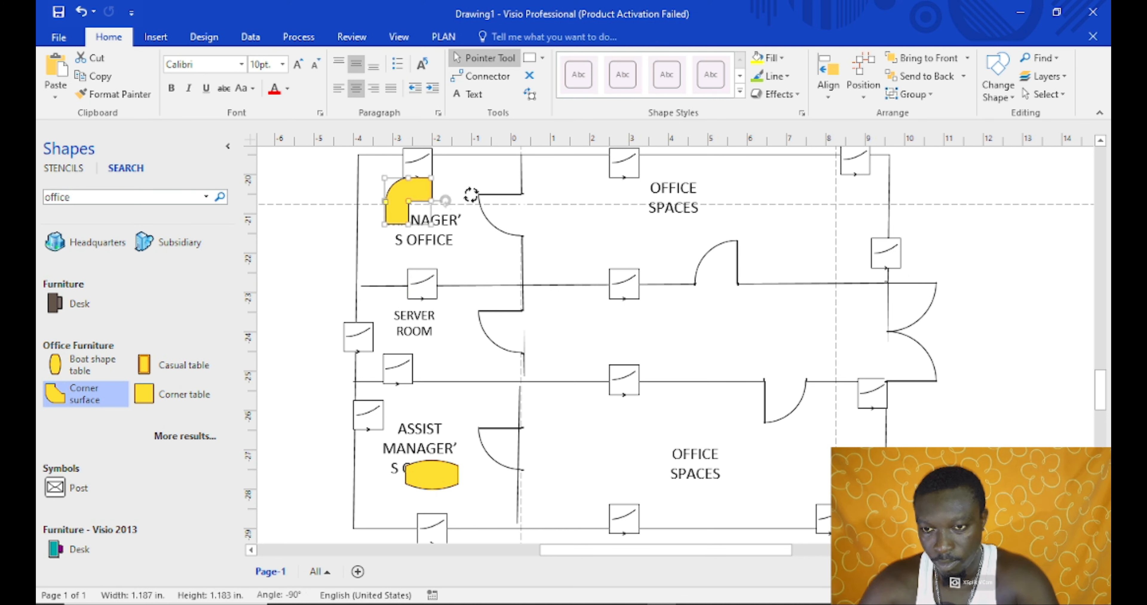
{"action": "left_click_drag", "start_coordinate": [417, 182], "coordinate": [417, 302]}
{"action": "left_click_drag", "start_coordinate": [427, 239], "coordinate": [455, 233]}
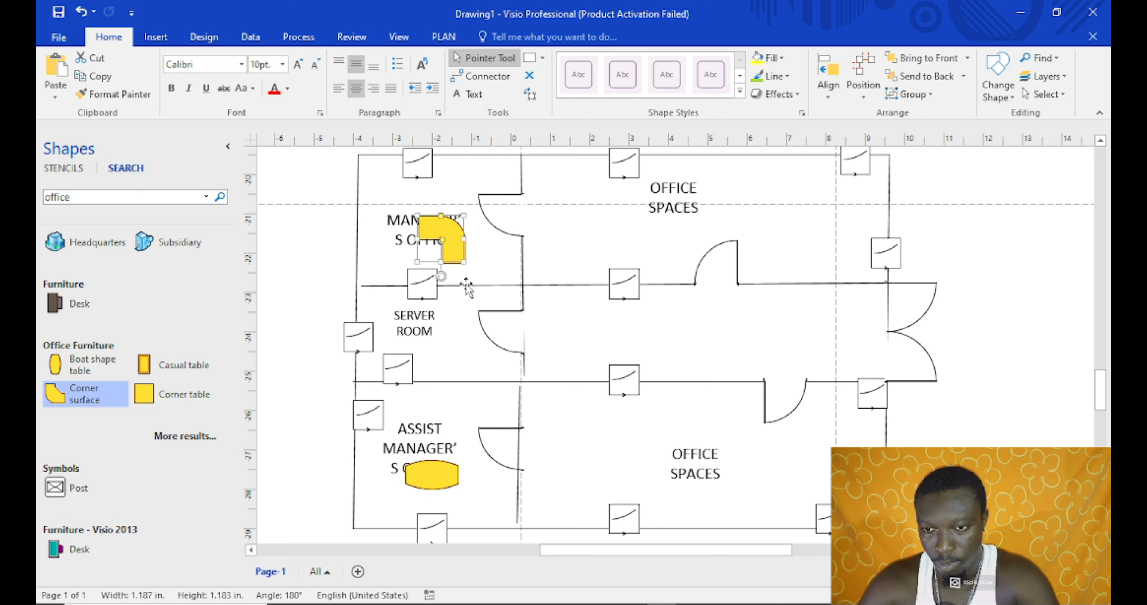
Enlarge the manager's office corner surface slightly, keeping it clear of the Networks shape on the wall below
{"action": "left_click_drag", "start_coordinate": [414, 211], "coordinate": [406, 204]}
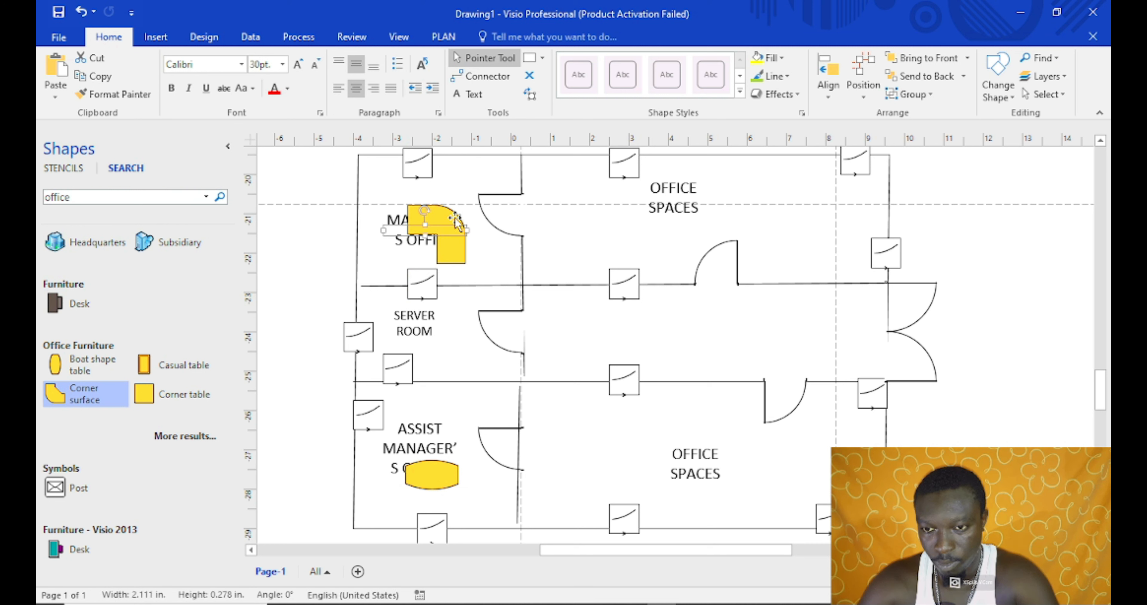
{"action": "left_click", "coordinate": [499, 262]}
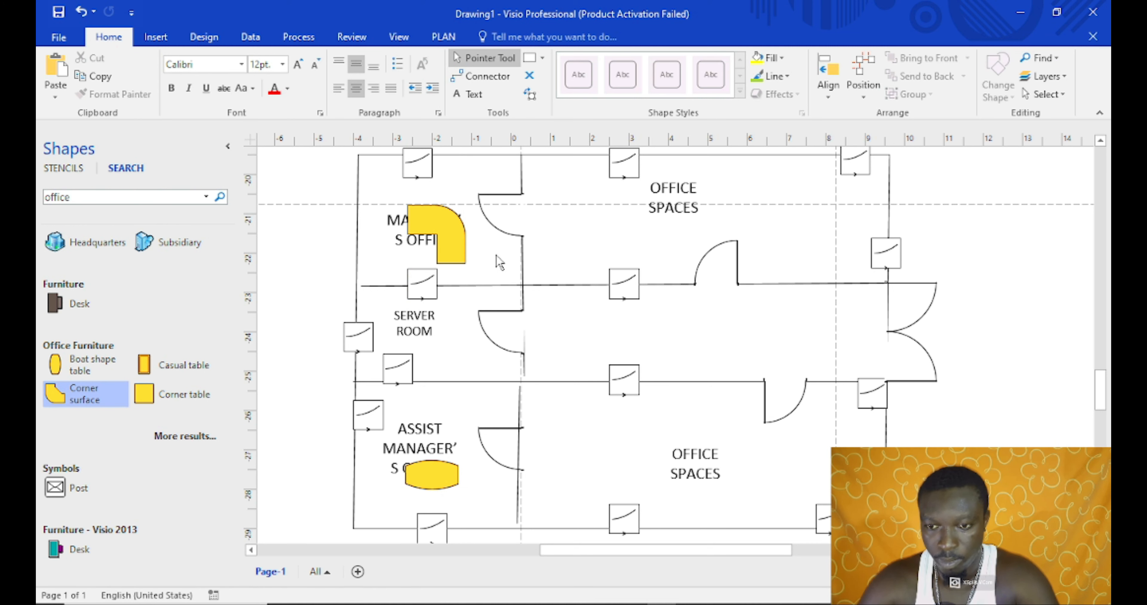
{"action": "left_click", "coordinate": [450, 233]}
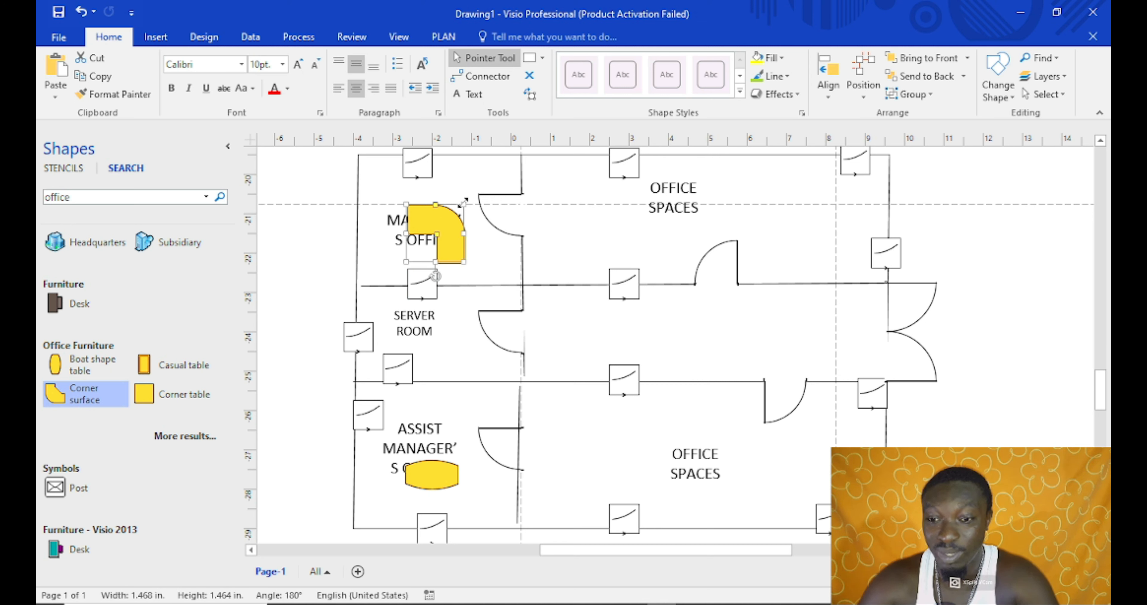
{"action": "left_click_drag", "start_coordinate": [462, 206], "coordinate": [460, 210]}
{"action": "left_click", "coordinate": [482, 261]}
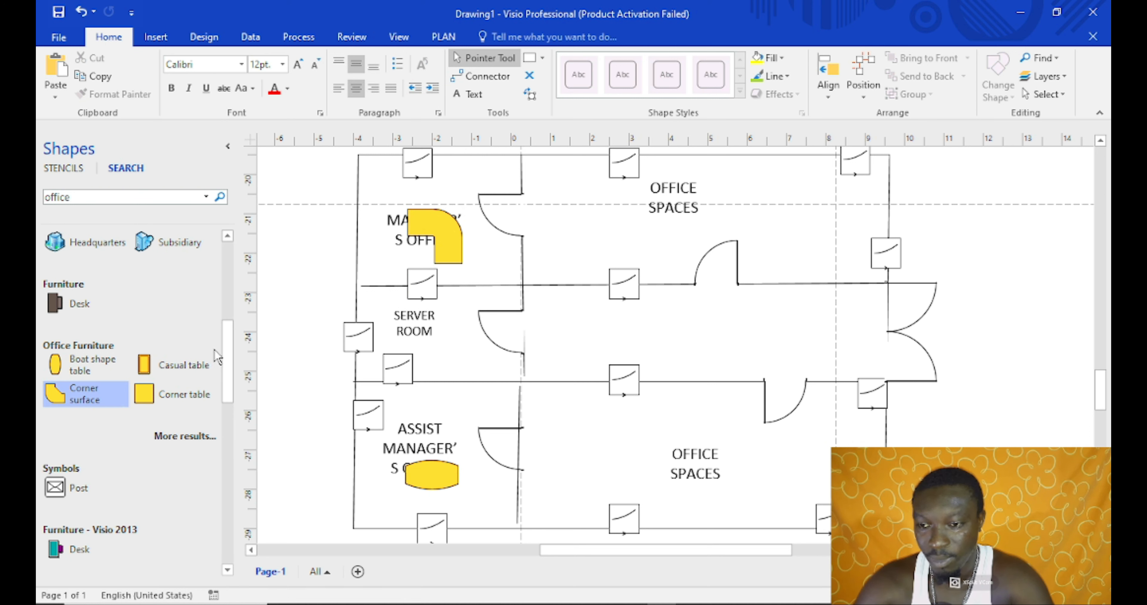
Add a Casual table to the upper office space, rotated to -90° and placed just above the middle Networks shape on its lower wall
{"action": "left_click", "coordinate": [158, 369]}
{"action": "left_click_drag", "start_coordinate": [331, 312], "coordinate": [612, 214]}
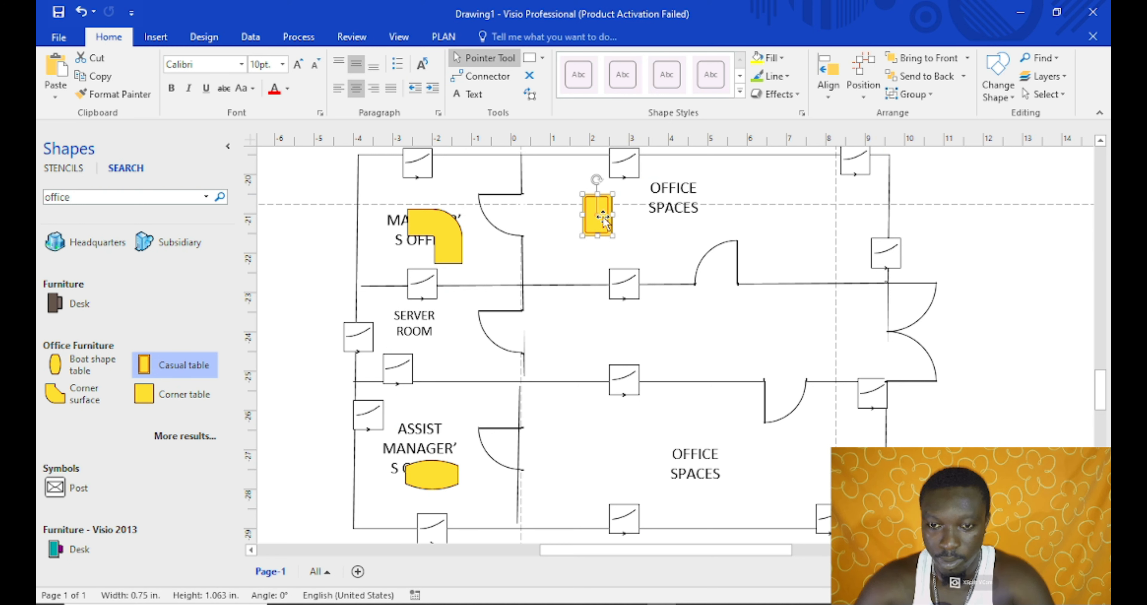
{"action": "left_click_drag", "start_coordinate": [598, 216], "coordinate": [628, 252]}
{"action": "left_click", "coordinate": [662, 265]}
{"action": "left_click", "coordinate": [658, 249]}
Duplicate the casual table and place the copy directly above it, beside the upper OFFICE SPACES label
{"action": "left_click", "coordinate": [633, 246]}
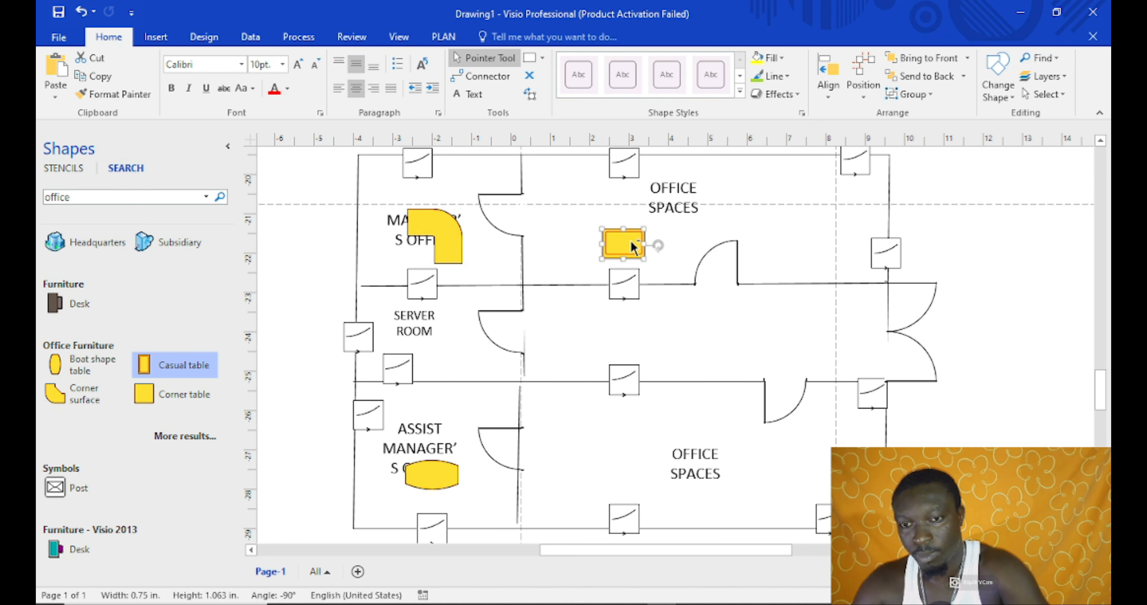
{"action": "key", "text": "ctrl+d"}
{"action": "left_click_drag", "start_coordinate": [672, 287], "coordinate": [625, 209]}
{"action": "left_click", "coordinate": [668, 246]}
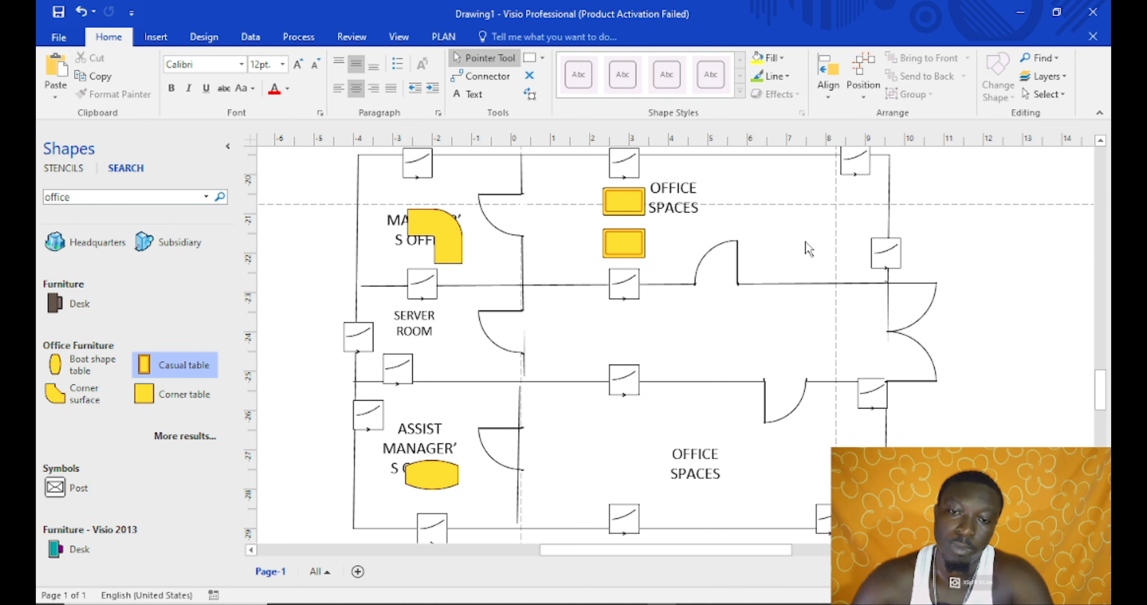
Paste two more casual tables at the right end of the upper office space, one above the other
{"action": "key", "text": "ctrl+z"}
{"action": "left_click_drag", "start_coordinate": [729, 347], "coordinate": [886, 243]}
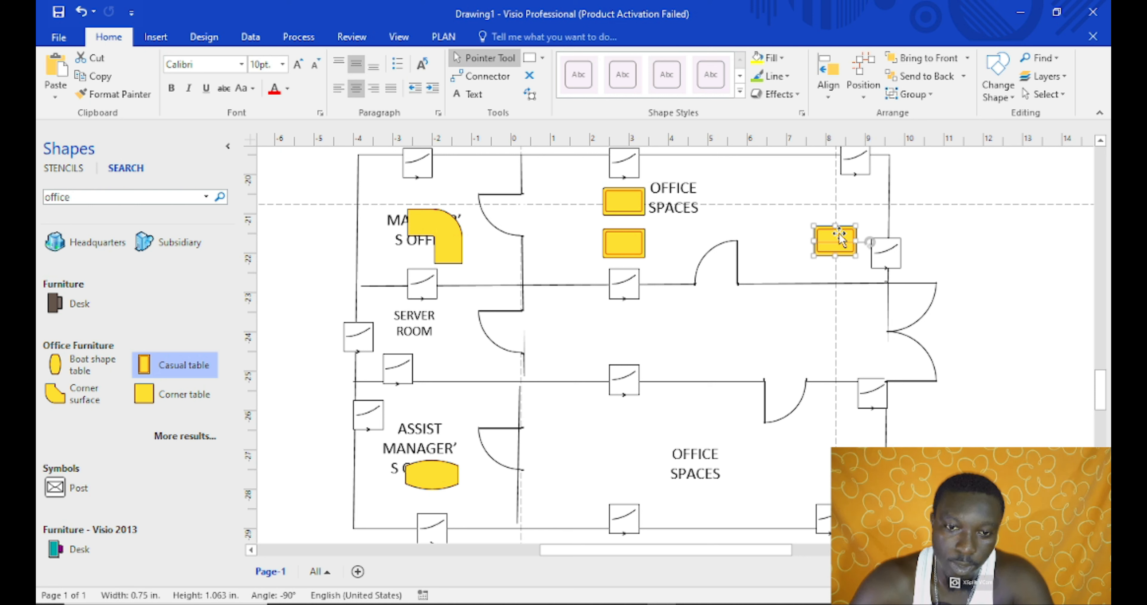
{"action": "left_click", "coordinate": [841, 223]}
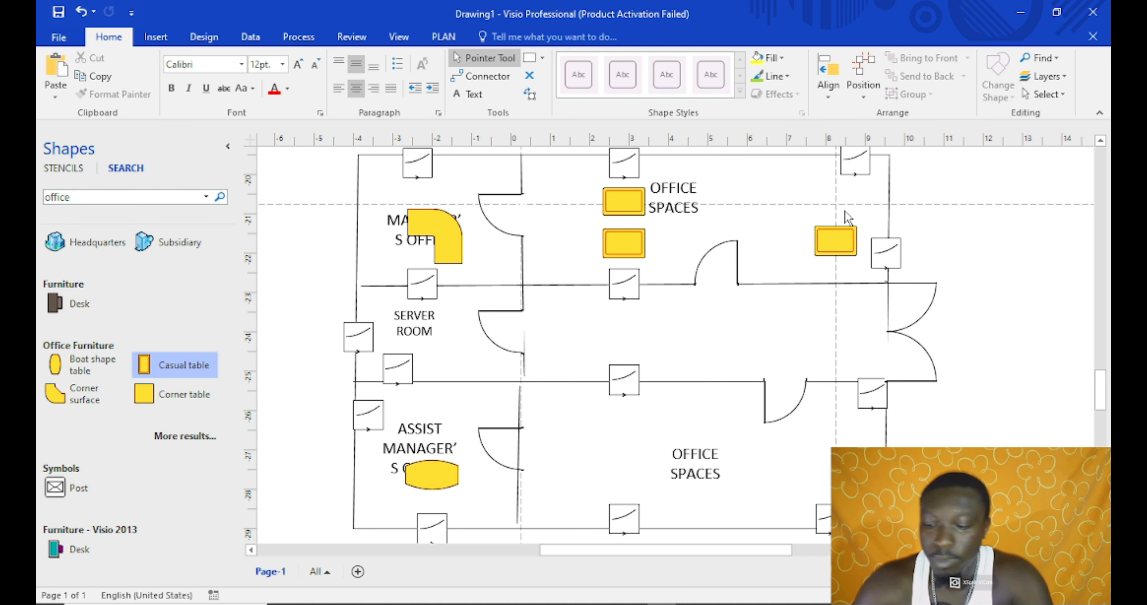
{"action": "key", "text": "ctrl+z"}
{"action": "left_click_drag", "start_coordinate": [774, 389], "coordinate": [835, 196]}
{"action": "left_click", "coordinate": [819, 296]}
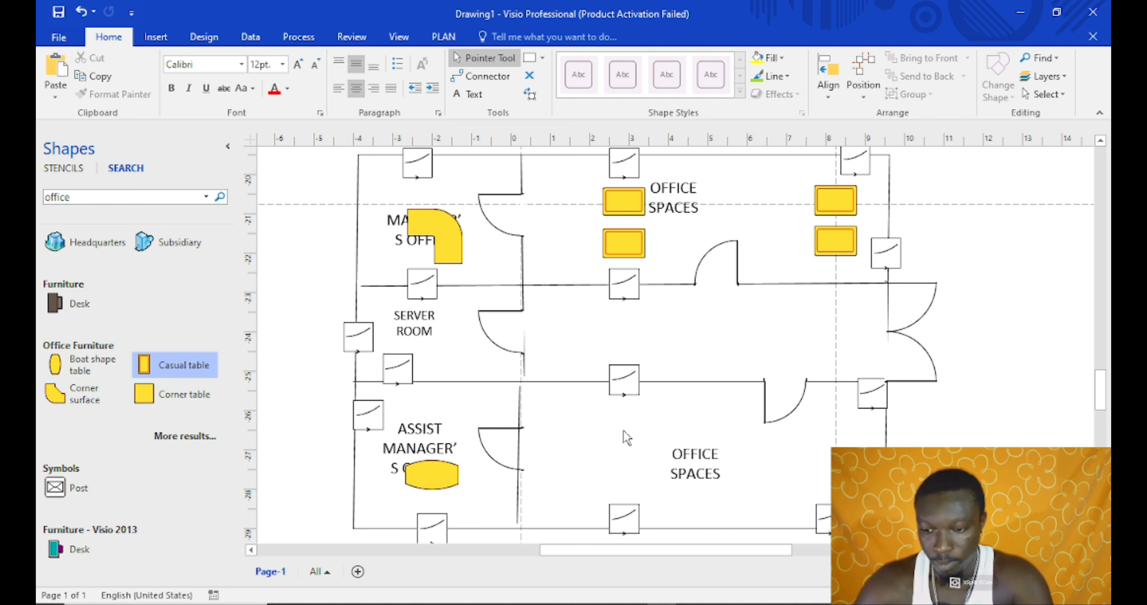
Paste two casual tables in the lower office space, stacked between the two middle Networks shapes, left of the label
{"action": "key", "text": "ctrl+z"}
{"action": "left_click_drag", "start_coordinate": [812, 447], "coordinate": [621, 418]}
{"action": "left_click", "coordinate": [620, 485]}
{"action": "key", "text": "ctrl+v"}
{"action": "left_click_drag", "start_coordinate": [840, 496], "coordinate": [624, 474]}
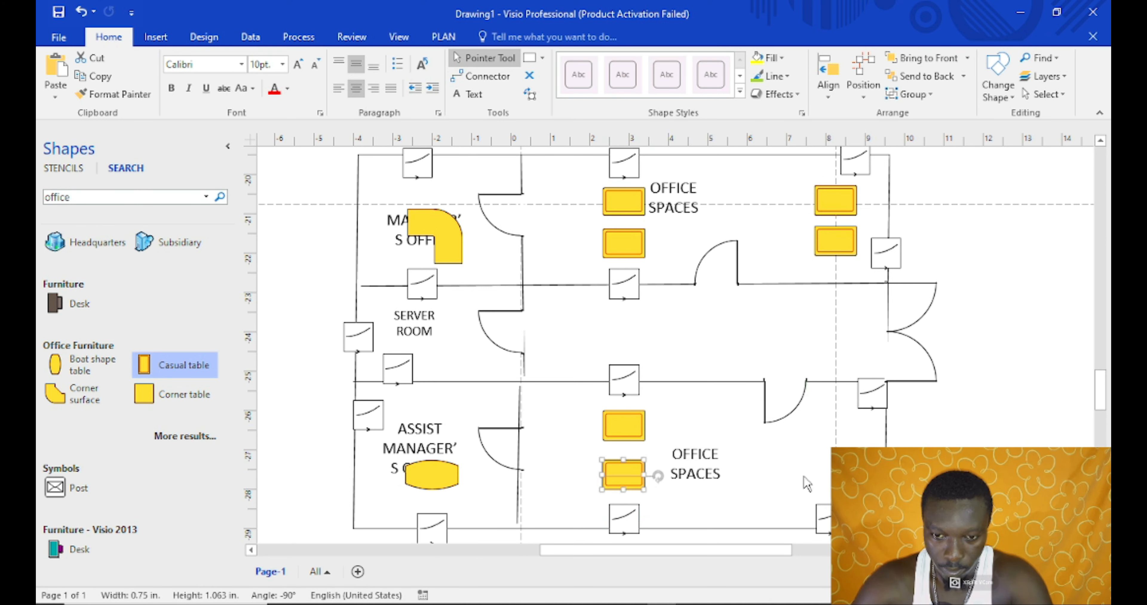
Paste two casual tables at the right end of the lower office space, one above the other beside the outer wall
{"action": "left_click", "coordinate": [819, 474]}
{"action": "key", "text": "ctrl+v"}
{"action": "left_click_drag", "start_coordinate": [670, 336], "coordinate": [599, 231]}
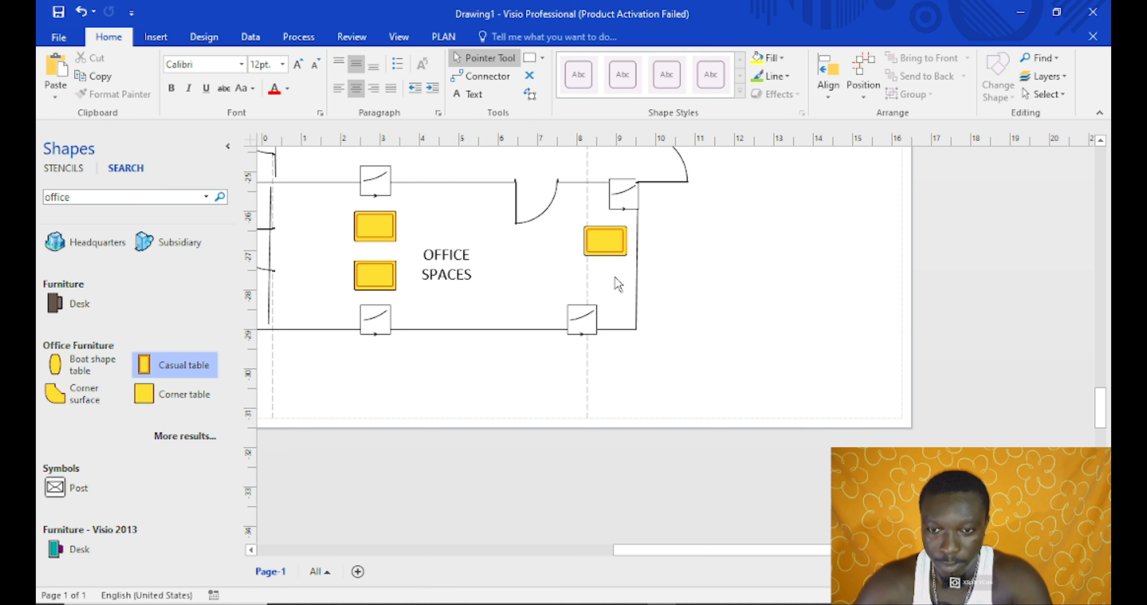
{"action": "key", "text": "ctrl+v"}
{"action": "left_click_drag", "start_coordinate": [670, 346], "coordinate": [595, 284]}
{"action": "left_click", "coordinate": [542, 269]}
Review the second building's layout, examining the furniture, labels, doors and Networks data points from the upper rooms to the lower ones
{"action": "left_click_drag", "start_coordinate": [812, 555], "coordinate": [745, 556]}
{"action": "left_click_drag", "start_coordinate": [1101, 411], "coordinate": [1101, 396]}
{"action": "left_click_drag", "start_coordinate": [660, 554], "coordinate": [667, 553]}
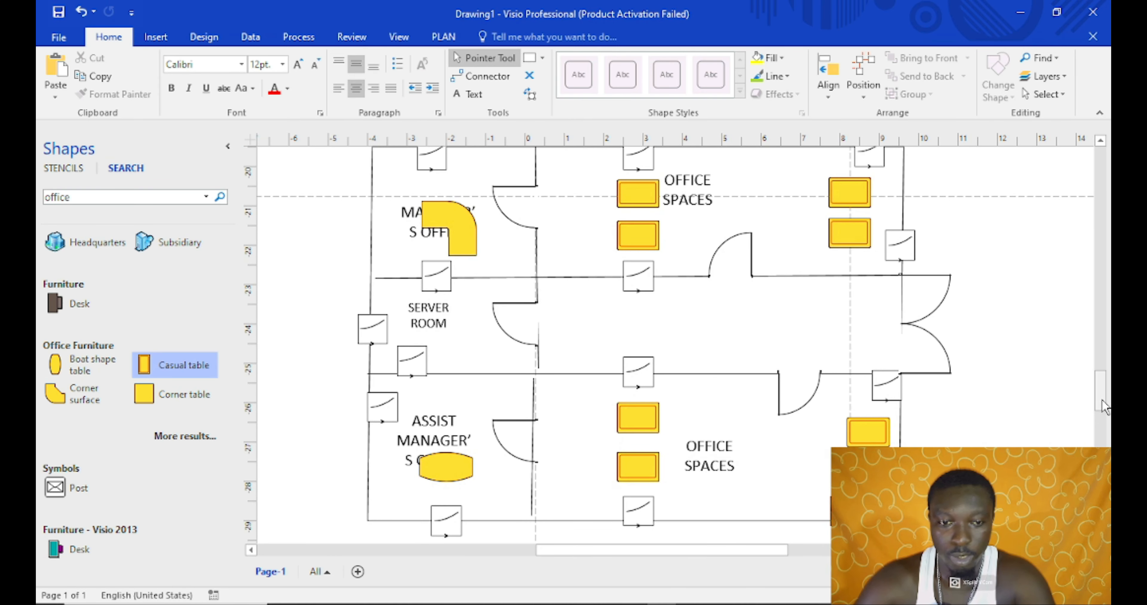
{"action": "mouse_move", "coordinate": [1104, 398]}
{"action": "left_mouse_down"}
{"action": "mouse_move", "coordinate": [1110, 298]}
{"action": "mouse_move", "coordinate": [1105, 395]}
{"action": "left_mouse_up"}
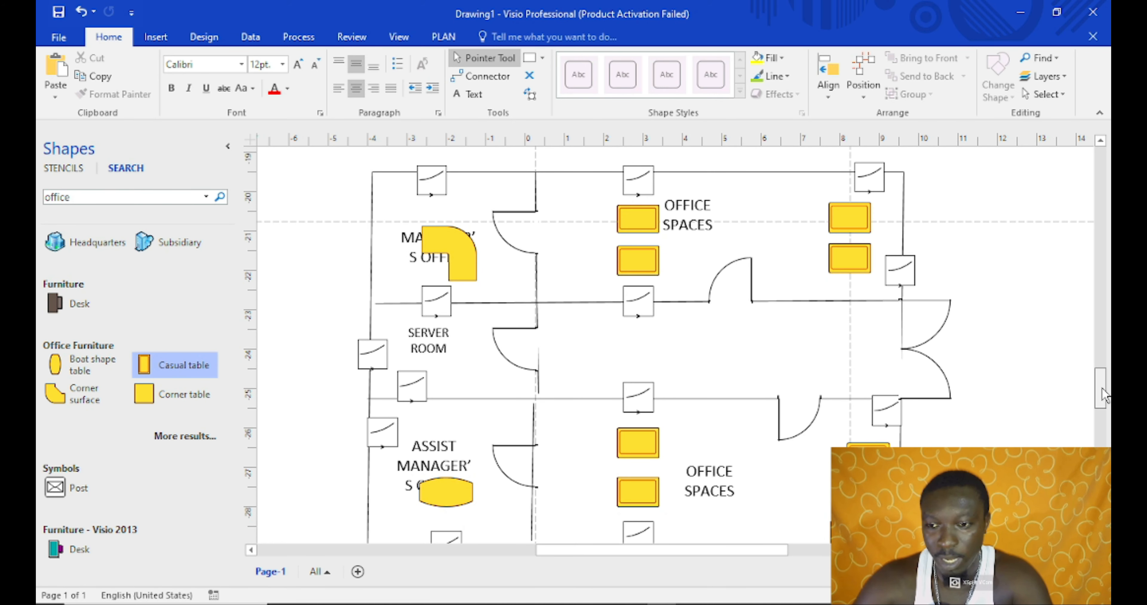
{"action": "left_click_drag", "start_coordinate": [1101, 384], "coordinate": [1097, 393]}
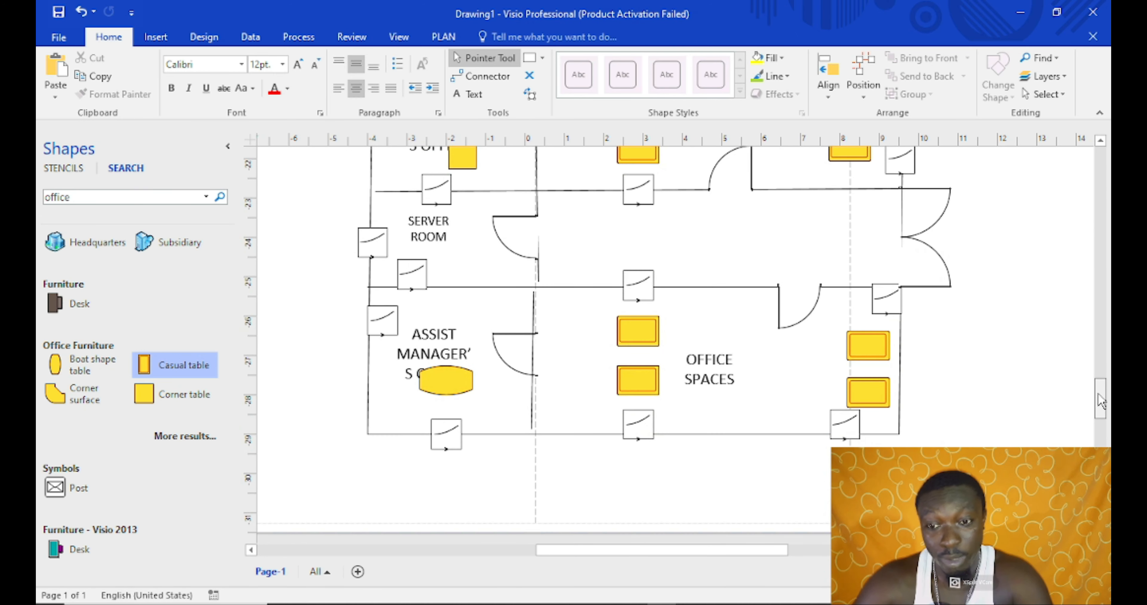
{"action": "left_click_drag", "start_coordinate": [1106, 399], "coordinate": [1107, 376]}
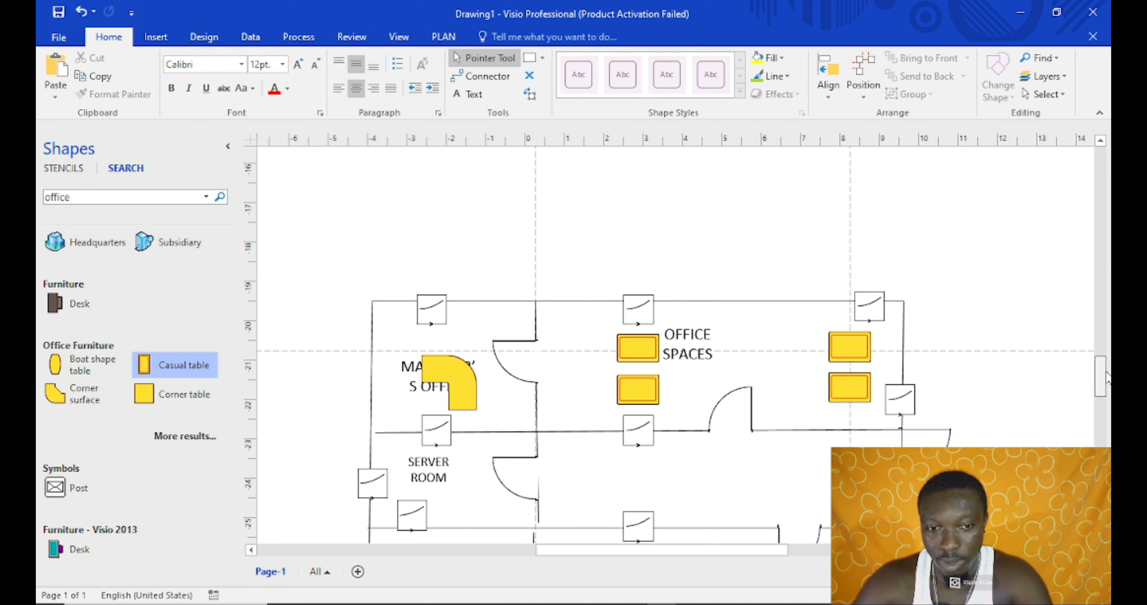
{"action": "left_click_drag", "start_coordinate": [1100, 371], "coordinate": [1103, 387]}
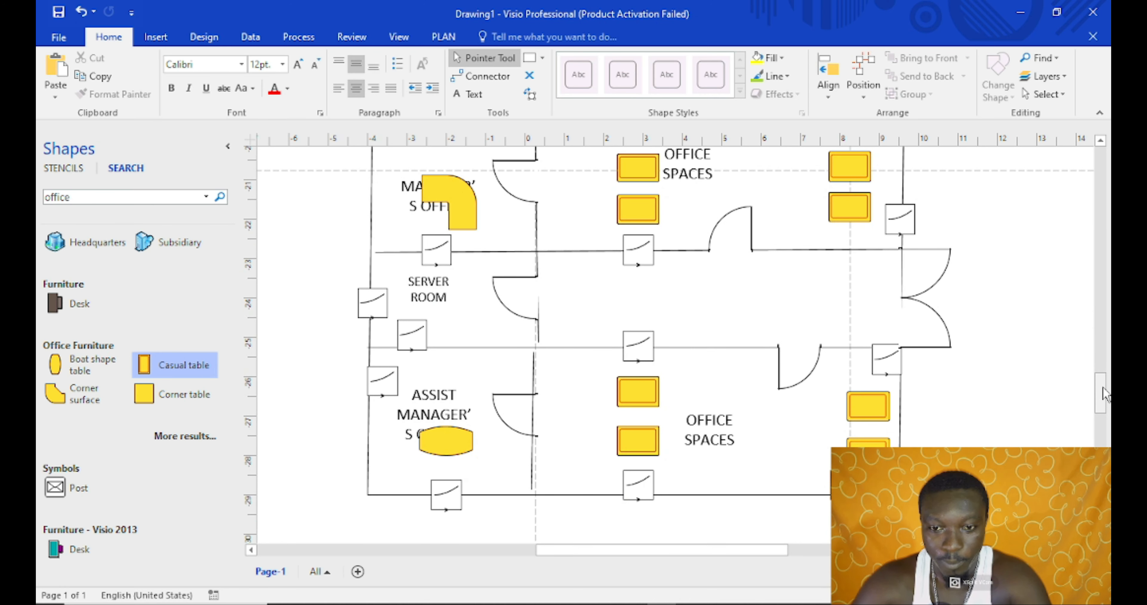
{"action": "left_click_drag", "start_coordinate": [1103, 387], "coordinate": [1104, 396]}
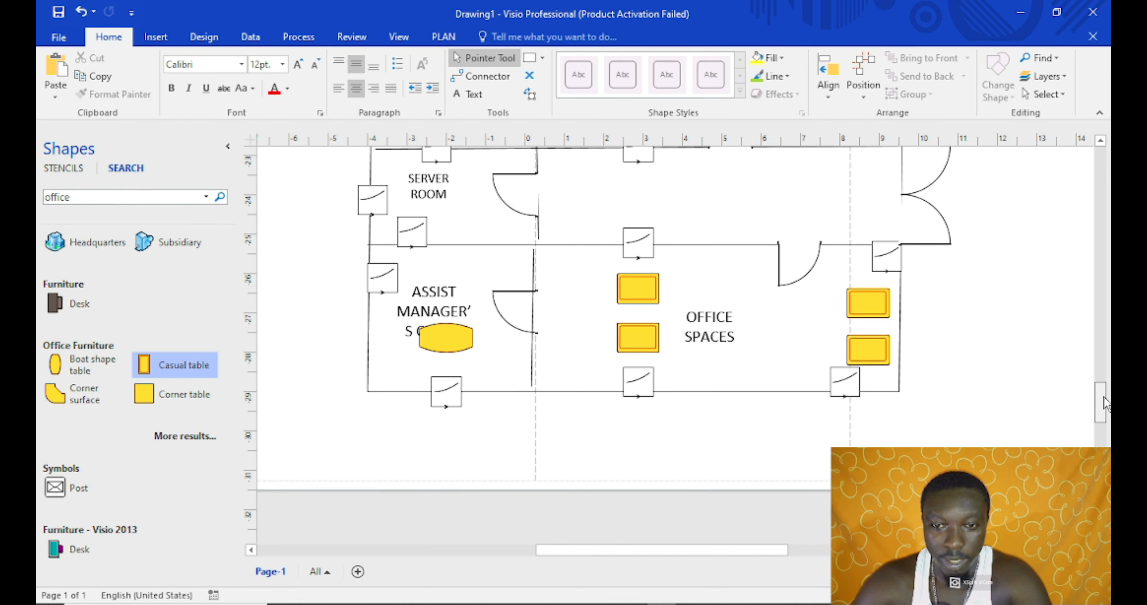
{"action": "mouse_move", "coordinate": [1104, 402]}
{"action": "left_mouse_down"}
{"action": "mouse_move", "coordinate": [1106, 315]}
{"action": "mouse_move", "coordinate": [1105, 394]}
{"action": "left_mouse_up"}
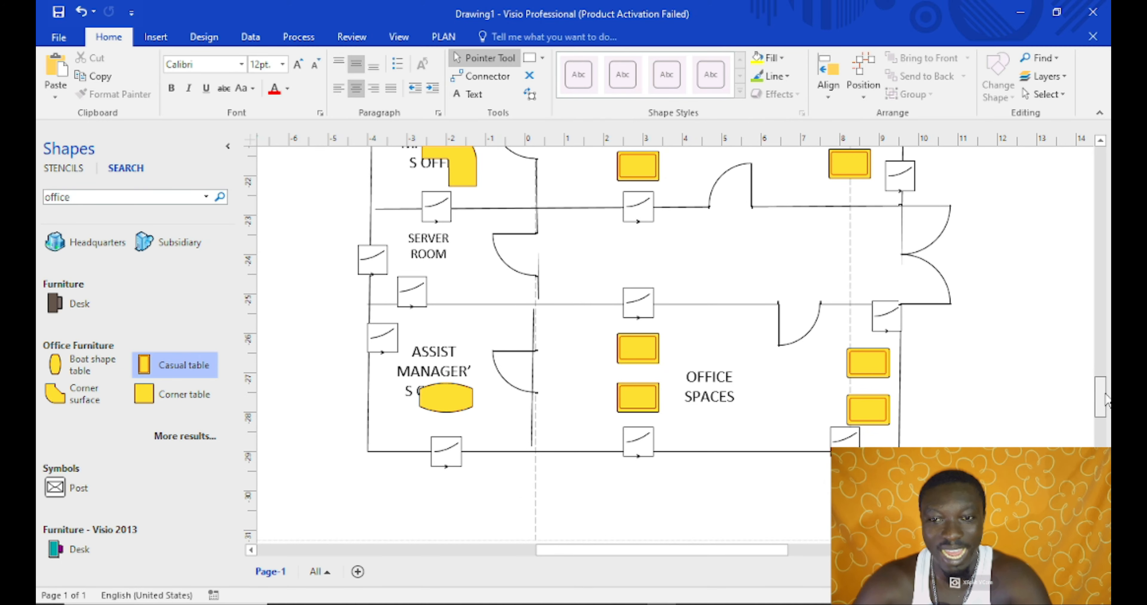